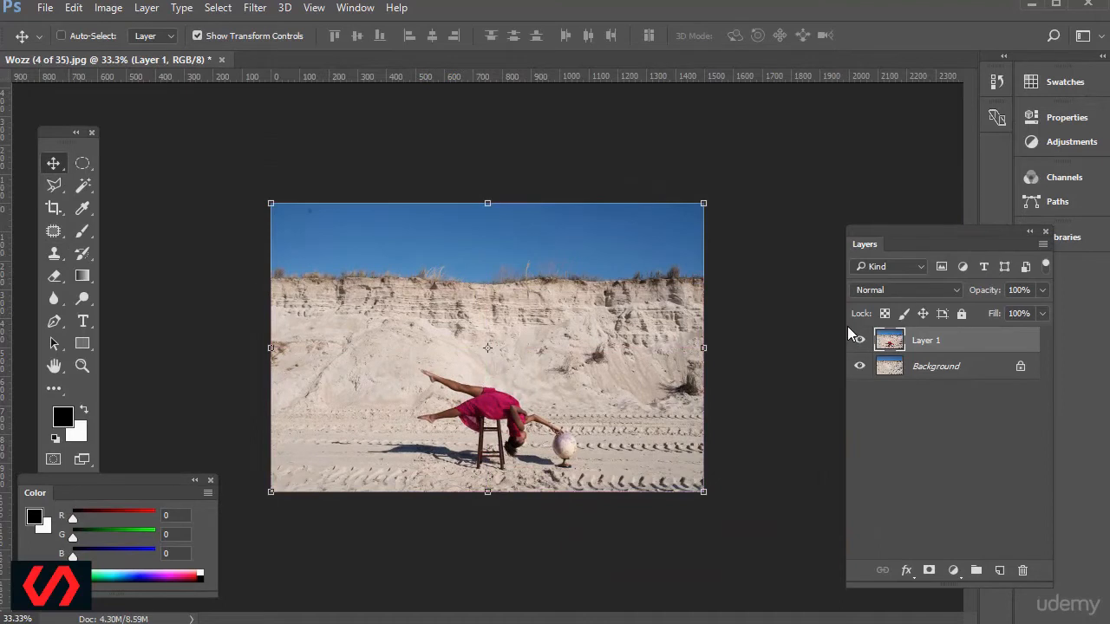
Compare Layer 1 with the Background by repeatedly hiding and showing Layer 1.
{"action": "key", "text": "ctrl+plus"}
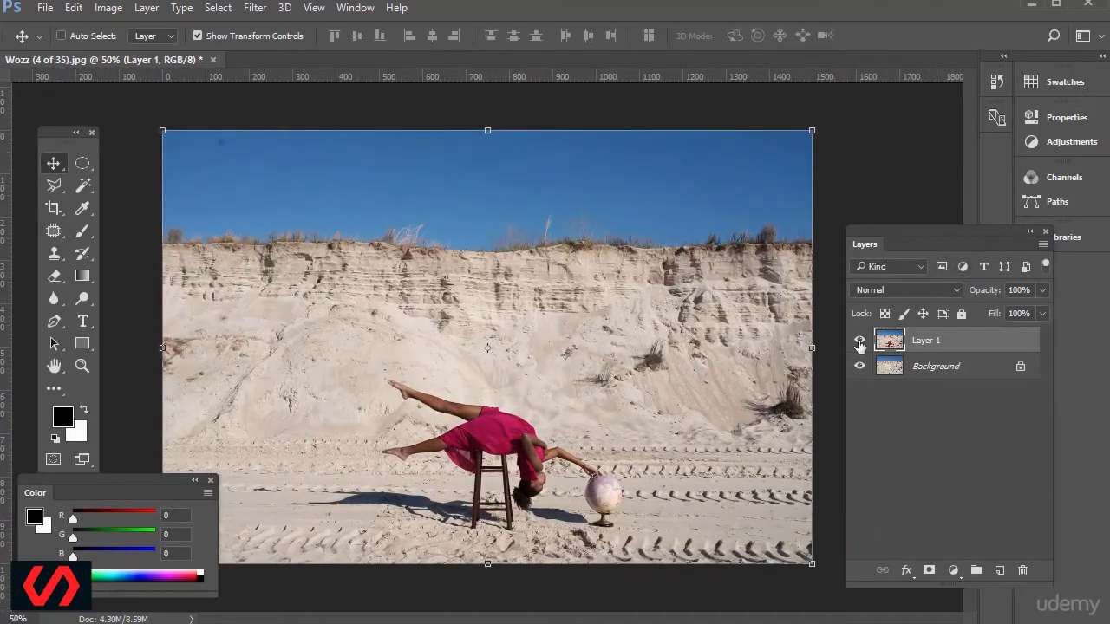
{"action": "left_click", "coordinate": [859, 341]}
{"action": "left_click", "coordinate": [859, 342]}
{"action": "left_click", "coordinate": [859, 341]}
{"action": "left_click", "coordinate": [859, 341]}
{"action": "left_click", "coordinate": [859, 342]}
{"action": "left_click", "coordinate": [859, 342]}
{"action": "left_click", "coordinate": [859, 342]}
{"action": "left_click", "coordinate": [859, 341]}
{"action": "left_click", "coordinate": [859, 342]}
{"action": "left_click", "coordinate": [859, 342]}
{"action": "left_click", "coordinate": [859, 341]}
{"action": "left_click", "coordinate": [859, 341]}
{"action": "left_click", "coordinate": [859, 341]}
{"action": "left_click", "coordinate": [860, 341]}
{"action": "left_click", "coordinate": [859, 342]}
{"action": "left_click", "coordinate": [860, 342]}
{"action": "left_click", "coordinate": [860, 346]}
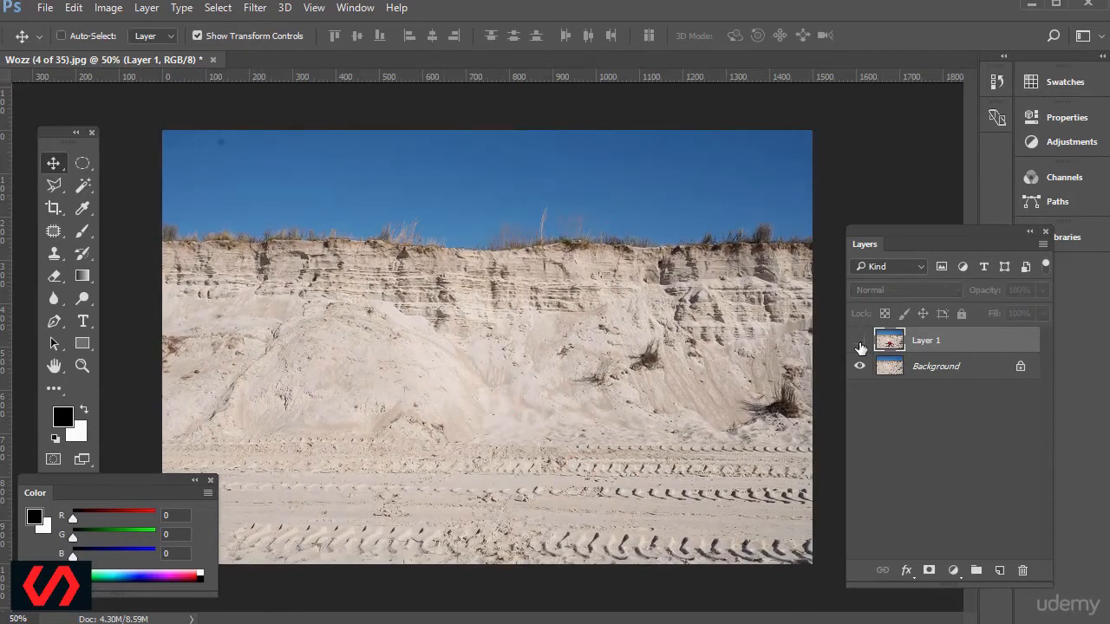
{"action": "left_click", "coordinate": [860, 346]}
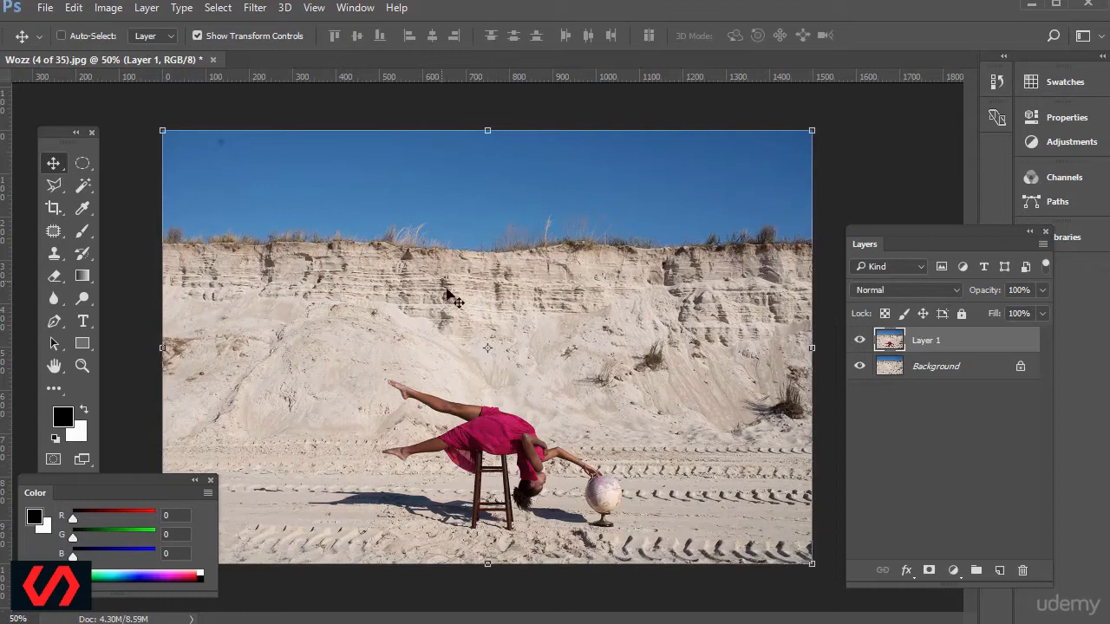
Try to align Layer 1 with the Background by hand, nudging it at reduced opacity and restoring 100% opacity.
{"action": "left_click_drag", "start_coordinate": [978, 294], "coordinate": [937, 292]}
{"action": "left_click_drag", "start_coordinate": [530, 243], "coordinate": [533, 254]}
{"action": "key", "text": "Left"}
{"action": "key", "text": "Left"}
{"action": "key", "text": "Left"}
{"action": "key", "text": "Left"}
{"action": "key", "text": "Left"}
{"action": "key", "text": "Left"}
{"action": "key", "text": "Left"}
{"action": "key", "text": "Left"}
{"action": "key", "text": "Left"}
{"action": "key", "text": "Left"}
{"action": "key", "text": "Left"}
{"action": "key", "text": "Left"}
{"action": "key", "text": "Left"}
{"action": "key", "text": "Left"}
{"action": "key", "text": "Left"}
{"action": "key", "text": "Left"}
{"action": "key", "text": "Left"}
{"action": "key", "text": "Left"}
{"action": "key", "text": "Left"}
{"action": "key", "text": "Left"}
{"action": "key", "text": "Left"}
{"action": "key", "text": "Left"}
{"action": "key", "text": "Left"}
{"action": "key", "text": "Left"}
{"action": "key", "text": "Left"}
{"action": "key", "text": "Left"}
{"action": "key", "text": "Left"}
{"action": "key", "text": "Left"}
{"action": "key", "text": "Left"}
{"action": "key", "text": "Left"}
{"action": "key", "text": "Left"}
{"action": "key", "text": "Left"}
{"action": "key", "text": "Left"}
{"action": "key", "text": "Left"}
{"action": "key", "text": "Left"}
{"action": "key", "text": "Left"}
{"action": "key", "text": "Left"}
{"action": "key", "text": "Left"}
{"action": "key", "text": "Up"}
{"action": "key", "text": "Up"}
{"action": "key", "text": "Up"}
{"action": "key", "text": "Up"}
{"action": "key", "text": "Right"}
{"action": "key", "text": "Right"}
{"action": "key", "text": "Right"}
{"action": "key", "text": "Right"}
{"action": "key", "text": "Right"}
{"action": "key", "text": "Right"}
{"action": "left_click_drag", "start_coordinate": [984, 293], "coordinate": [1075, 298]}
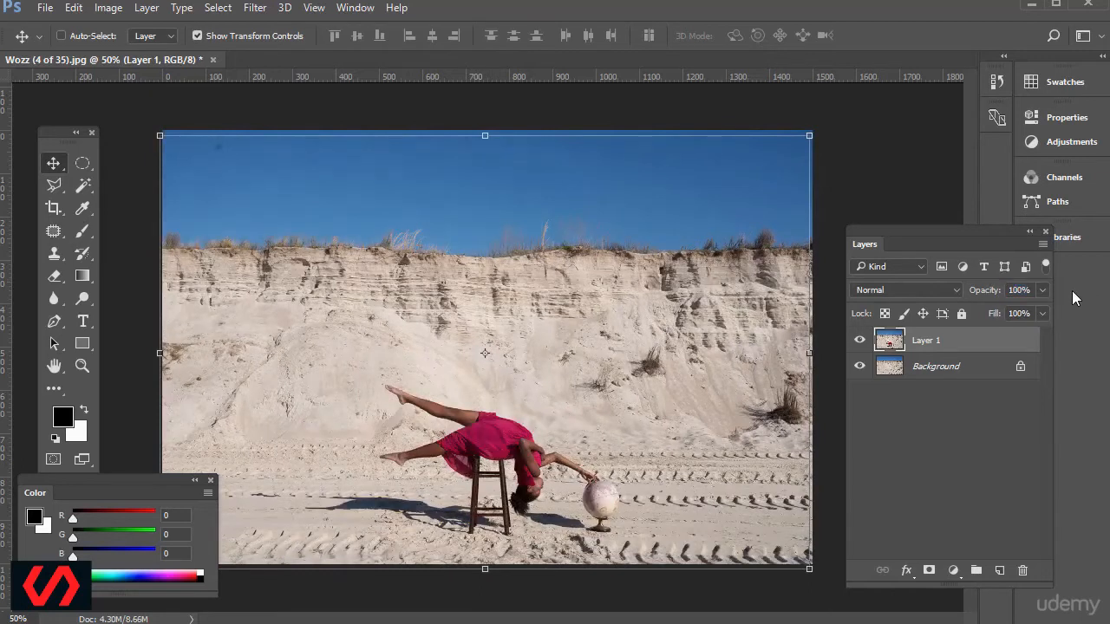
Close the Wozz (4 of 35).jpg document without saving the changes.
{"action": "left_click", "coordinate": [82, 163]}
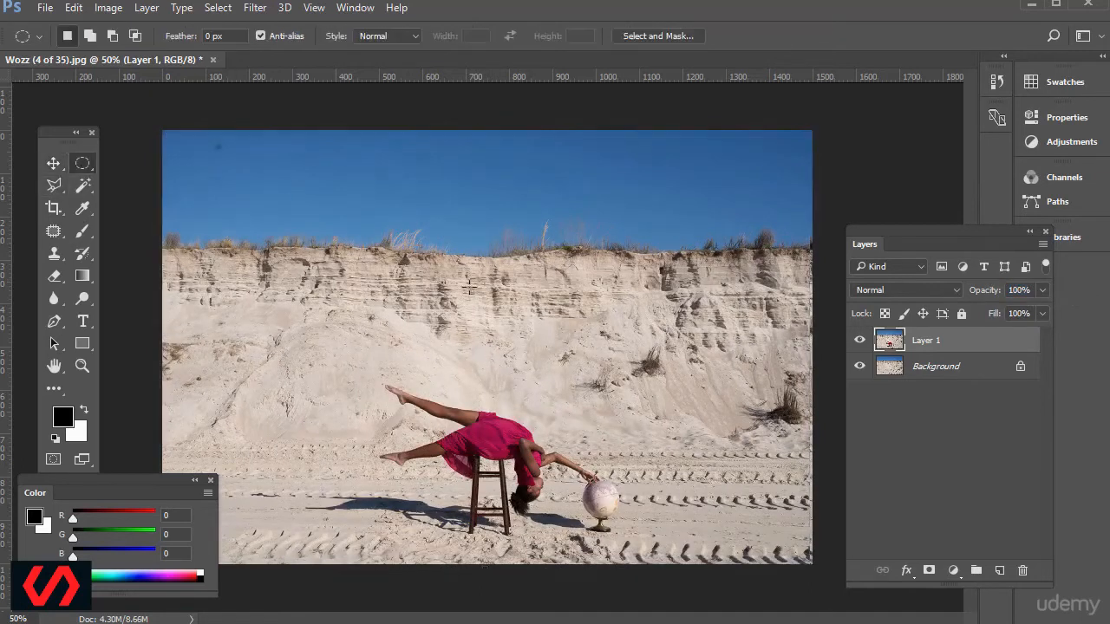
{"action": "left_click", "coordinate": [214, 59]}
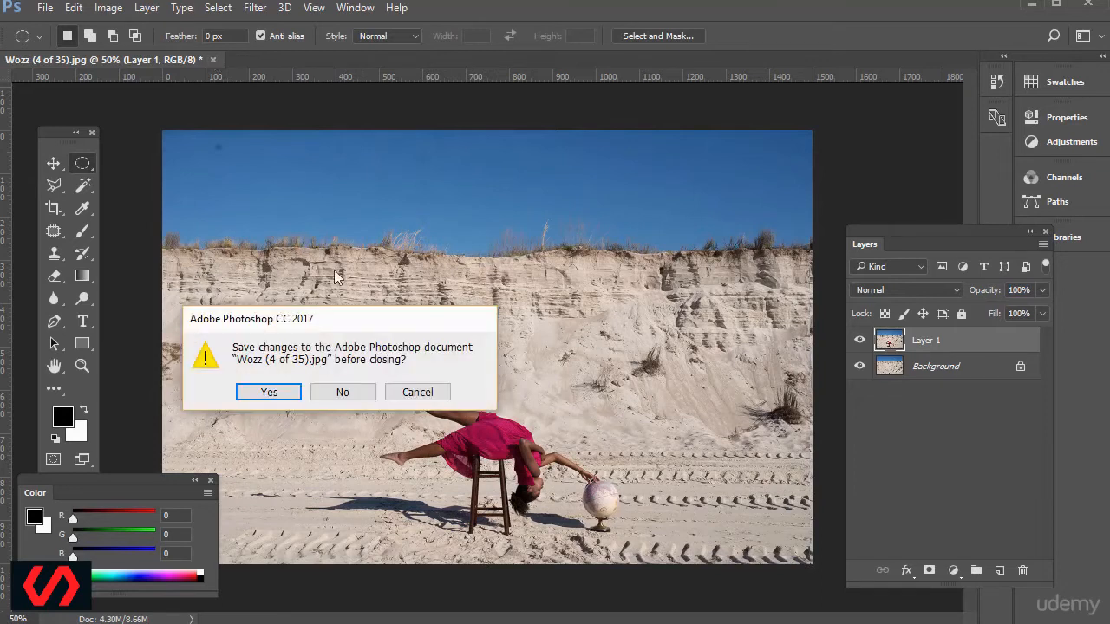
{"action": "left_click", "coordinate": [340, 394]}
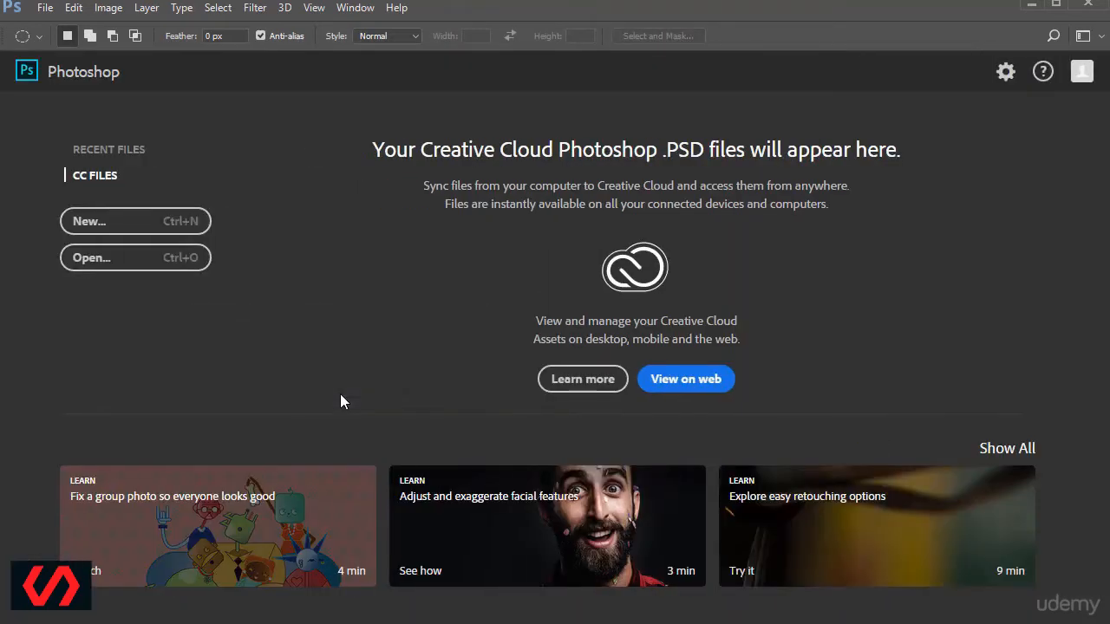
Photomerge Wozz (4 of 35).jpg and Wozz (7 of 35).jpg using Auto layout, Blend Images Together and Content Aware Fill Transparent Areas.
{"action": "left_click", "coordinate": [44, 10]}
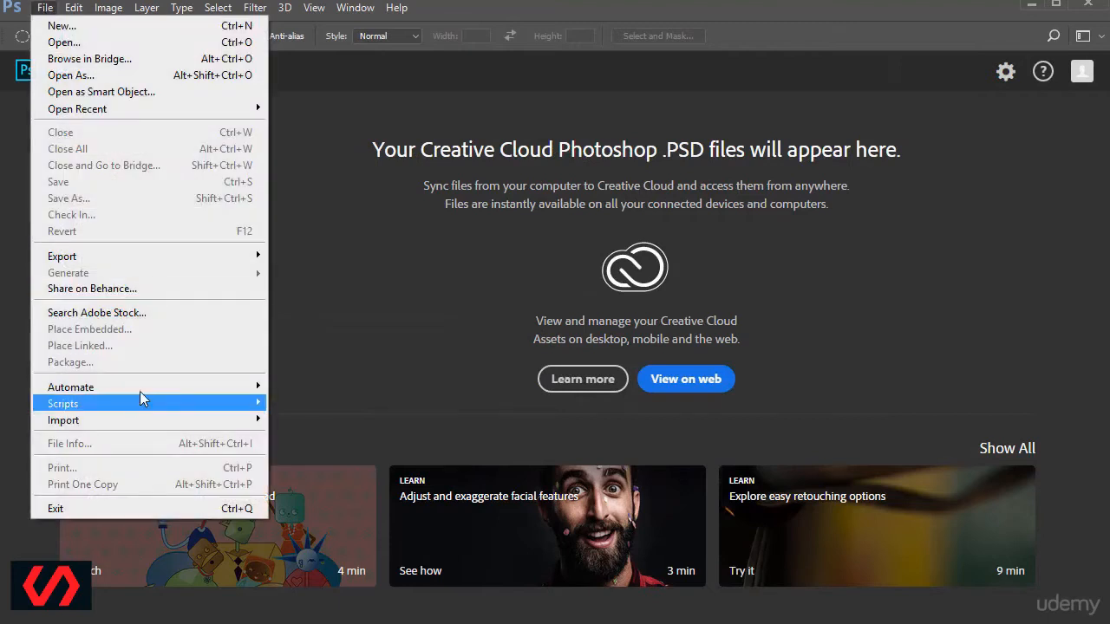
{"action": "mouse_move", "coordinate": [146, 387]}
{"action": "left_click", "coordinate": [355, 557]}
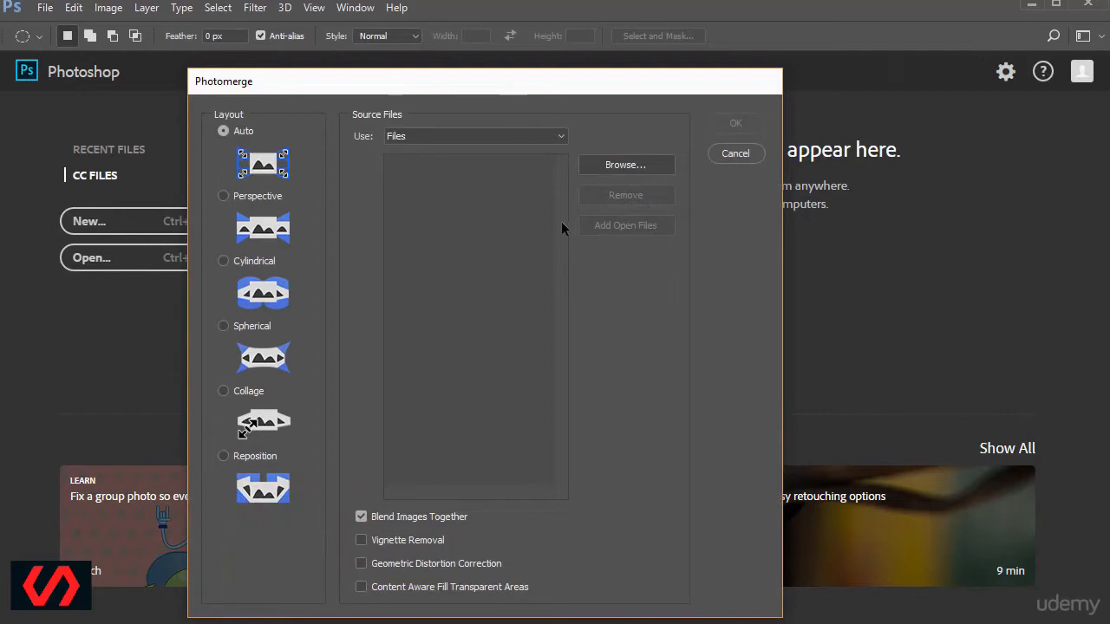
{"action": "left_click", "coordinate": [628, 167]}
{"action": "left_click_drag", "start_coordinate": [550, 298], "coordinate": [394, 215]}
{"action": "left_click", "coordinate": [871, 529]}
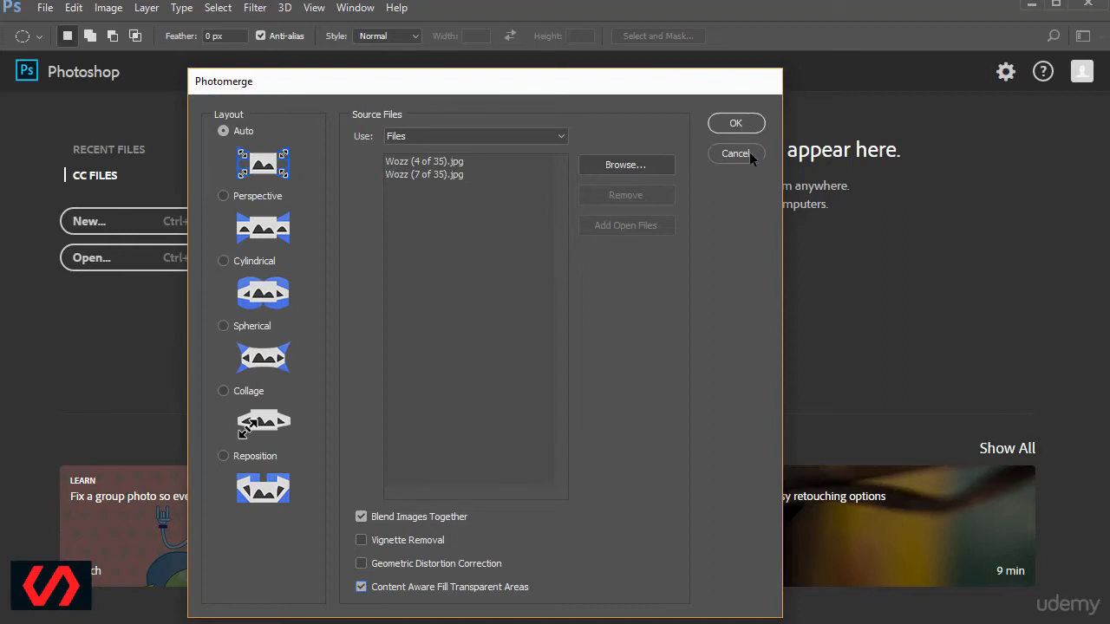
{"action": "left_click", "coordinate": [735, 124]}
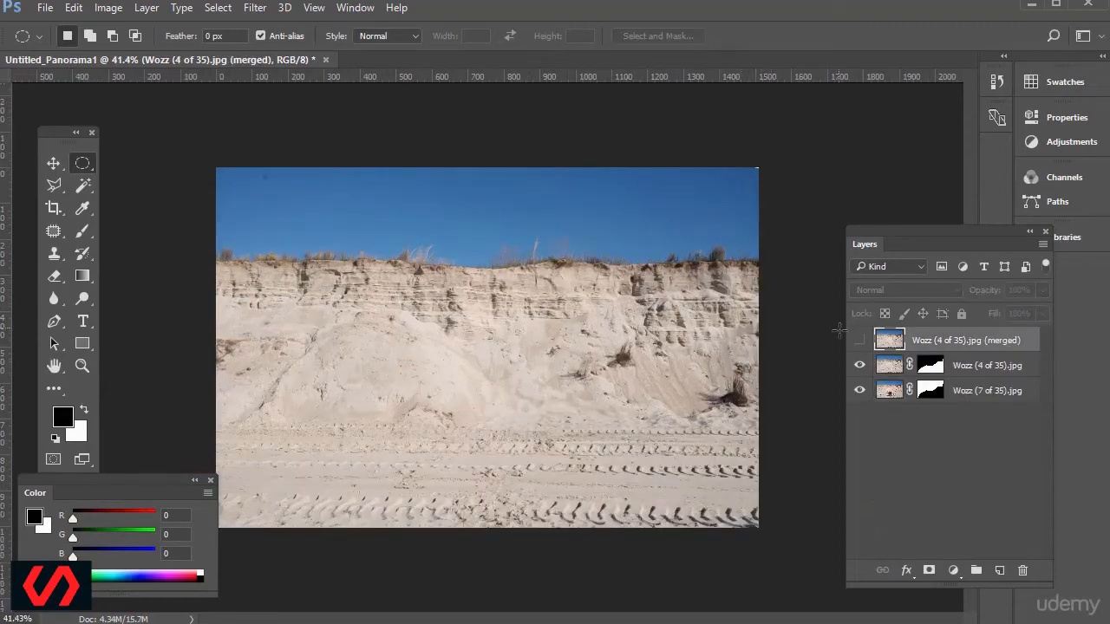
Show the merged layer and move it to the bottom of the layer stack, then check the Wozz (4 of 35).jpg layer.
{"action": "left_click", "coordinate": [859, 341]}
{"action": "left_click_drag", "start_coordinate": [891, 340], "coordinate": [895, 451]}
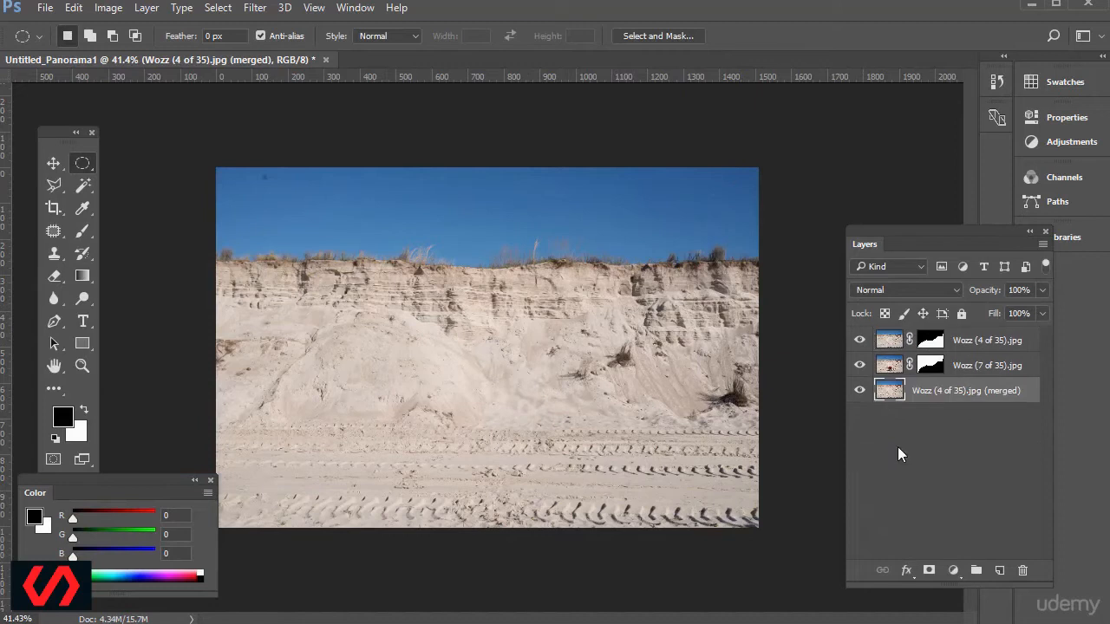
{"action": "left_click", "coordinate": [888, 345]}
{"action": "left_click", "coordinate": [861, 343]}
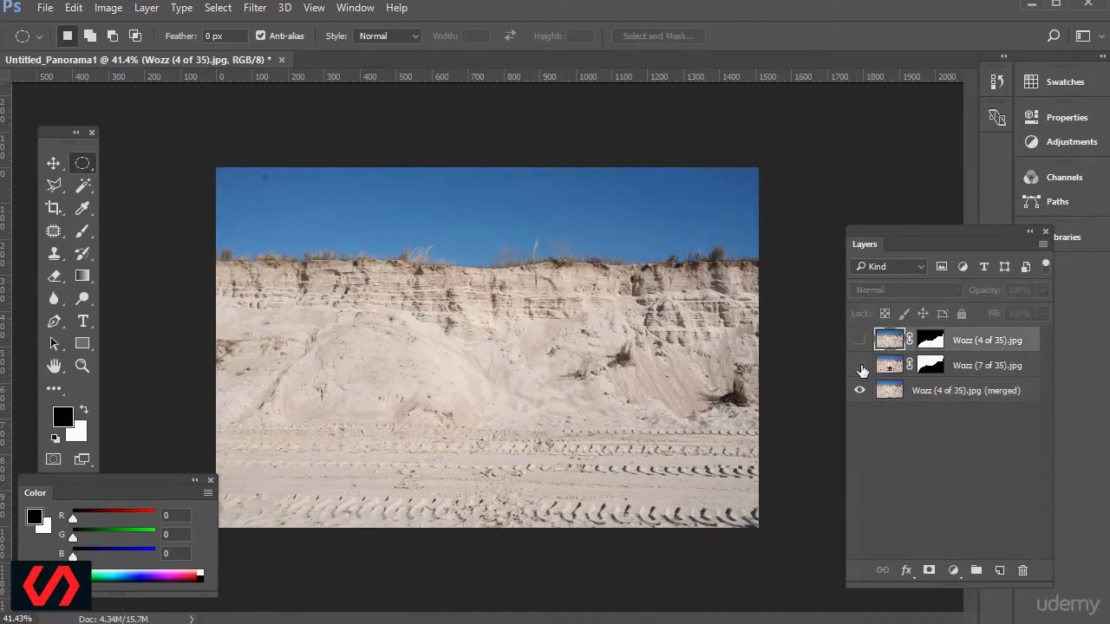
{"action": "left_click", "coordinate": [858, 341]}
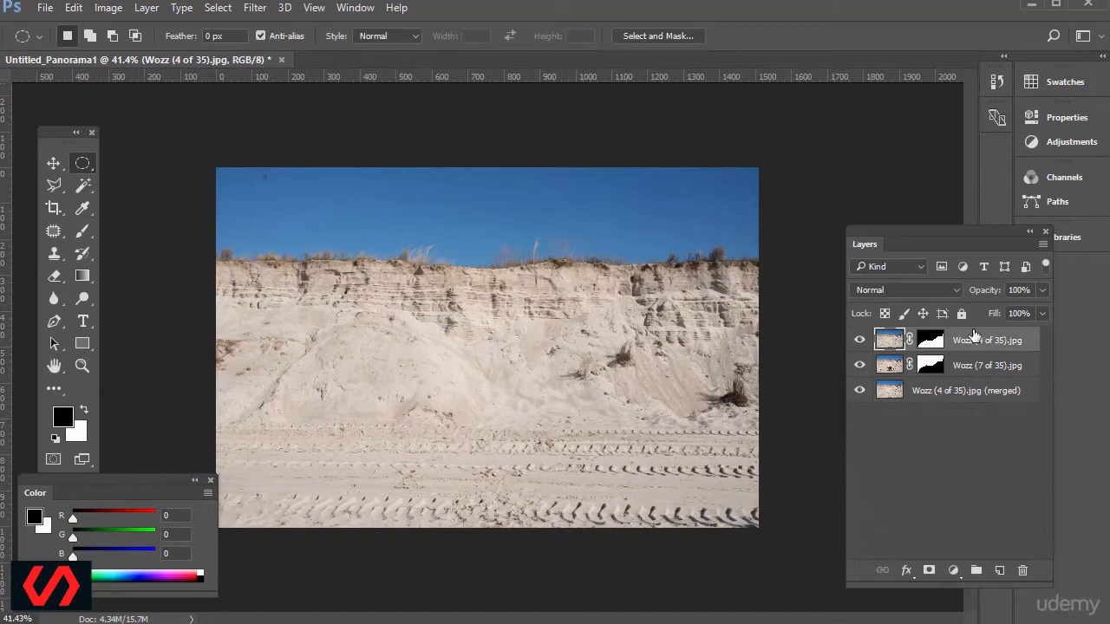
Disable both layer masks and toggle the Wozz (4 of 35).jpg layer's visibility to examine how the two photos align.
{"action": "left_click", "coordinate": [928, 342], "text": "shift"}
{"action": "left_click", "coordinate": [929, 365], "text": "shift"}
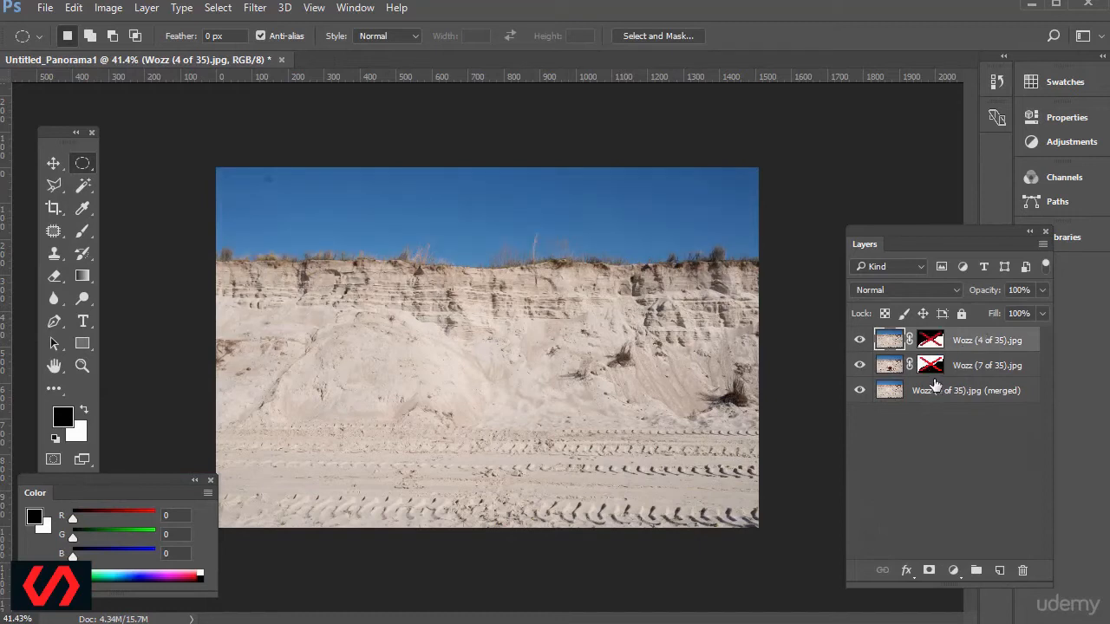
{"action": "left_click", "coordinate": [855, 344]}
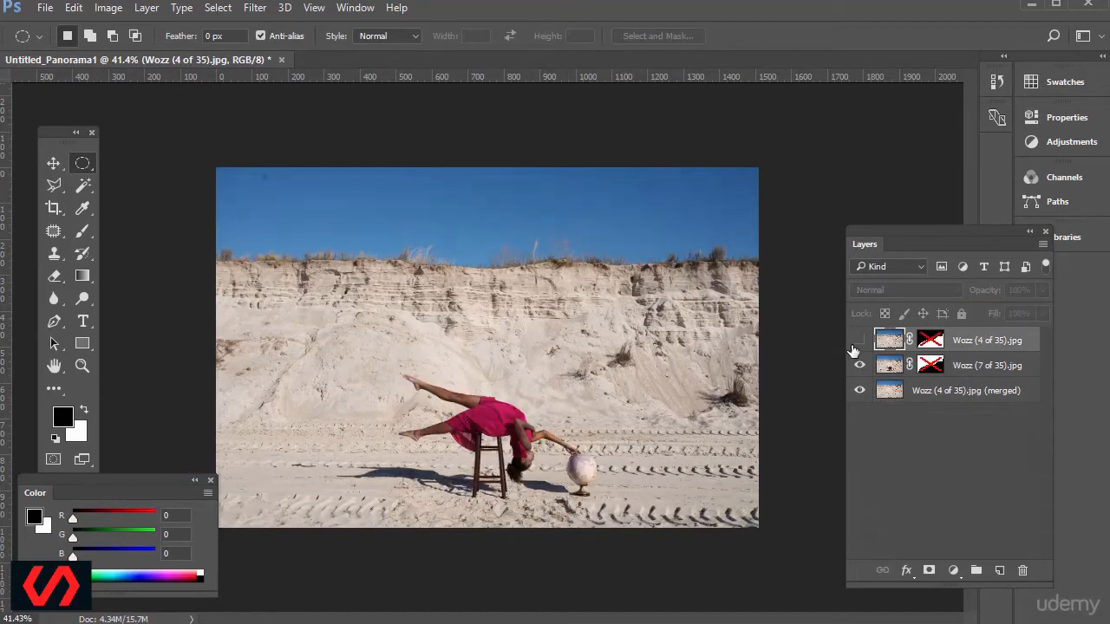
{"action": "left_click", "coordinate": [858, 342]}
{"action": "left_click", "coordinate": [859, 342]}
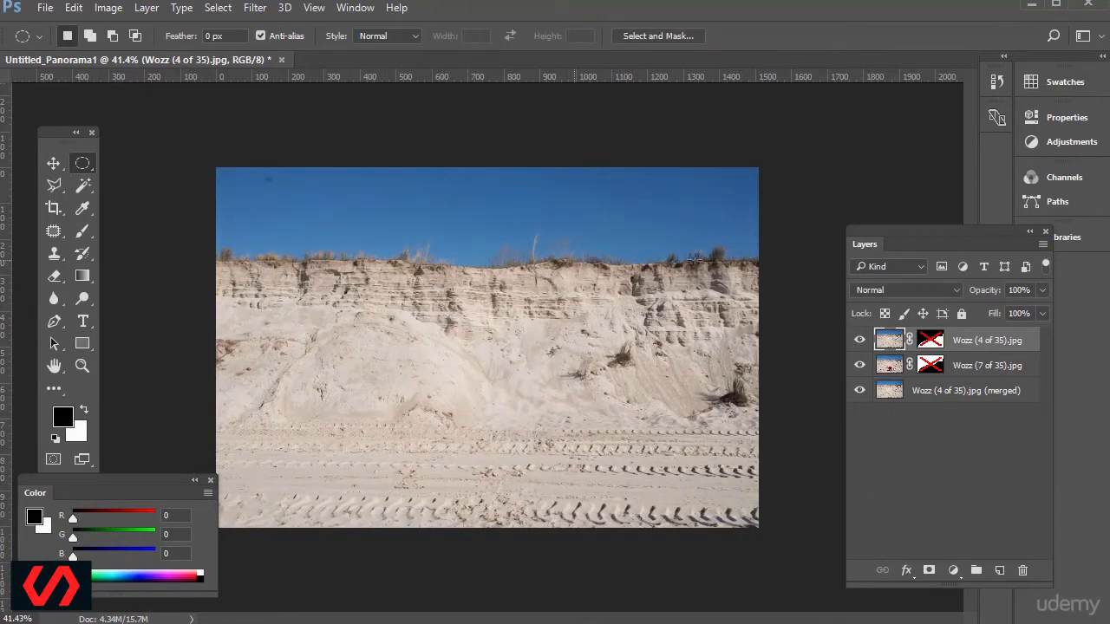
{"action": "left_click", "coordinate": [860, 341]}
{"action": "left_click", "coordinate": [859, 341]}
{"action": "left_click", "coordinate": [860, 342]}
{"action": "left_click", "coordinate": [860, 341]}
{"action": "left_click", "coordinate": [860, 341]}
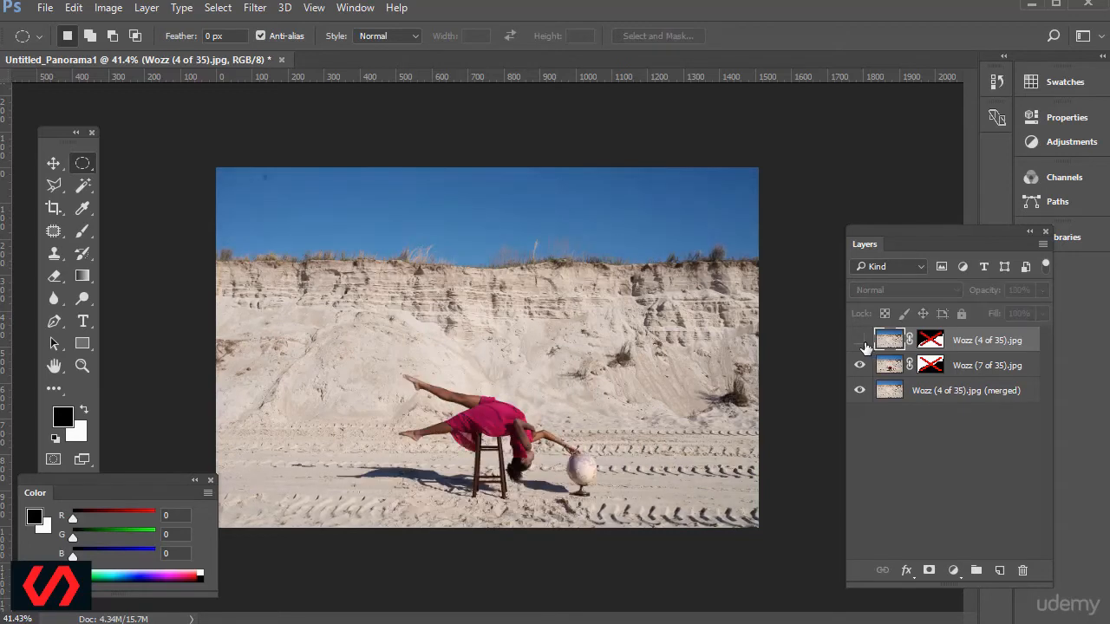
{"action": "left_click", "coordinate": [859, 342]}
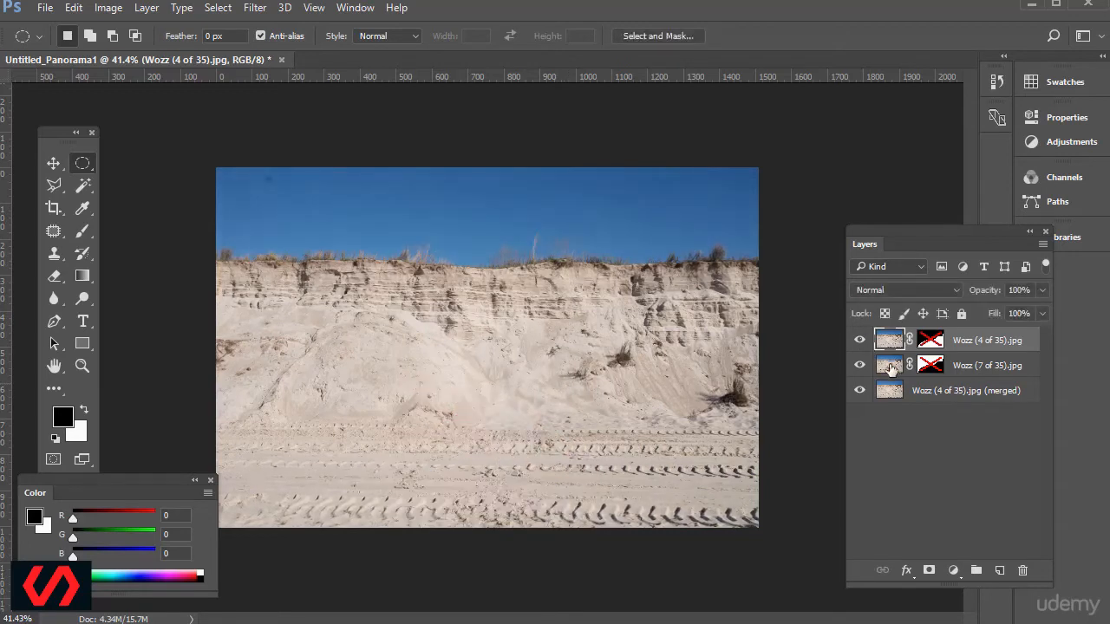
Re-enable the masks on the Wozz (4 of 35).jpg and Wozz (7 of 35).jpg layers.
{"action": "left_click", "coordinate": [860, 342]}
{"action": "left_click", "coordinate": [932, 343], "text": "shift"}
{"action": "left_click", "coordinate": [930, 365], "text": "shift"}
{"action": "left_click", "coordinate": [859, 342]}
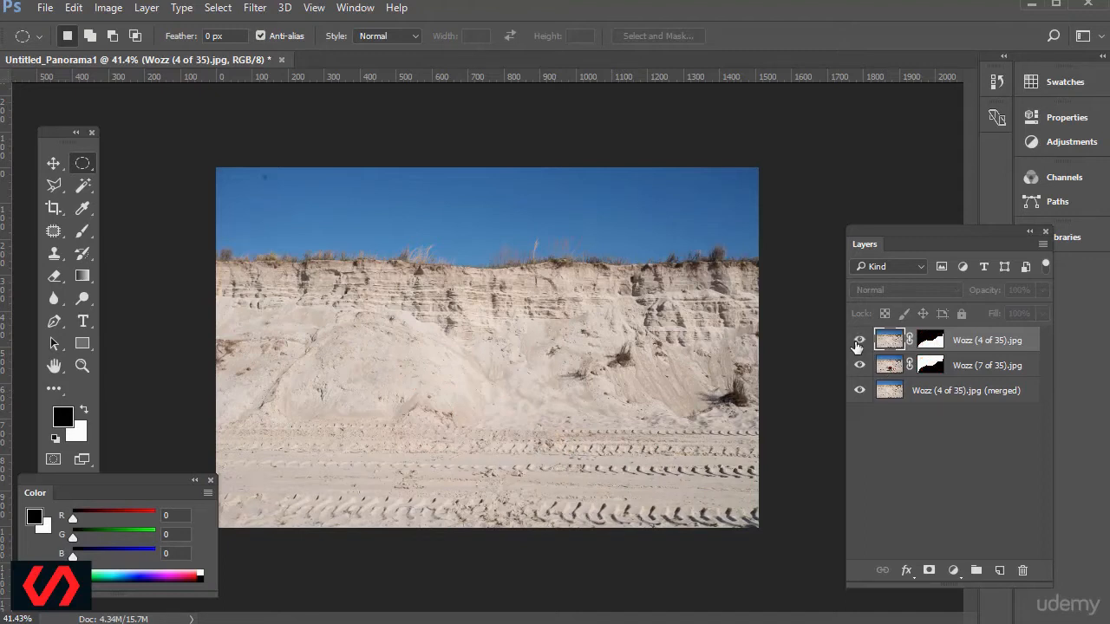
Delete the masks from the Wozz (4 of 35).jpg and Wozz (7 of 35).jpg layers without applying them.
{"action": "left_click", "coordinate": [932, 351]}
{"action": "left_click_drag", "start_coordinate": [934, 345], "coordinate": [1022, 571]}
{"action": "left_click", "coordinate": [417, 394]}
{"action": "left_click_drag", "start_coordinate": [930, 365], "coordinate": [1027, 570]}
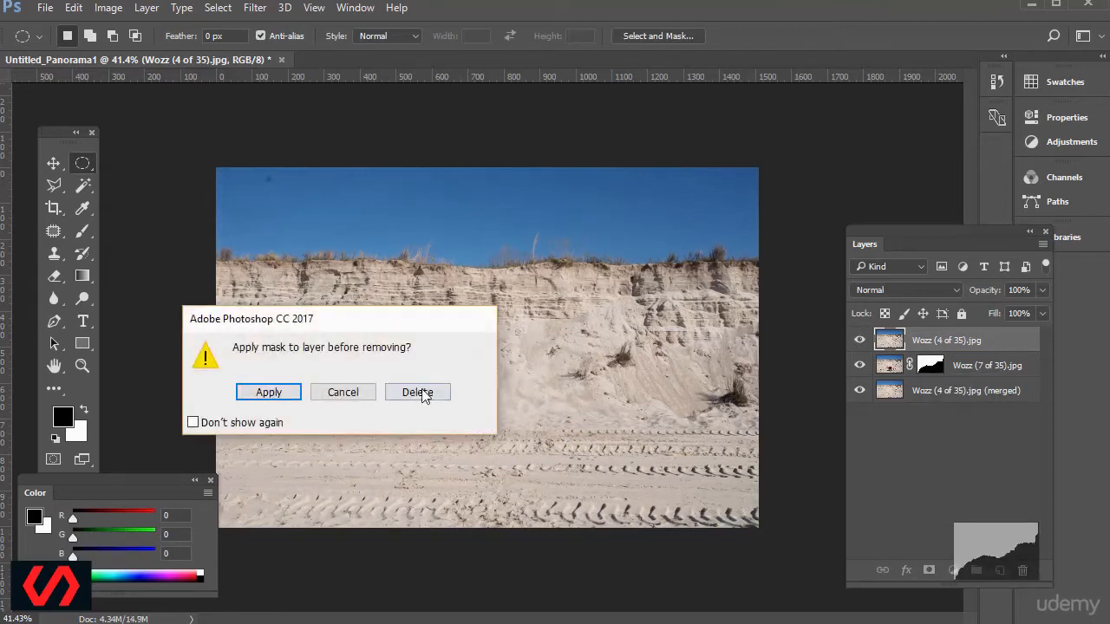
{"action": "left_click", "coordinate": [416, 391]}
Compare the two aligned photos and move the Wozz (7 of 35).jpg layer to the top of the layer stack.
{"action": "left_click", "coordinate": [901, 368]}
{"action": "left_click", "coordinate": [862, 343]}
{"action": "left_click", "coordinate": [862, 343]}
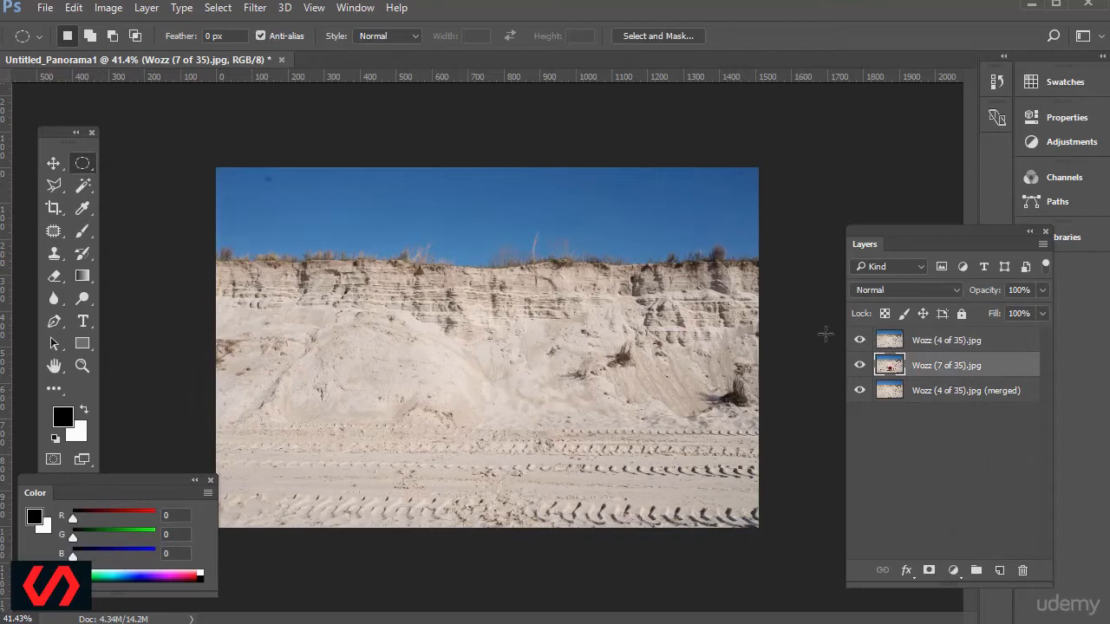
{"action": "left_click", "coordinate": [861, 342]}
{"action": "left_click", "coordinate": [861, 342]}
{"action": "left_click_drag", "start_coordinate": [885, 369], "coordinate": [902, 337]}
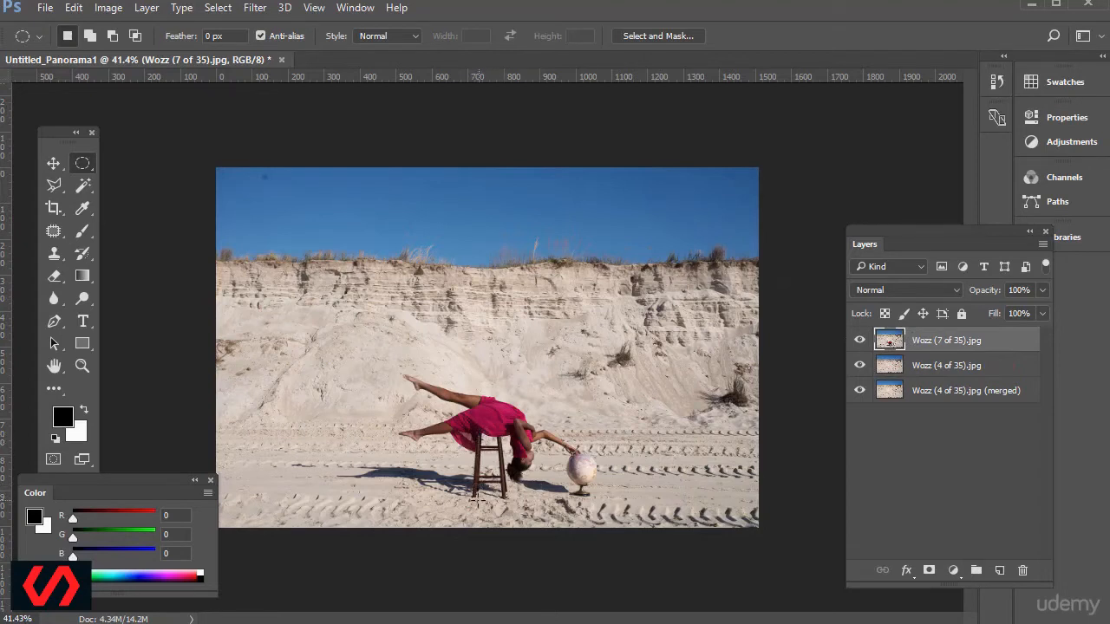
Select the stool's left legs and the patch of stool shadow beside them with the Polygonal Lasso, from the dress down to the feet.
{"action": "left_click", "coordinate": [85, 363]}
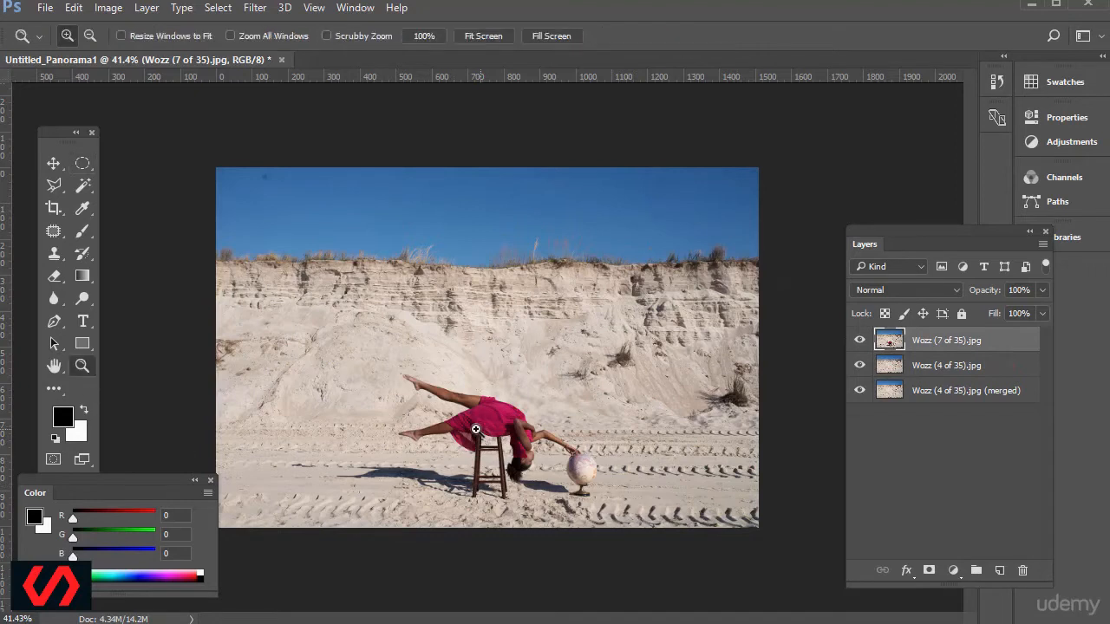
{"action": "left_click_drag", "start_coordinate": [354, 364], "coordinate": [635, 529]}
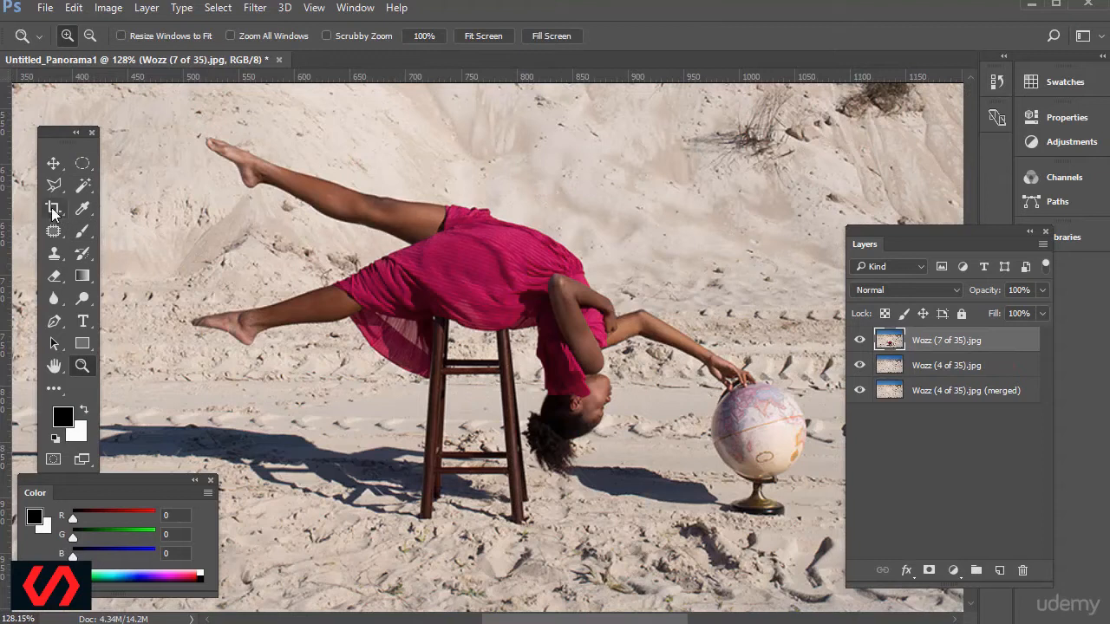
{"action": "left_click_drag", "start_coordinate": [53, 185], "coordinate": [132, 205]}
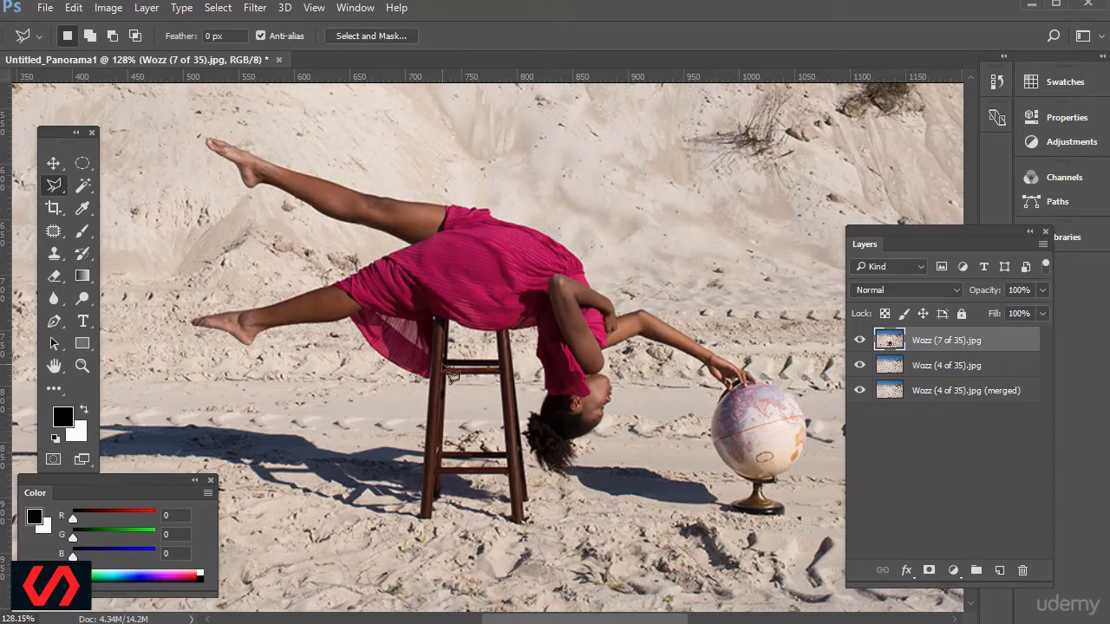
{"action": "left_click", "coordinate": [435, 318]}
{"action": "scroll", "coordinate": [440, 394], "scroll_direction": "up", "scroll_amount": 3}
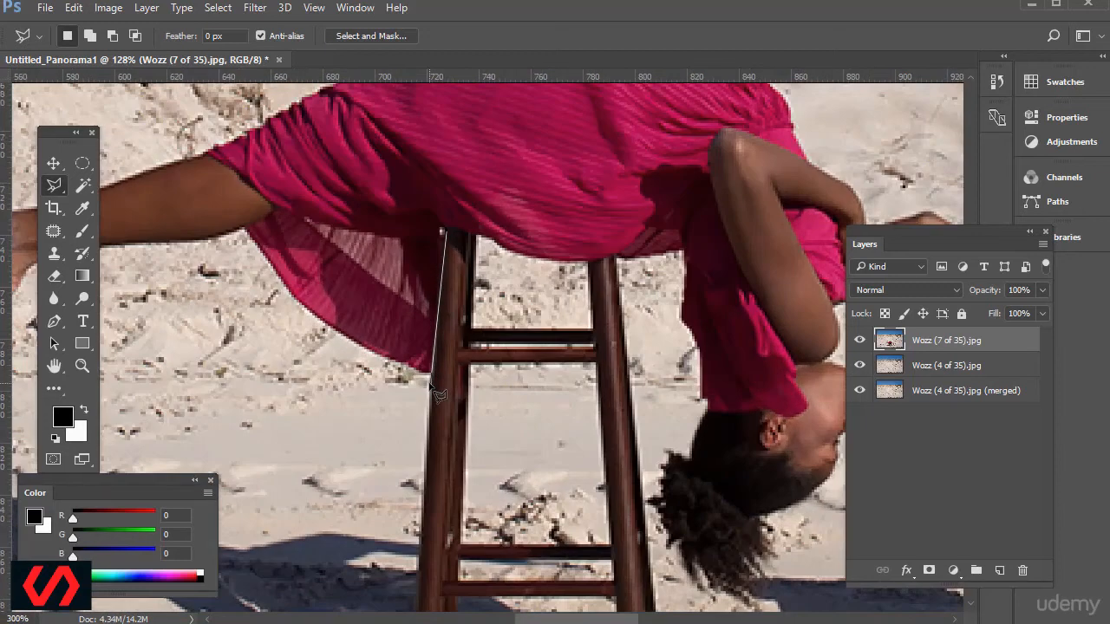
{"action": "scroll", "coordinate": [446, 459], "scroll_direction": "down", "scroll_amount": 5}
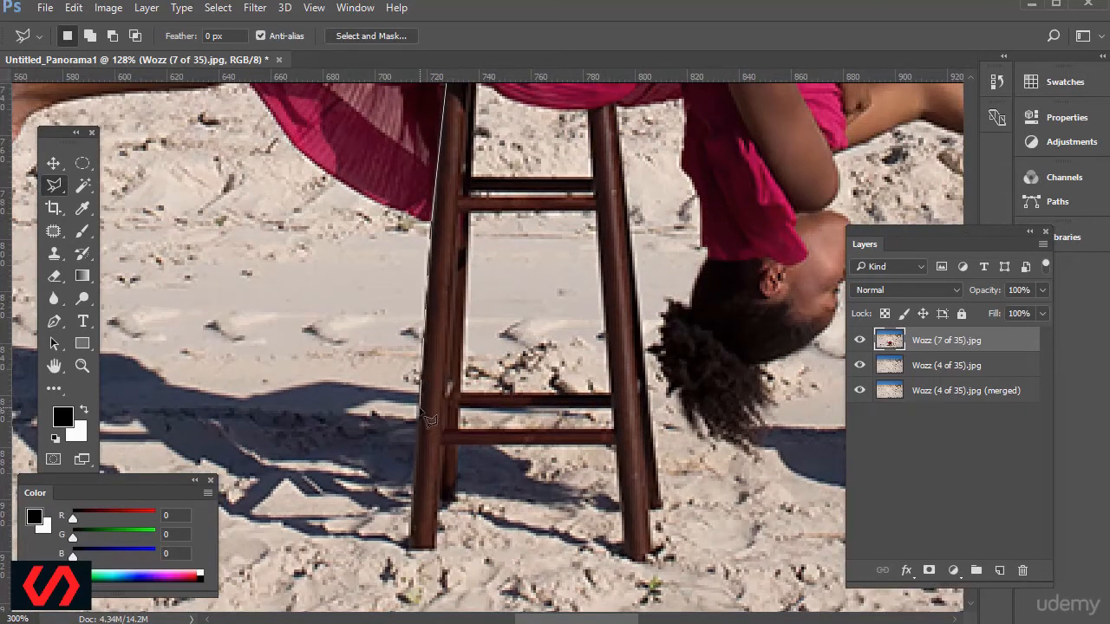
{"action": "left_click", "coordinate": [412, 491]}
{"action": "left_click", "coordinate": [368, 478]}
{"action": "left_click", "coordinate": [262, 473]}
{"action": "left_click", "coordinate": [274, 545]}
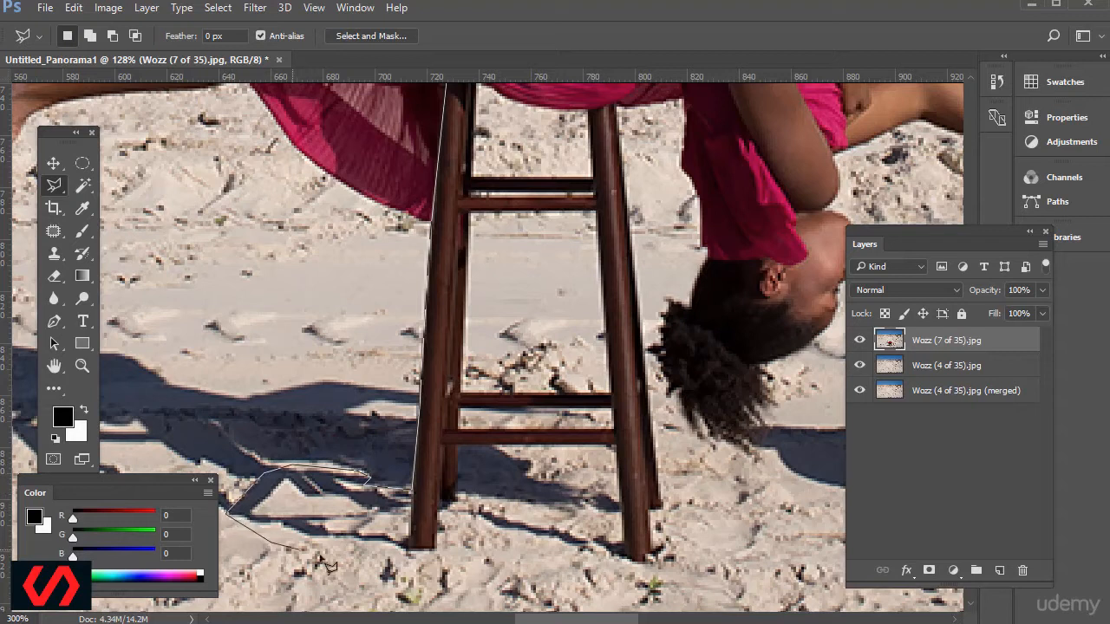
{"action": "left_click", "coordinate": [440, 558]}
{"action": "left_click", "coordinate": [444, 512]}
{"action": "left_click", "coordinate": [457, 498]}
{"action": "left_click", "coordinate": [458, 432]}
{"action": "left_click", "coordinate": [473, 198]}
{"action": "scroll", "coordinate": [490, 161], "scroll_direction": "up", "scroll_amount": 2}
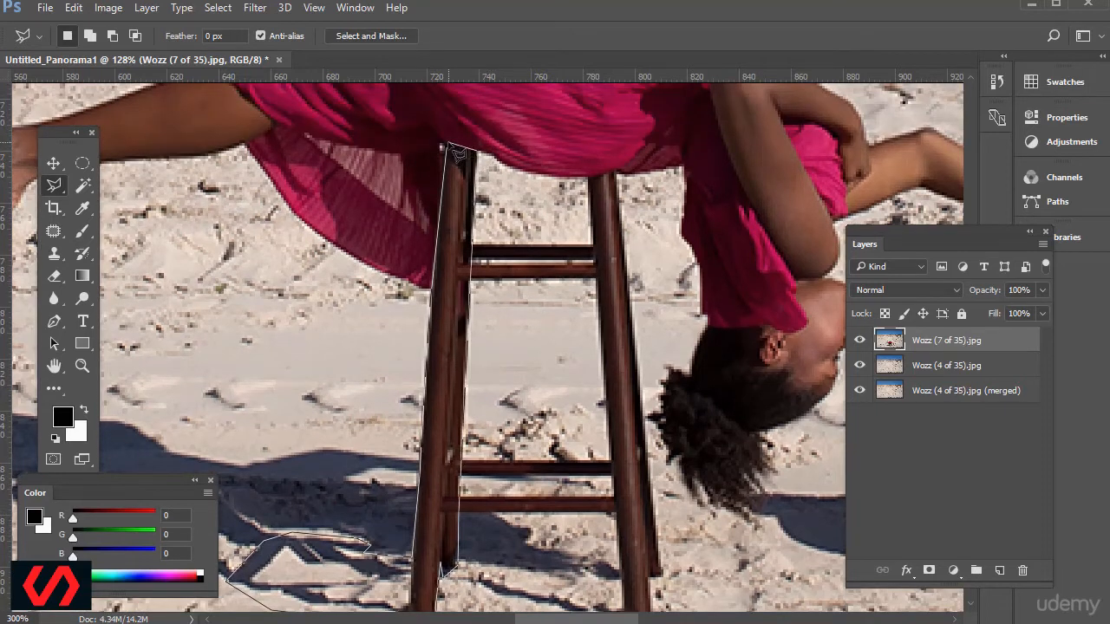
{"action": "scroll", "coordinate": [508, 347], "scroll_direction": "down", "scroll_amount": 5}
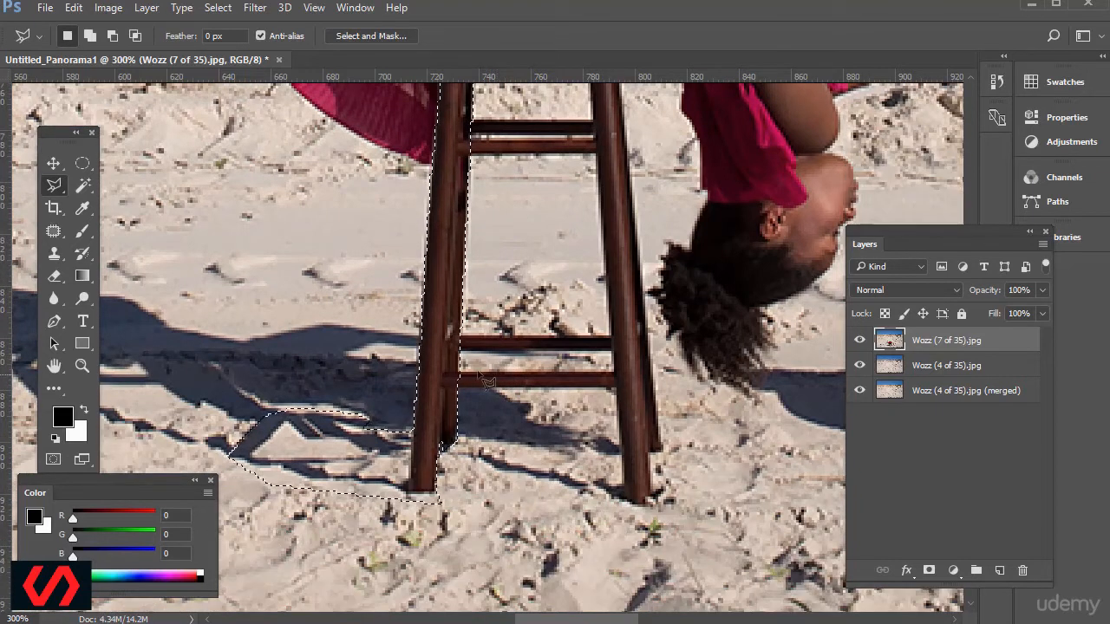
Start adding the stool's upper rungs to the selection by outlining them between the legs with the Polygonal Lasso.
{"action": "scroll", "coordinate": [491, 359], "scroll_direction": "up", "scroll_amount": 7}
{"action": "key", "text": "shift"}
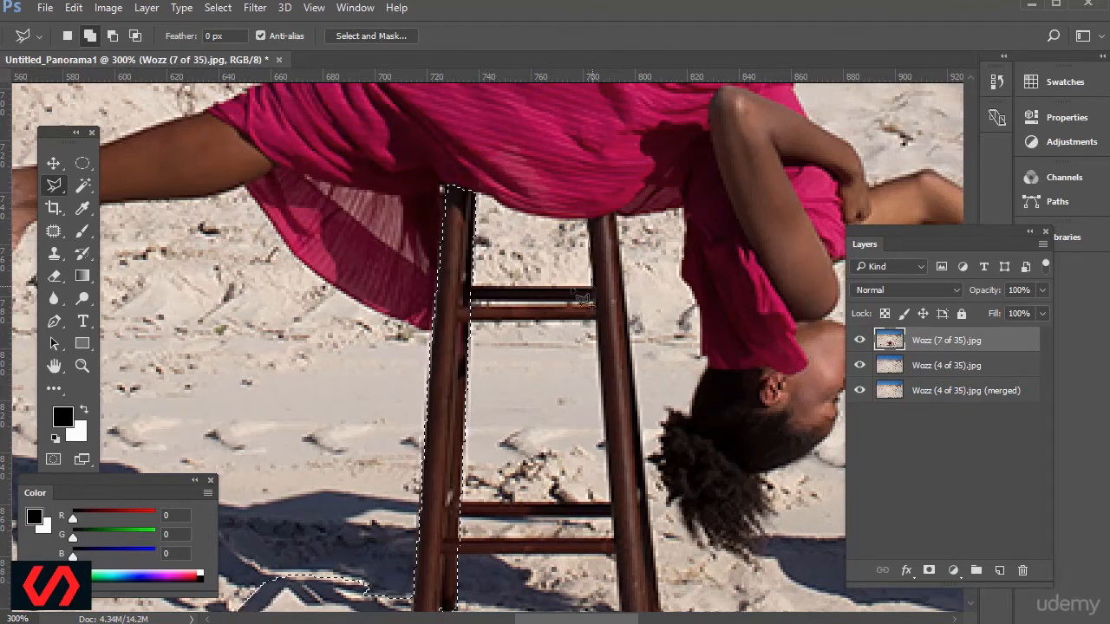
{"action": "left_click", "coordinate": [466, 299]}
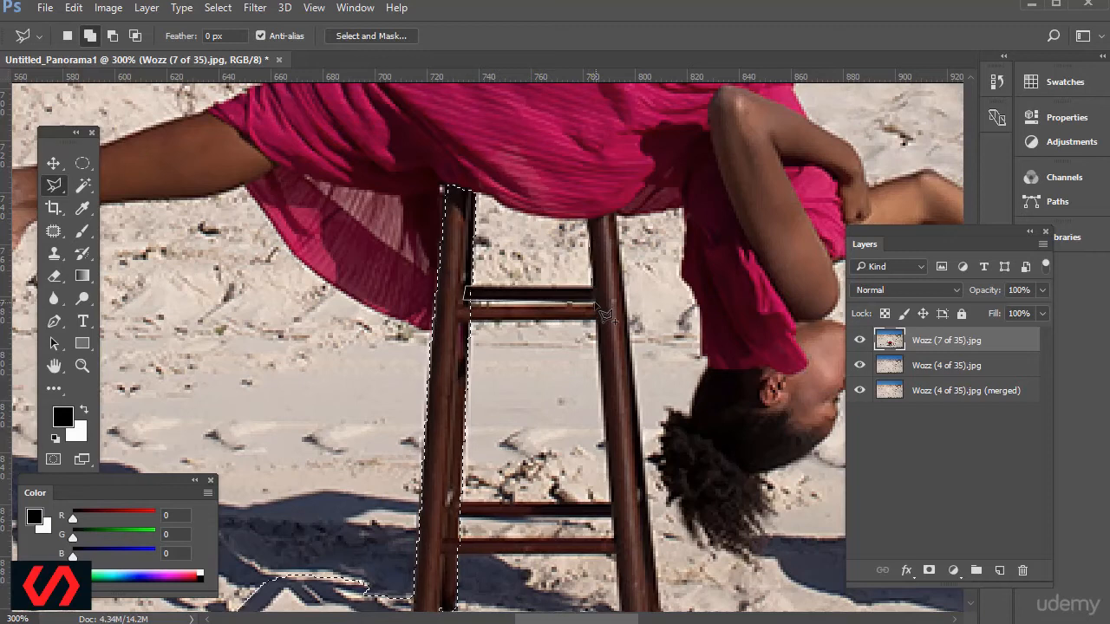
{"action": "left_click", "coordinate": [597, 304]}
{"action": "left_click", "coordinate": [598, 321]}
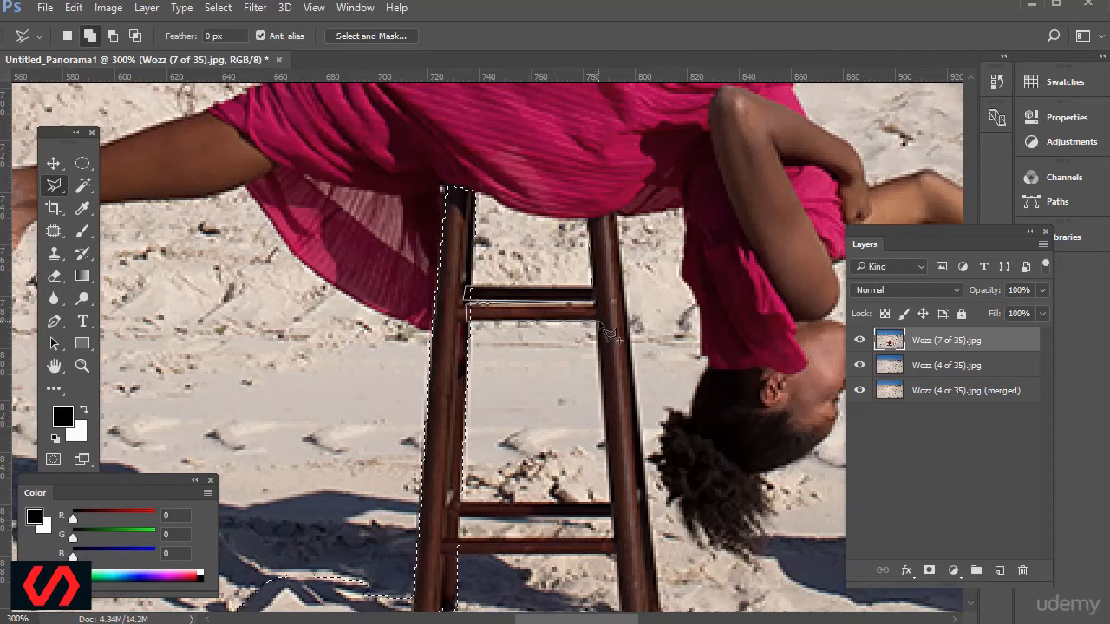
Continue the added lasso outline along the right leg's inner edge and around the stool's two lower rungs.
{"action": "scroll", "coordinate": [609, 436], "scroll_direction": "down", "scroll_amount": 5}
{"action": "left_click", "coordinate": [611, 331]}
{"action": "left_click", "coordinate": [449, 329]}
{"action": "left_click", "coordinate": [450, 345]}
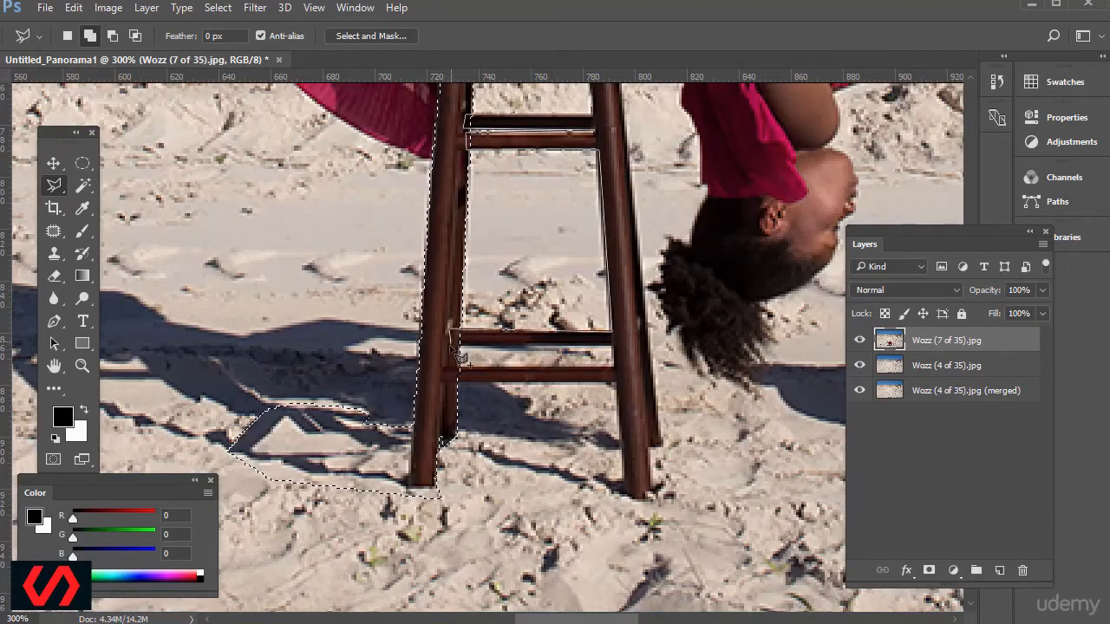
{"action": "left_click", "coordinate": [612, 347]}
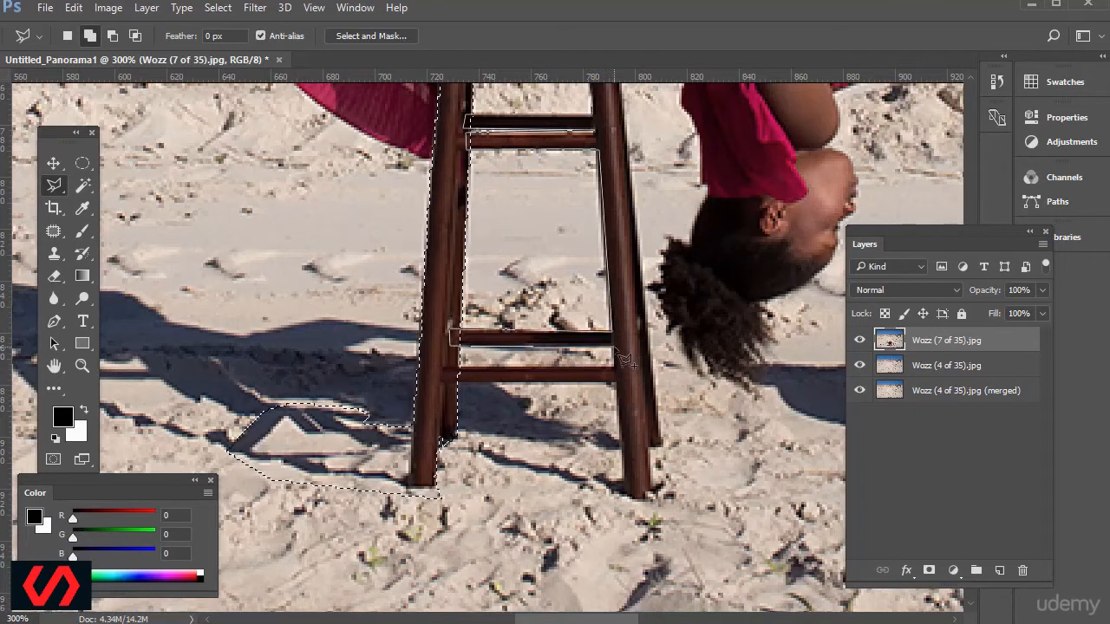
{"action": "left_click", "coordinate": [613, 367]}
{"action": "left_click", "coordinate": [616, 383]}
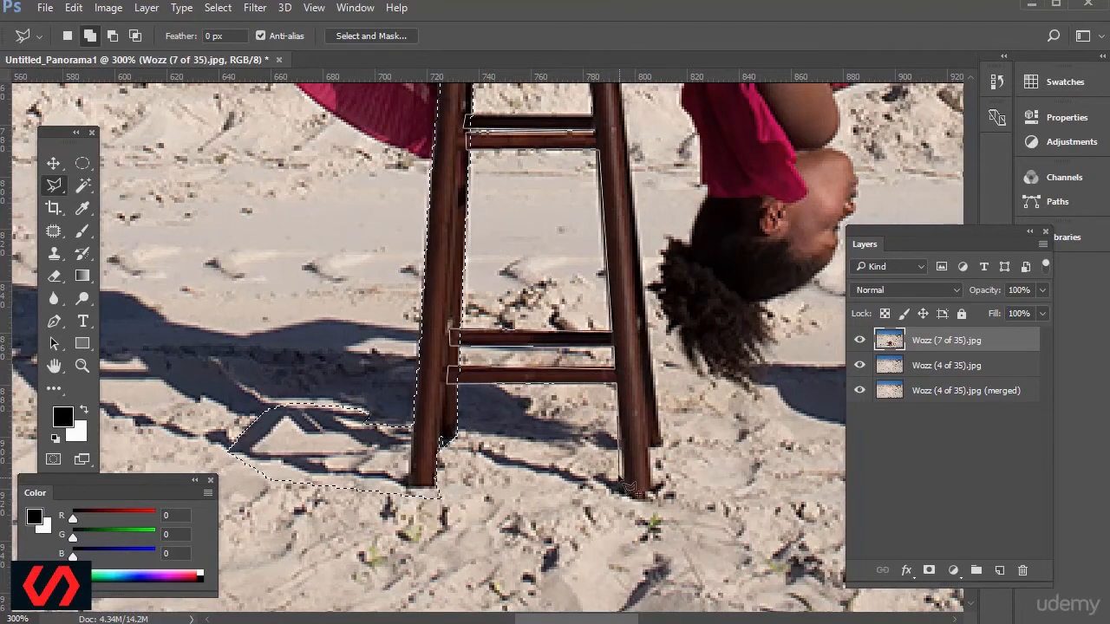
Add the stool's right legs and the thin shadow strip at their feet to the selection and close the outline.
{"action": "left_click", "coordinate": [623, 462]}
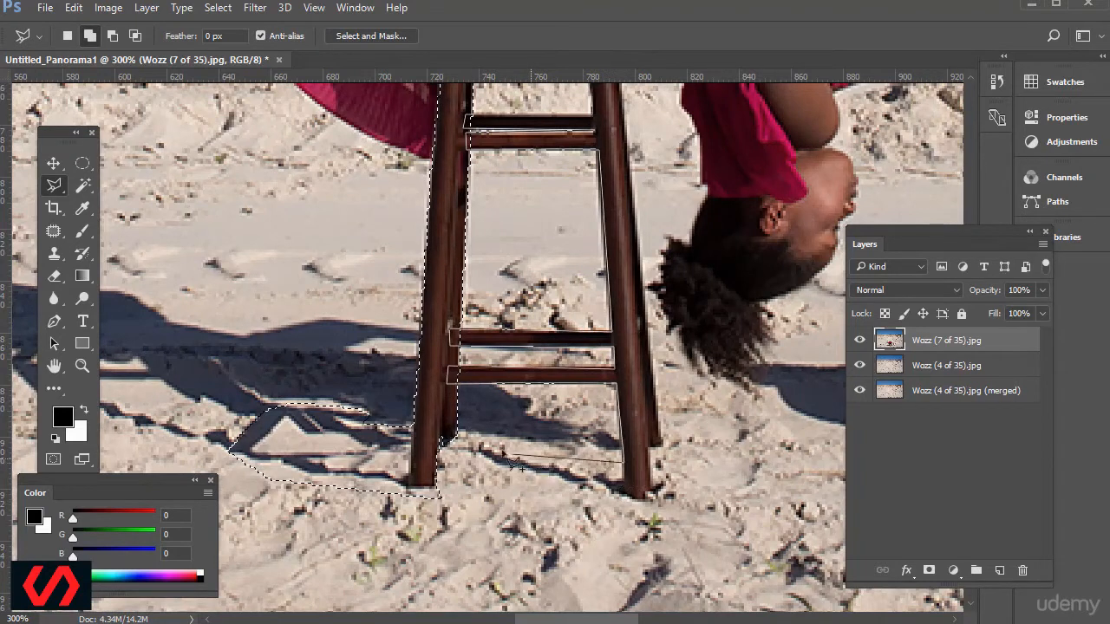
{"action": "left_click", "coordinate": [681, 535]}
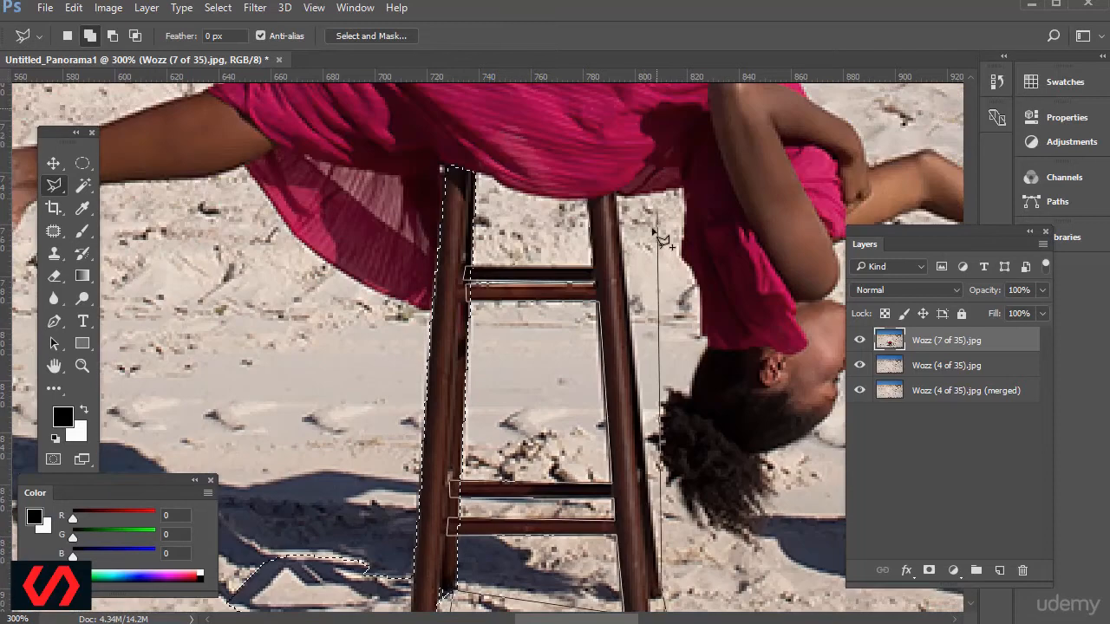
{"action": "double_click", "coordinate": [612, 230]}
{"action": "key", "text": "ctrl+minus"}
{"action": "key", "text": "ctrl+minus"}
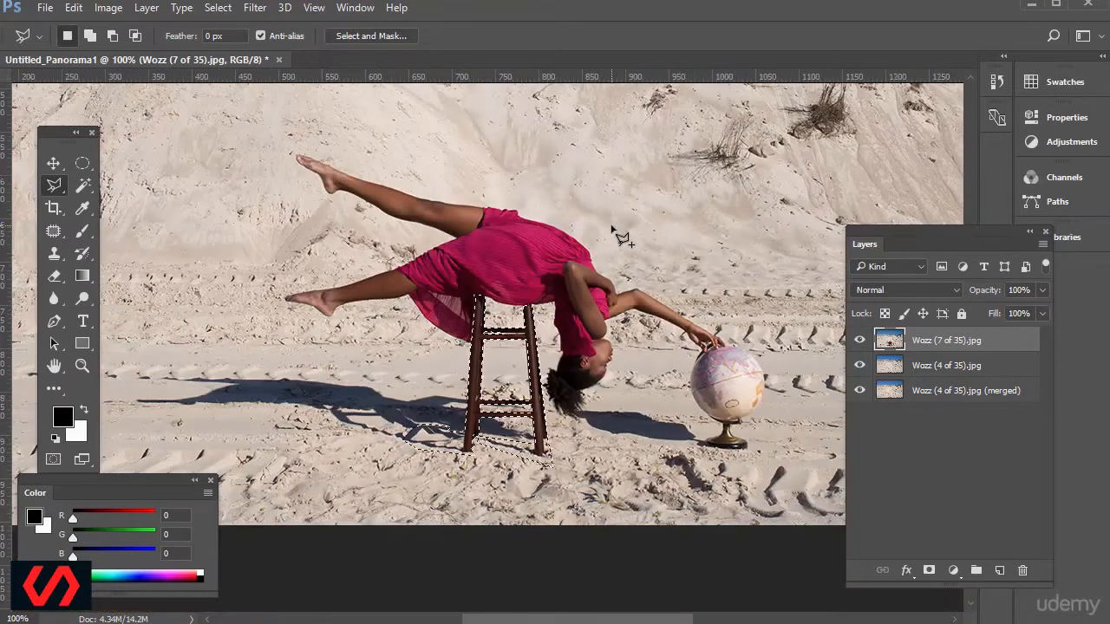
Invert the selection so that it covers everything except the stool and its shadow patches.
{"action": "key", "text": "ctrl+plus"}
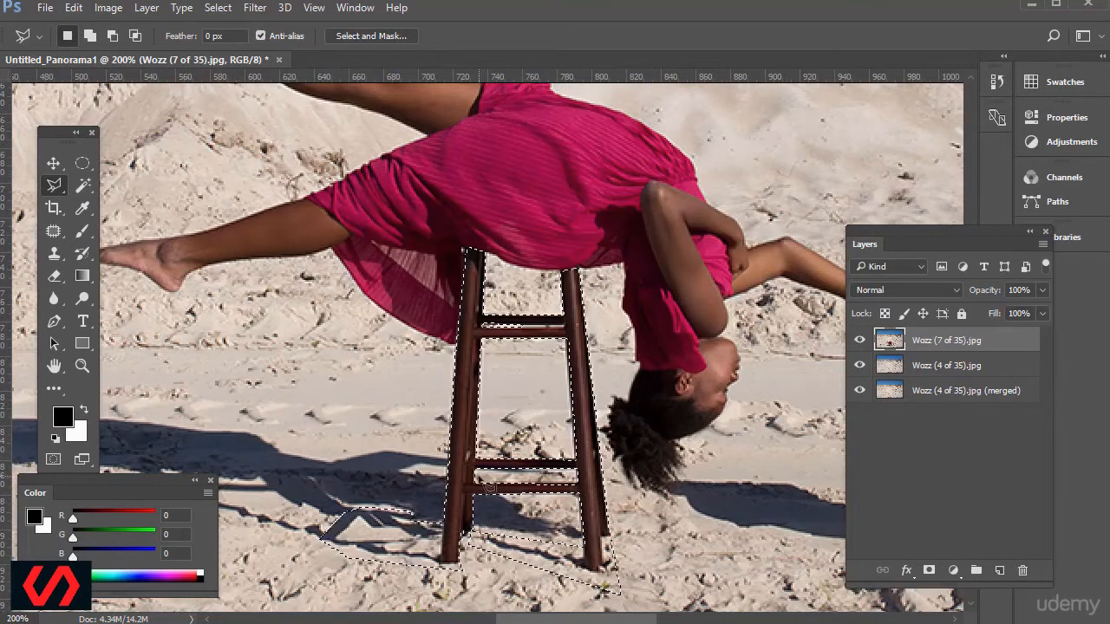
{"action": "left_click", "coordinate": [217, 8]}
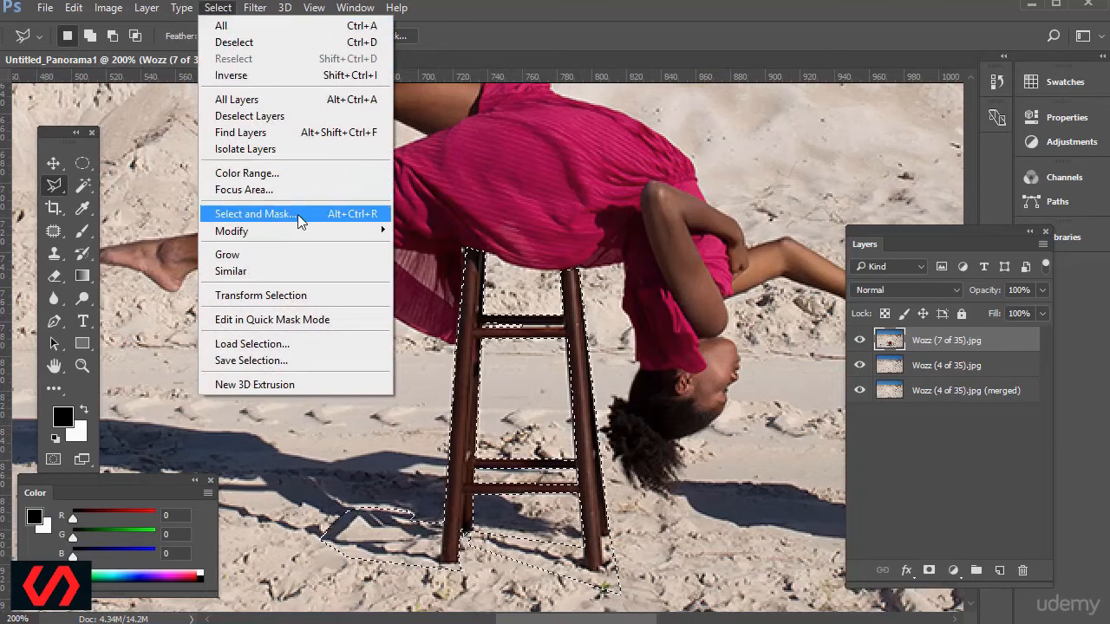
{"action": "left_click", "coordinate": [266, 76]}
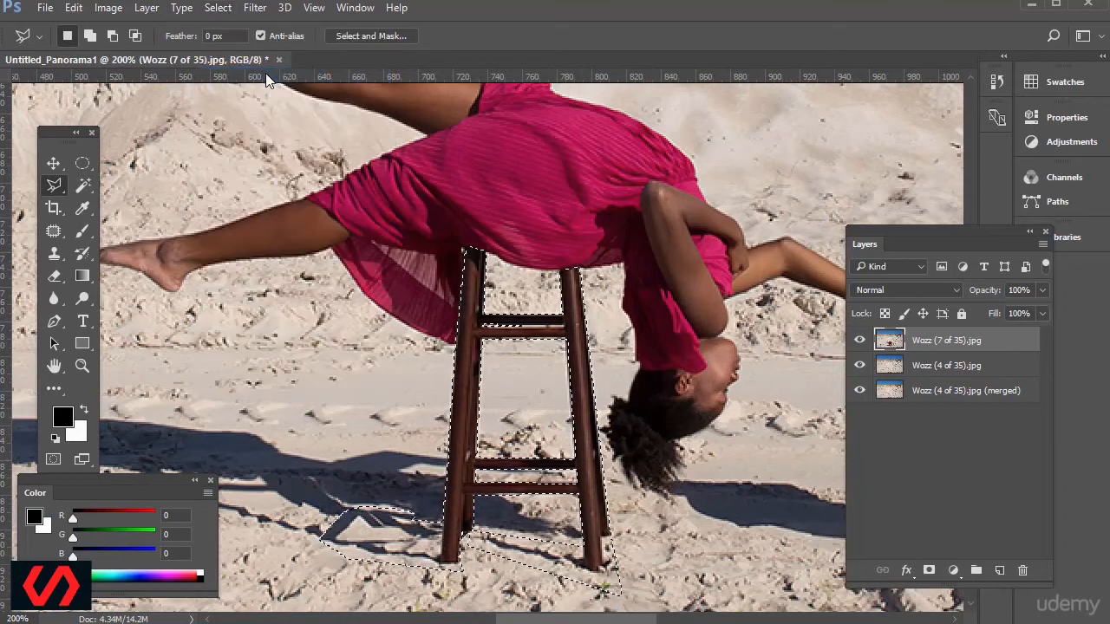
{"action": "scroll", "coordinate": [502, 195], "scroll_direction": "up", "scroll_amount": 15}
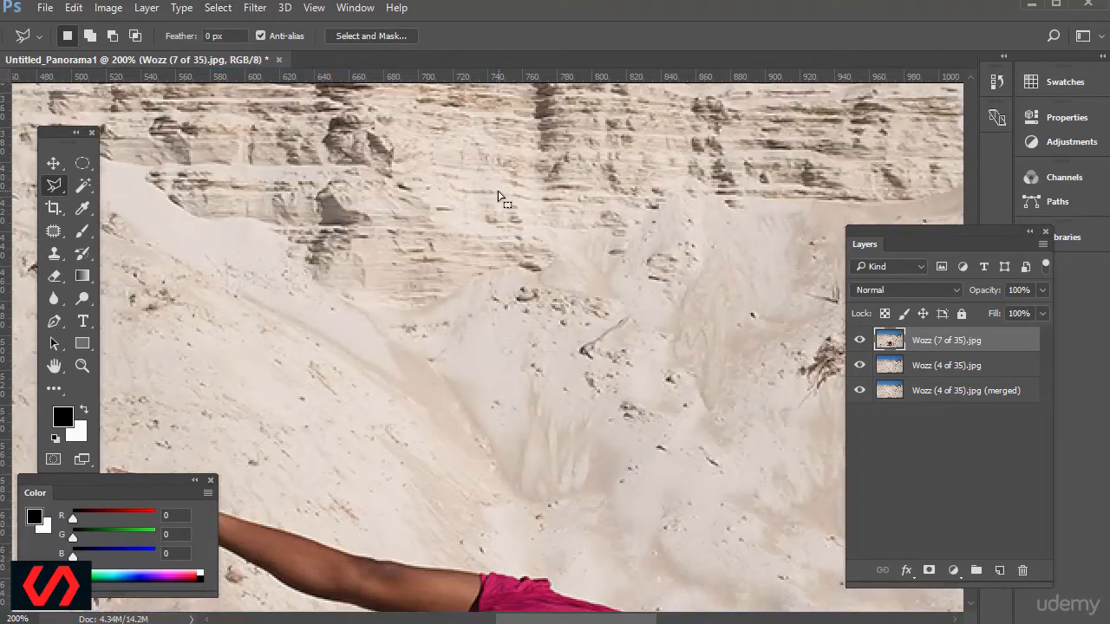
{"action": "scroll", "coordinate": [503, 198], "scroll_direction": "up", "scroll_amount": 15}
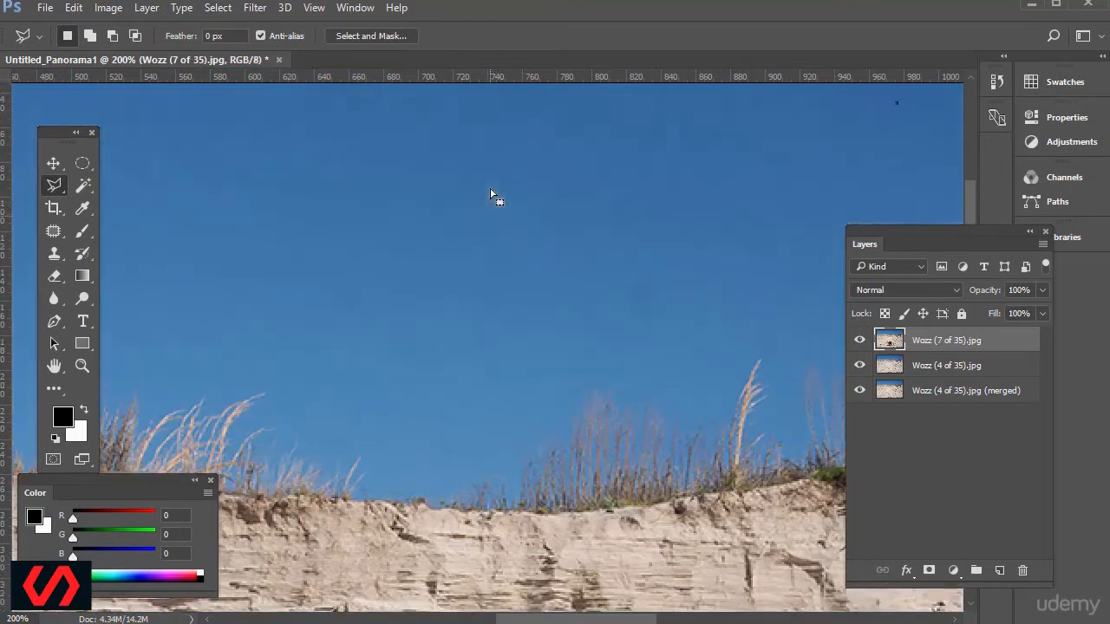
{"action": "scroll", "coordinate": [490, 194], "scroll_direction": "up", "scroll_amount": 8}
{"action": "scroll", "coordinate": [509, 307], "scroll_direction": "down", "scroll_amount": 15}
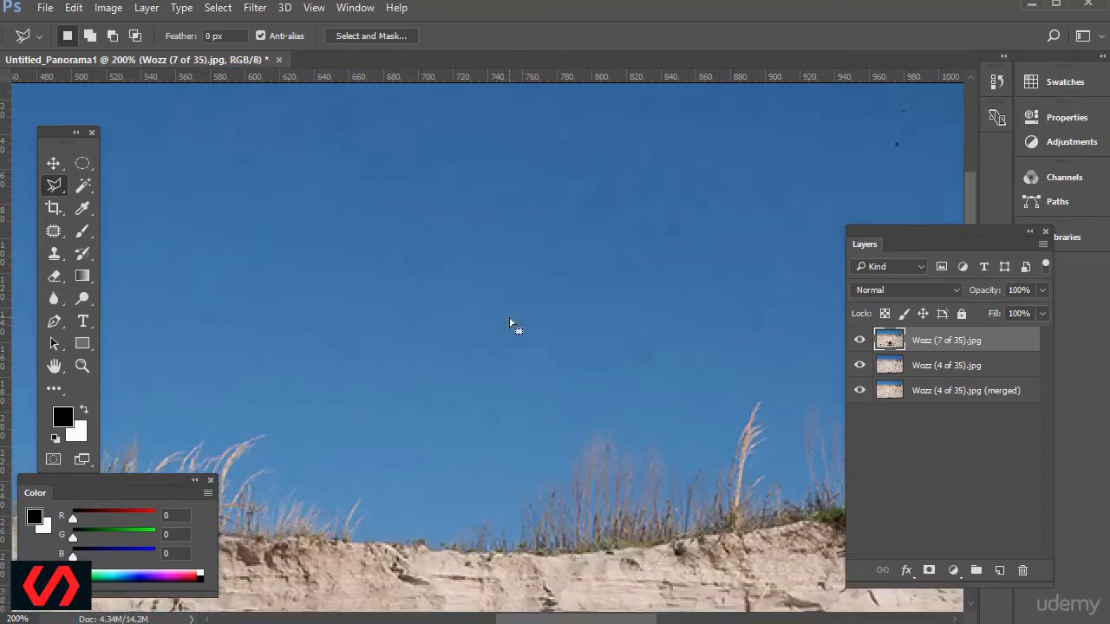
{"action": "scroll", "coordinate": [500, 341], "scroll_direction": "down", "scroll_amount": 15}
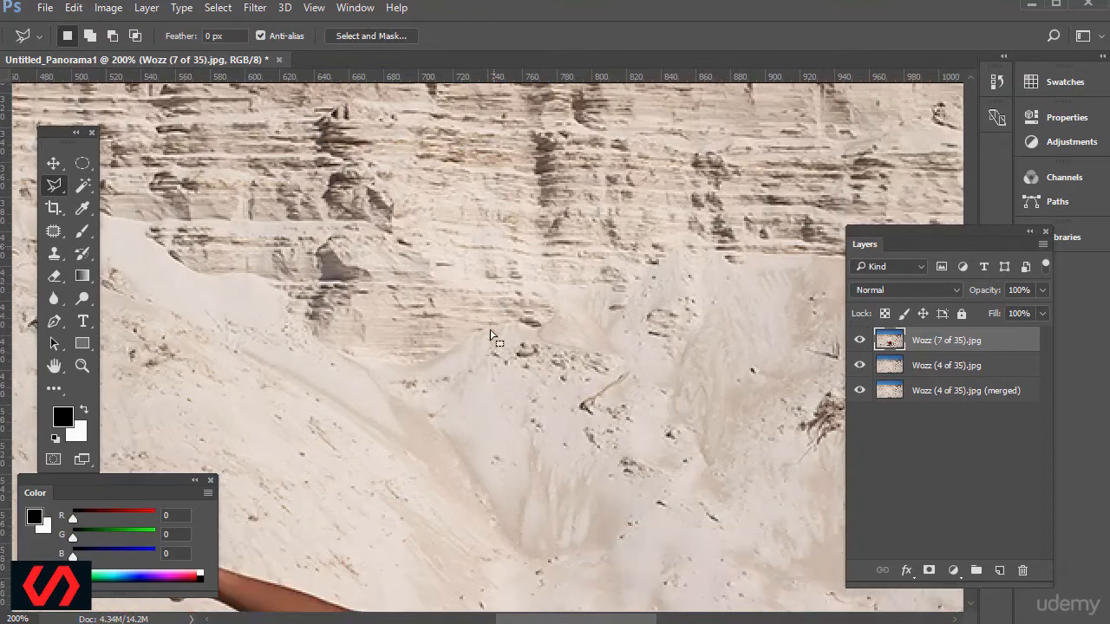
{"action": "scroll", "coordinate": [526, 373], "scroll_direction": "down", "scroll_amount": 2}
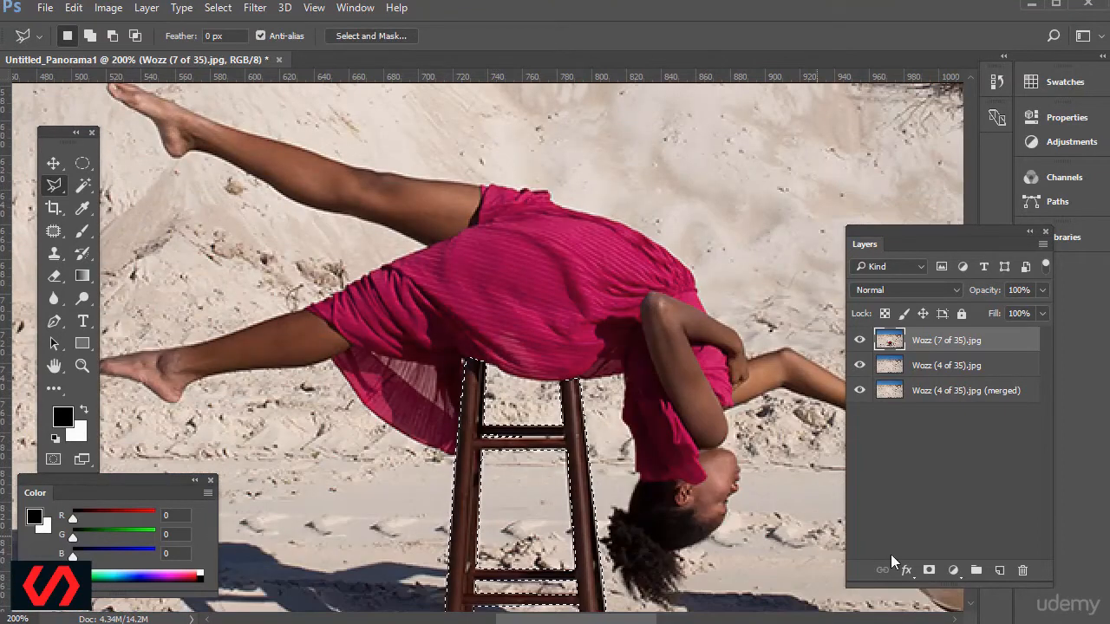
Add a layer mask to the Wozz (7 of 35).jpg layer from the selection, hiding the stool.
{"action": "left_click", "coordinate": [929, 570]}
{"action": "scroll", "coordinate": [596, 414], "scroll_direction": "down", "scroll_amount": 5}
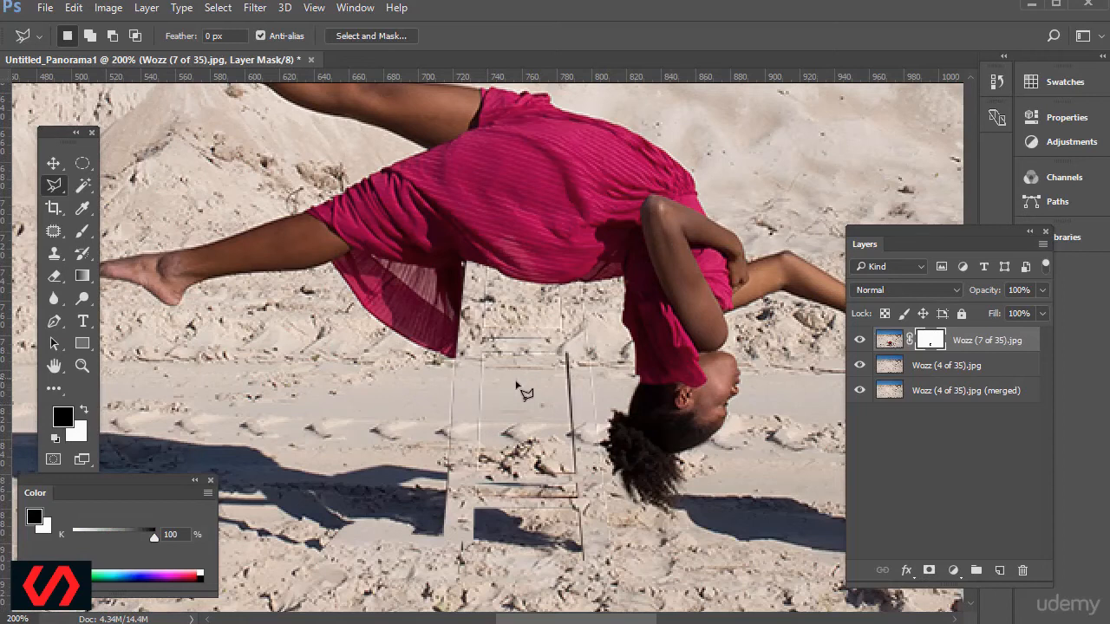
{"action": "scroll", "coordinate": [562, 404], "scroll_direction": "down", "scroll_amount": 4}
{"action": "scroll", "coordinate": [574, 422], "scroll_direction": "up", "scroll_amount": 5}
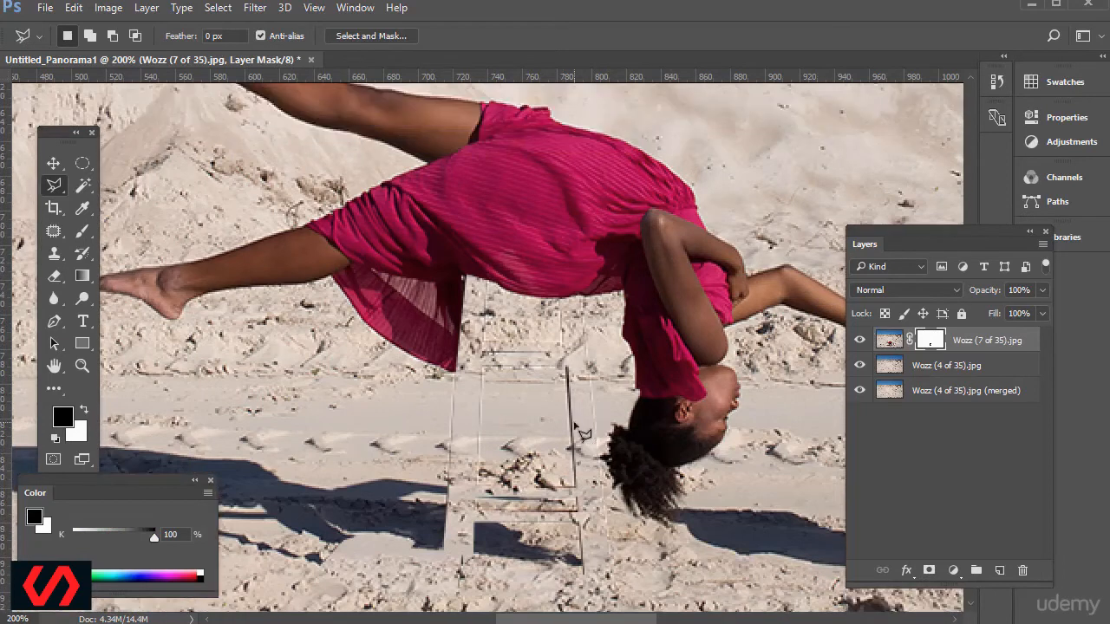
Paint black on the layer mask with a 10 px Brush over the leftover upper rung outlines below the dress.
{"action": "scroll", "coordinate": [575, 426], "scroll_direction": "up", "scroll_amount": 3}
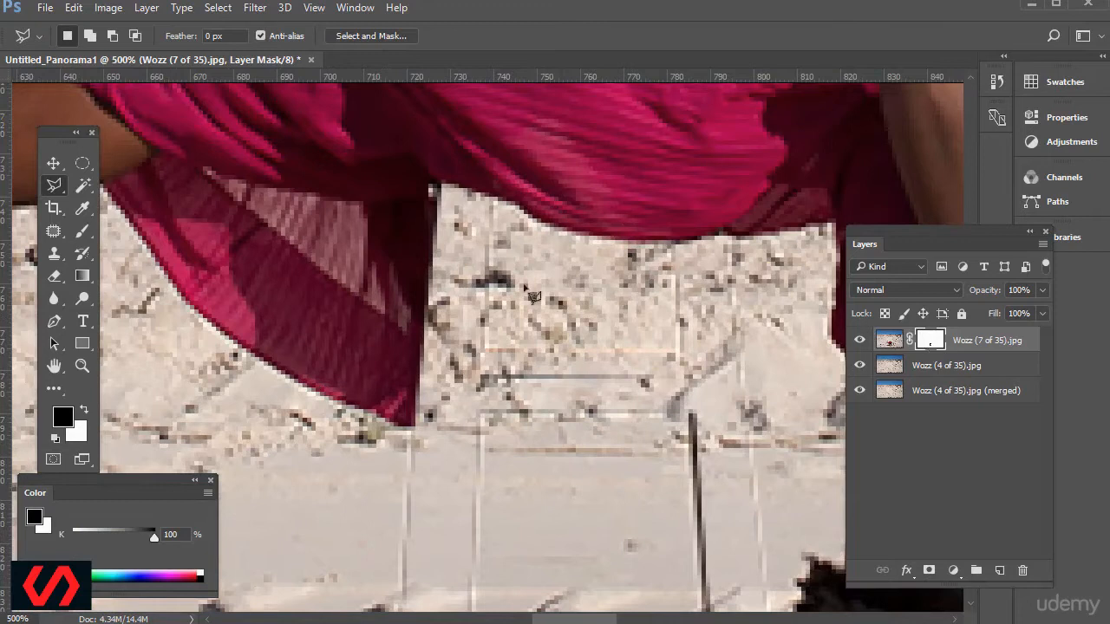
{"action": "left_click", "coordinate": [87, 229]}
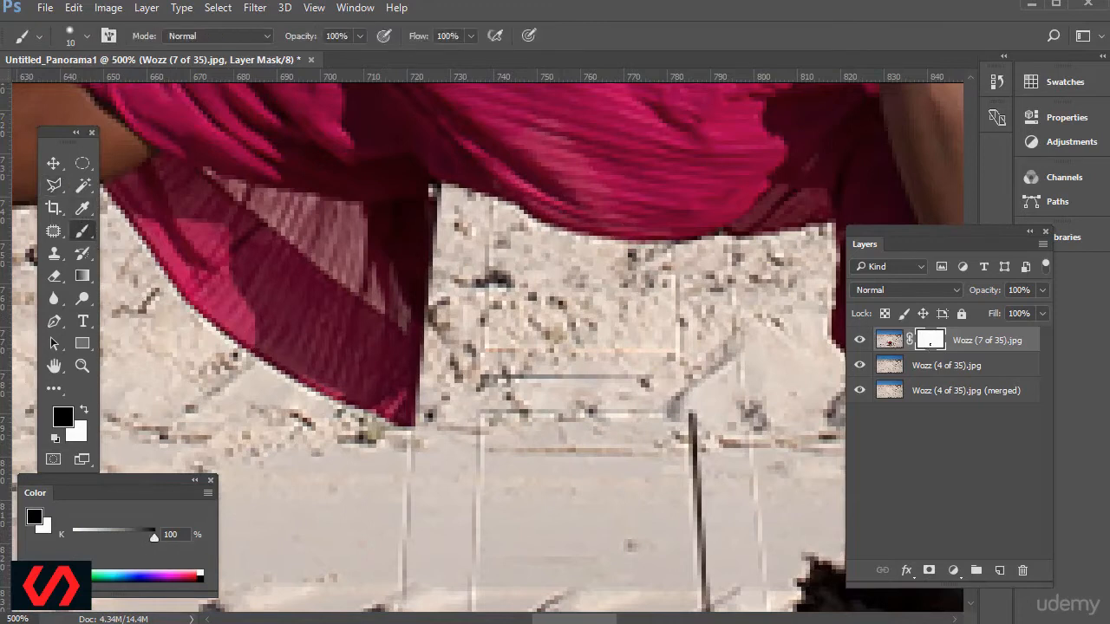
{"action": "left_click", "coordinate": [89, 36]}
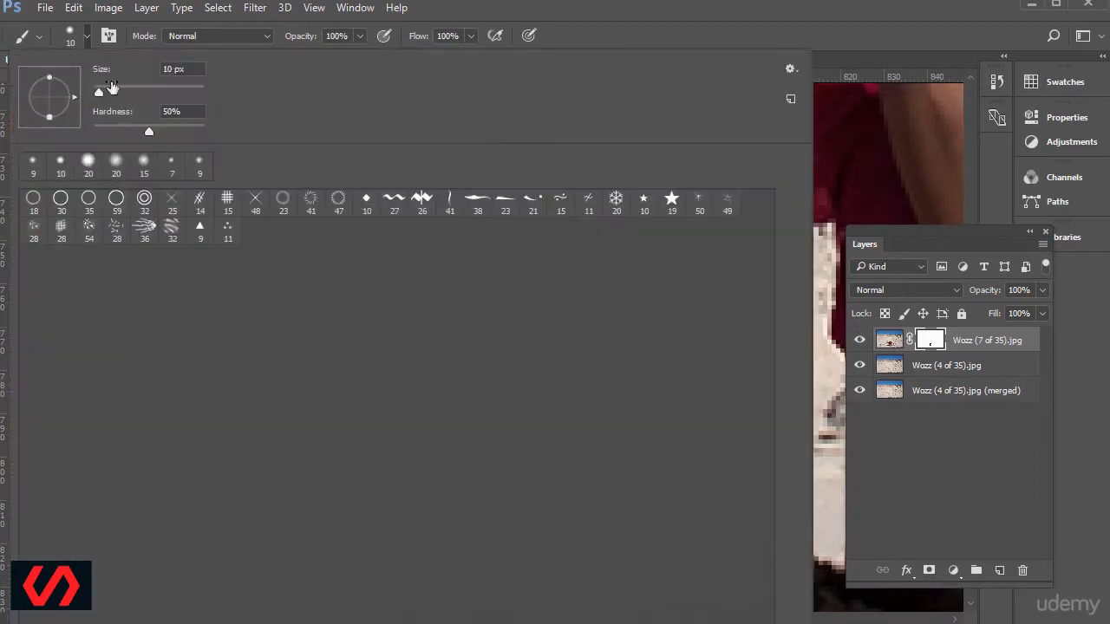
{"action": "key", "text": "Return"}
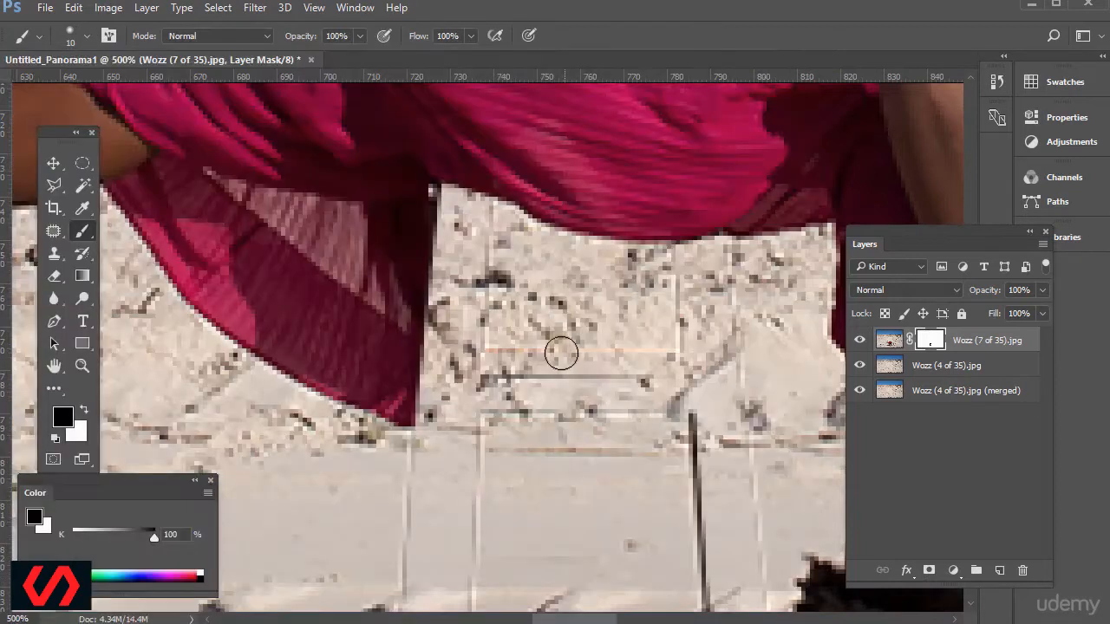
{"action": "mouse_move", "coordinate": [483, 306]}
{"action": "left_mouse_down"}
{"action": "mouse_move", "coordinate": [485, 329]}
{"action": "mouse_move", "coordinate": [665, 352]}
{"action": "mouse_move", "coordinate": [674, 290]}
{"action": "mouse_move", "coordinate": [726, 287]}
{"action": "mouse_move", "coordinate": [755, 448]}
{"action": "mouse_move", "coordinate": [705, 404]}
{"action": "mouse_move", "coordinate": [696, 473]}
{"action": "left_mouse_up"}
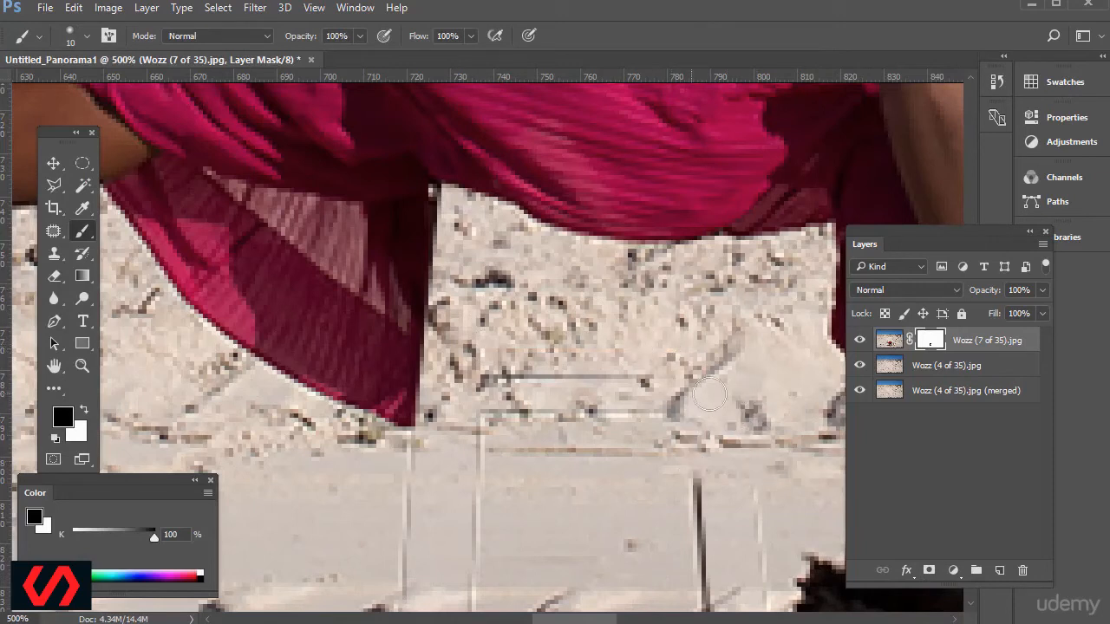
{"action": "scroll", "coordinate": [612, 434], "scroll_direction": "down", "scroll_amount": 2}
{"action": "left_click_drag", "start_coordinate": [648, 249], "coordinate": [484, 238]}
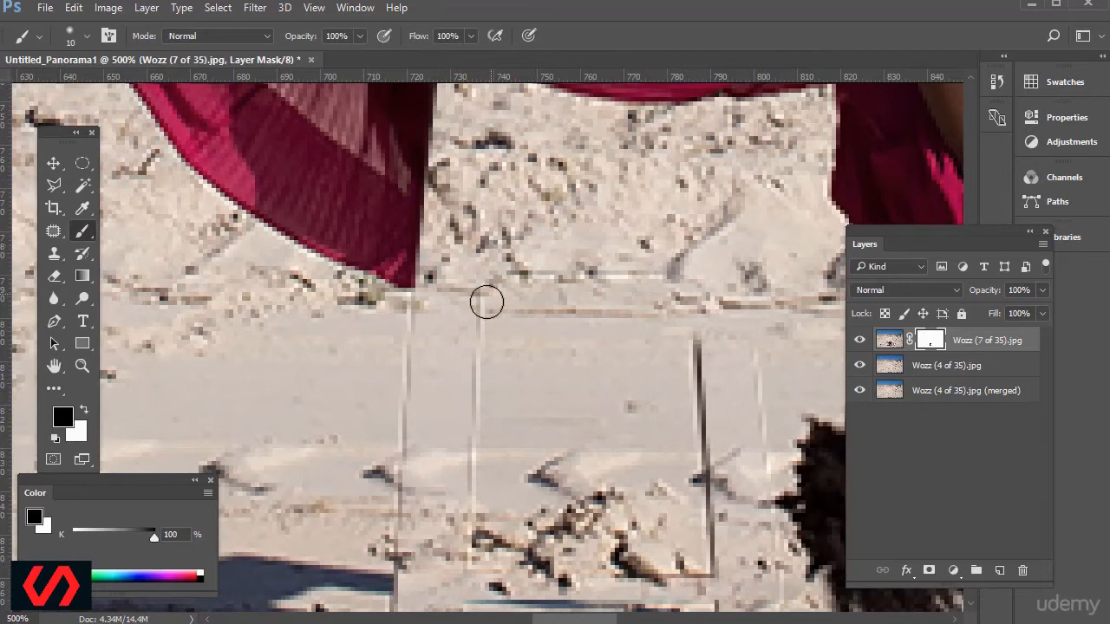
Mask out the leftover stool leg outlines across the smooth sand and tire track down to the cut-off shadow.
{"action": "mouse_move", "coordinate": [421, 328]}
{"action": "left_mouse_down"}
{"action": "mouse_move", "coordinate": [398, 373]}
{"action": "mouse_move", "coordinate": [407, 421]}
{"action": "mouse_move", "coordinate": [501, 336]}
{"action": "mouse_move", "coordinate": [480, 326]}
{"action": "mouse_move", "coordinate": [472, 435]}
{"action": "left_mouse_up"}
{"action": "mouse_move", "coordinate": [691, 344]}
{"action": "left_mouse_down"}
{"action": "mouse_move", "coordinate": [705, 451]}
{"action": "mouse_move", "coordinate": [689, 354]}
{"action": "mouse_move", "coordinate": [699, 412]}
{"action": "mouse_move", "coordinate": [701, 313]}
{"action": "mouse_move", "coordinate": [753, 352]}
{"action": "mouse_move", "coordinate": [762, 436]}
{"action": "mouse_move", "coordinate": [742, 324]}
{"action": "mouse_move", "coordinate": [752, 292]}
{"action": "mouse_move", "coordinate": [718, 285]}
{"action": "mouse_move", "coordinate": [710, 397]}
{"action": "mouse_move", "coordinate": [708, 374]}
{"action": "mouse_move", "coordinate": [637, 390]}
{"action": "mouse_move", "coordinate": [474, 385]}
{"action": "mouse_move", "coordinate": [630, 413]}
{"action": "mouse_move", "coordinate": [506, 414]}
{"action": "mouse_move", "coordinate": [633, 406]}
{"action": "mouse_move", "coordinate": [511, 458]}
{"action": "left_mouse_up"}
{"action": "scroll", "coordinate": [760, 436], "scroll_direction": "down", "scroll_amount": 4}
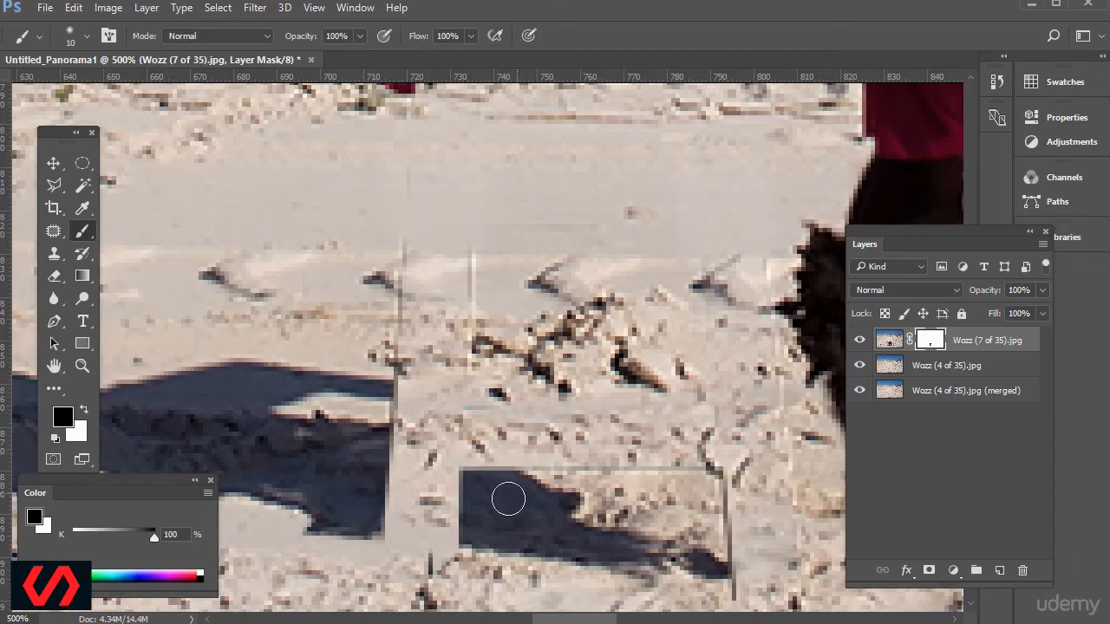
{"action": "scroll", "coordinate": [495, 459], "scroll_direction": "down", "scroll_amount": 2}
{"action": "scroll", "coordinate": [437, 344], "scroll_direction": "up", "scroll_amount": 1}
{"action": "mouse_move", "coordinate": [401, 220]}
{"action": "left_mouse_down"}
{"action": "mouse_move", "coordinate": [394, 538]}
{"action": "mouse_move", "coordinate": [455, 550]}
{"action": "mouse_move", "coordinate": [443, 512]}
{"action": "mouse_move", "coordinate": [445, 416]}
{"action": "left_mouse_up"}
{"action": "mouse_move", "coordinate": [472, 304]}
{"action": "left_mouse_down"}
{"action": "mouse_move", "coordinate": [480, 237]}
{"action": "mouse_move", "coordinate": [428, 382]}
{"action": "mouse_move", "coordinate": [292, 427]}
{"action": "mouse_move", "coordinate": [365, 436]}
{"action": "left_mouse_up"}
Mask out the leftover right leg line and the lower rung line around the small separated shadow piece.
{"action": "scroll", "coordinate": [410, 318], "scroll_direction": "down", "scroll_amount": 6}
{"action": "scroll", "coordinate": [426, 350], "scroll_direction": "down", "scroll_amount": 1}
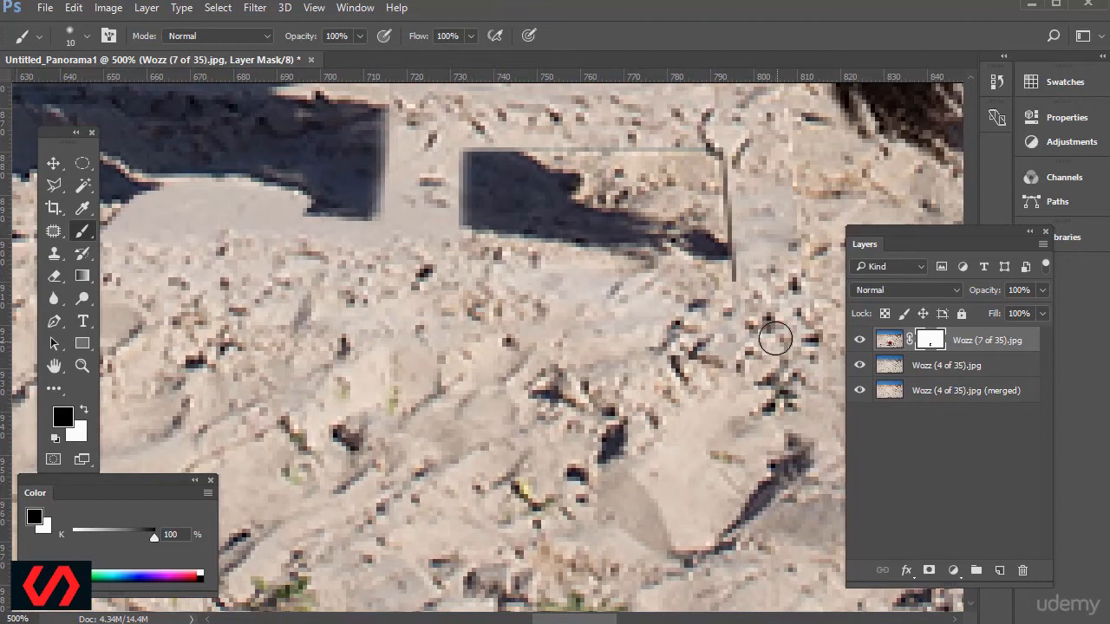
{"action": "left_click_drag", "start_coordinate": [732, 299], "coordinate": [723, 134]}
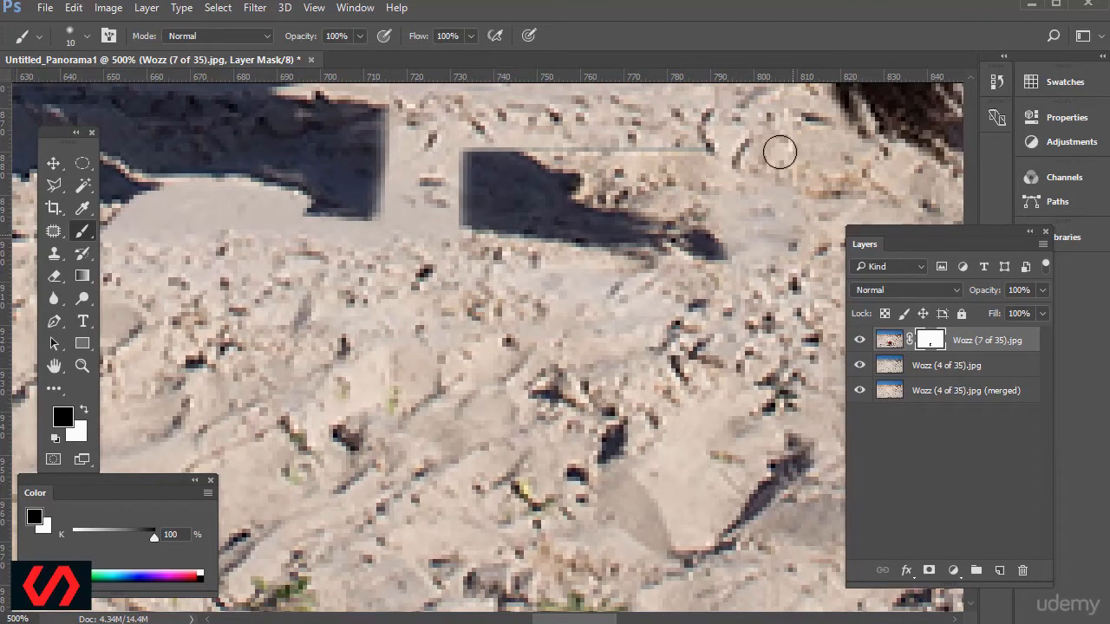
{"action": "scroll", "coordinate": [815, 251], "scroll_direction": "up", "scroll_amount": 6}
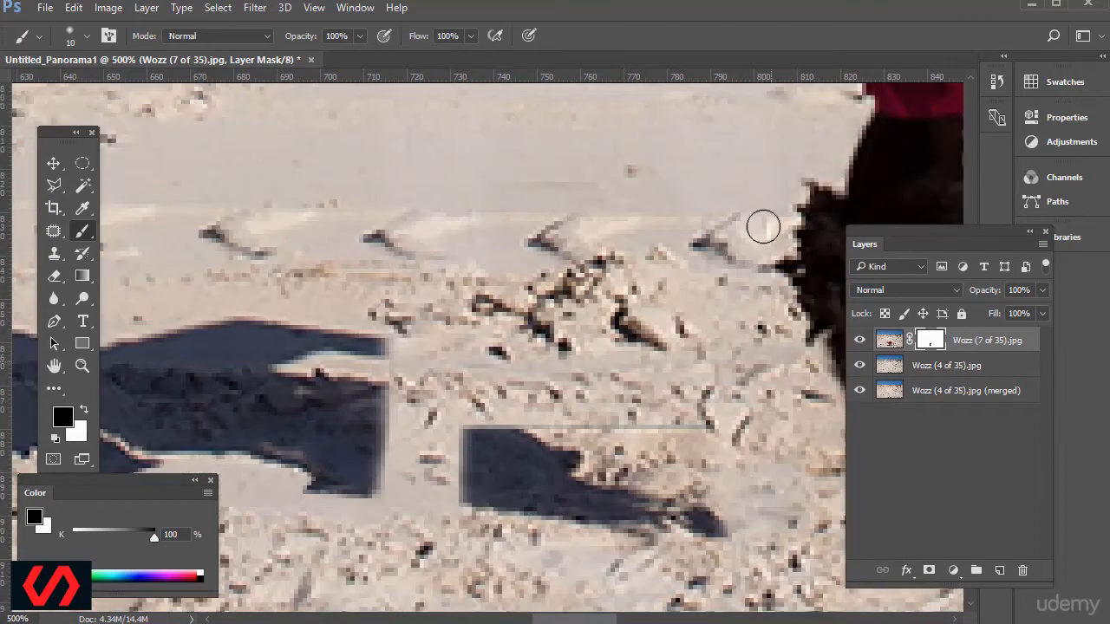
{"action": "mouse_move", "coordinate": [716, 423]}
{"action": "left_mouse_down"}
{"action": "mouse_move", "coordinate": [584, 424]}
{"action": "mouse_move", "coordinate": [508, 407]}
{"action": "mouse_move", "coordinate": [438, 412]}
{"action": "left_mouse_up"}
{"action": "scroll", "coordinate": [485, 340], "scroll_direction": "up", "scroll_amount": 2}
{"action": "scroll", "coordinate": [484, 340], "scroll_direction": "up", "scroll_amount": 3}
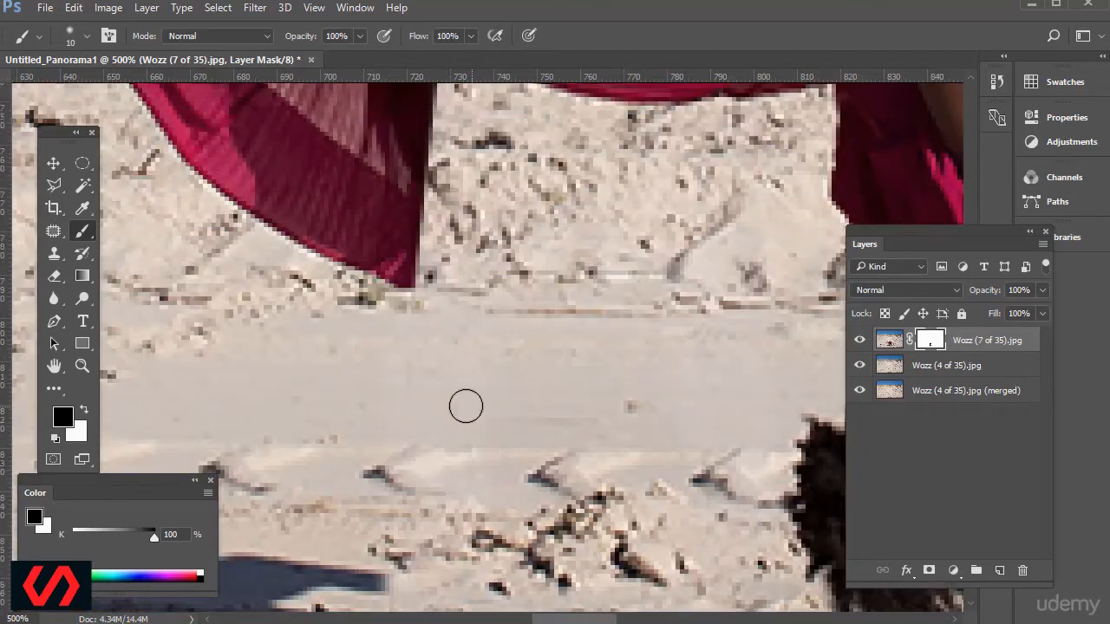
{"action": "scroll", "coordinate": [713, 295], "scroll_direction": "up", "scroll_amount": 2}
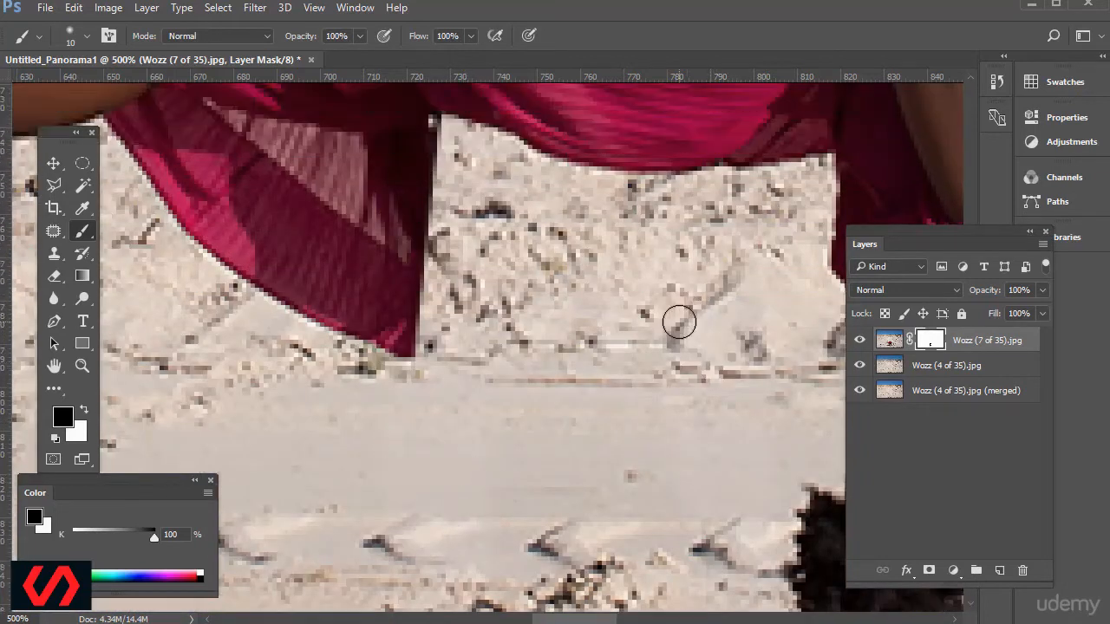
Set up the Clone Stamp tool on the Wozz (7 of 35).jpg image instead of its mask, and disable the mask.
{"action": "key", "text": "ctrl+1"}
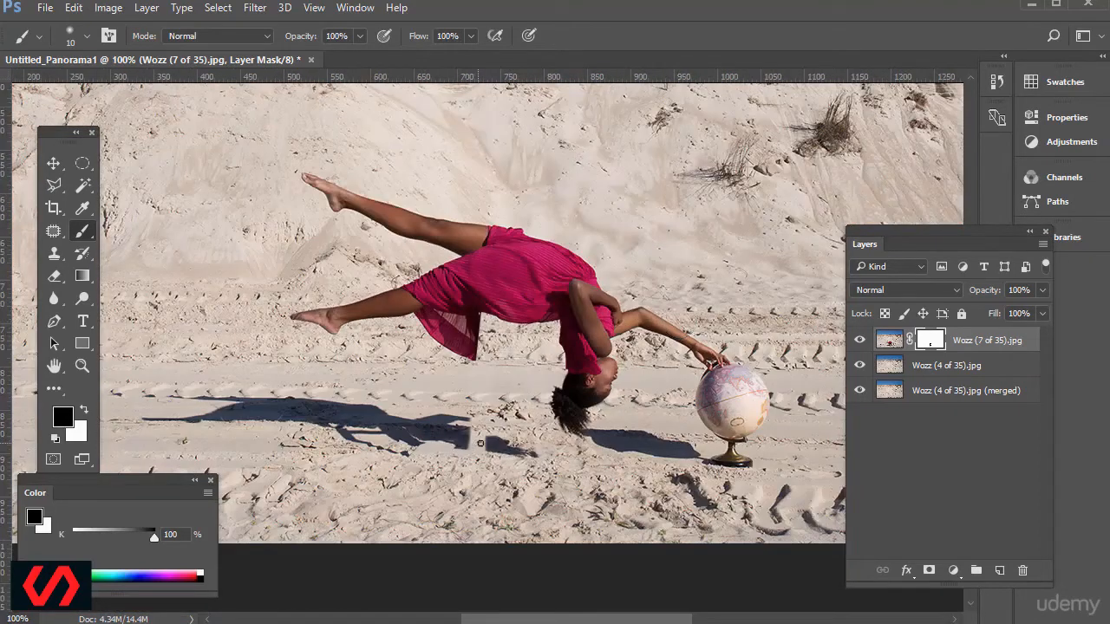
{"action": "key", "text": "ctrl+plus"}
{"action": "key", "text": "ctrl+plus"}
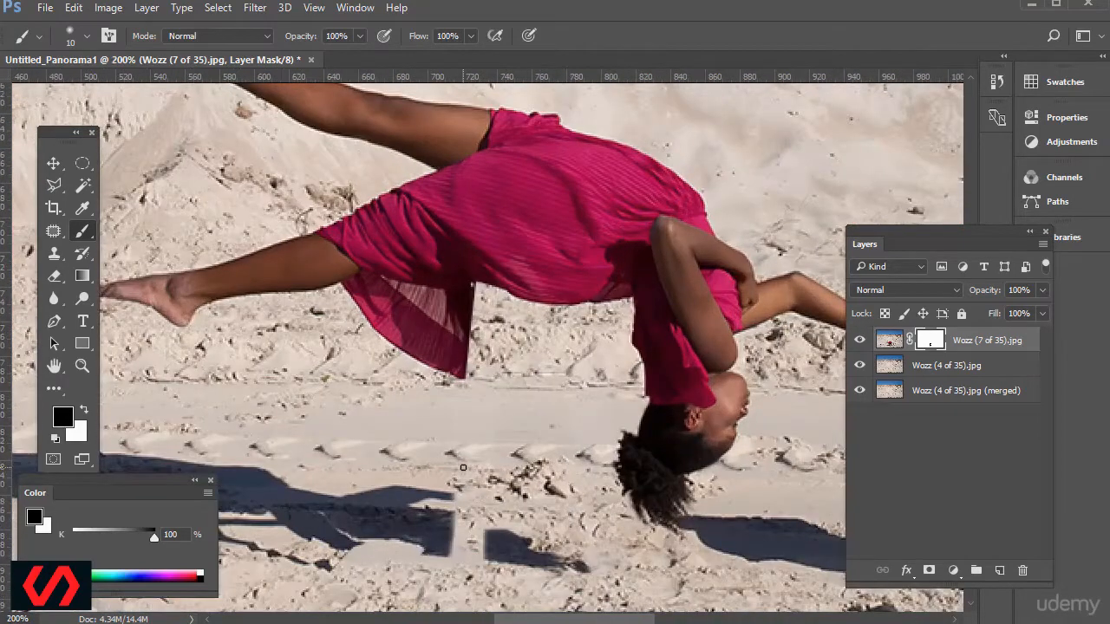
{"action": "scroll", "coordinate": [564, 396], "scroll_direction": "down", "scroll_amount": 2}
{"action": "scroll", "coordinate": [507, 402], "scroll_direction": "down", "scroll_amount": 3}
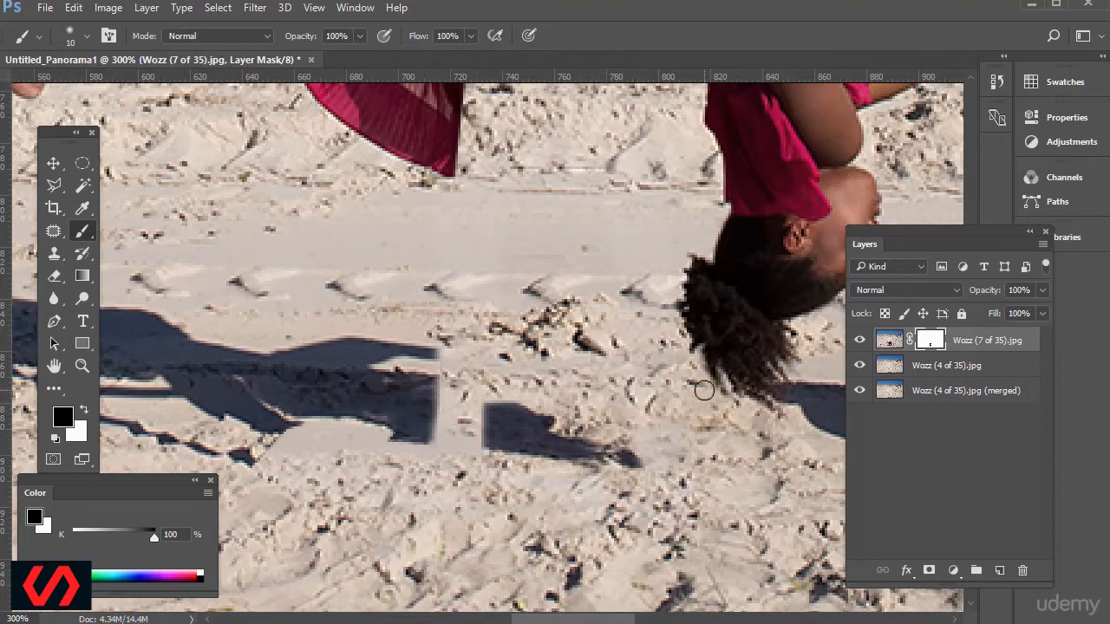
{"action": "left_click", "coordinate": [54, 253]}
{"action": "left_click", "coordinate": [889, 341]}
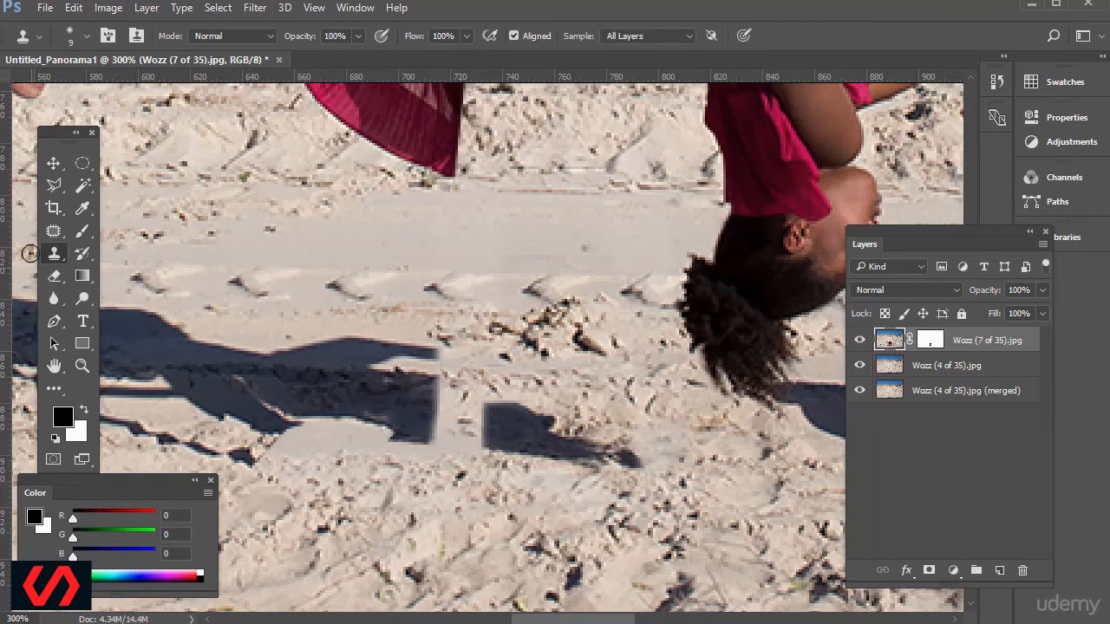
{"action": "right_click", "coordinate": [55, 258]}
{"action": "left_click", "coordinate": [94, 253]}
{"action": "left_click", "coordinate": [926, 344], "text": "shift"}
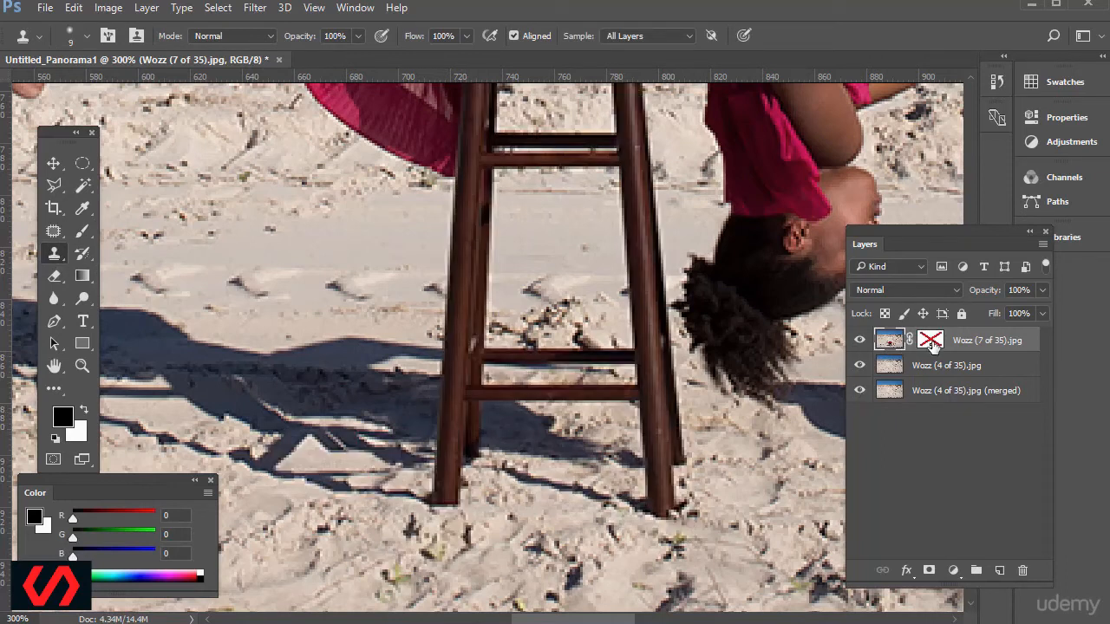
Re-enable the layer mask on Wozz (7 of 35).jpg and add a new empty layer above it.
{"action": "left_click", "coordinate": [931, 344], "text": "shift"}
{"action": "left_click", "coordinate": [933, 343], "text": "shift"}
{"action": "left_click", "coordinate": [933, 343], "text": "shift"}
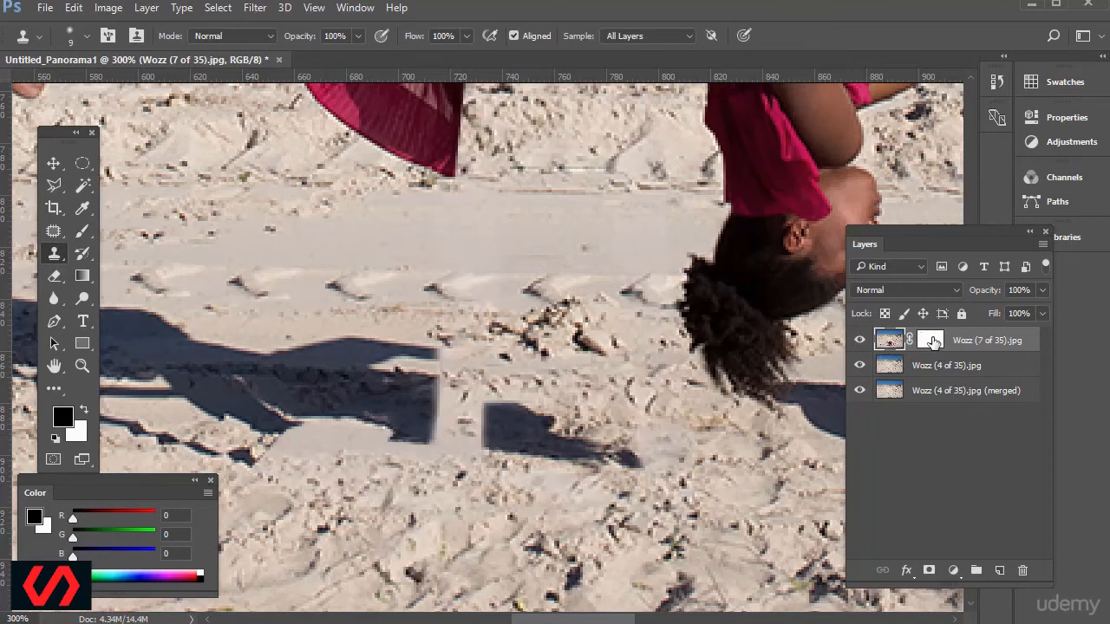
{"action": "left_click", "coordinate": [998, 572]}
Clone dark shadow texture from Wozz (7 of 35).jpg onto Layer 1 to bridge the gap between the two shadow pieces.
{"action": "left_click", "coordinate": [890, 367]}
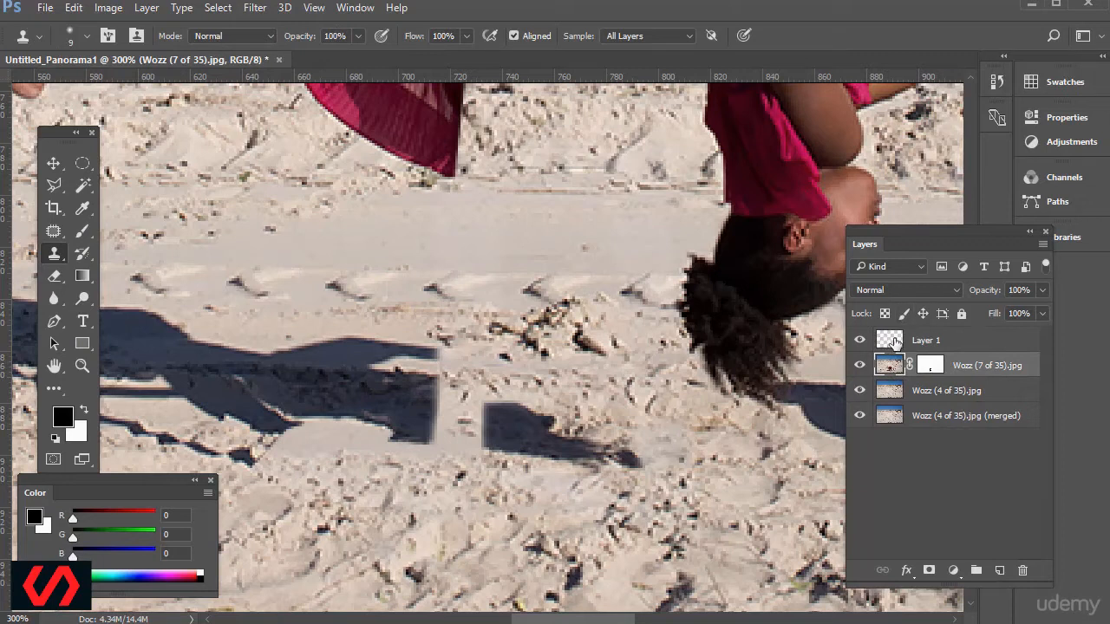
{"action": "left_click", "coordinate": [934, 342]}
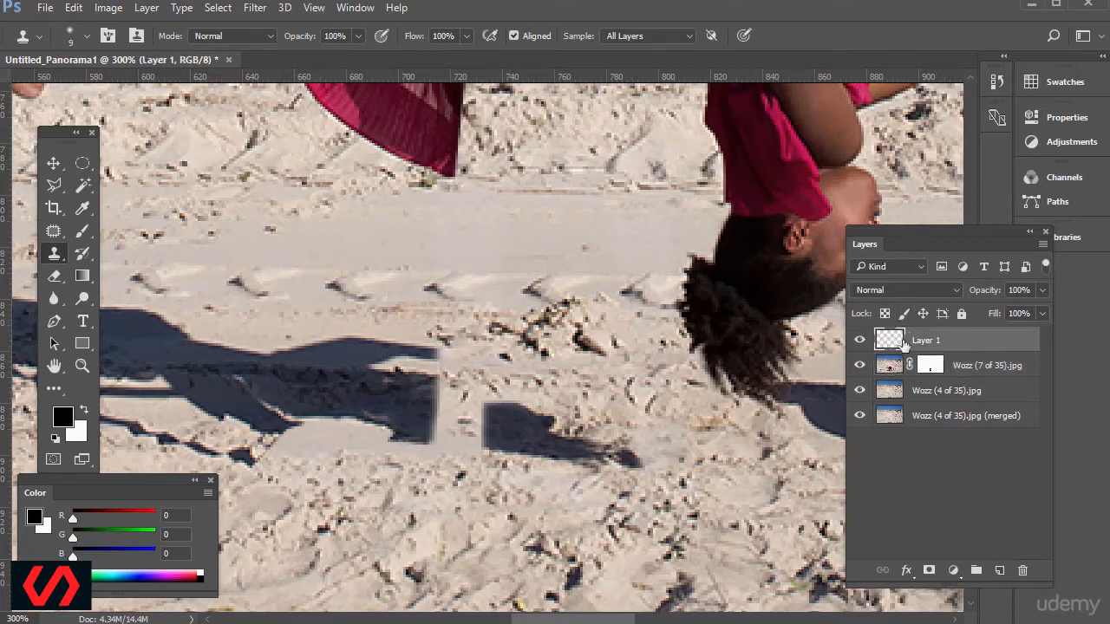
{"action": "mouse_move", "coordinate": [497, 422]}
{"action": "left_mouse_down"}
{"action": "mouse_move", "coordinate": [458, 415]}
{"action": "mouse_move", "coordinate": [438, 425]}
{"action": "mouse_move", "coordinate": [460, 418]}
{"action": "left_mouse_up"}
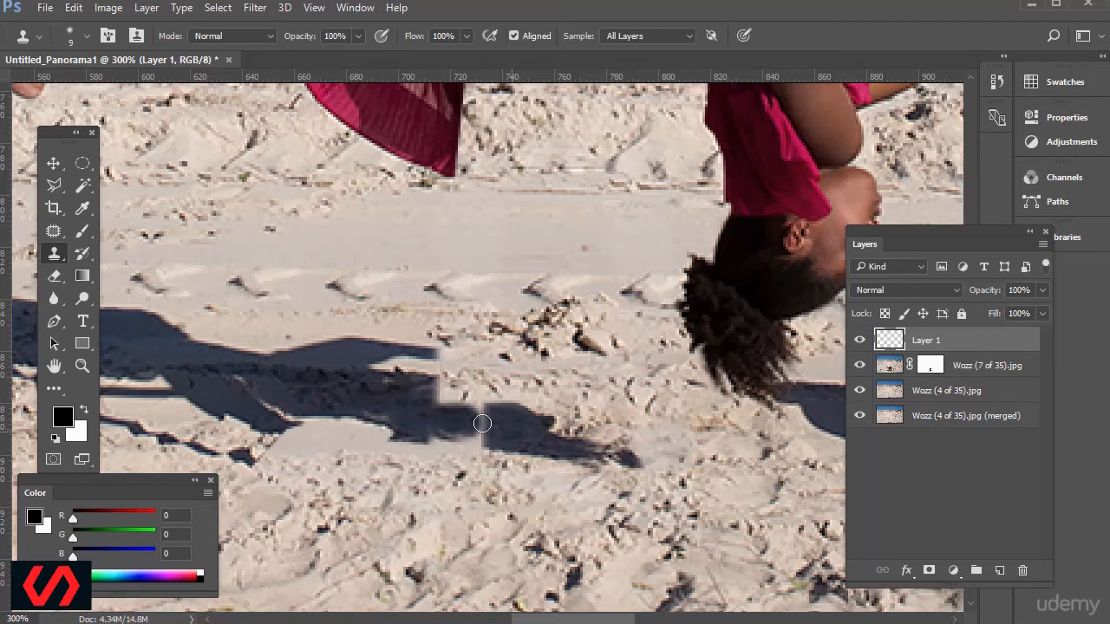
{"action": "left_click", "coordinate": [893, 370]}
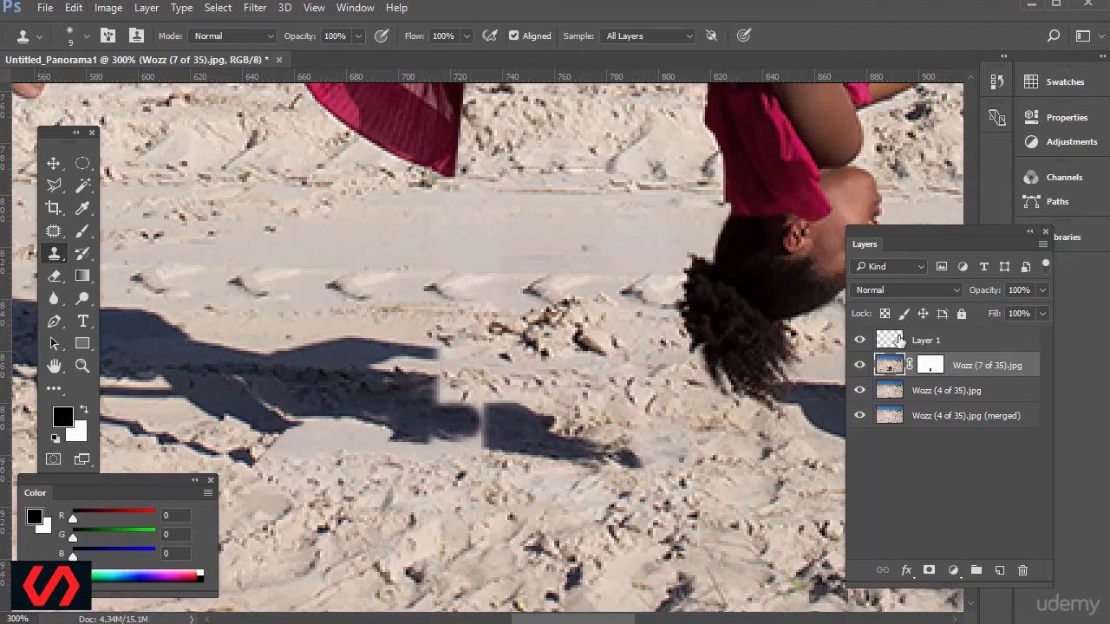
{"action": "left_click", "coordinate": [889, 345]}
{"action": "left_click_drag", "start_coordinate": [438, 394], "coordinate": [479, 409]}
{"action": "left_click", "coordinate": [478, 427]}
Clone along the upper and lower edges of the bridged shadow on Layer 1 to smooth the remaining notches.
{"action": "left_click", "coordinate": [889, 365]}
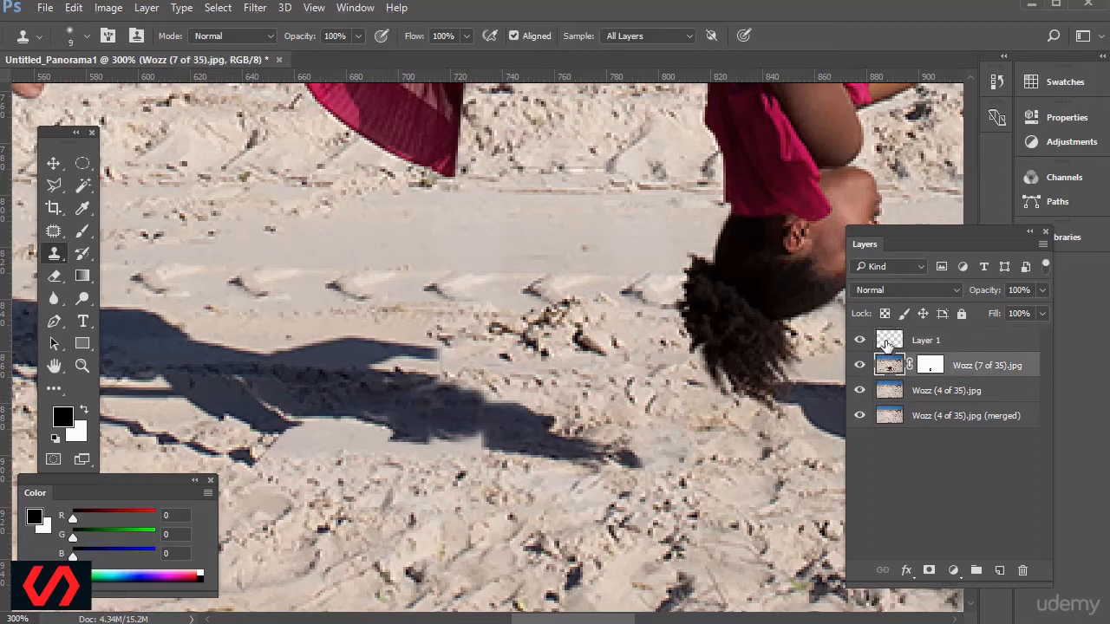
{"action": "left_click", "coordinate": [886, 344]}
{"action": "left_click_drag", "start_coordinate": [457, 433], "coordinate": [428, 421]}
{"action": "left_click", "coordinate": [489, 404]}
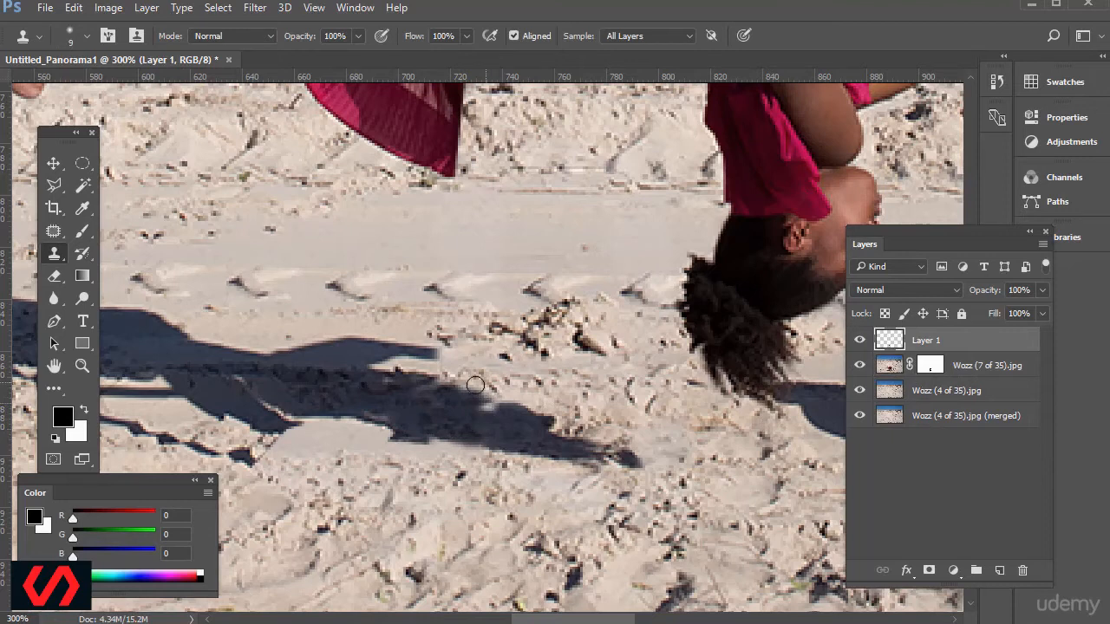
{"action": "left_click", "coordinate": [893, 367]}
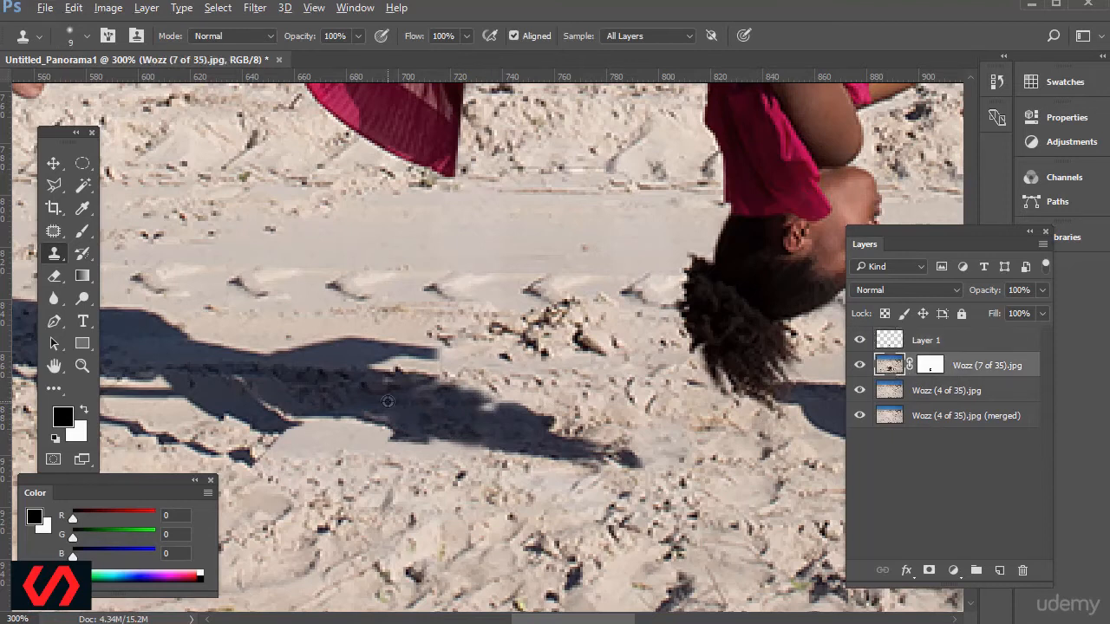
{"action": "left_click", "coordinate": [886, 348]}
{"action": "left_click", "coordinate": [490, 412]}
{"action": "left_click", "coordinate": [383, 382]}
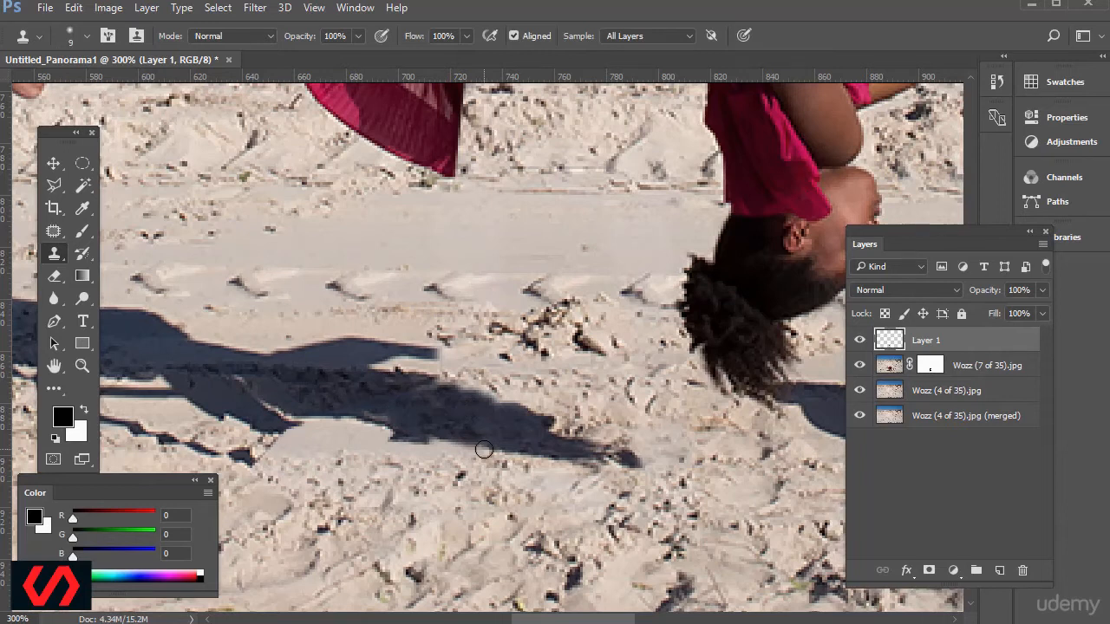
{"action": "key", "text": "ctrl+1"}
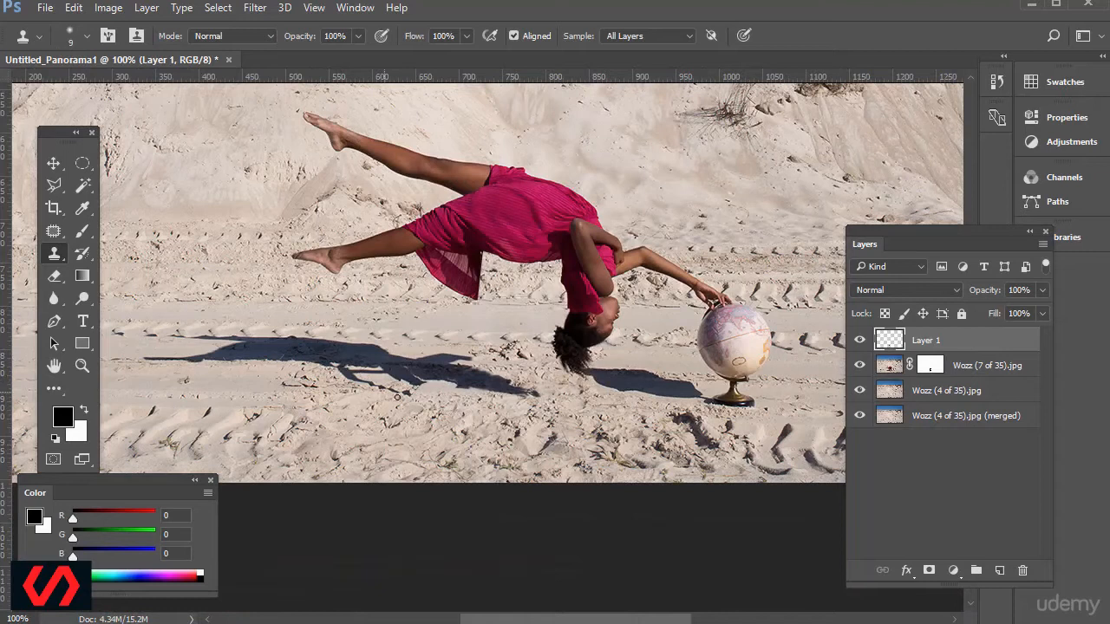
Mask out the stool's leg and rung shadows below the body's shadow on Wozz (7 of 35).jpg with a black 10 px Brush.
{"action": "left_click", "coordinate": [892, 365]}
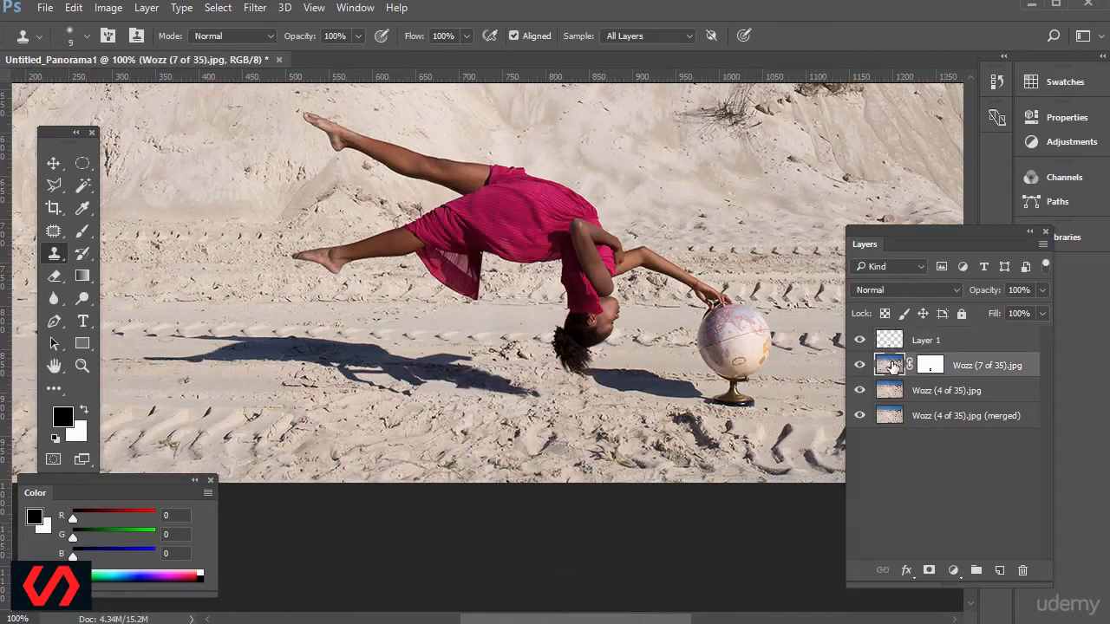
{"action": "key", "text": "ctrl+plus"}
{"action": "key", "text": "ctrl+plus"}
{"action": "key", "text": "ctrl+plus"}
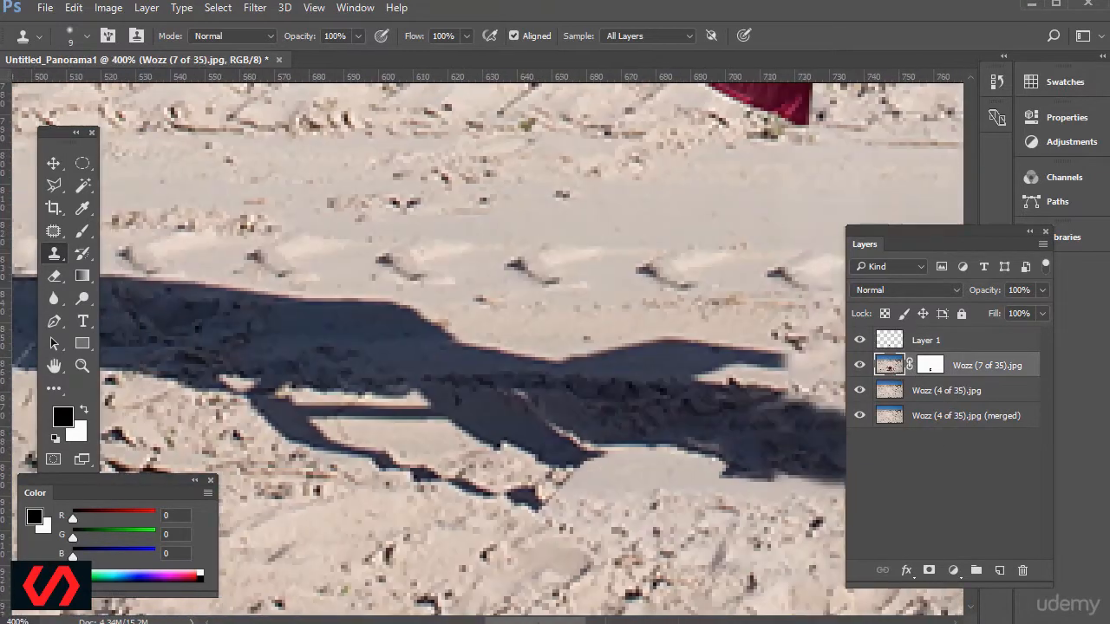
{"action": "scroll", "coordinate": [489, 347], "scroll_direction": "left", "scroll_amount": 2}
{"action": "left_click", "coordinate": [82, 230]}
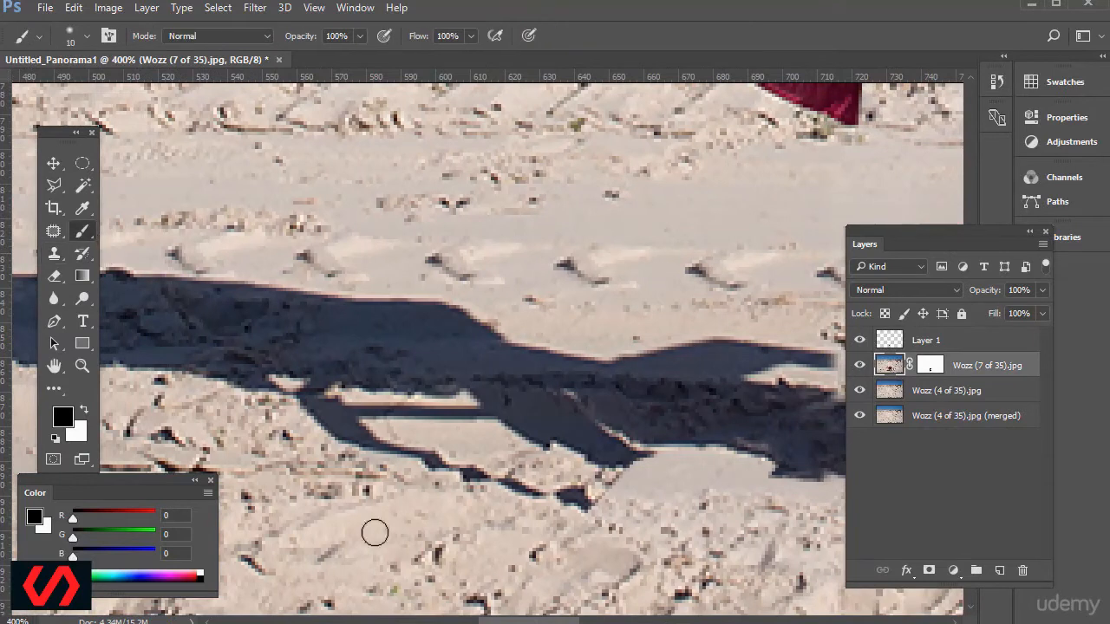
{"action": "left_click_drag", "start_coordinate": [354, 432], "coordinate": [383, 451]}
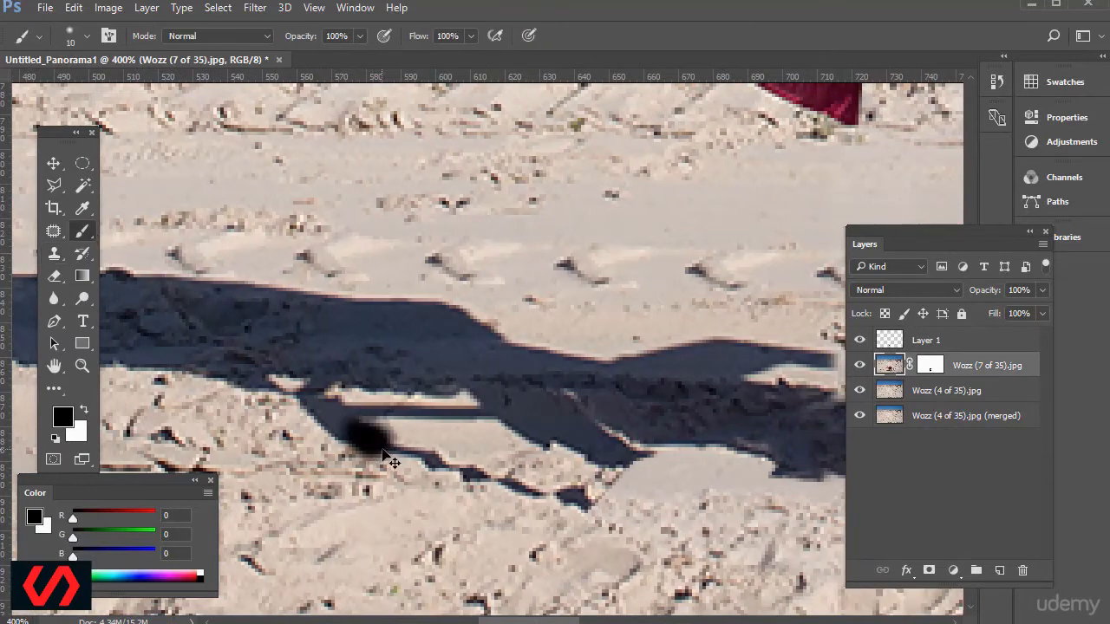
{"action": "key", "text": "ctrl+z"}
{"action": "left_click", "coordinate": [930, 365]}
{"action": "mouse_move", "coordinate": [347, 426]}
{"action": "left_mouse_down"}
{"action": "mouse_move", "coordinate": [469, 474]}
{"action": "mouse_move", "coordinate": [321, 425]}
{"action": "mouse_move", "coordinate": [332, 417]}
{"action": "mouse_move", "coordinate": [315, 405]}
{"action": "mouse_move", "coordinate": [417, 421]}
{"action": "mouse_move", "coordinate": [470, 413]}
{"action": "mouse_move", "coordinate": [477, 426]}
{"action": "mouse_move", "coordinate": [386, 412]}
{"action": "mouse_move", "coordinate": [322, 436]}
{"action": "mouse_move", "coordinate": [365, 492]}
{"action": "left_mouse_up"}
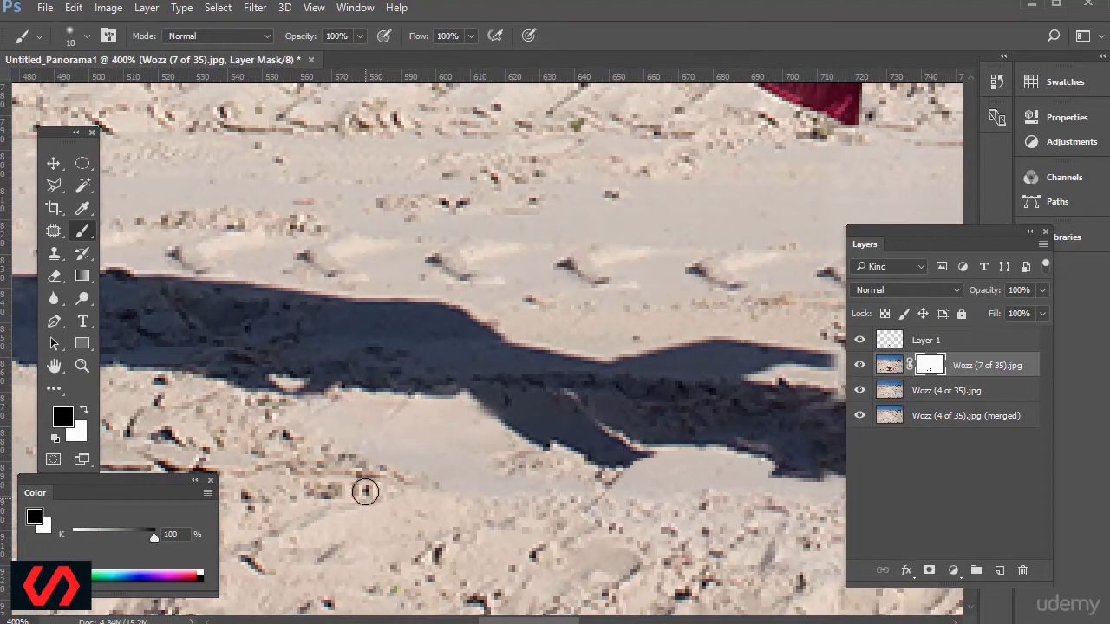
{"action": "key", "text": "ctrl+minus"}
{"action": "key", "text": "ctrl+minus"}
{"action": "key", "text": "ctrl+minus"}
{"action": "key", "text": "ctrl+minus"}
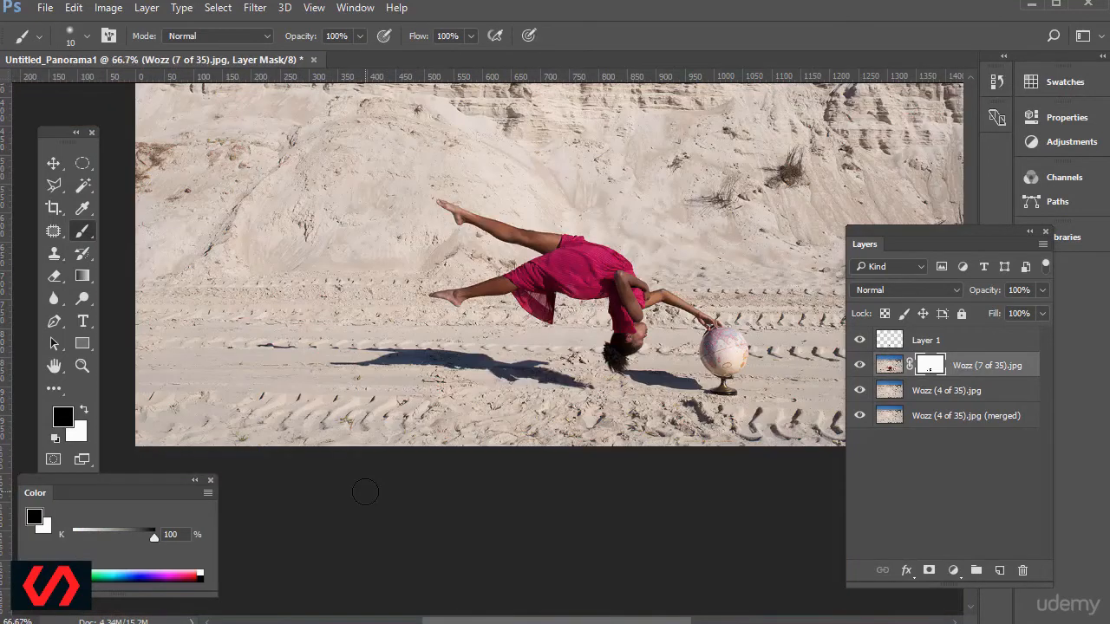
Extend the cut-off tip of the upper shadow across the sand to the hair with the Clone Stamp on Layer 1.
{"action": "key", "text": "ctrl+plus"}
{"action": "key", "text": "ctrl+plus"}
{"action": "left_click_drag", "start_coordinate": [582, 621], "coordinate": [645, 620]}
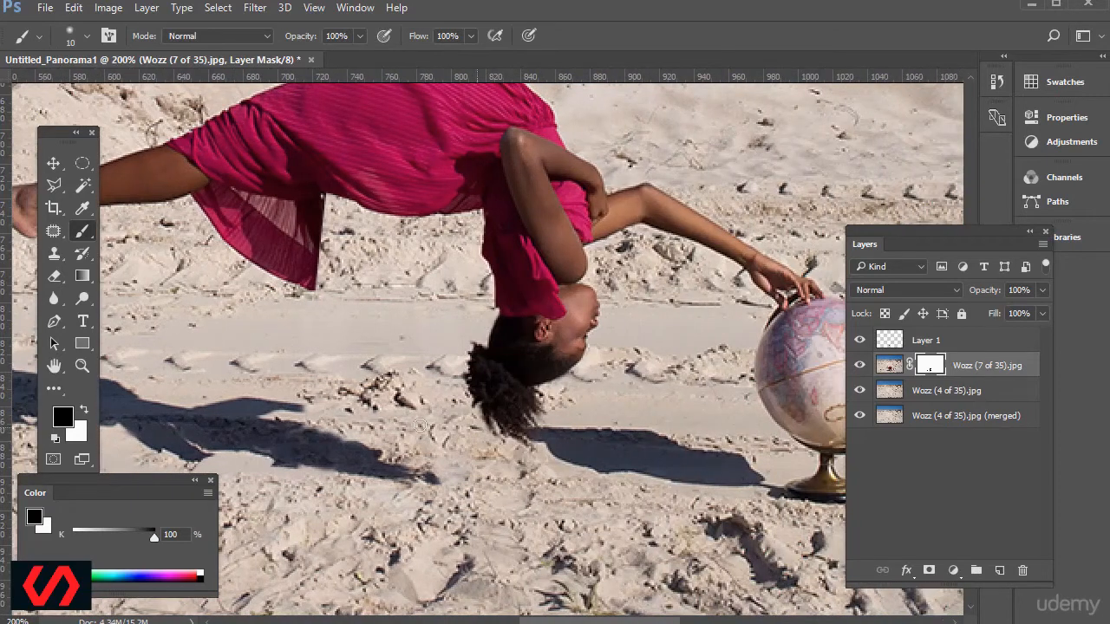
{"action": "left_click", "coordinate": [888, 365]}
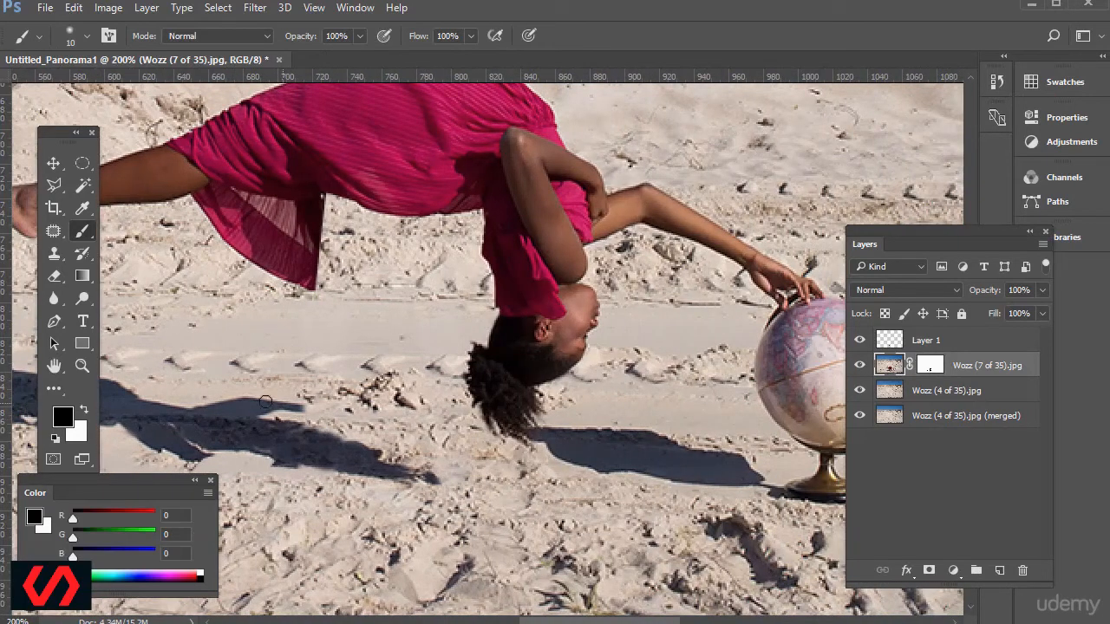
{"action": "key", "text": "j"}
{"action": "right_click", "coordinate": [52, 254]}
{"action": "left_click", "coordinate": [138, 256]}
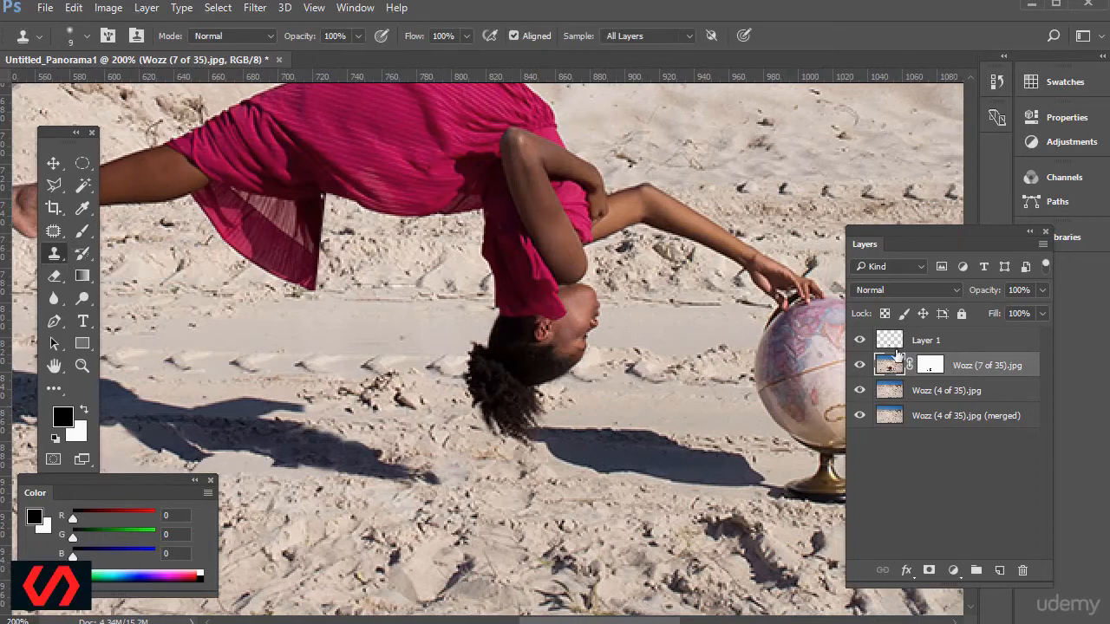
{"action": "left_click", "coordinate": [893, 345]}
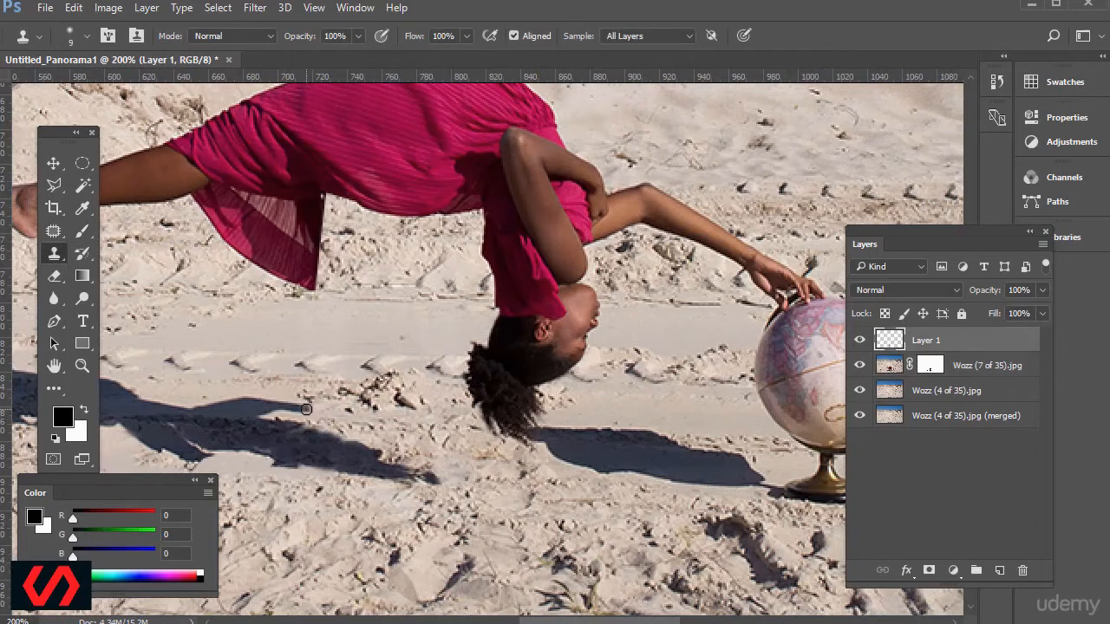
{"action": "left_click", "coordinate": [888, 365]}
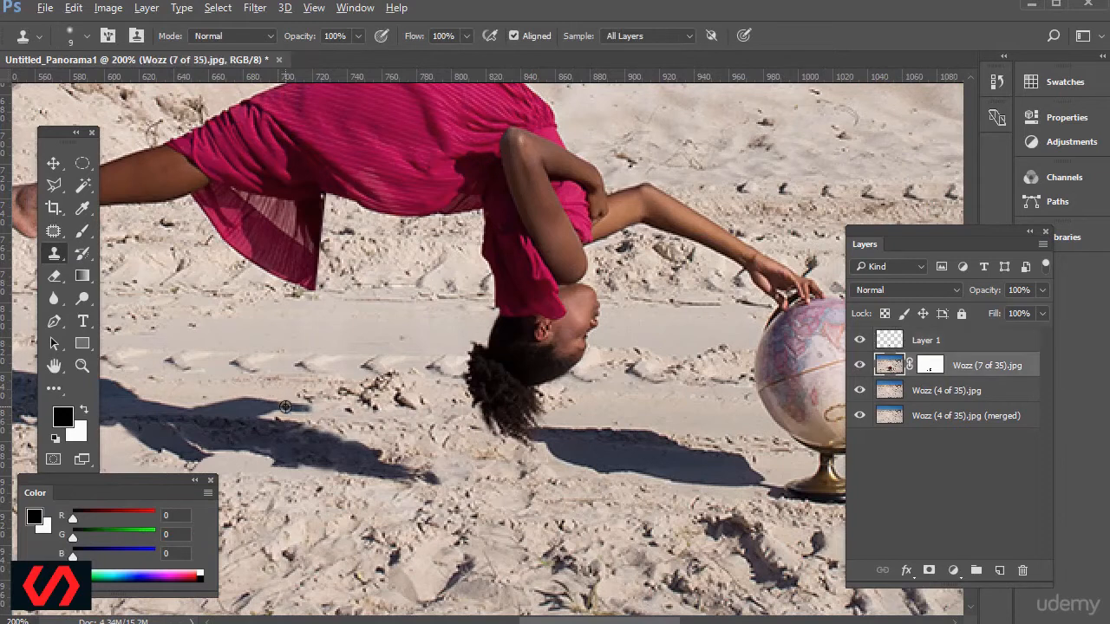
{"action": "left_click", "coordinate": [887, 342]}
{"action": "left_click", "coordinate": [891, 365]}
{"action": "key", "text": "alt+bracketright"}
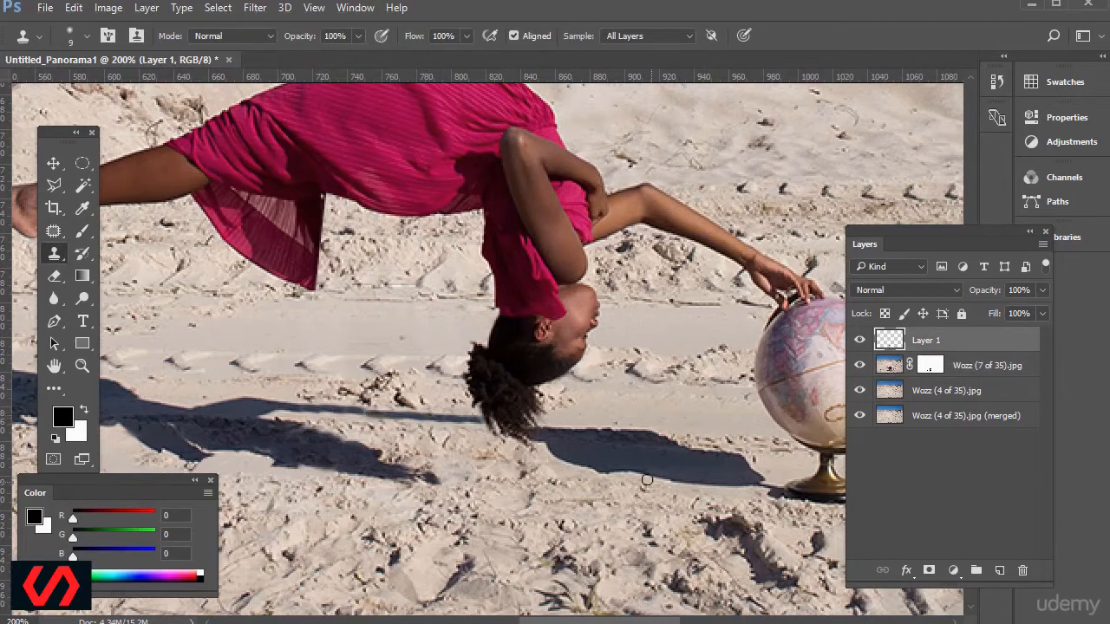
Touch up the extended shadow strip with the Clone Stamp where it joins the original shadow tip.
{"action": "left_click", "coordinate": [888, 371]}
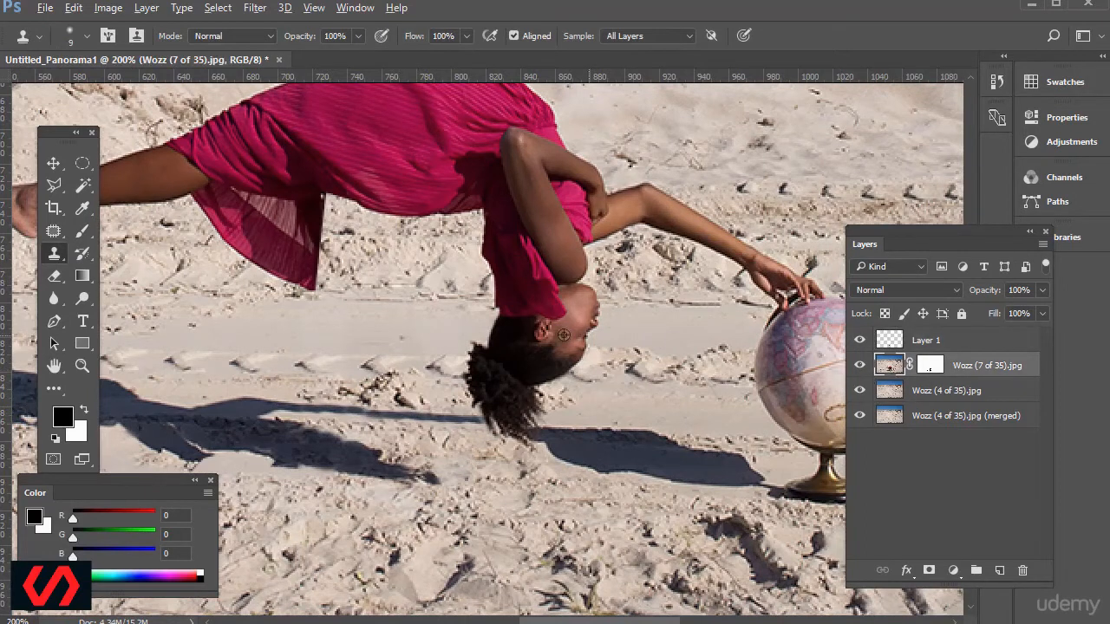
{"action": "left_click", "coordinate": [893, 342]}
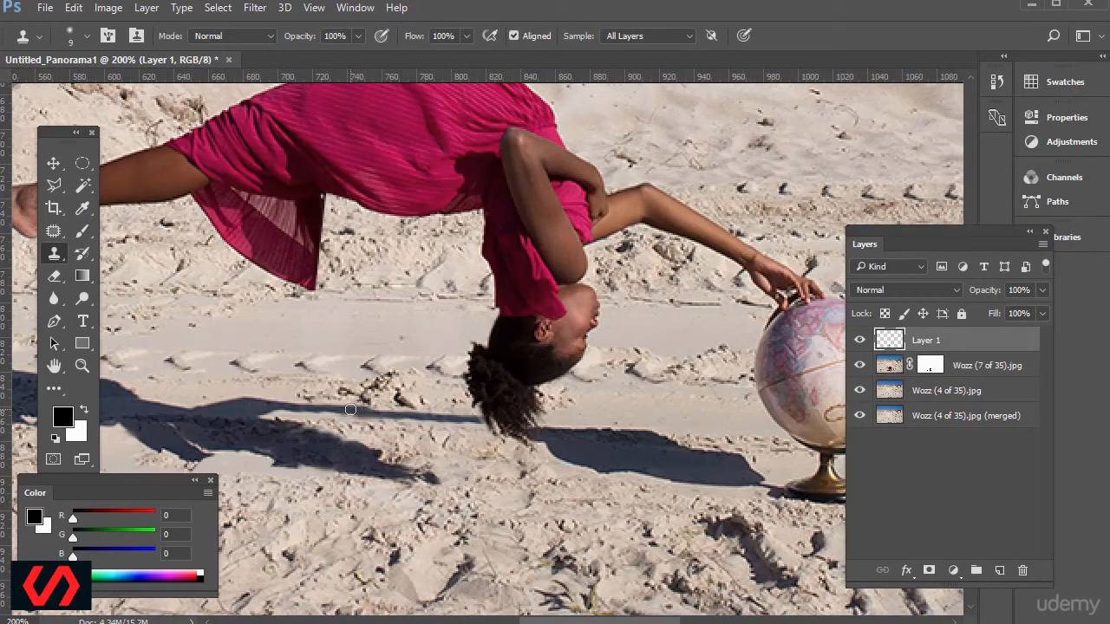
{"action": "left_click", "coordinate": [904, 371]}
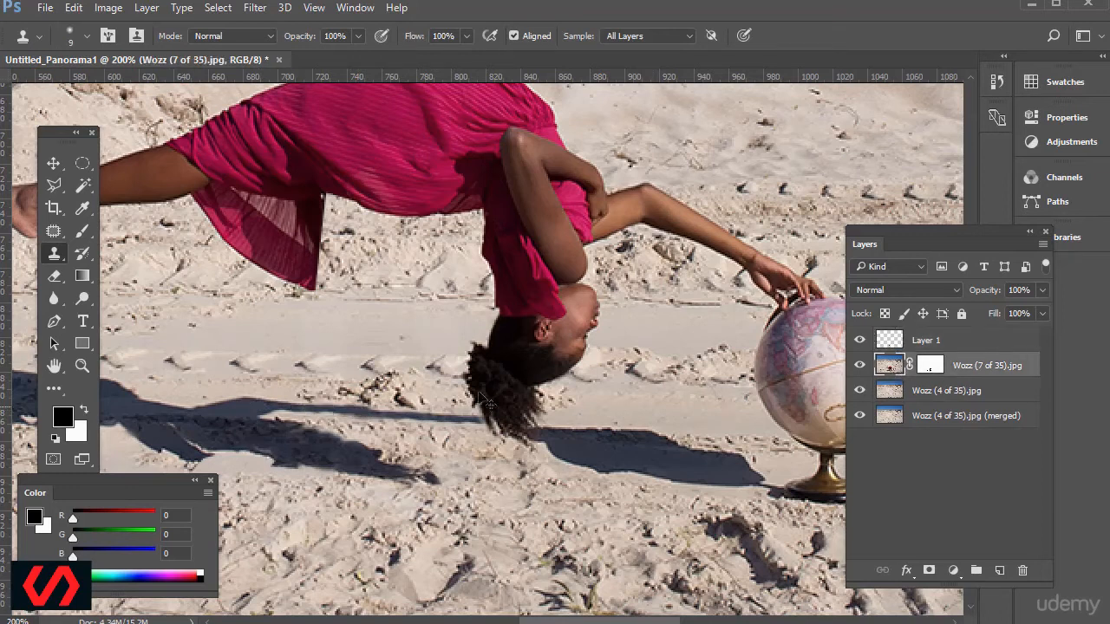
{"action": "left_click", "coordinate": [255, 405], "text": "alt"}
{"action": "left_click_drag", "start_coordinate": [313, 409], "coordinate": [334, 409]}
{"action": "key", "text": "ctrl+minus"}
{"action": "key", "text": "ctrl+minus"}
{"action": "key", "text": "ctrl+minus"}
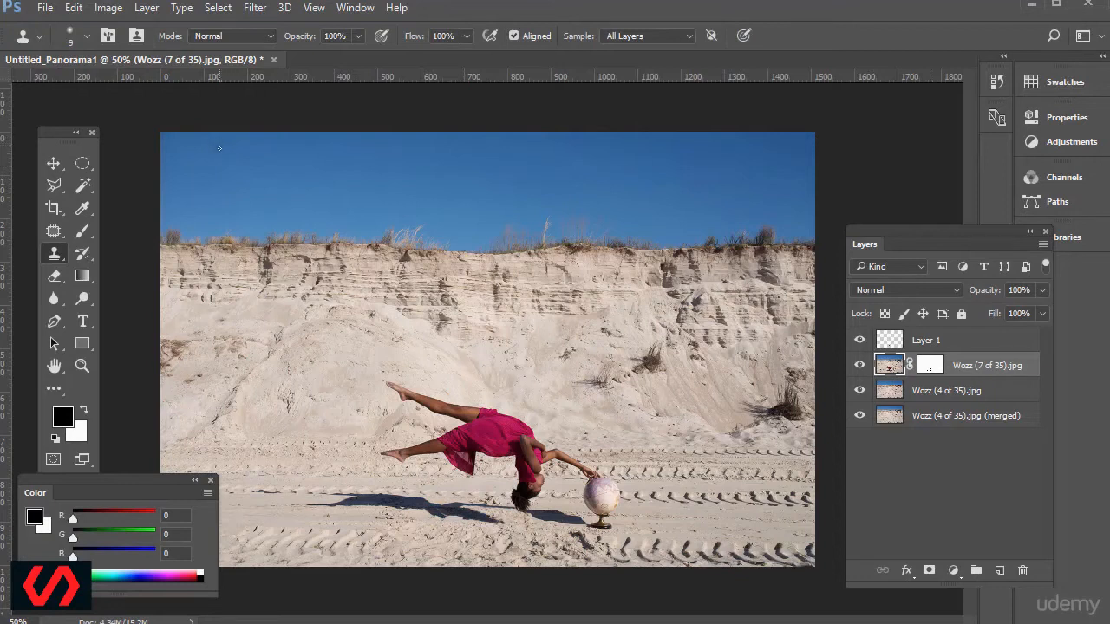
Patch the large dark dust spot in the upper-left sky of the Wozz (7 of 35).jpg image with clean sky, and deselect.
{"action": "left_click", "coordinate": [80, 368]}
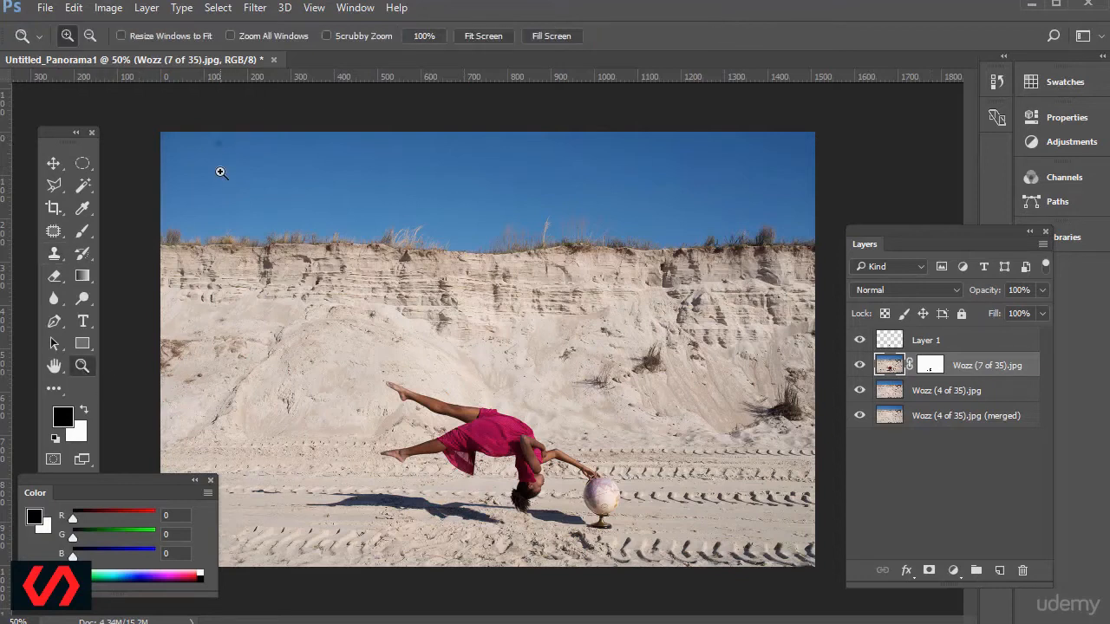
{"action": "left_click_drag", "start_coordinate": [158, 123], "coordinate": [366, 272]}
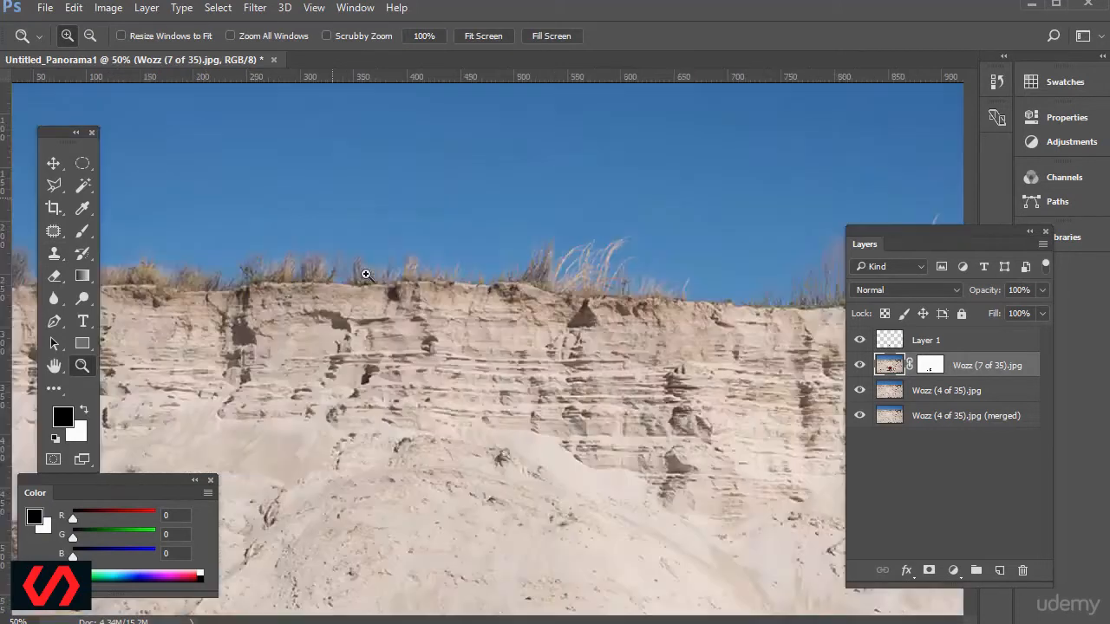
{"action": "scroll", "coordinate": [287, 208], "scroll_direction": "up", "scroll_amount": 1}
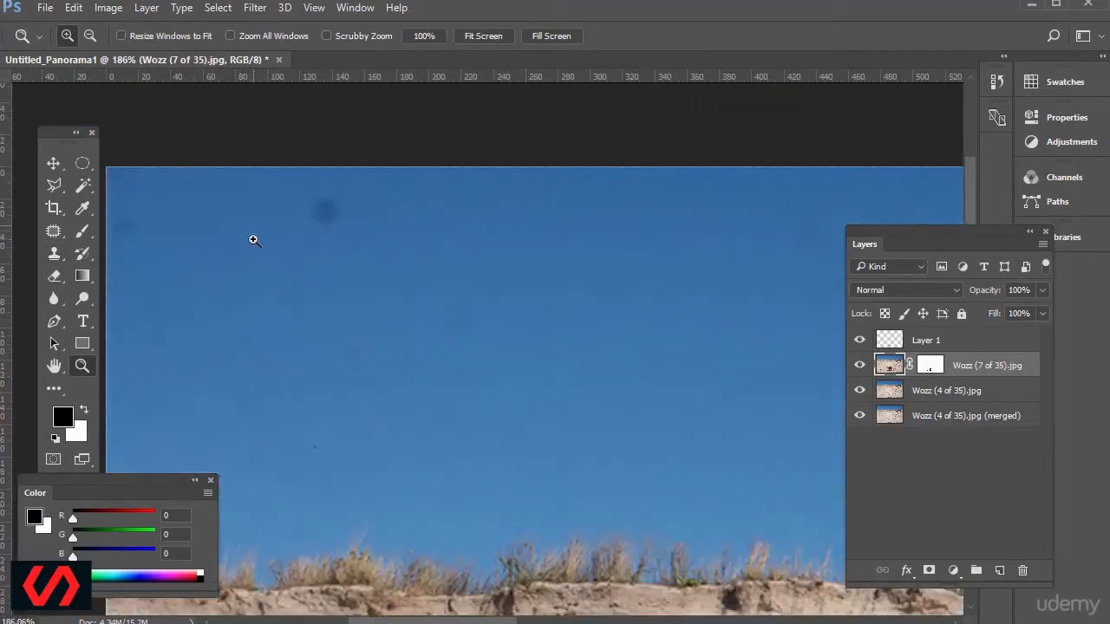
{"action": "scroll", "coordinate": [250, 240], "scroll_direction": "down", "scroll_amount": 1}
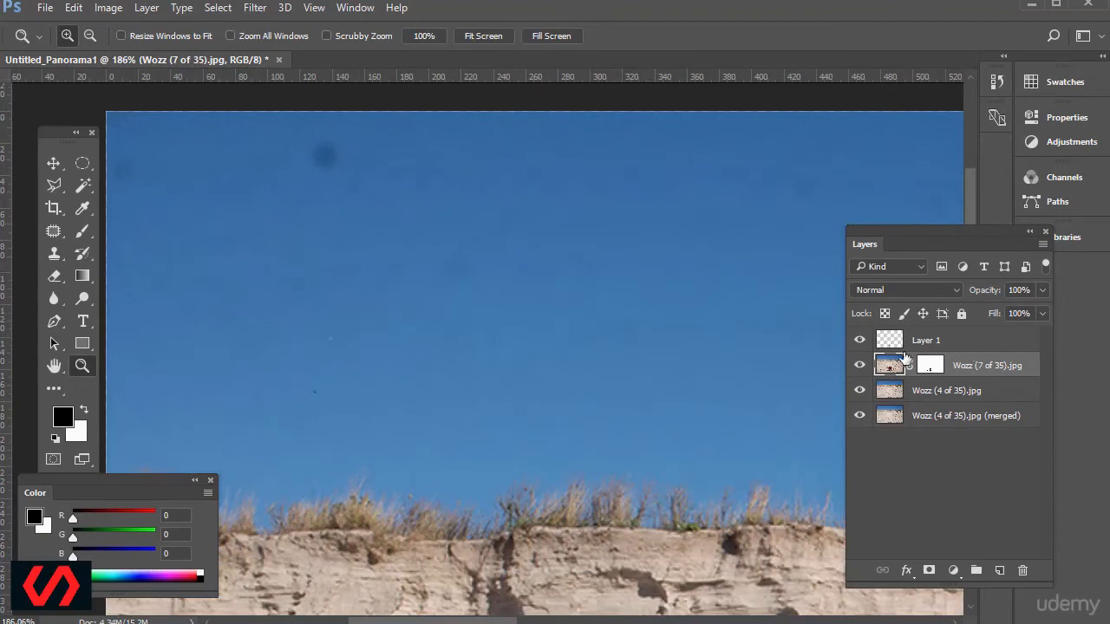
{"action": "left_click", "coordinate": [930, 365]}
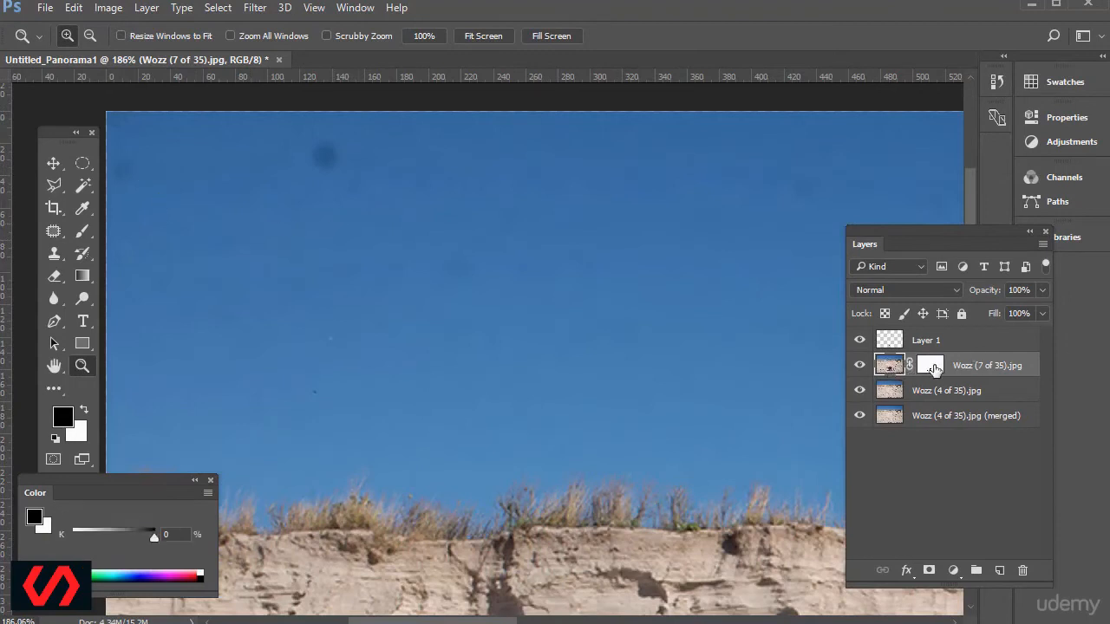
{"action": "left_click", "coordinate": [890, 365]}
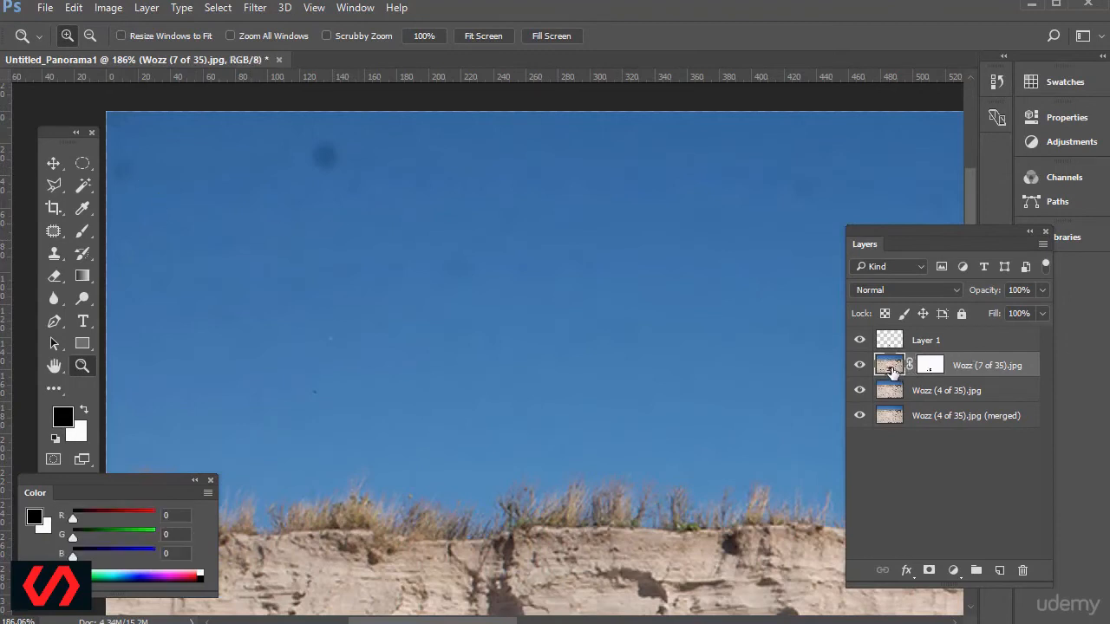
{"action": "left_click", "coordinate": [55, 228]}
{"action": "left_click", "coordinate": [128, 263]}
{"action": "mouse_move", "coordinate": [332, 140]}
{"action": "left_mouse_down"}
{"action": "mouse_move", "coordinate": [304, 130]}
{"action": "mouse_move", "coordinate": [285, 157]}
{"action": "mouse_move", "coordinate": [342, 165]}
{"action": "mouse_move", "coordinate": [331, 138]}
{"action": "mouse_move", "coordinate": [311, 173]}
{"action": "mouse_move", "coordinate": [257, 227]}
{"action": "left_mouse_up"}
{"action": "left_click", "coordinate": [82, 163]}
{"action": "left_click", "coordinate": [294, 175]}
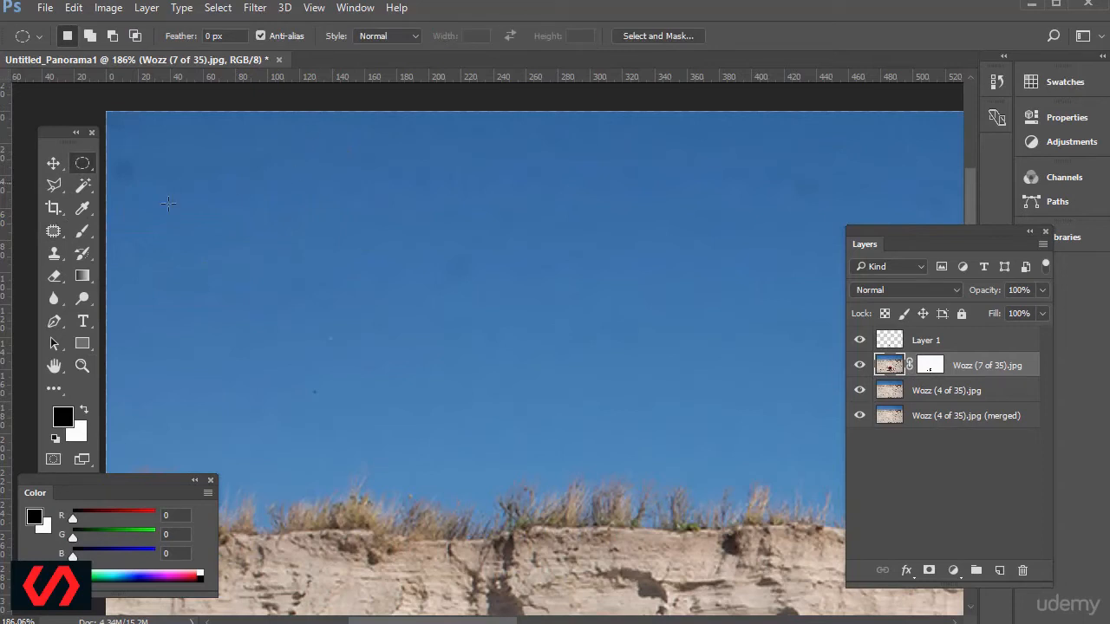
Clone clean sky over the faint smudges in the middle of the enlarged sky area using a soft 30 px Clone Stamp.
{"action": "left_click", "coordinate": [54, 230]}
{"action": "left_click", "coordinate": [54, 254]}
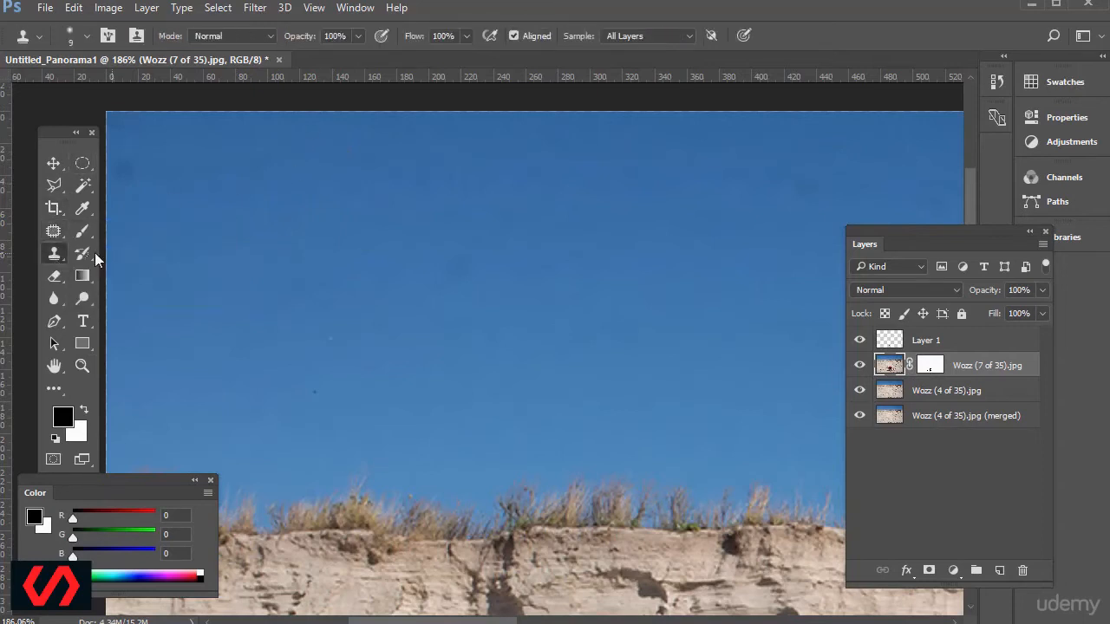
{"action": "right_click", "coordinate": [64, 261]}
{"action": "left_click", "coordinate": [139, 257]}
{"action": "left_click", "coordinate": [442, 169], "text": "alt"}
{"action": "left_click_drag", "start_coordinate": [460, 262], "coordinate": [442, 281]}
{"action": "left_click", "coordinate": [509, 272], "text": "alt"}
{"action": "left_click_drag", "start_coordinate": [471, 265], "coordinate": [471, 294]}
Clone clean sky over the faint spot farther right and the dark spot near the photo's left edge.
{"action": "left_click", "coordinate": [728, 193], "text": "alt"}
{"action": "left_click_drag", "start_coordinate": [796, 182], "coordinate": [805, 186]}
{"action": "left_click", "coordinate": [198, 169], "text": "alt"}
{"action": "left_click_drag", "start_coordinate": [126, 163], "coordinate": [124, 180]}
{"action": "key", "text": "ctrl+minus"}
{"action": "key", "text": "ctrl+minus"}
{"action": "key", "text": "ctrl+minus"}
{"action": "key", "text": "ctrl+minus"}
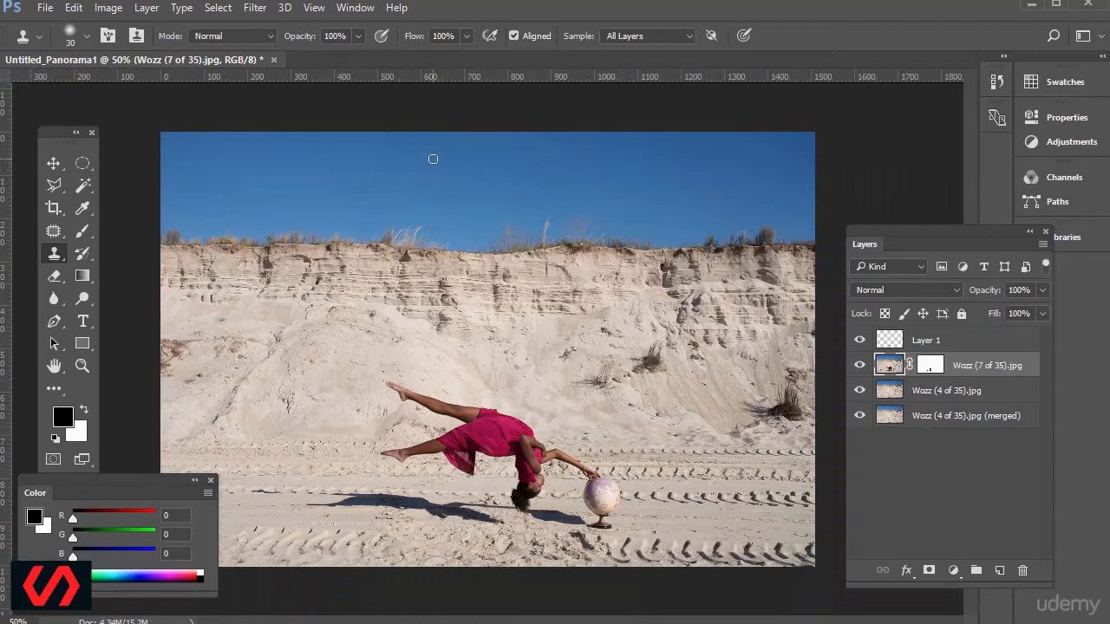
Try a Hue/Saturation adjustment with Saturation at +100 on the Wozz (7 of 35).jpg layer and discard it.
{"action": "left_click", "coordinate": [425, 151], "text": "alt"}
{"action": "left_click", "coordinate": [109, 8]}
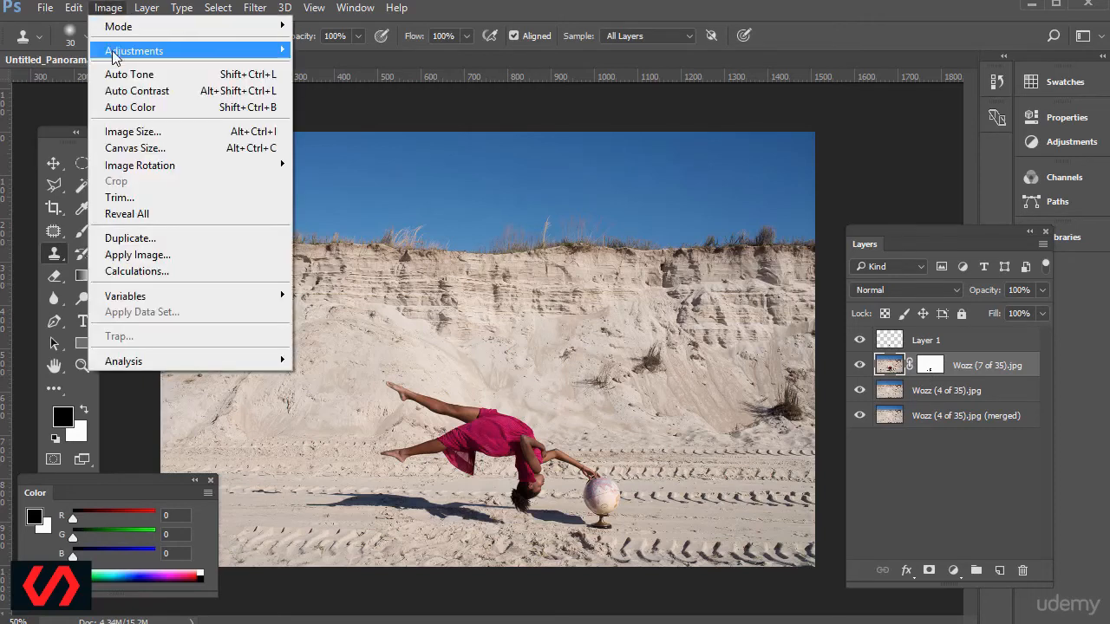
{"action": "mouse_move", "coordinate": [113, 56]}
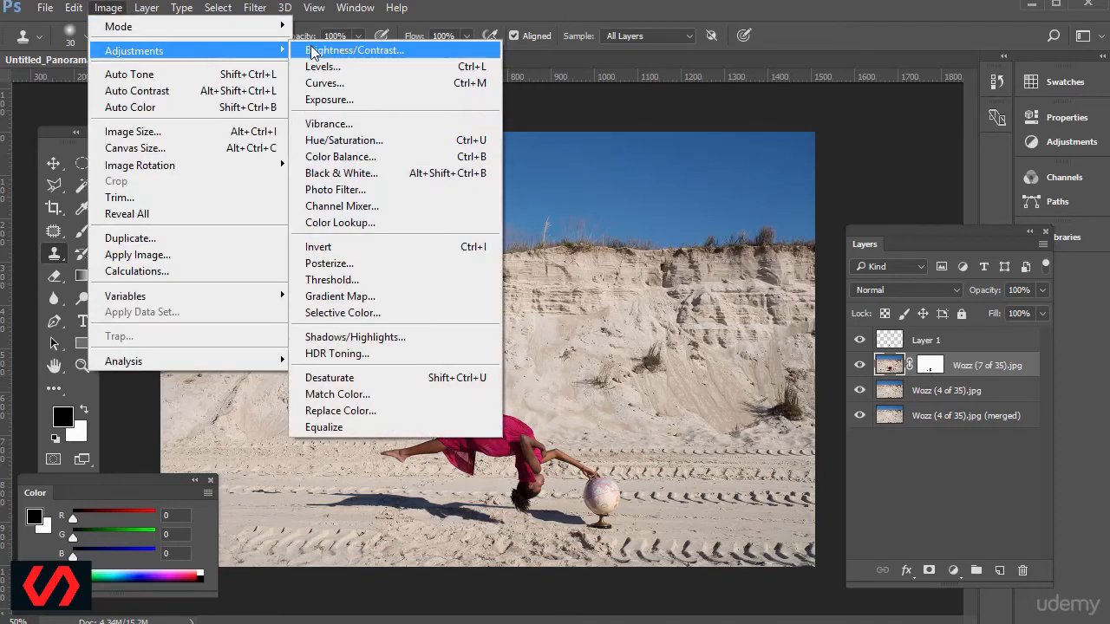
{"action": "left_click", "coordinate": [346, 123]}
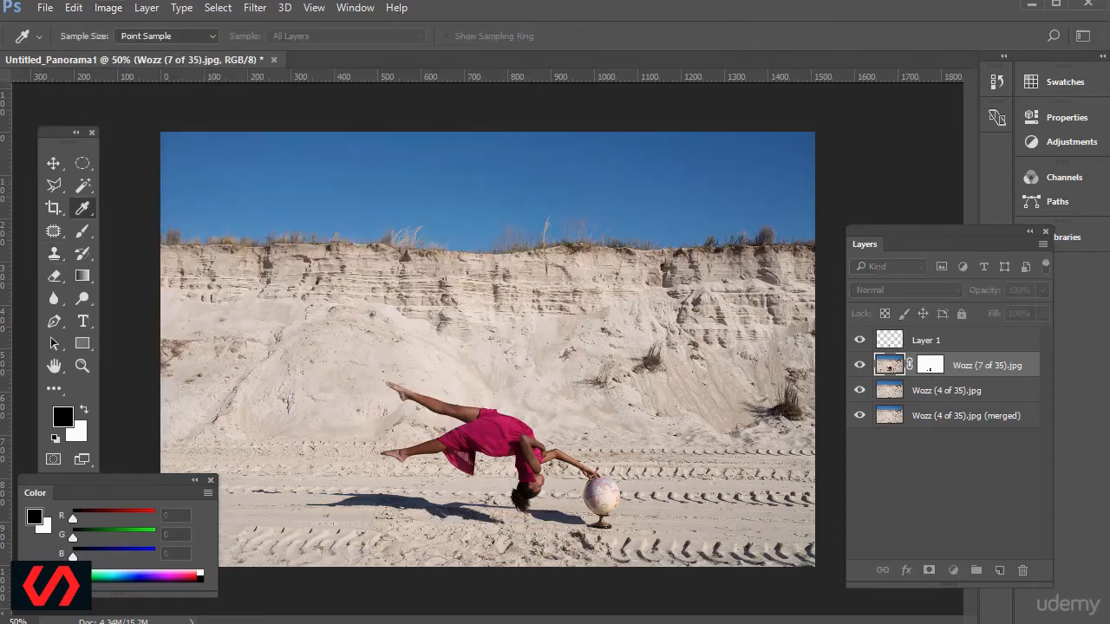
{"action": "left_click_drag", "start_coordinate": [758, 161], "coordinate": [897, 108]}
{"action": "left_click_drag", "start_coordinate": [864, 266], "coordinate": [969, 287]}
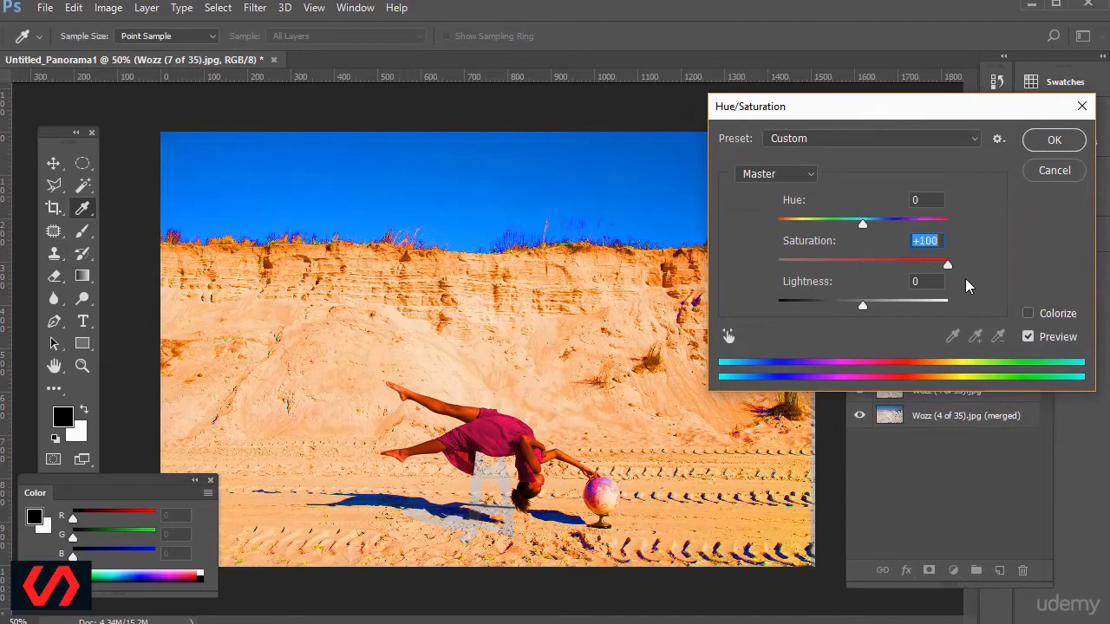
{"action": "left_click_drag", "start_coordinate": [860, 116], "coordinate": [880, 102]}
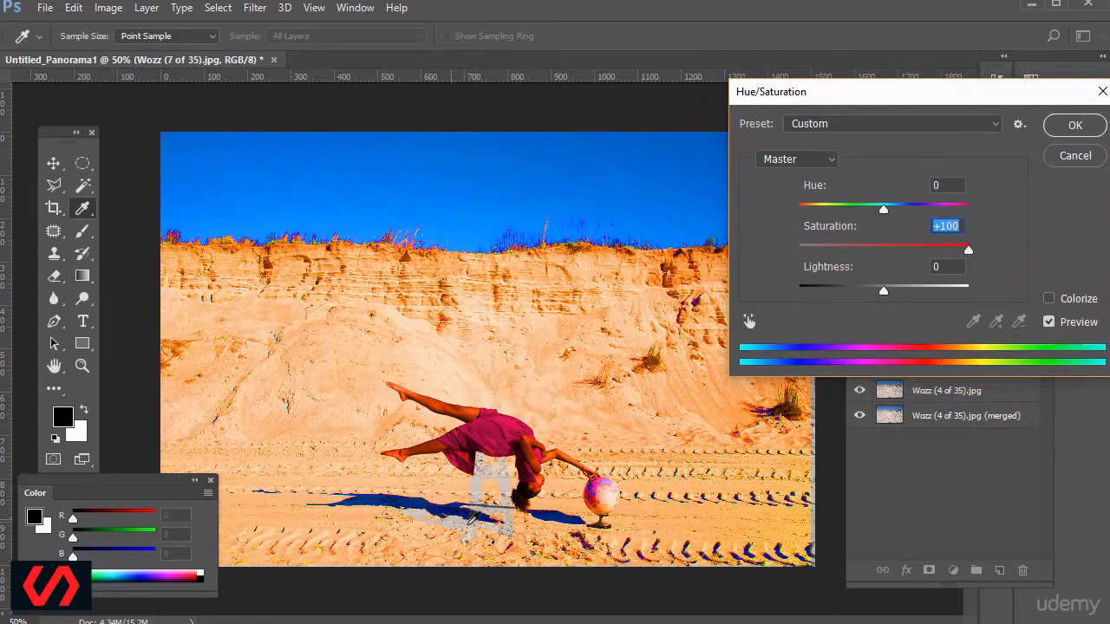
{"action": "left_click", "coordinate": [871, 249]}
{"action": "mouse_move", "coordinate": [871, 249]}
{"action": "left_mouse_down"}
{"action": "mouse_move", "coordinate": [802, 250]}
{"action": "mouse_move", "coordinate": [948, 260]}
{"action": "mouse_move", "coordinate": [893, 261]}
{"action": "left_mouse_up"}
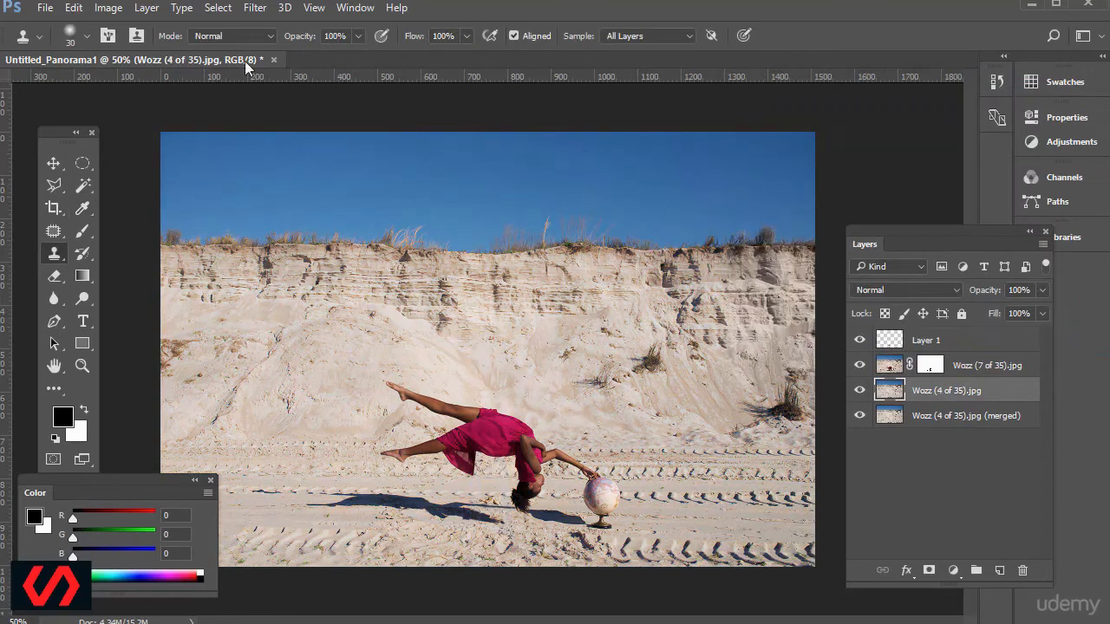
Try Saturation +100 on the Wozz (4 of 35).jpg layer with Hue/Saturation and cancel the adjustment.
{"action": "left_click", "coordinate": [120, 9]}
{"action": "mouse_move", "coordinate": [140, 54]}
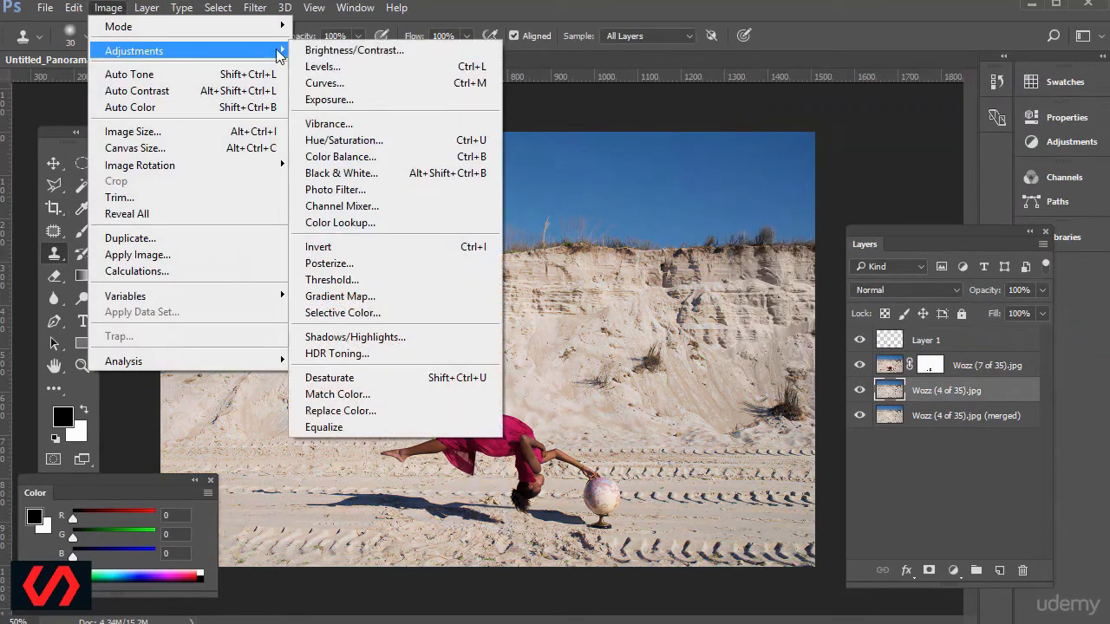
{"action": "left_click", "coordinate": [393, 141]}
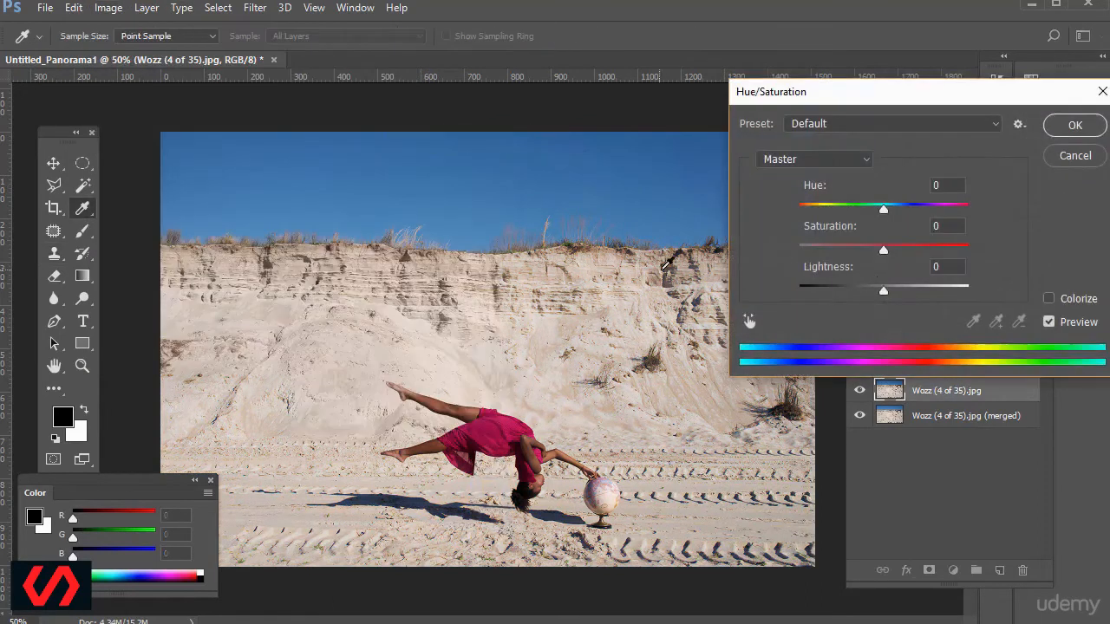
{"action": "left_click_drag", "start_coordinate": [885, 252], "coordinate": [992, 269]}
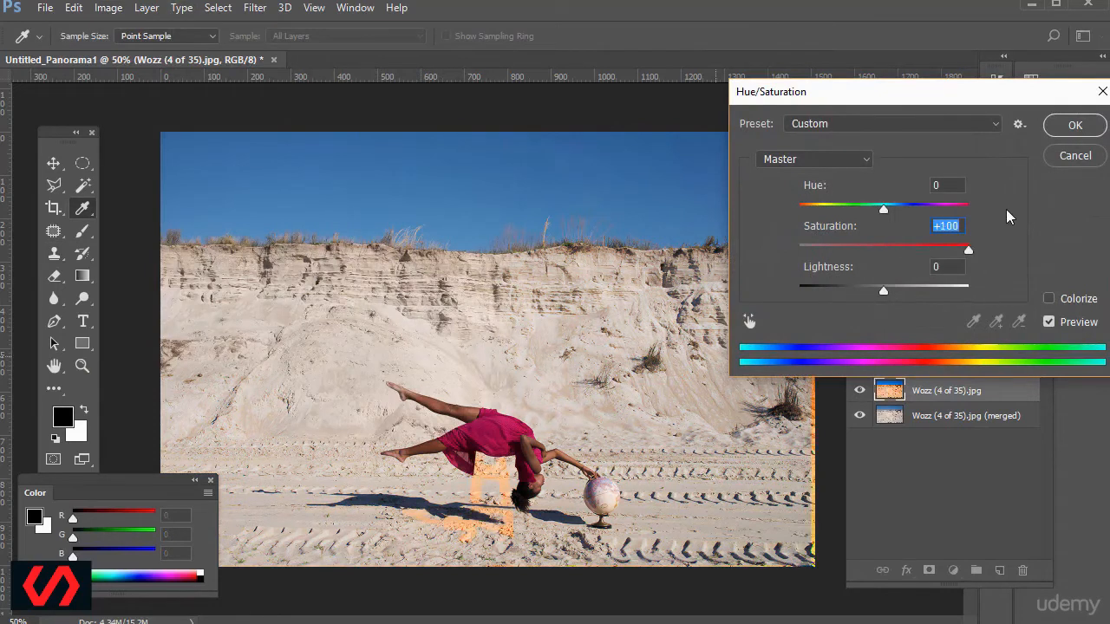
{"action": "left_click", "coordinate": [1073, 157]}
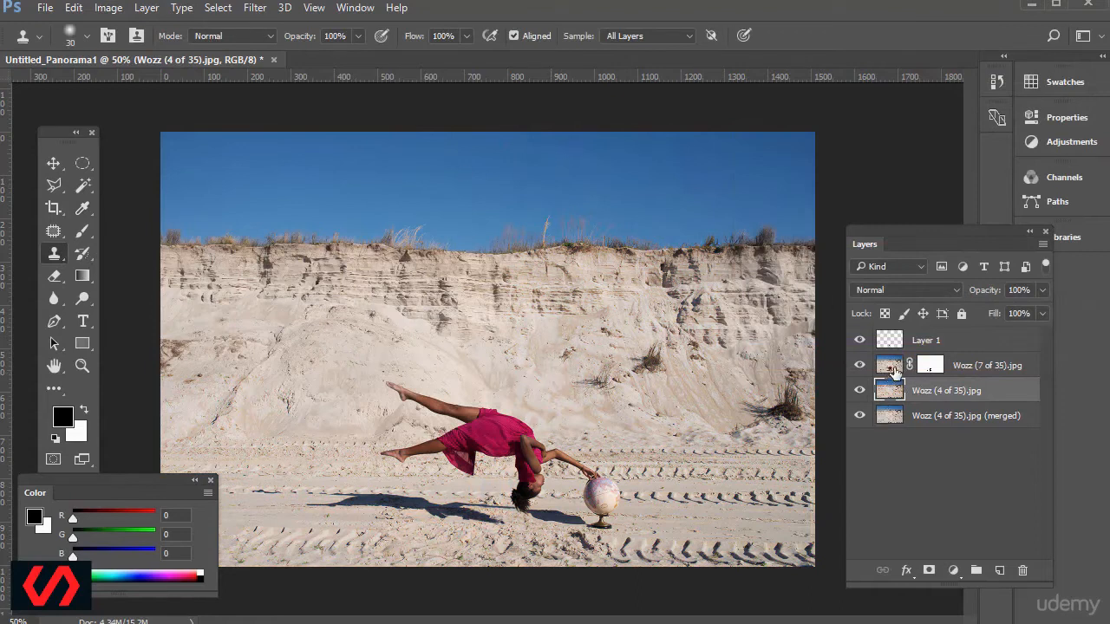
Select all four layers together, from Layer 1 down to Wozz (4 of 35).jpg (merged), with the Move tool active.
{"action": "left_click", "coordinate": [144, 8]}
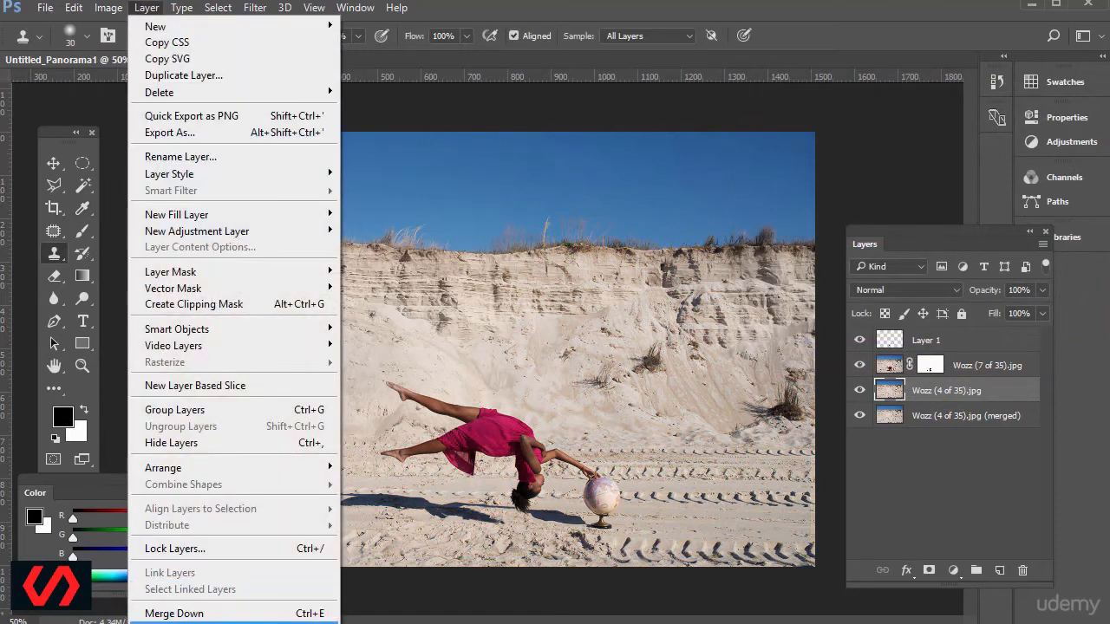
{"action": "left_click", "coordinate": [512, 61]}
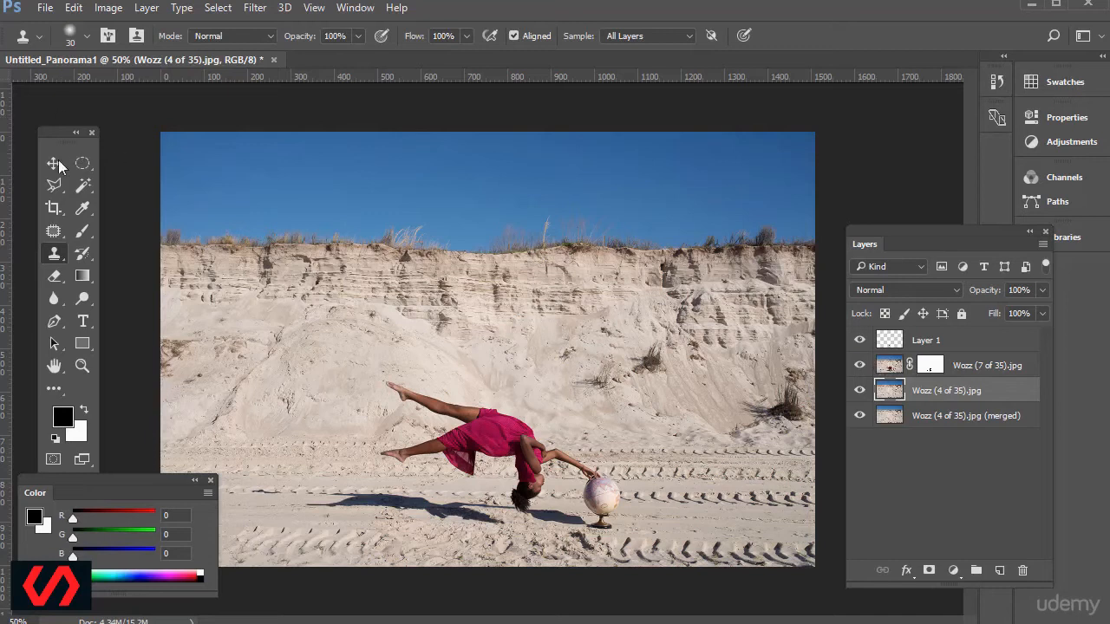
{"action": "left_click", "coordinate": [58, 164]}
{"action": "left_click", "coordinate": [888, 368]}
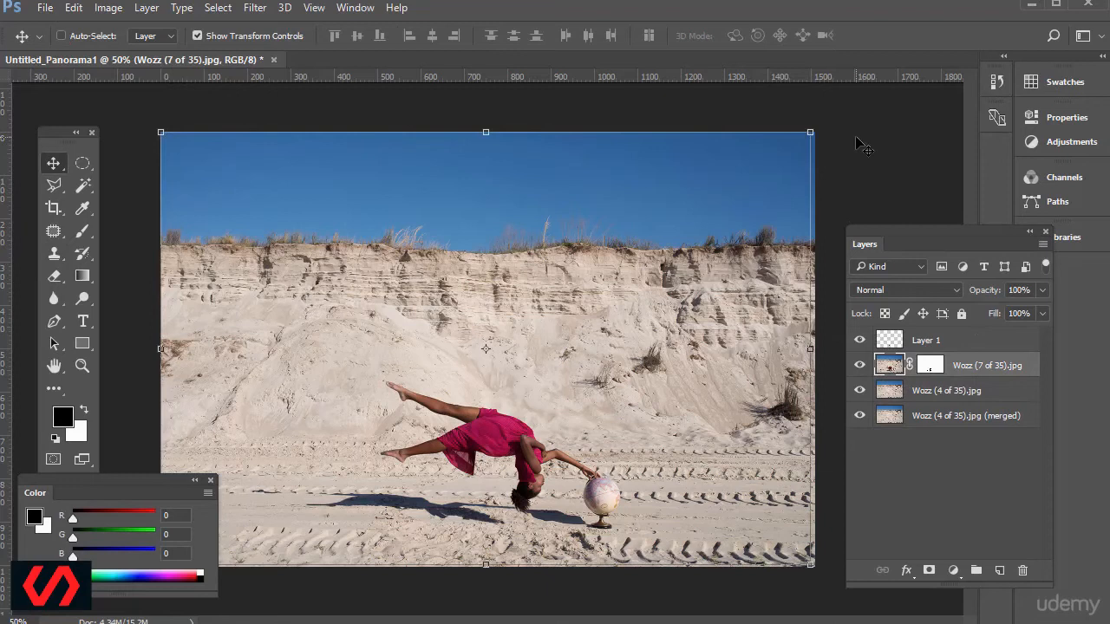
{"action": "left_click", "coordinate": [927, 340]}
{"action": "left_click", "coordinate": [926, 415], "text": "shift"}
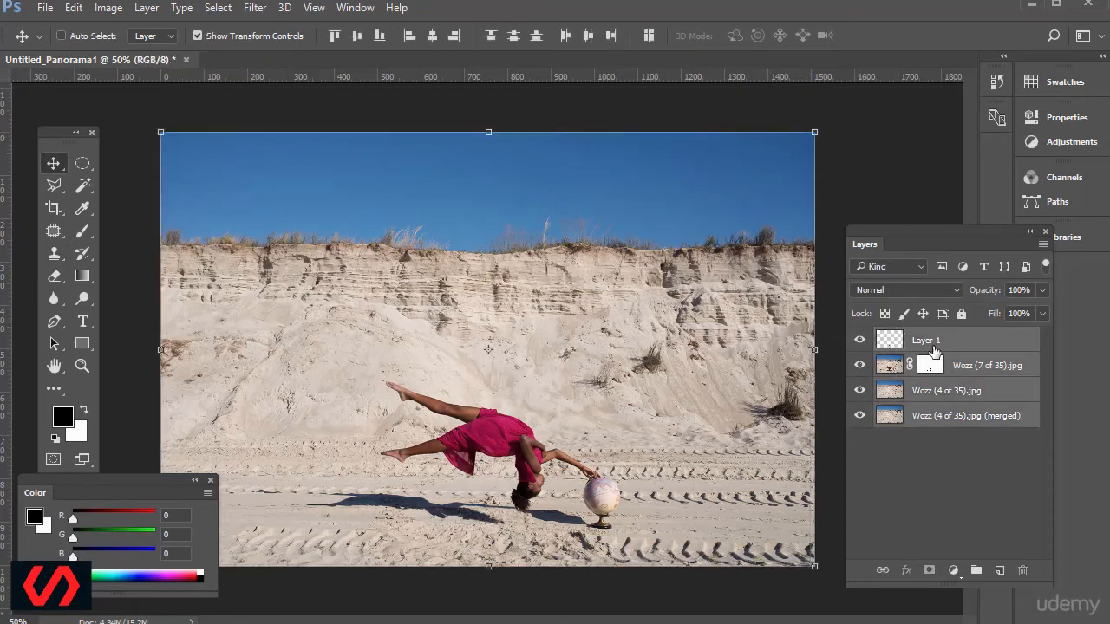
{"action": "left_click", "coordinate": [933, 347]}
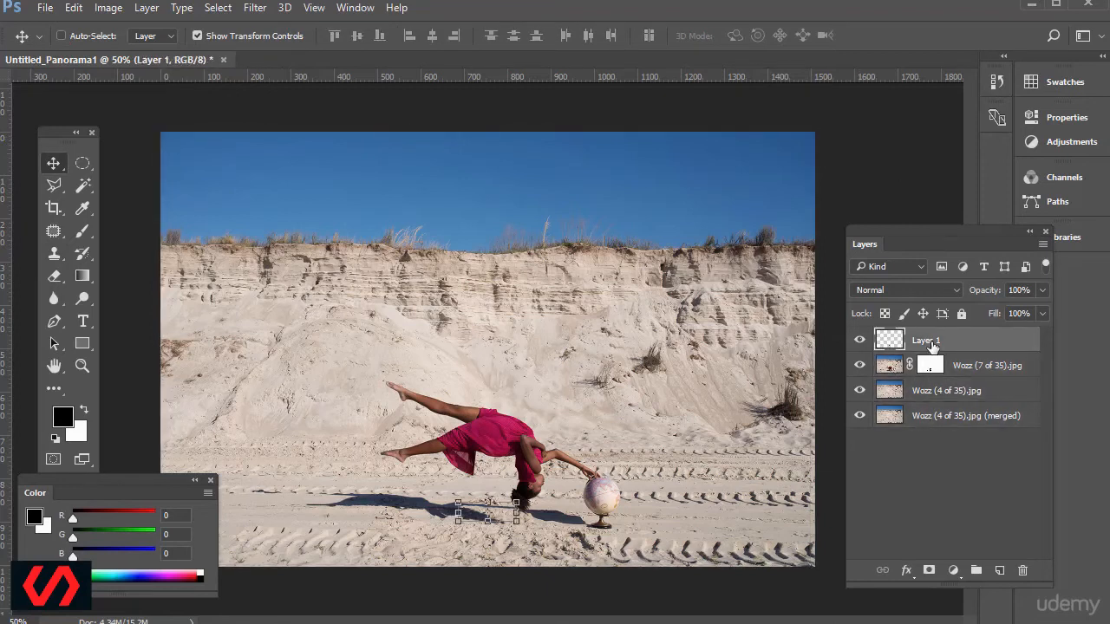
{"action": "left_click", "coordinate": [947, 423], "text": "shift"}
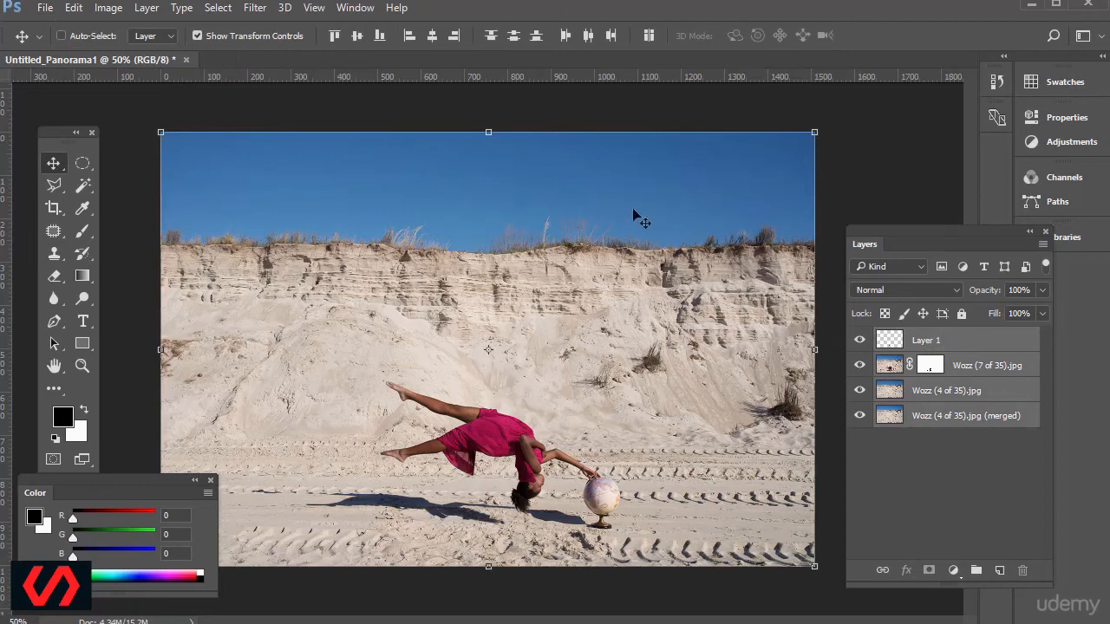
Merge the four selected layers into a single layer, and undo the merge.
{"action": "left_click", "coordinate": [144, 8]}
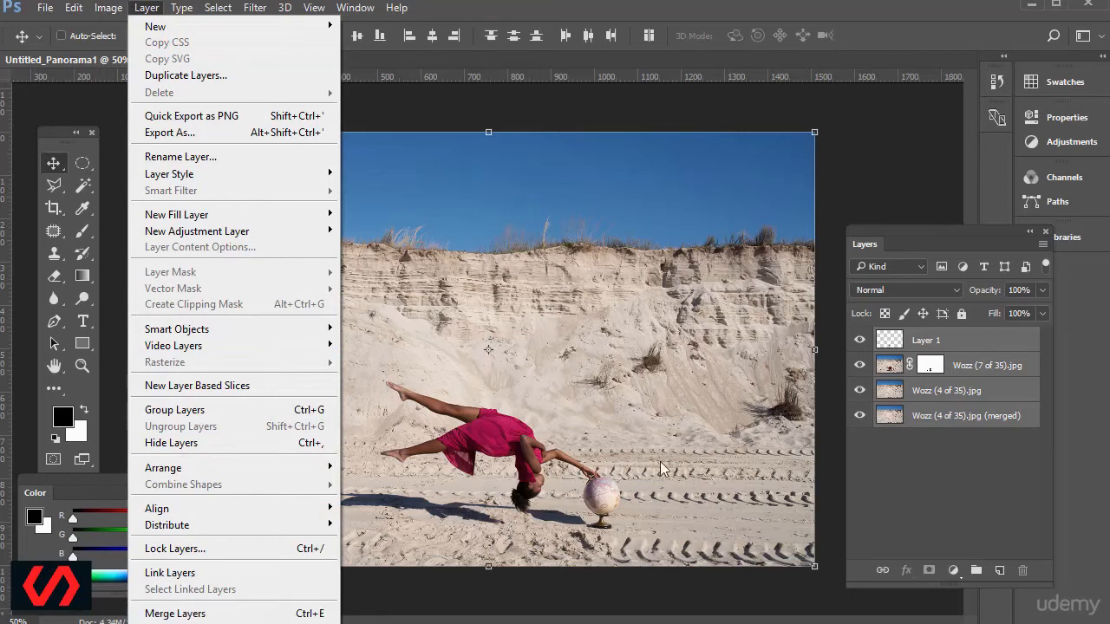
{"action": "left_click", "coordinate": [871, 14]}
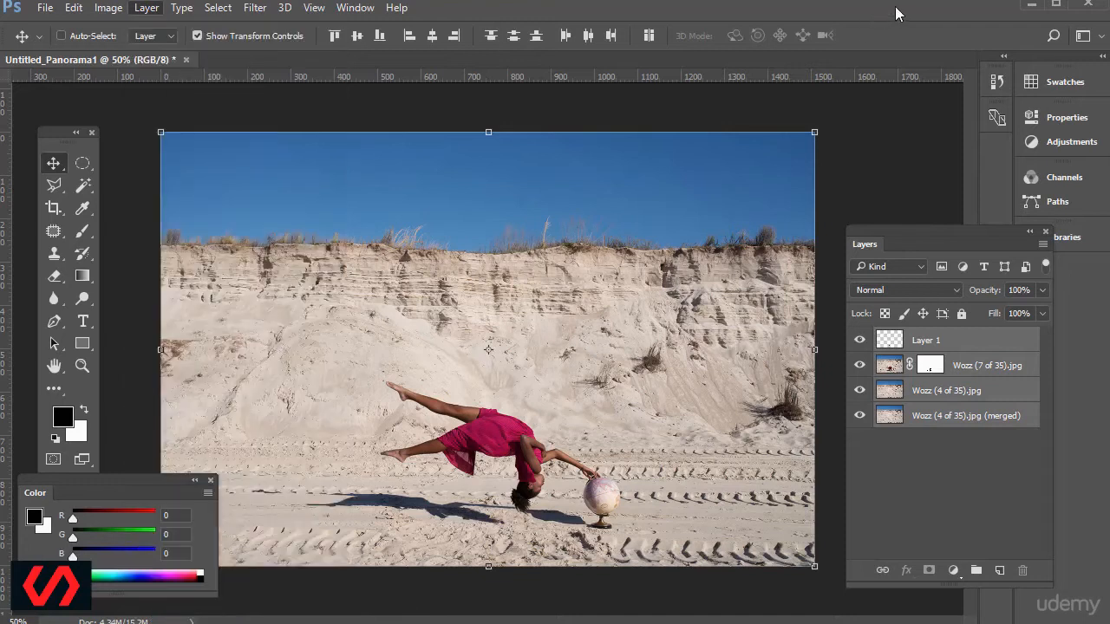
{"action": "left_click_drag", "start_coordinate": [934, 244], "coordinate": [909, 169]}
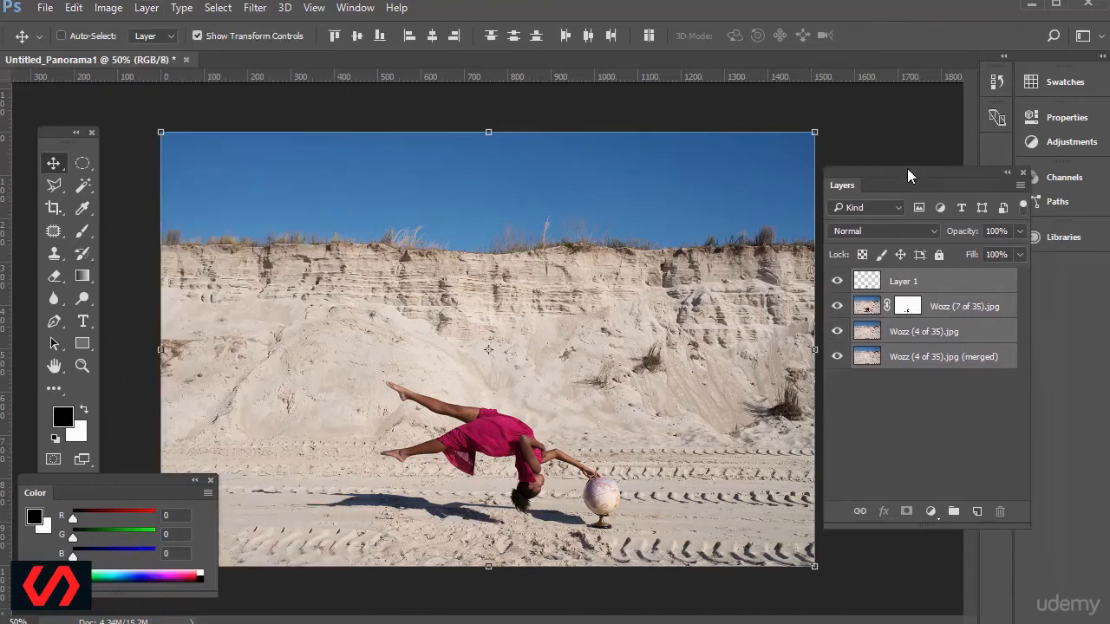
{"action": "key", "text": "ctrl+e"}
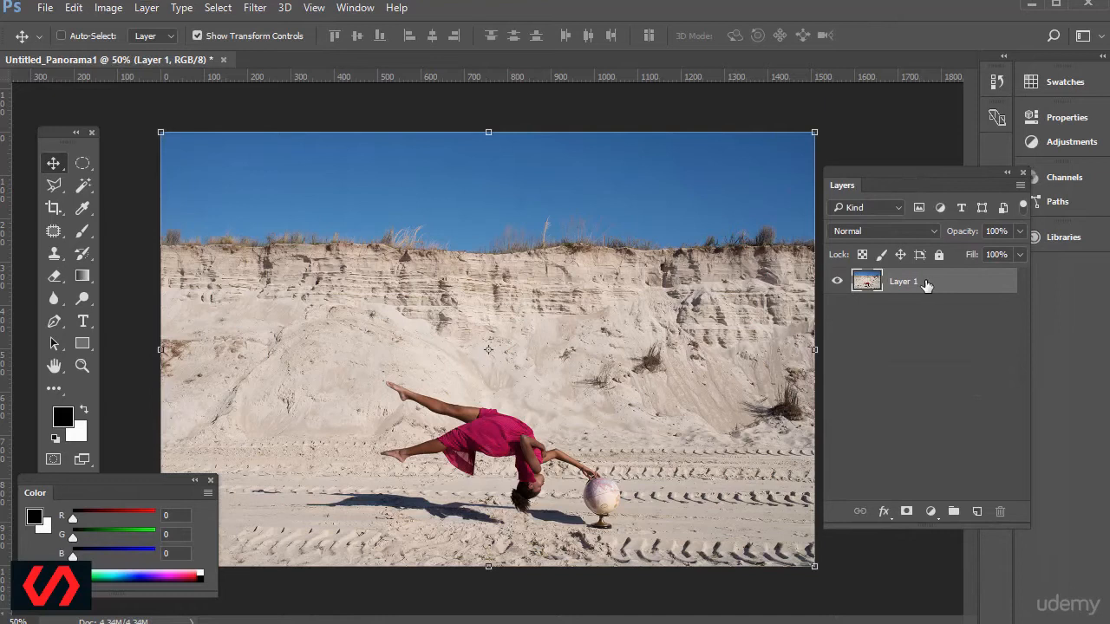
{"action": "left_click", "coordinate": [68, 8]}
{"action": "left_click", "coordinate": [82, 25]}
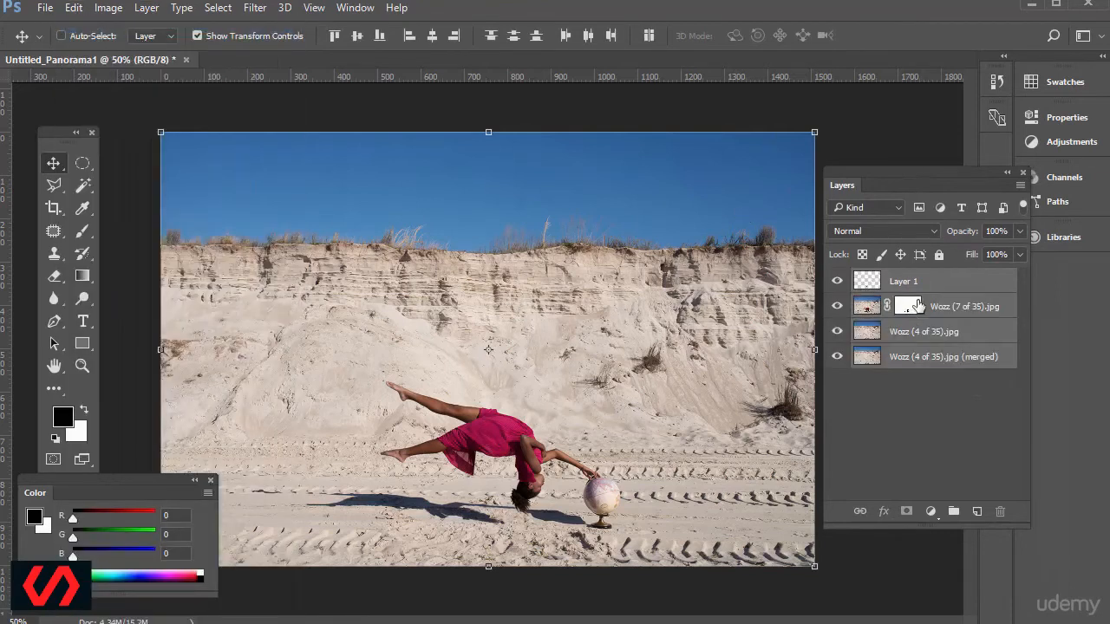
Create a merged copy of the selected layers above the originals, duplicate it, and keep the duplicate selected.
{"action": "left_click_drag", "start_coordinate": [918, 305], "coordinate": [921, 308]}
{"action": "key", "text": "ctrl+alt+e"}
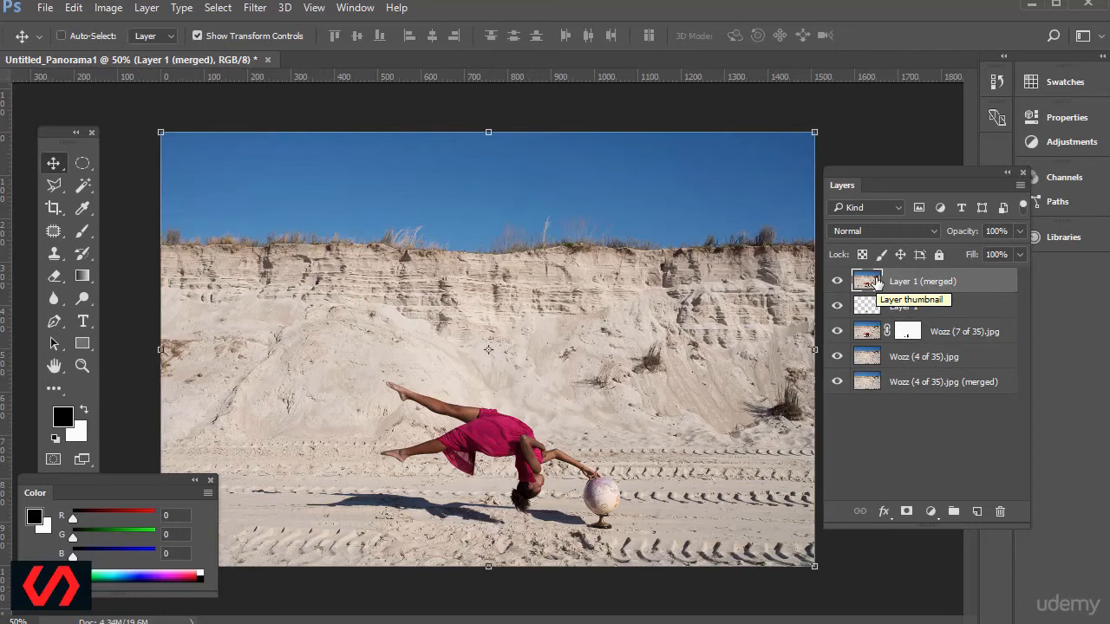
{"action": "key", "text": "ctrl"}
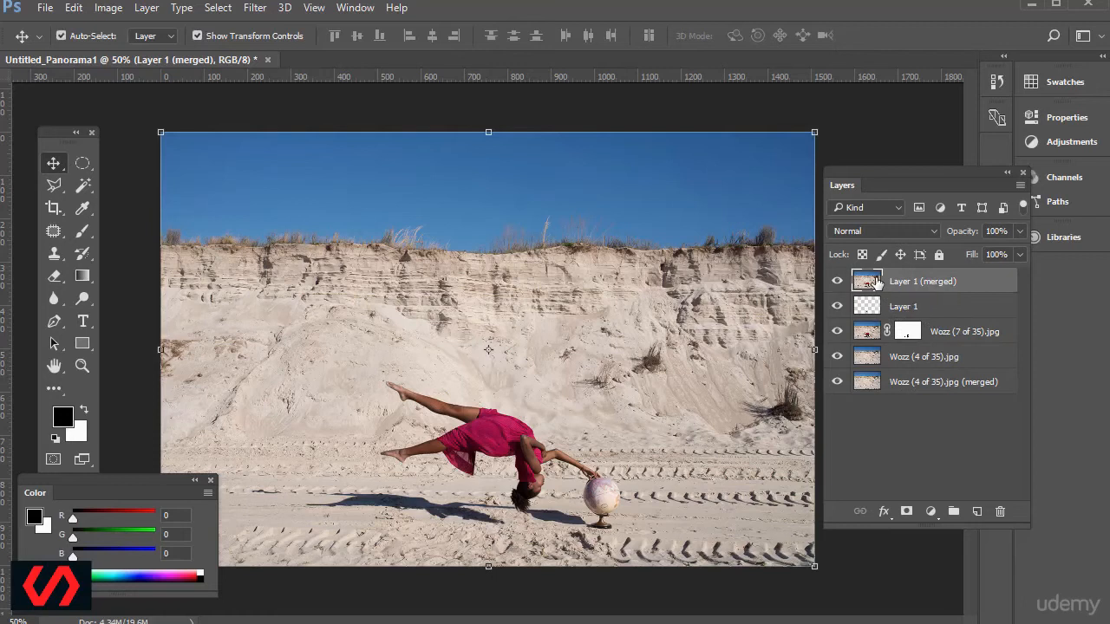
{"action": "key", "text": "ctrl+j"}
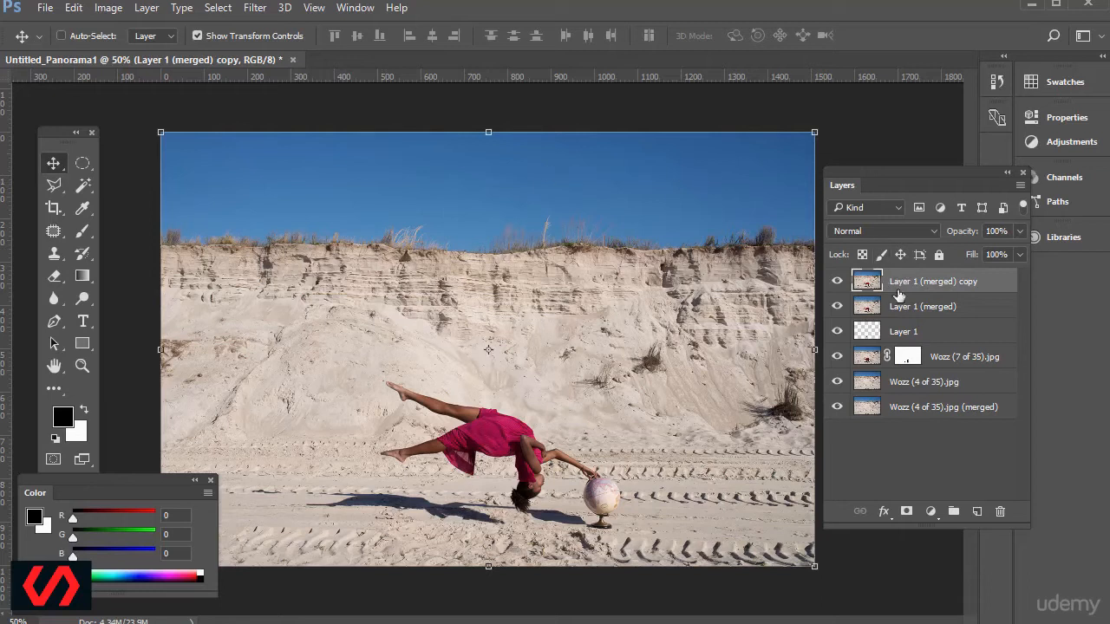
{"action": "left_click", "coordinate": [911, 313]}
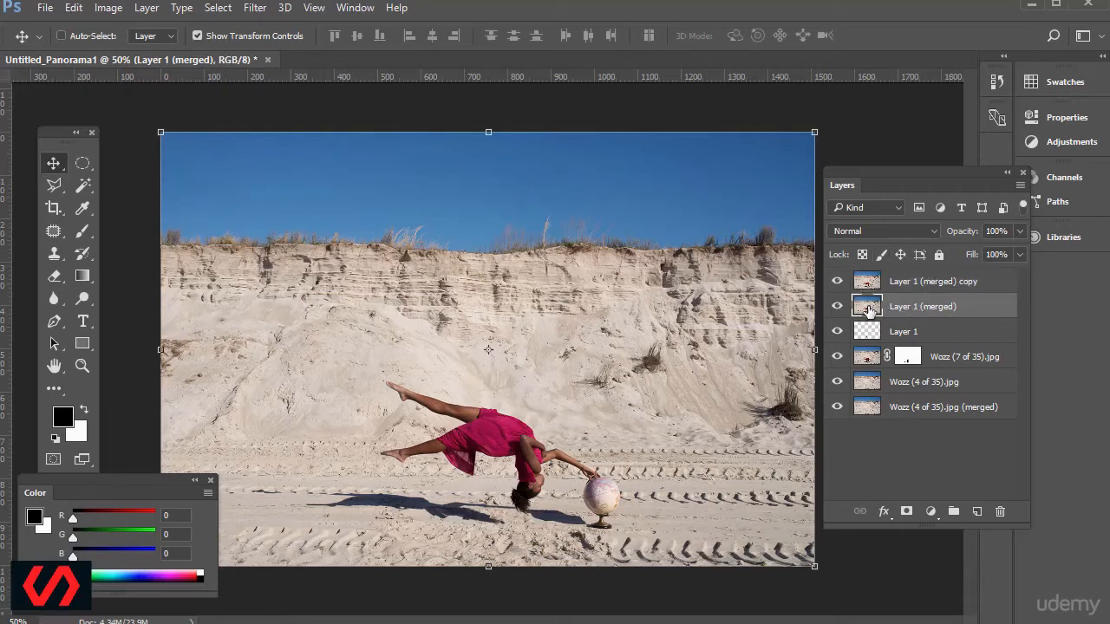
{"action": "left_click", "coordinate": [877, 284]}
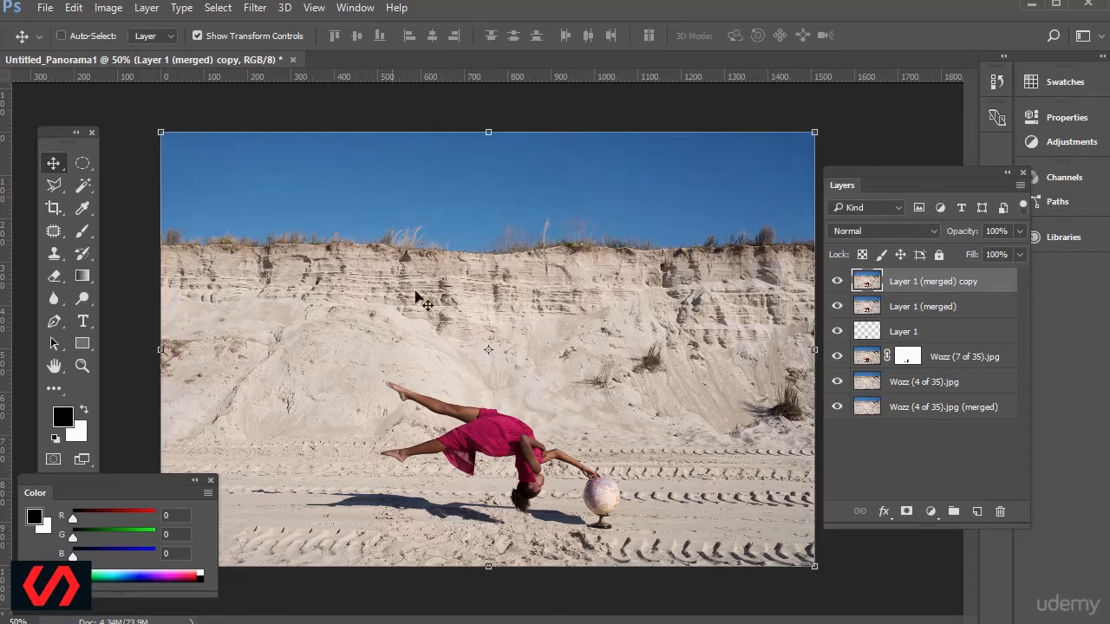
Try a Levels adjustment on the duplicated merged layer with midtones at 1.05 and output levels at 0 and 255.
{"action": "left_click", "coordinate": [113, 10]}
{"action": "mouse_move", "coordinate": [112, 50]}
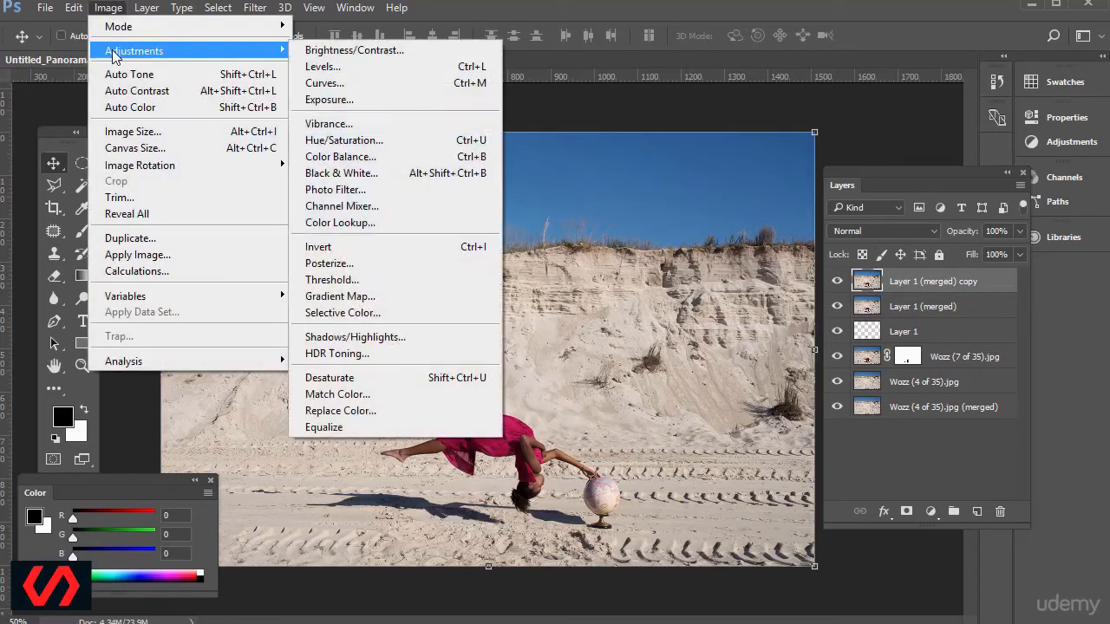
{"action": "left_click", "coordinate": [336, 70]}
{"action": "left_click_drag", "start_coordinate": [526, 265], "coordinate": [671, 136]}
{"action": "mouse_move", "coordinate": [636, 334]}
{"action": "left_mouse_down"}
{"action": "mouse_move", "coordinate": [669, 335]}
{"action": "mouse_move", "coordinate": [606, 341]}
{"action": "mouse_move", "coordinate": [634, 342]}
{"action": "left_mouse_up"}
{"action": "mouse_move", "coordinate": [530, 333]}
{"action": "left_mouse_down"}
{"action": "mouse_move", "coordinate": [562, 333]}
{"action": "mouse_move", "coordinate": [528, 333]}
{"action": "left_mouse_up"}
{"action": "mouse_move", "coordinate": [748, 335]}
{"action": "left_mouse_down"}
{"action": "mouse_move", "coordinate": [650, 335]}
{"action": "mouse_move", "coordinate": [747, 335]}
{"action": "left_mouse_up"}
{"action": "mouse_move", "coordinate": [526, 401]}
{"action": "left_mouse_down"}
{"action": "mouse_move", "coordinate": [607, 405]}
{"action": "mouse_move", "coordinate": [527, 403]}
{"action": "left_mouse_up"}
{"action": "left_click_drag", "start_coordinate": [749, 402], "coordinate": [824, 405]}
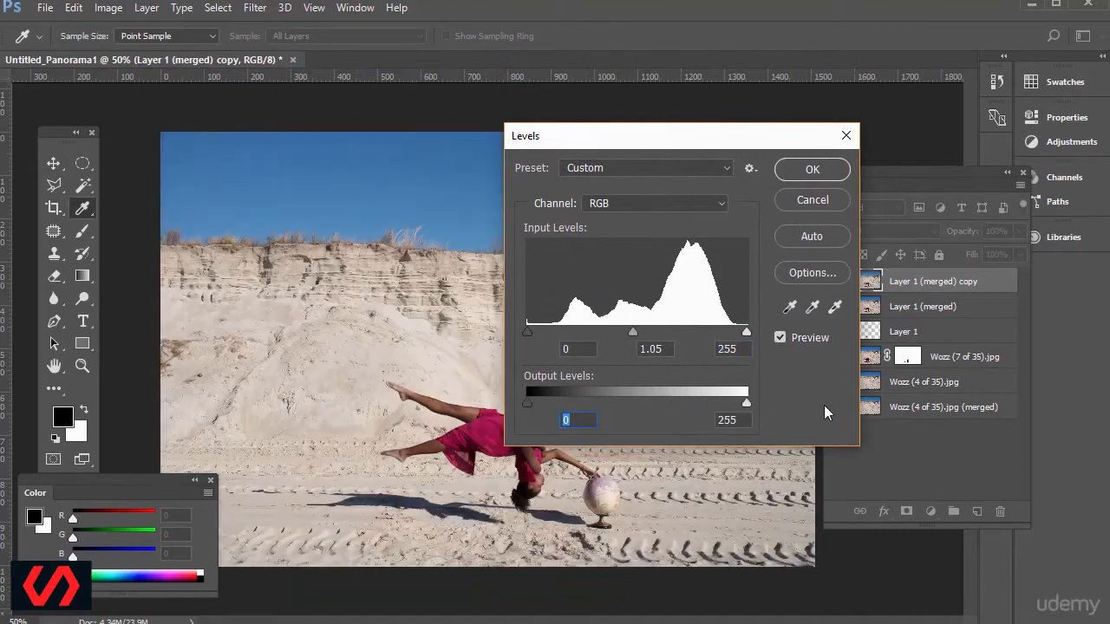
Look through the Levels channels and presets, and cancel the Levels adjustment.
{"action": "left_click", "coordinate": [667, 197]}
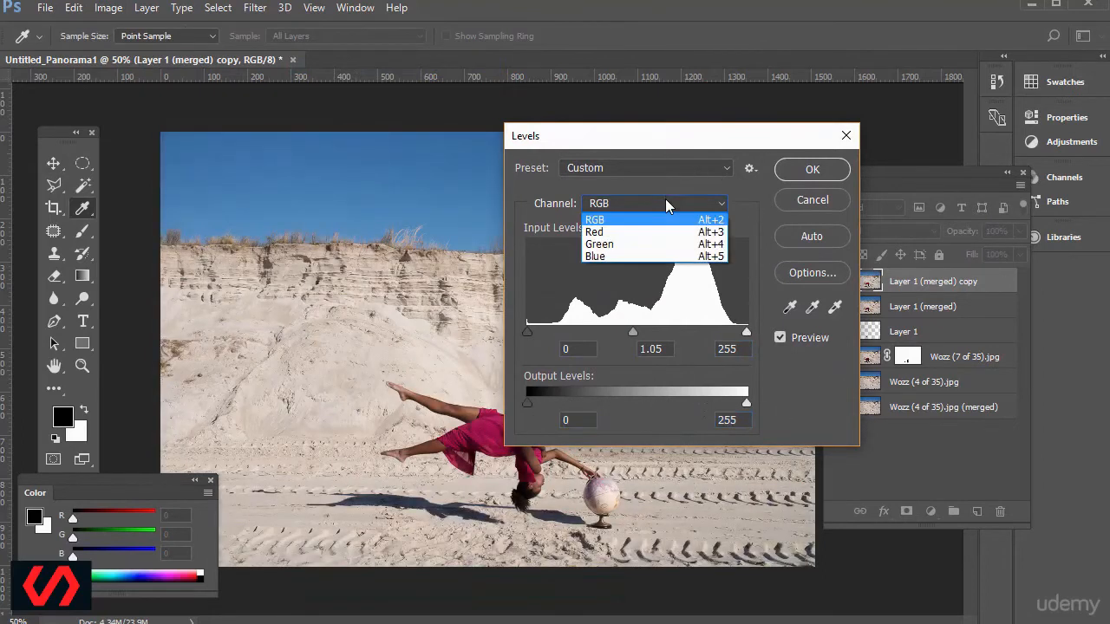
{"action": "left_click", "coordinate": [611, 233]}
{"action": "left_click", "coordinate": [619, 208]}
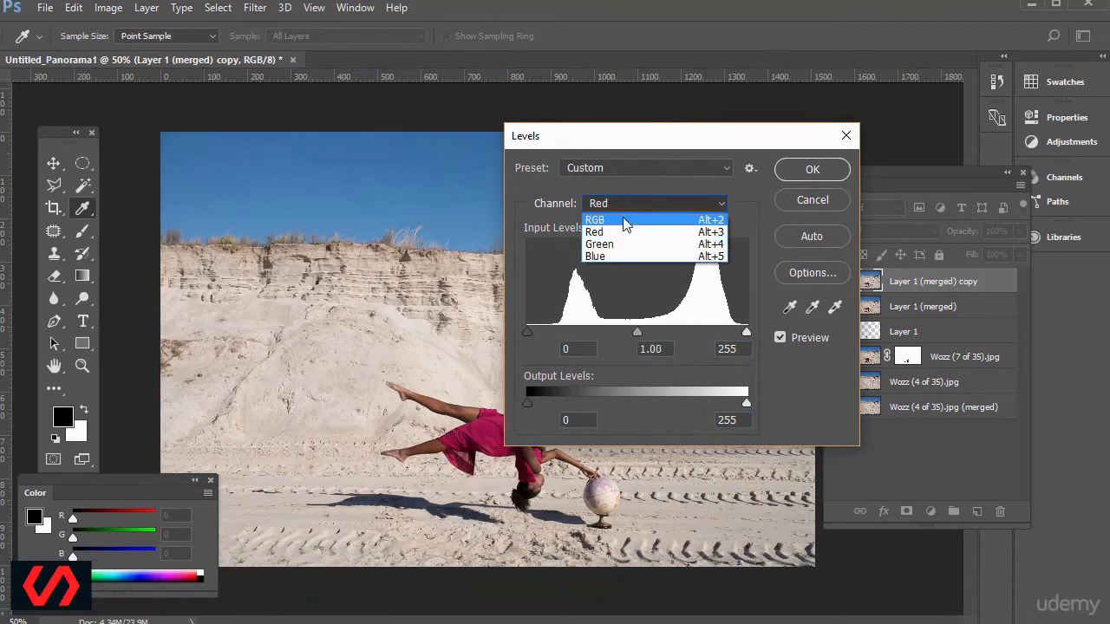
{"action": "left_click", "coordinate": [626, 220]}
{"action": "left_click", "coordinate": [624, 168]}
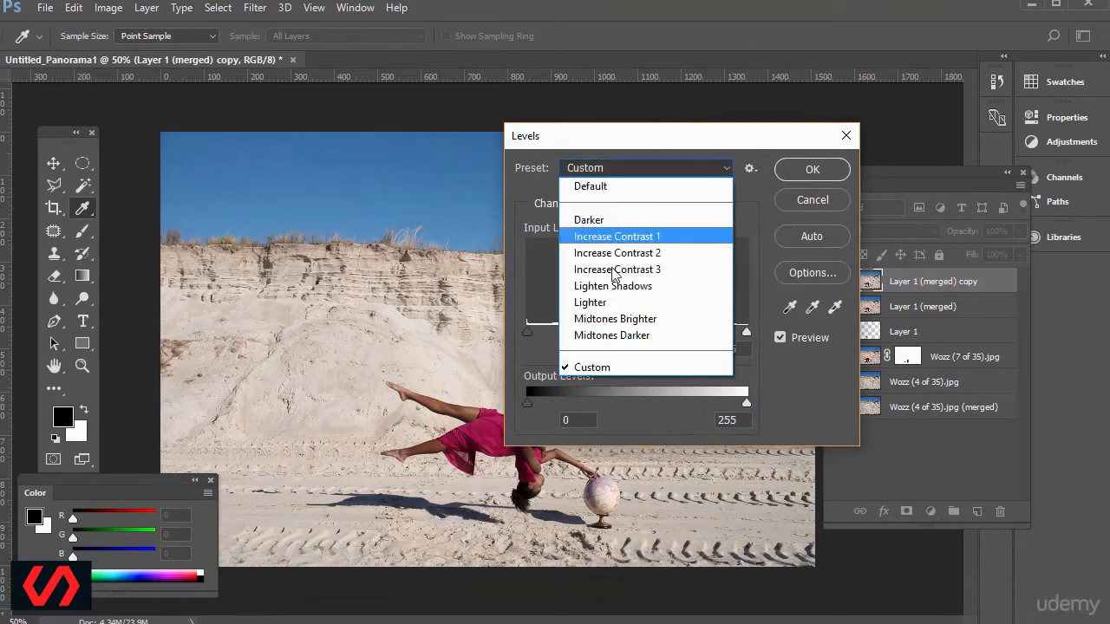
{"action": "left_click", "coordinate": [748, 214]}
{"action": "left_click", "coordinate": [808, 199]}
{"action": "key", "text": "v"}
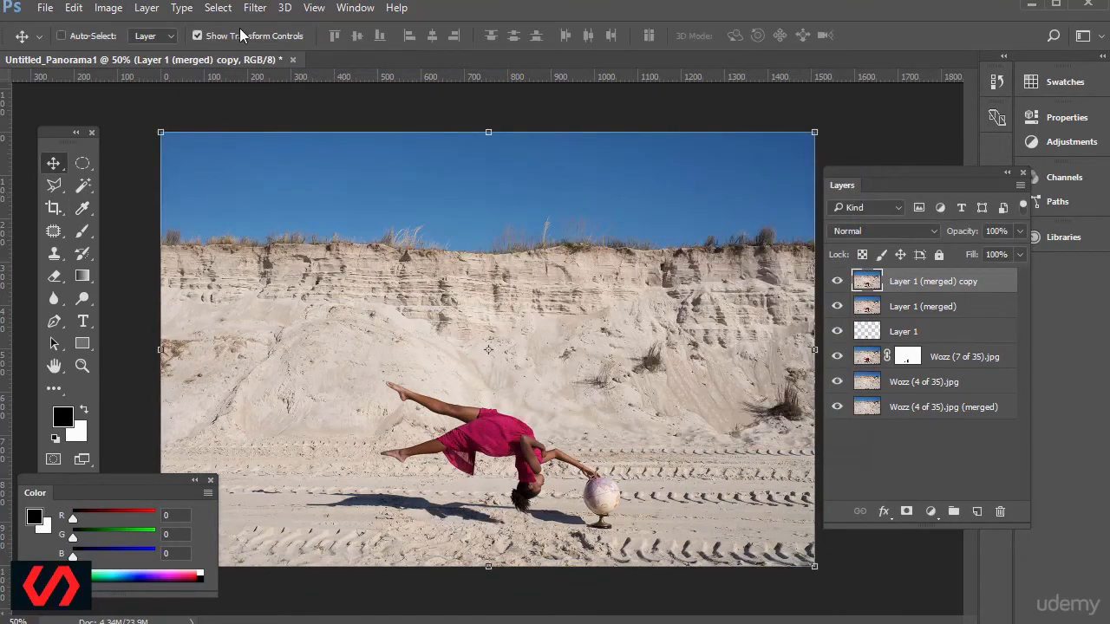
Try a Curves adjustment on the merged copy with a contrast S-curve, placing the shadow point at input 78 and output 59.
{"action": "left_click", "coordinate": [108, 7]}
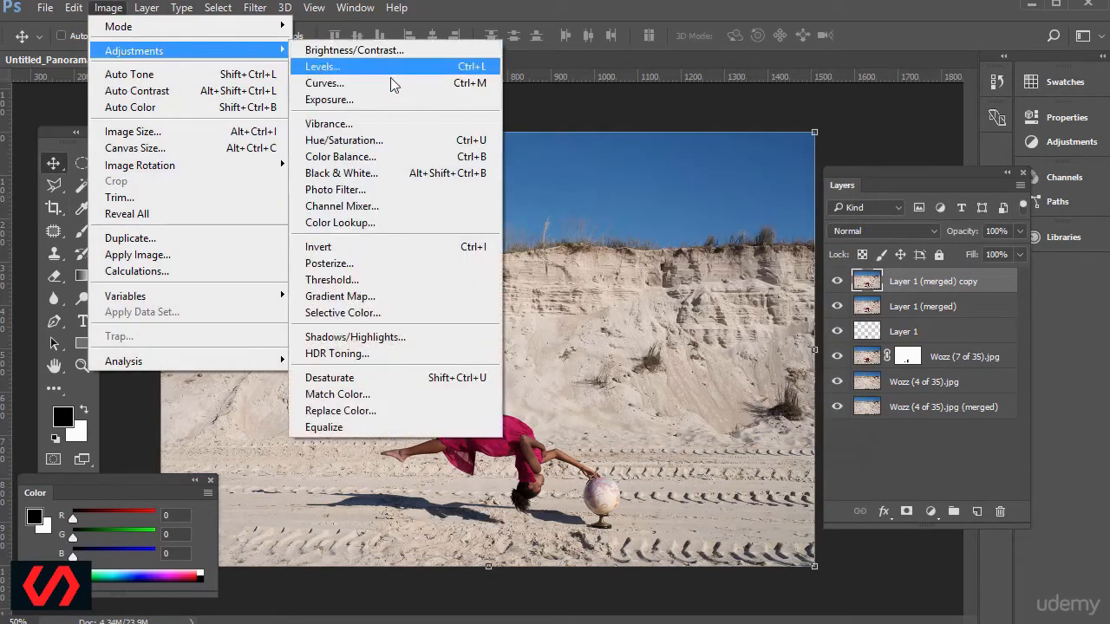
{"action": "left_click", "coordinate": [392, 84]}
{"action": "left_click_drag", "start_coordinate": [827, 56], "coordinate": [781, 99]}
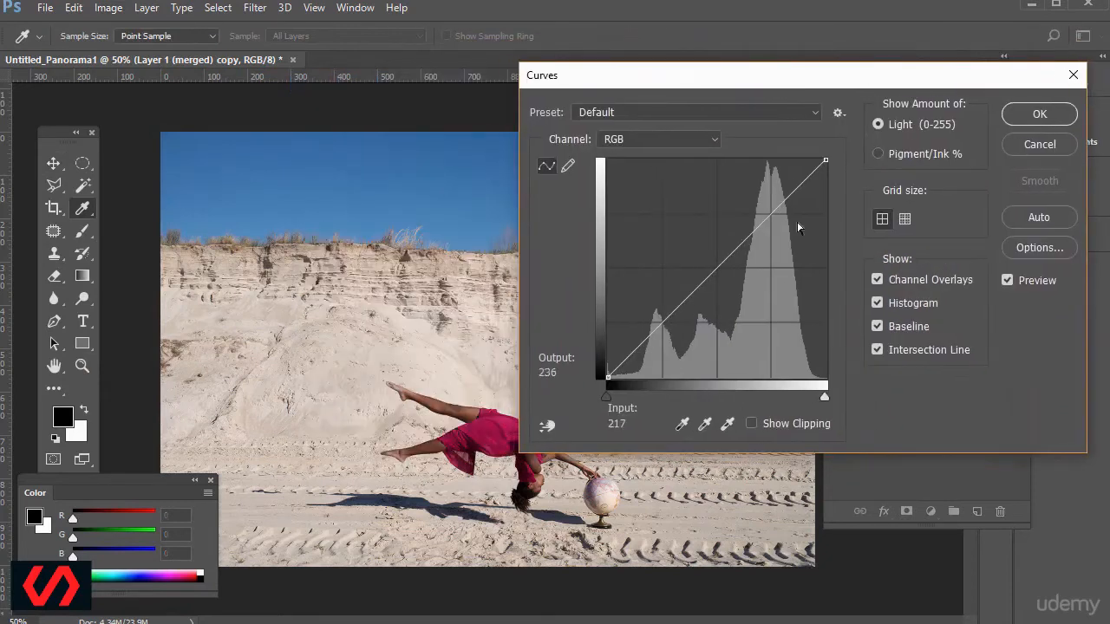
{"action": "left_click", "coordinate": [751, 237]}
{"action": "mouse_move", "coordinate": [751, 236]}
{"action": "left_mouse_down"}
{"action": "mouse_move", "coordinate": [754, 218]}
{"action": "mouse_move", "coordinate": [750, 226]}
{"action": "left_mouse_up"}
{"action": "left_click_drag", "start_coordinate": [666, 321], "coordinate": [675, 326]}
{"action": "left_click_drag", "start_coordinate": [703, 83], "coordinate": [735, 7]}
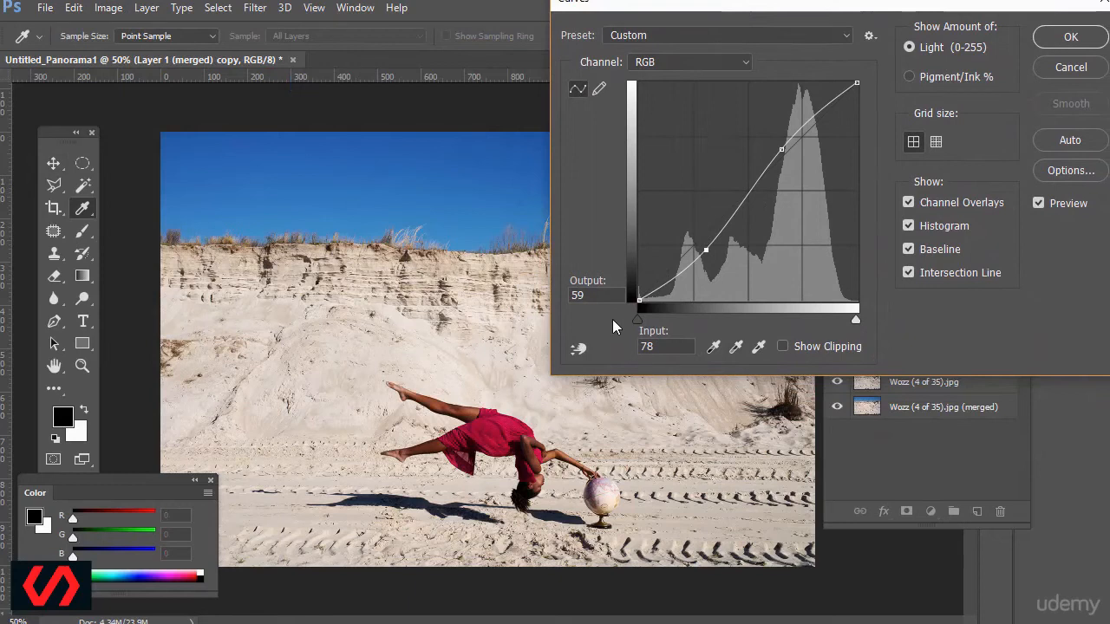
Compare the Curves result with its preview off and on, test the black and white input sliders, and cancel the adjustment.
{"action": "left_click", "coordinate": [1039, 205]}
{"action": "left_click", "coordinate": [1039, 204]}
{"action": "left_click", "coordinate": [1040, 205]}
{"action": "left_click", "coordinate": [1040, 204]}
{"action": "mouse_move", "coordinate": [639, 317]}
{"action": "left_mouse_down"}
{"action": "mouse_move", "coordinate": [670, 323]}
{"action": "mouse_move", "coordinate": [642, 324]}
{"action": "left_mouse_up"}
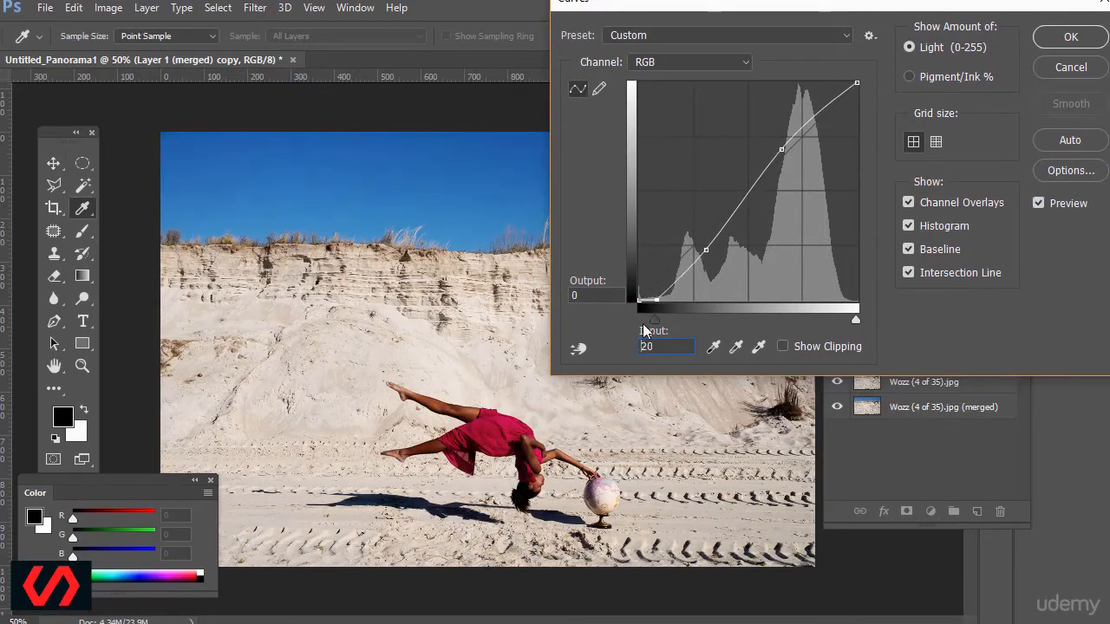
{"action": "left_click_drag", "start_coordinate": [856, 320], "coordinate": [886, 326]}
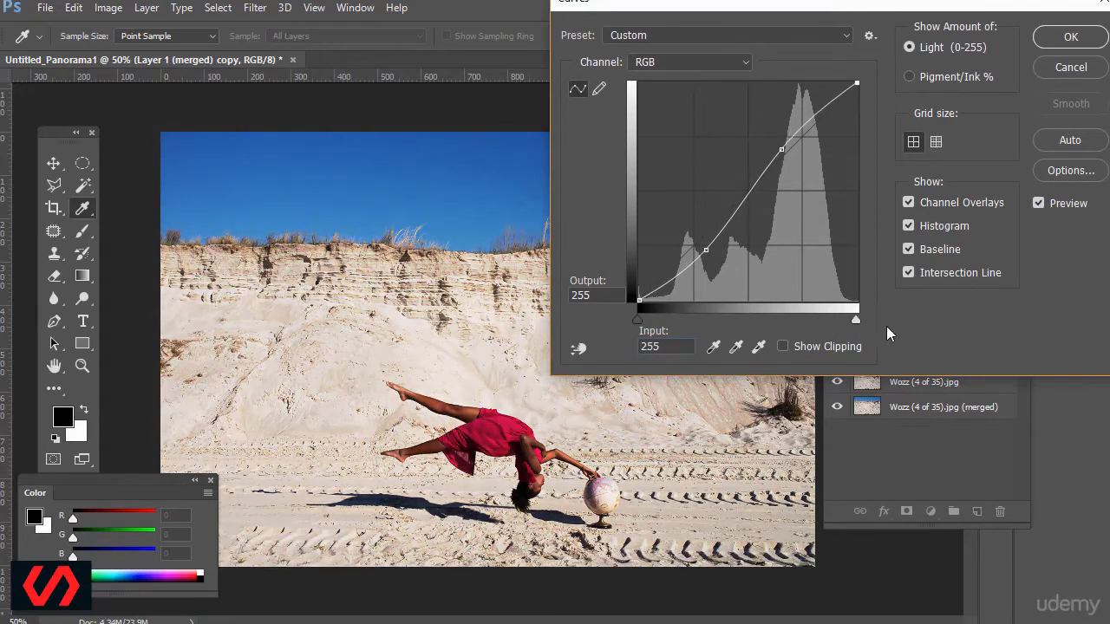
{"action": "left_click", "coordinate": [1055, 69]}
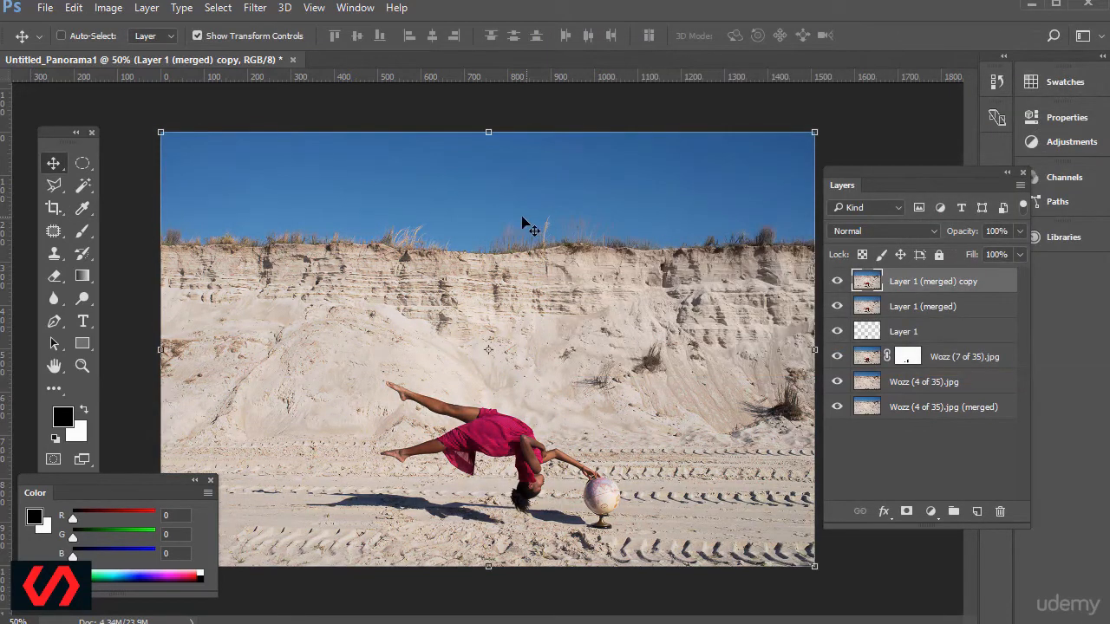
Apply a Hue/Saturation adjustment with saturation +34 directly to the merged copy, and undo it.
{"action": "left_click", "coordinate": [107, 11]}
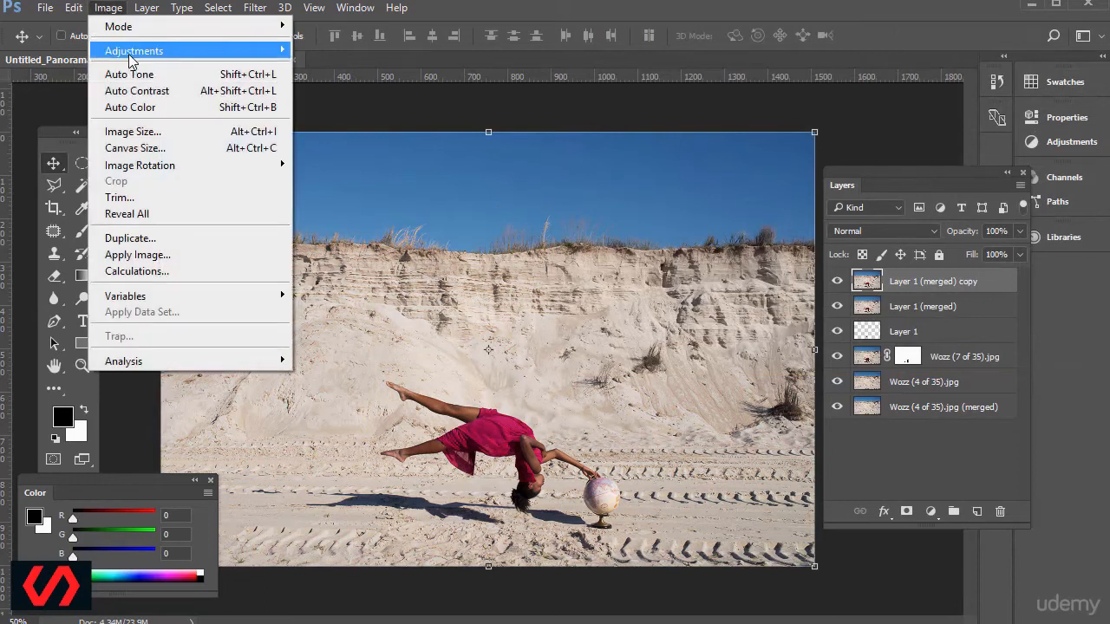
{"action": "mouse_move", "coordinate": [136, 50]}
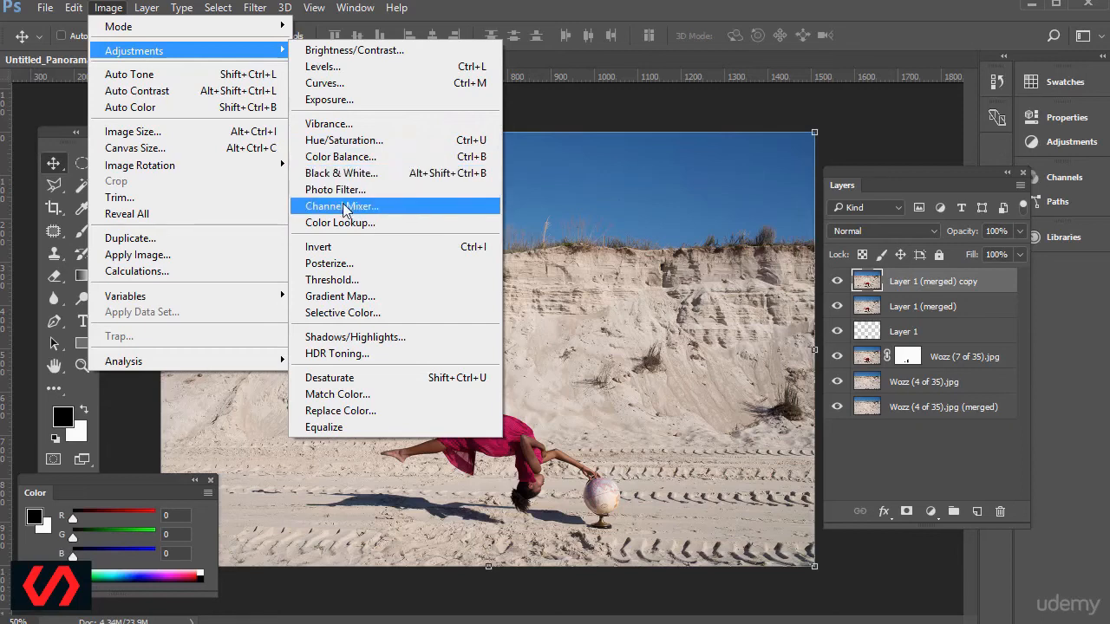
{"action": "left_click", "coordinate": [368, 143]}
{"action": "left_click_drag", "start_coordinate": [861, 101], "coordinate": [739, 146]}
{"action": "left_click", "coordinate": [762, 295]}
{"action": "left_click_drag", "start_coordinate": [763, 299], "coordinate": [776, 300]}
{"action": "left_click_drag", "start_coordinate": [784, 295], "coordinate": [790, 298]}
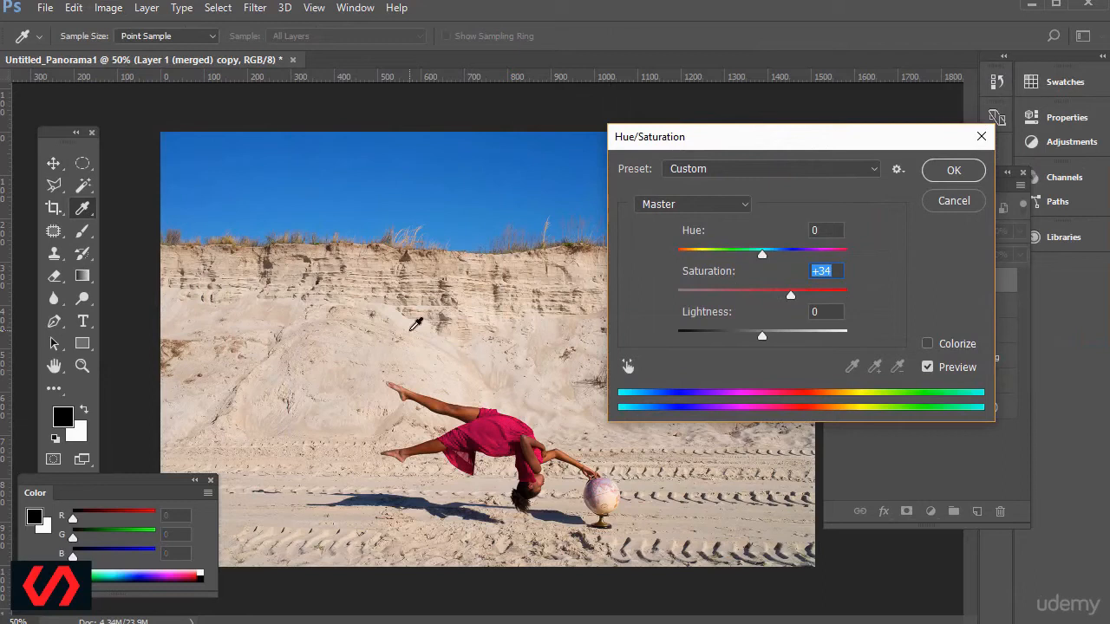
{"action": "left_click", "coordinate": [943, 173]}
{"action": "key", "text": "v"}
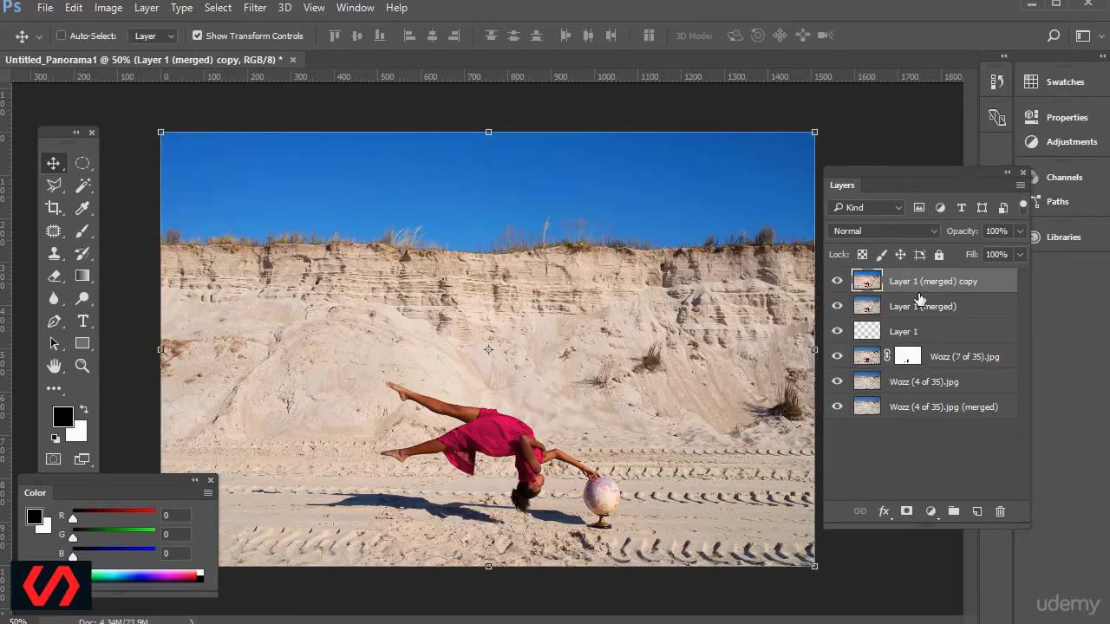
{"action": "left_click", "coordinate": [74, 7]}
{"action": "left_click", "coordinate": [78, 26]}
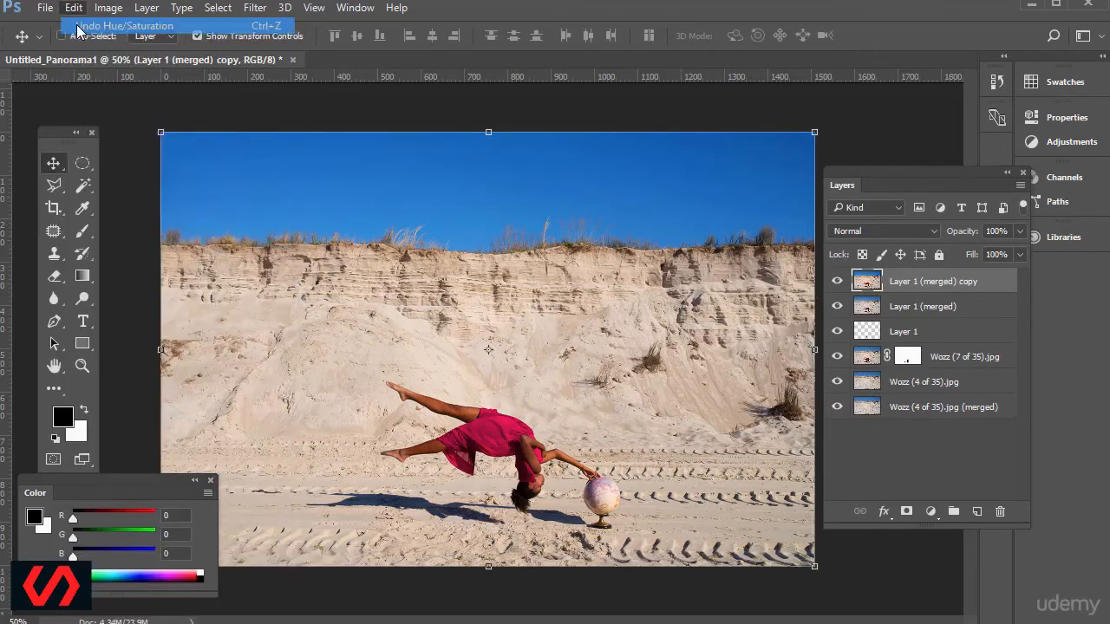
{"action": "left_click", "coordinate": [108, 8]}
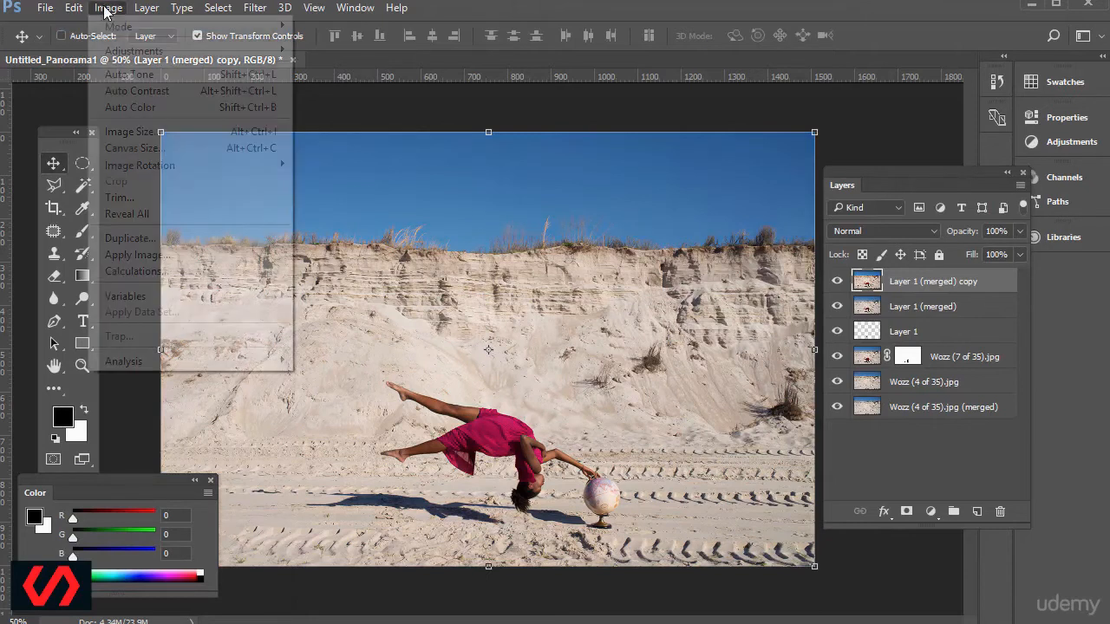
{"action": "mouse_move", "coordinate": [217, 50]}
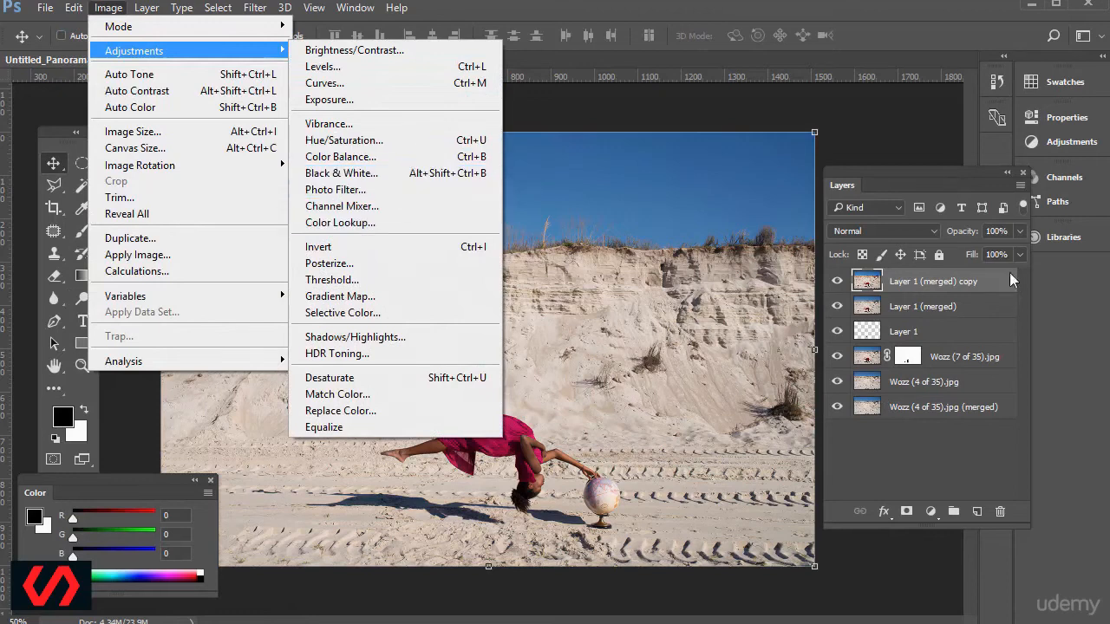
Add a Hue/Saturation adjustment layer above the merged copy.
{"action": "left_click_drag", "start_coordinate": [924, 184], "coordinate": [904, 155]}
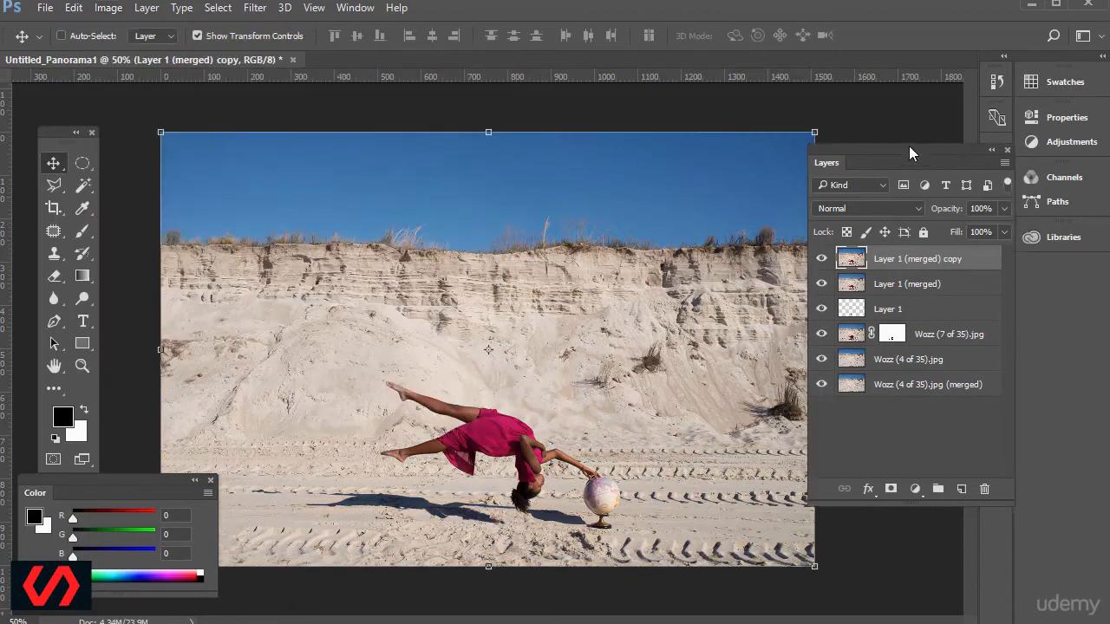
{"action": "left_click", "coordinate": [911, 482]}
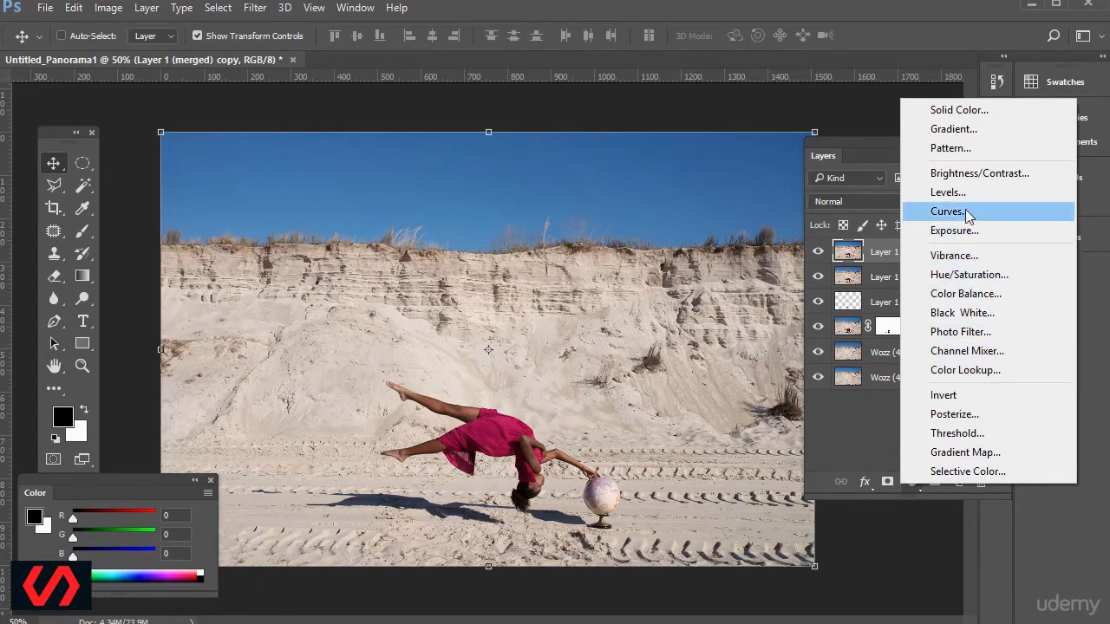
{"action": "left_click", "coordinate": [958, 275]}
{"action": "left_click_drag", "start_coordinate": [789, 106], "coordinate": [721, 188]}
{"action": "left_click", "coordinate": [983, 105]}
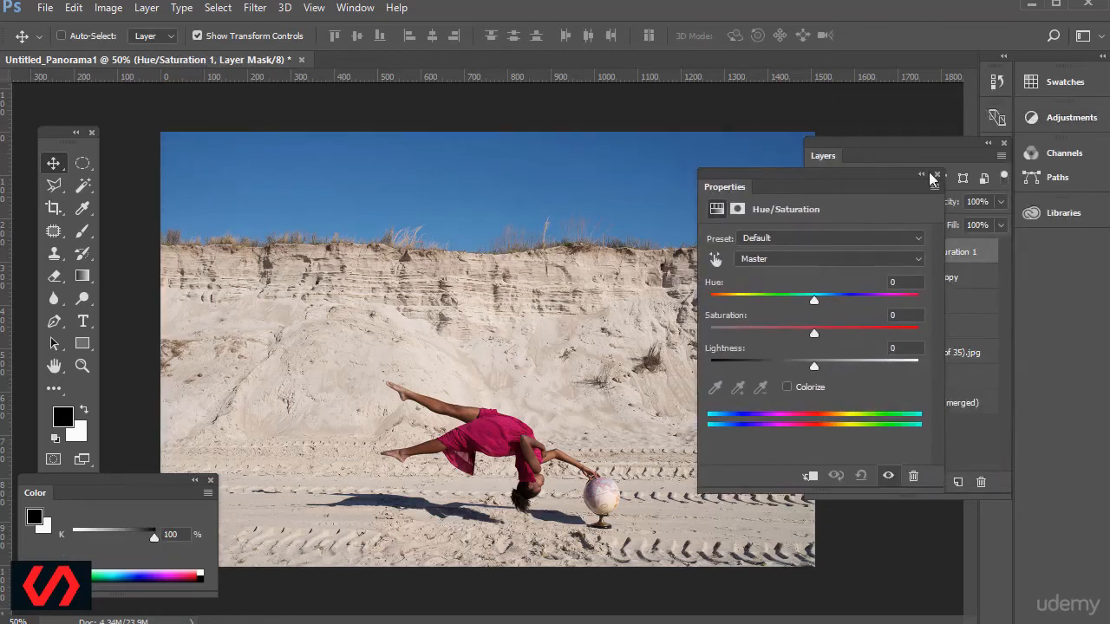
Set the Hue/Saturation adjustment layer's saturation to +61 and close its settings.
{"action": "left_click", "coordinate": [146, 8]}
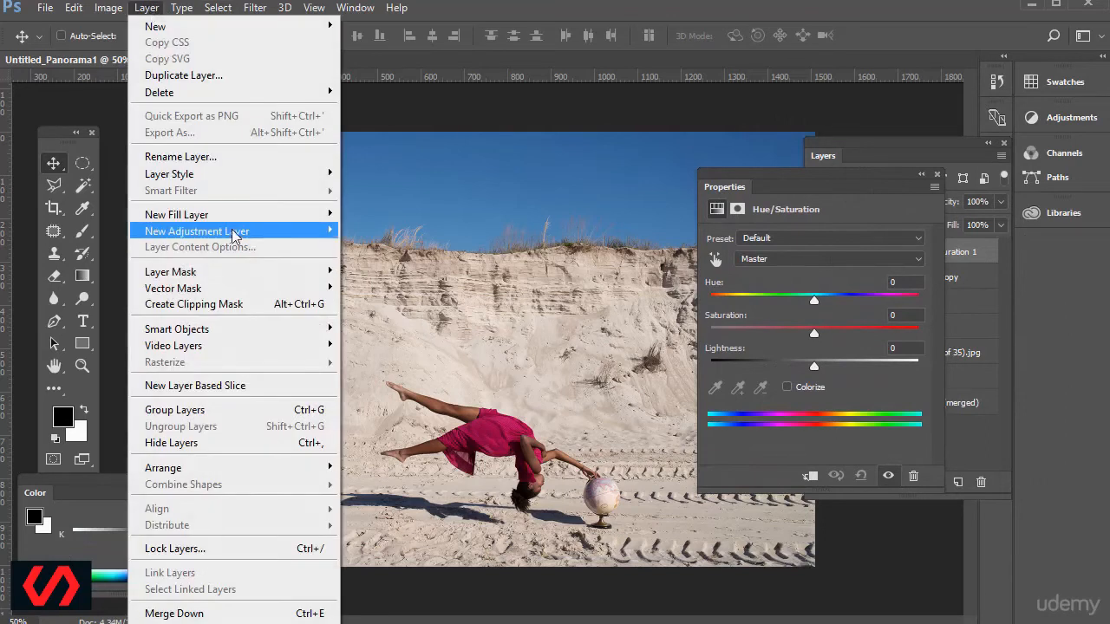
{"action": "mouse_move", "coordinate": [234, 232]}
{"action": "key", "text": "Escape"}
{"action": "key", "text": "Escape"}
{"action": "left_click_drag", "start_coordinate": [813, 333], "coordinate": [881, 345]}
{"action": "left_click", "coordinate": [936, 175]}
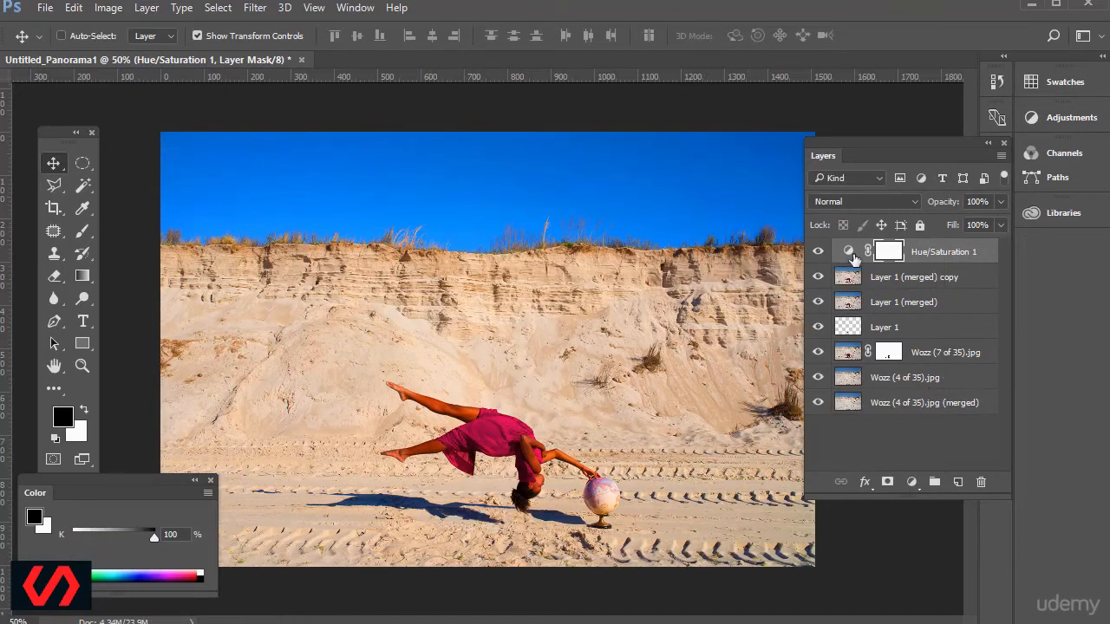
Reopen the Hue/Saturation layer's settings, set saturation to +28 and lightness to +5, and close them.
{"action": "double_click", "coordinate": [849, 251]}
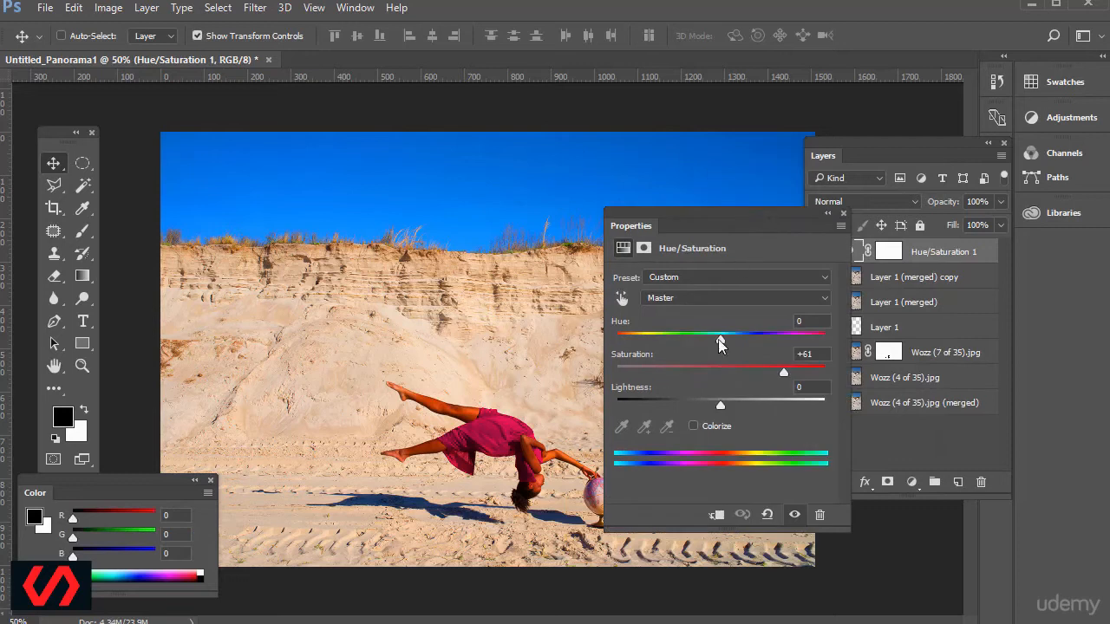
{"action": "left_click_drag", "start_coordinate": [783, 373], "coordinate": [749, 376]}
{"action": "left_click_drag", "start_coordinate": [744, 224], "coordinate": [808, 155]}
{"action": "mouse_move", "coordinate": [788, 332]}
{"action": "left_mouse_down"}
{"action": "mouse_move", "coordinate": [805, 332]}
{"action": "mouse_move", "coordinate": [781, 335]}
{"action": "mouse_move", "coordinate": [793, 337]}
{"action": "mouse_move", "coordinate": [815, 305]}
{"action": "mouse_move", "coordinate": [790, 335]}
{"action": "left_mouse_up"}
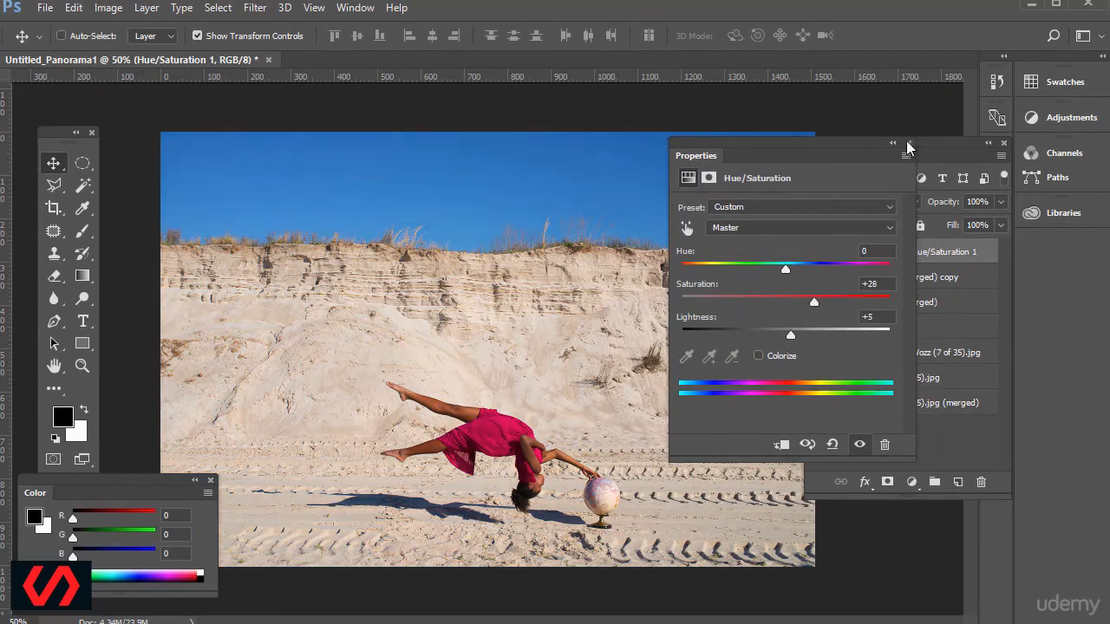
{"action": "left_click", "coordinate": [908, 144]}
Try hiding most of the Hue/Saturation effect by painting its mask black with a 300 px brush, and undo the mask change.
{"action": "left_click", "coordinate": [888, 252]}
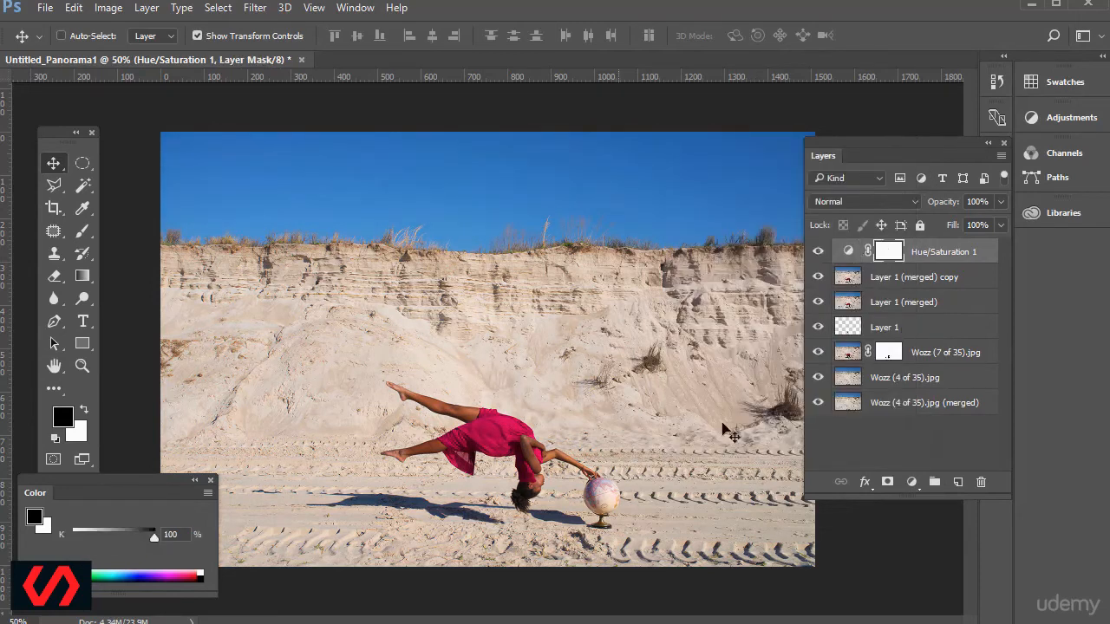
{"action": "left_click", "coordinate": [83, 232]}
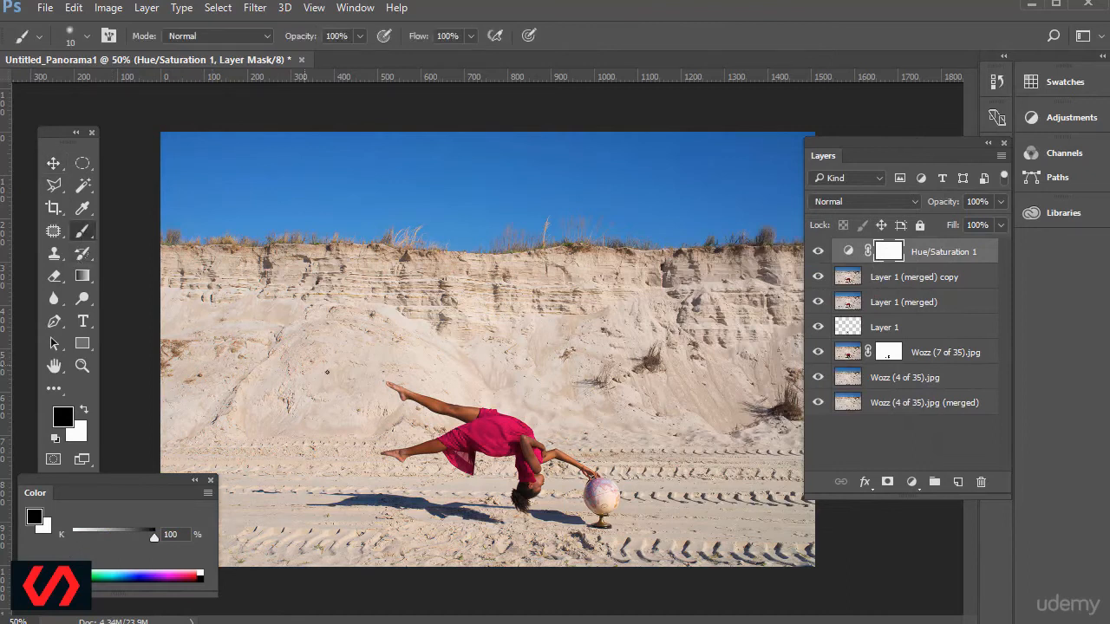
{"action": "key", "text": "bracketright"}
{"action": "key", "text": "bracketright"}
{"action": "key", "text": "bracketright"}
{"action": "key", "text": "bracketright"}
{"action": "key", "text": "bracketright"}
{"action": "key", "text": "bracketright"}
{"action": "key", "text": "bracketright"}
{"action": "key", "text": "bracketright"}
{"action": "key", "text": "bracketright"}
{"action": "key", "text": "bracketright"}
{"action": "key", "text": "bracketright"}
{"action": "key", "text": "bracketright"}
{"action": "key", "text": "bracketright"}
{"action": "key", "text": "bracketright"}
{"action": "key", "text": "bracketright"}
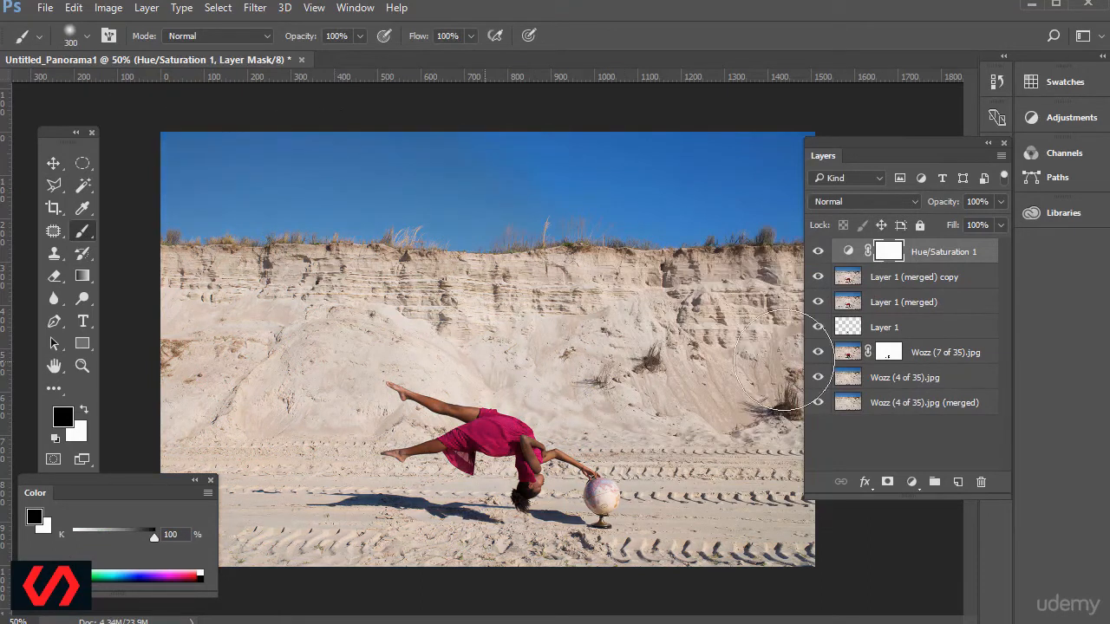
{"action": "key", "text": "ctrl+i"}
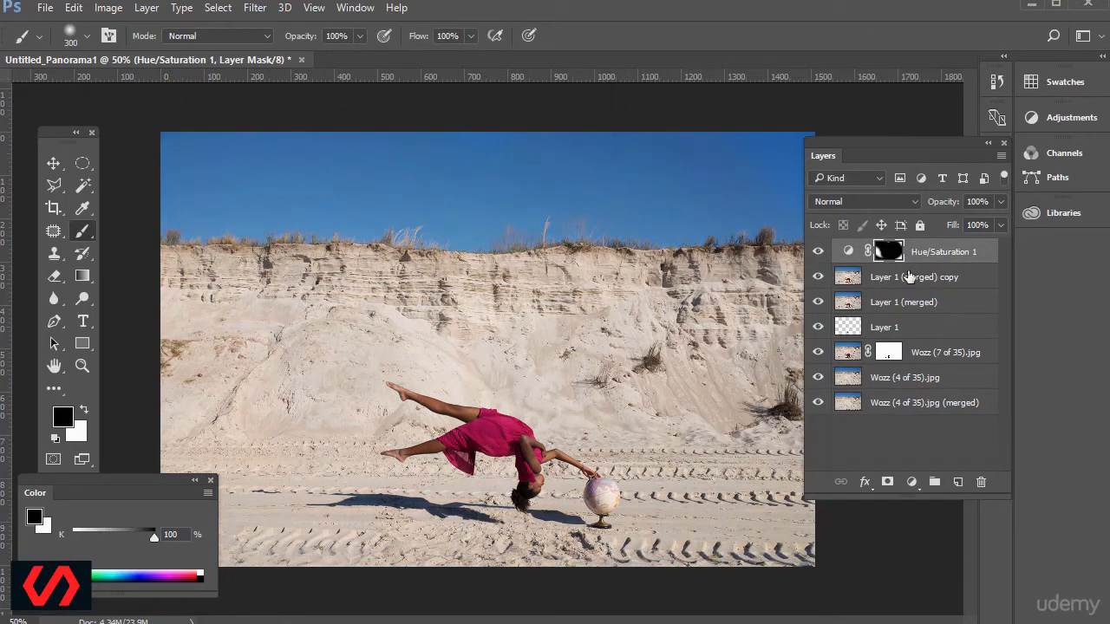
{"action": "left_click", "coordinate": [74, 7]}
{"action": "left_click", "coordinate": [104, 26]}
Add a Curves adjustment layer directly above the merged copy and shape a gentle S-curve with a raised highlight and a lowered shadow point.
{"action": "left_click", "coordinate": [849, 282]}
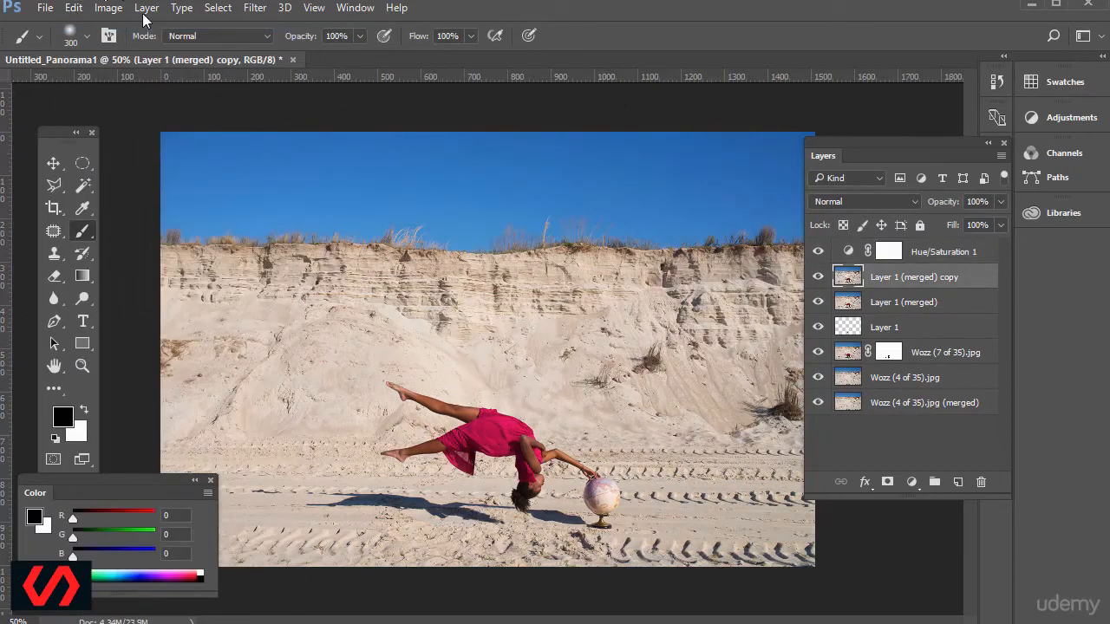
{"action": "left_click", "coordinate": [912, 482]}
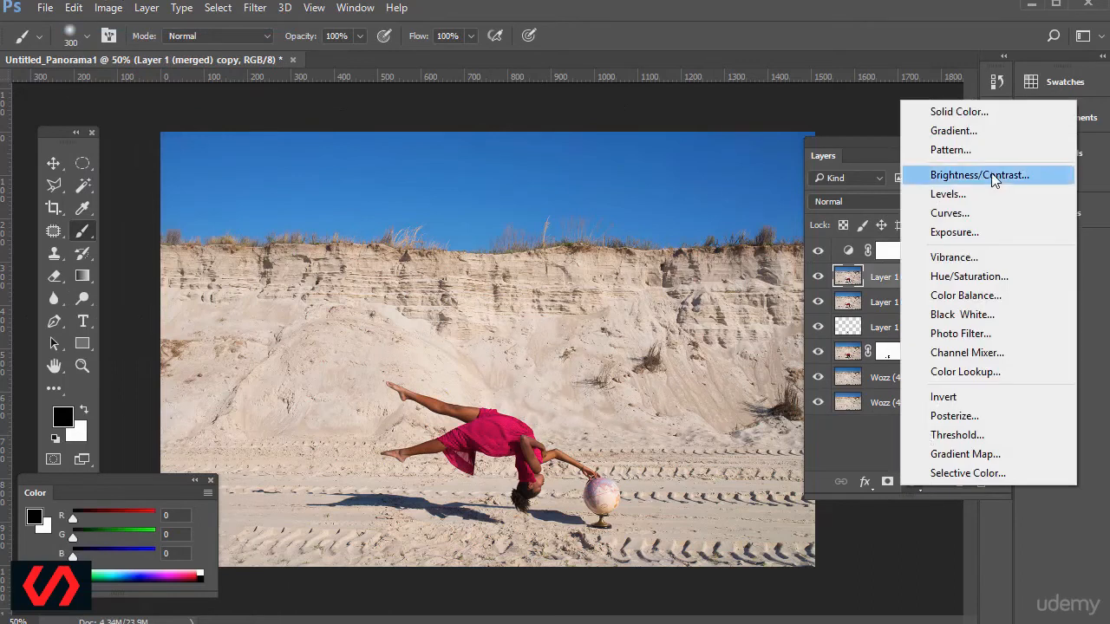
{"action": "left_click", "coordinate": [969, 213]}
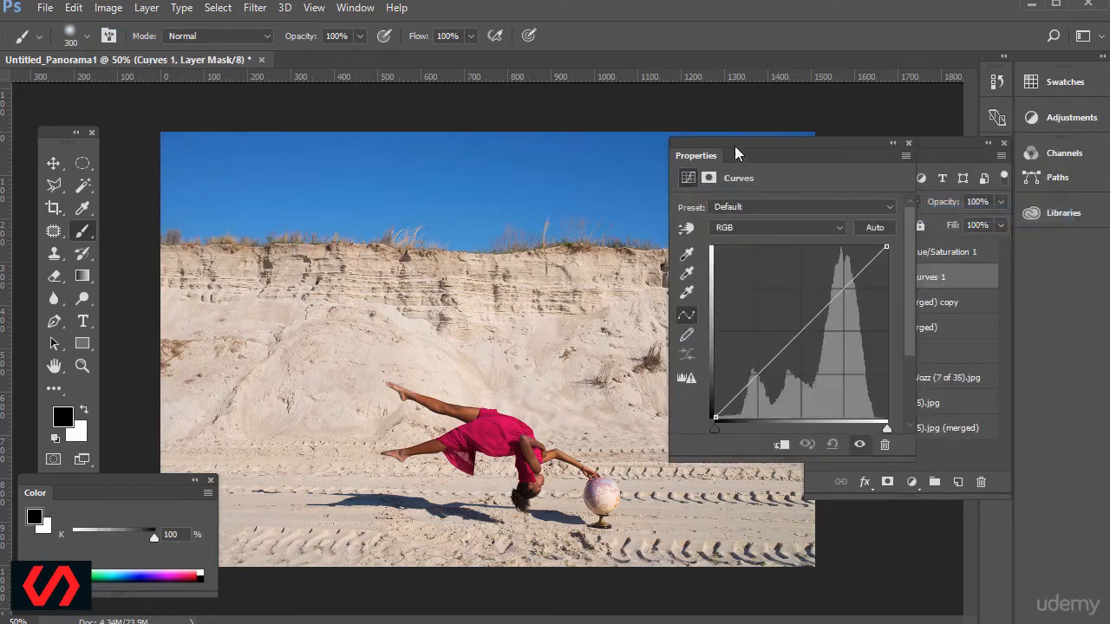
{"action": "left_click_drag", "start_coordinate": [734, 154], "coordinate": [722, 191]}
{"action": "mouse_move", "coordinate": [822, 337]}
{"action": "left_mouse_down"}
{"action": "mouse_move", "coordinate": [818, 305]}
{"action": "mouse_move", "coordinate": [819, 331]}
{"action": "left_mouse_up"}
{"action": "mouse_move", "coordinate": [767, 386]}
{"action": "left_mouse_down"}
{"action": "mouse_move", "coordinate": [768, 401]}
{"action": "mouse_move", "coordinate": [767, 392]}
{"action": "left_mouse_up"}
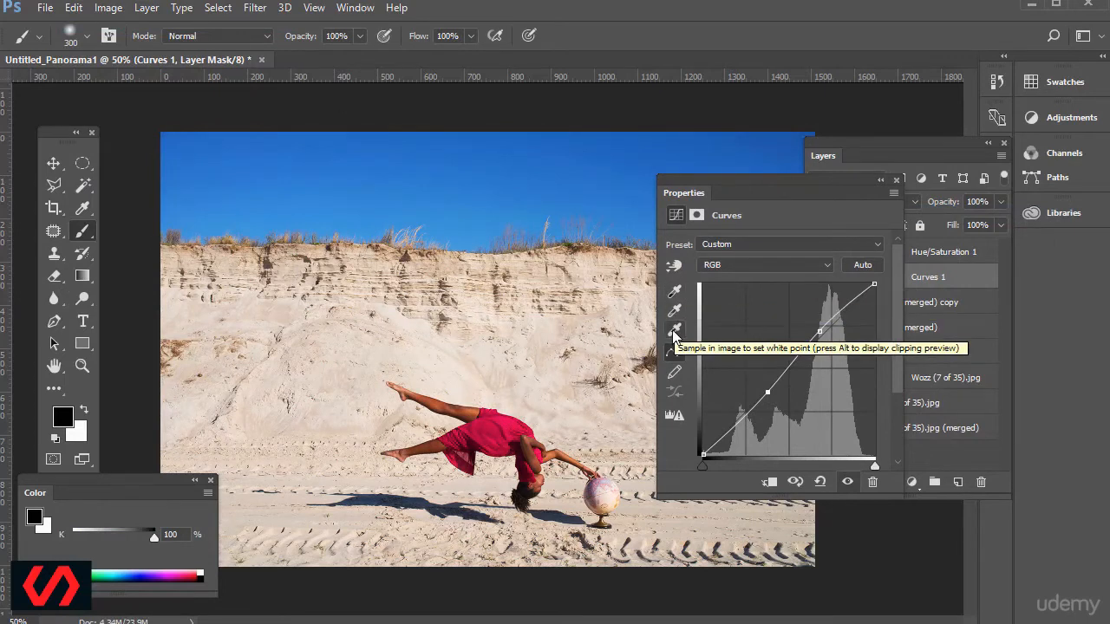
Set the Curves layer's black point by sampling the woman's dark hair.
{"action": "left_click", "coordinate": [675, 291]}
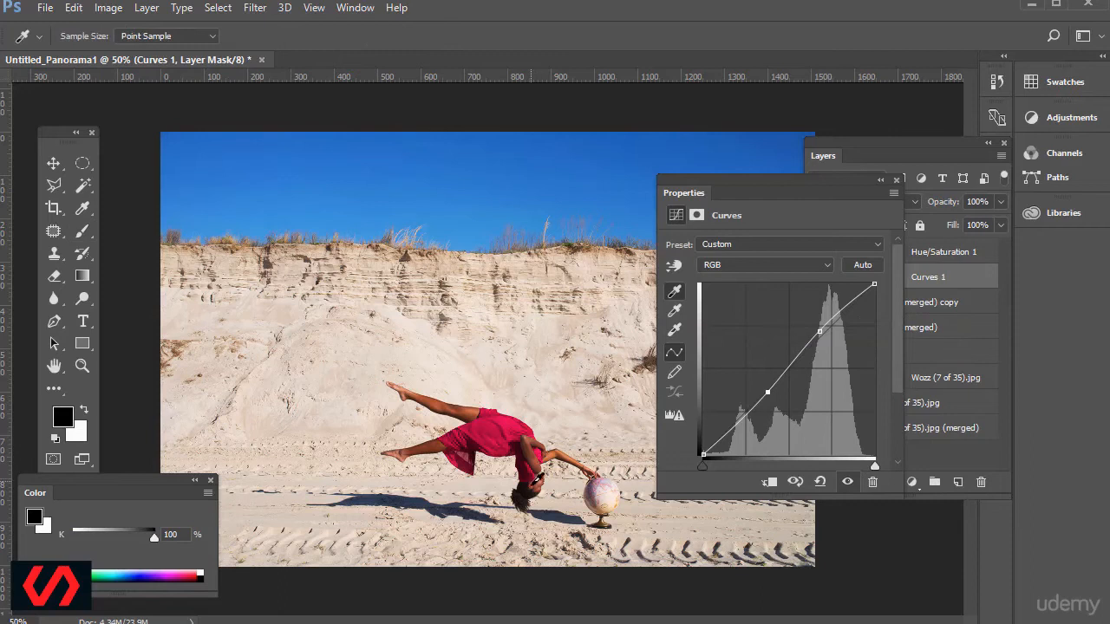
{"action": "left_click", "coordinate": [520, 494]}
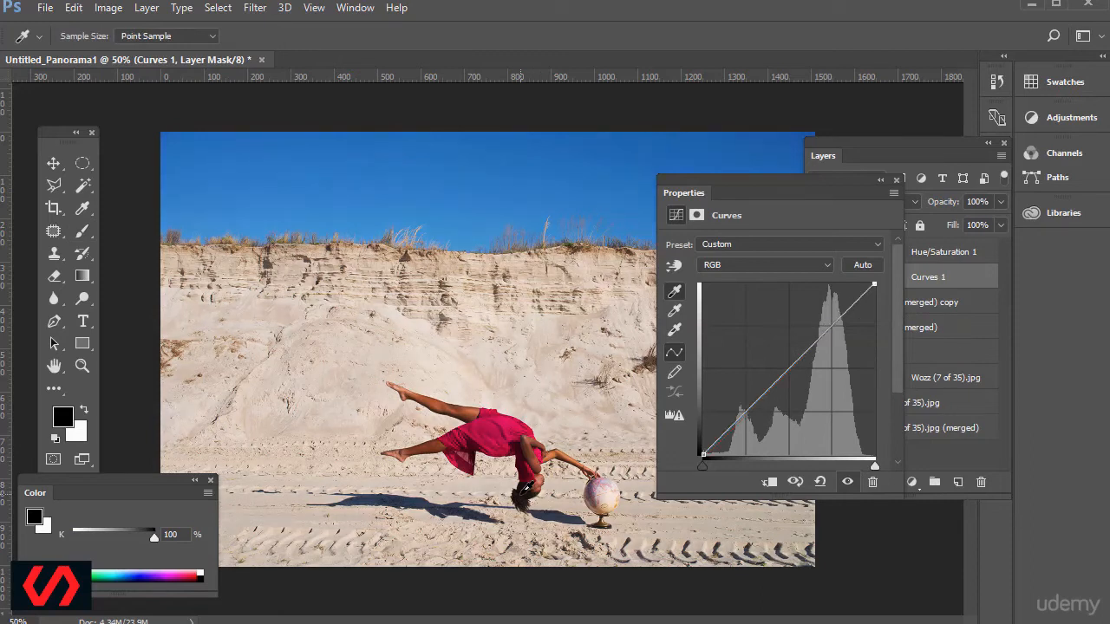
Try setting the Curves layer's white point by sampling the bright side of the globe, and undo it.
{"action": "left_click", "coordinate": [675, 330]}
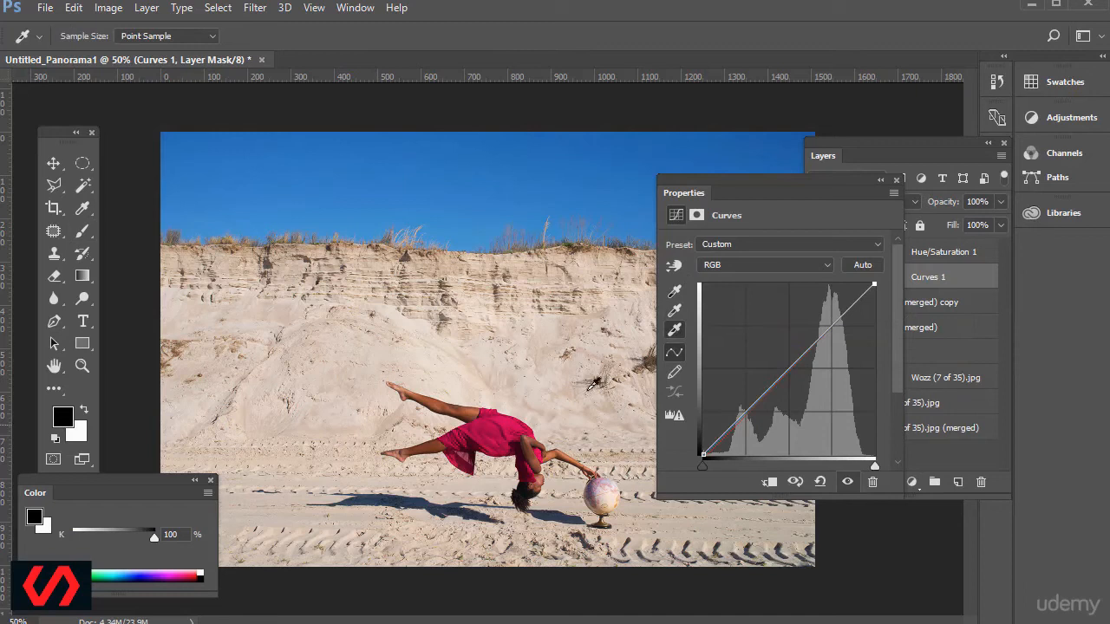
{"action": "left_click_drag", "start_coordinate": [770, 184], "coordinate": [796, 237]}
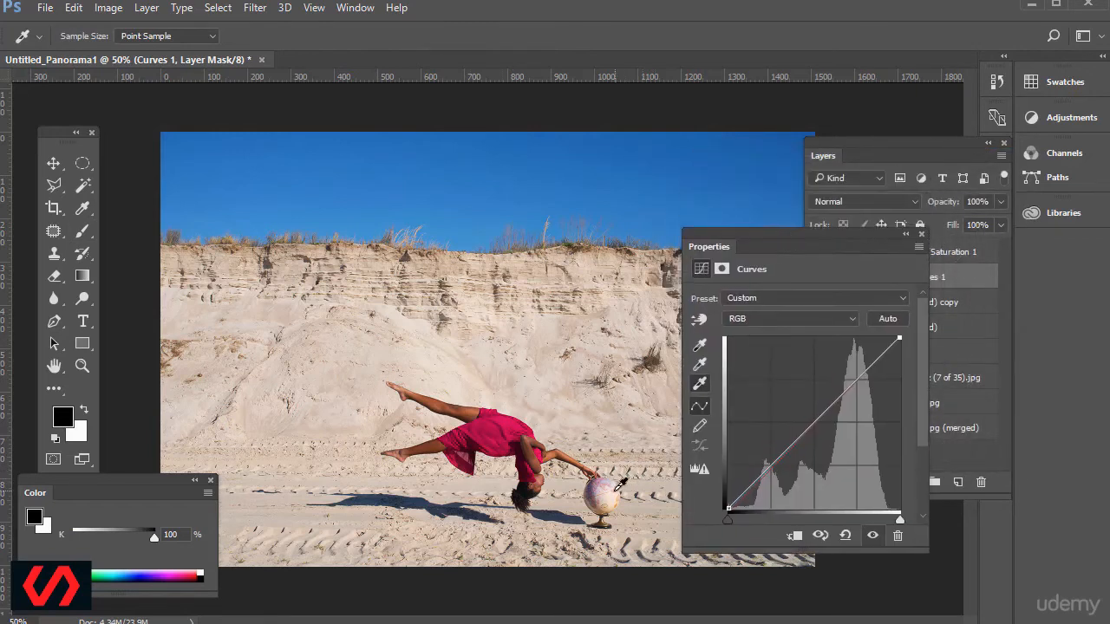
{"action": "left_click", "coordinate": [619, 482]}
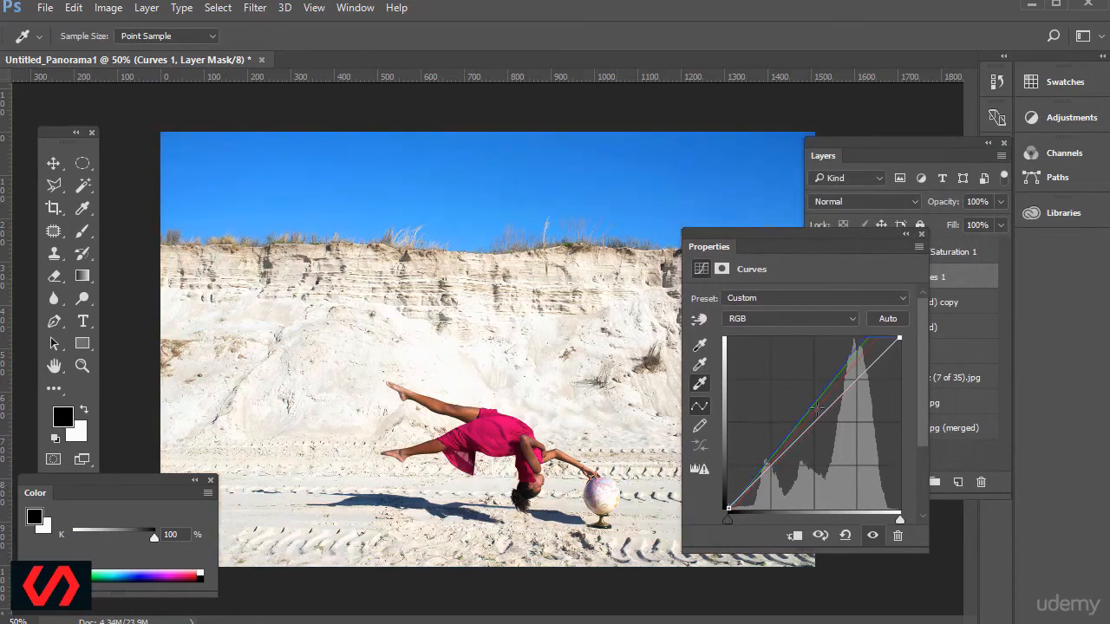
{"action": "left_click_drag", "start_coordinate": [774, 238], "coordinate": [716, 174]}
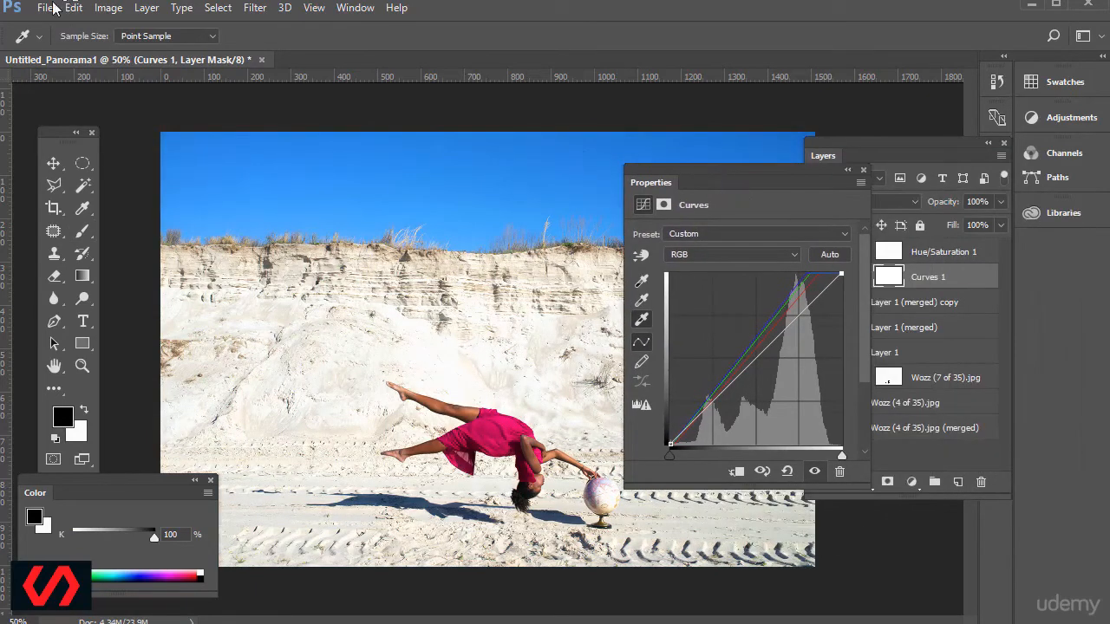
{"action": "left_click", "coordinate": [73, 7]}
{"action": "left_click", "coordinate": [75, 26]}
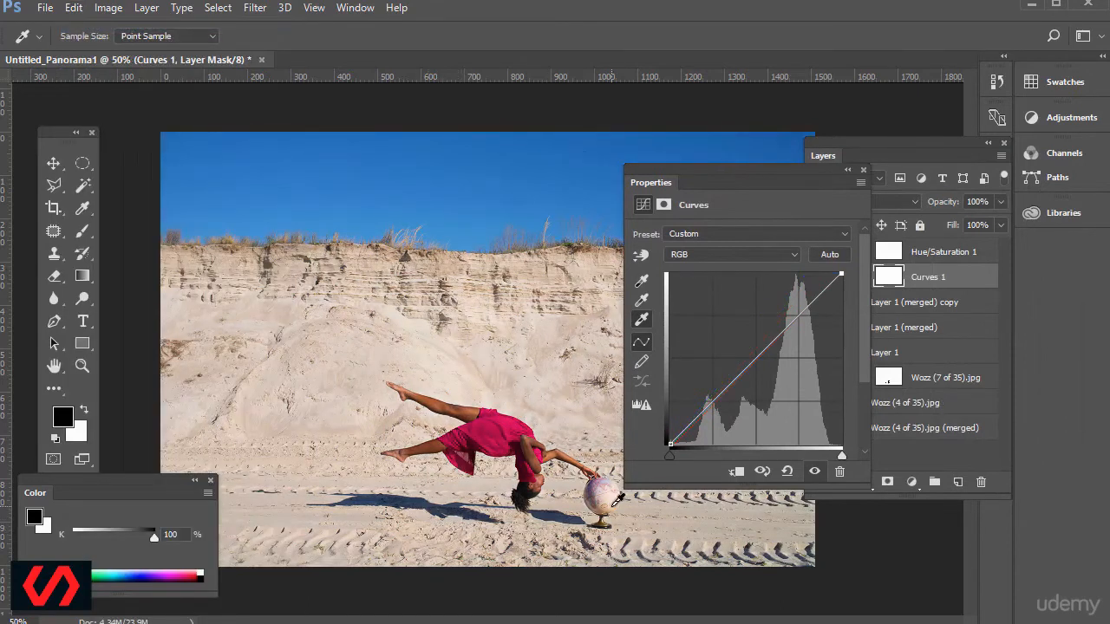
Set the Curves layer's white point by sampling the bright area of the globe, and put its properties away.
{"action": "key", "text": "ctrl+plus"}
{"action": "key", "text": "ctrl+plus"}
{"action": "key", "text": "ctrl+plus"}
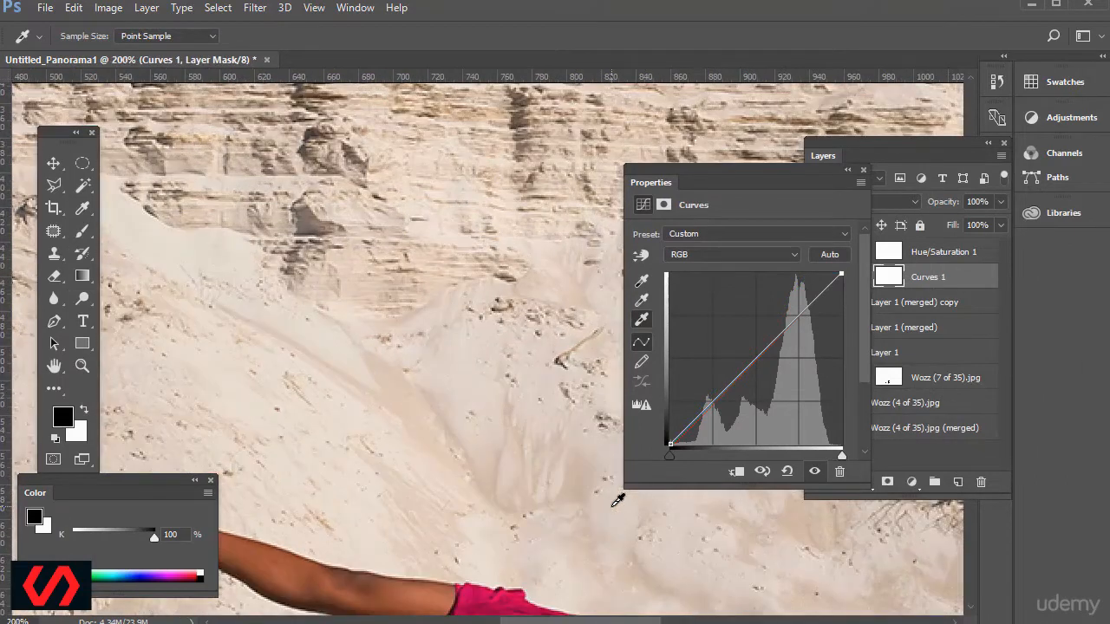
{"action": "left_click_drag", "start_coordinate": [632, 621], "coordinate": [716, 621]}
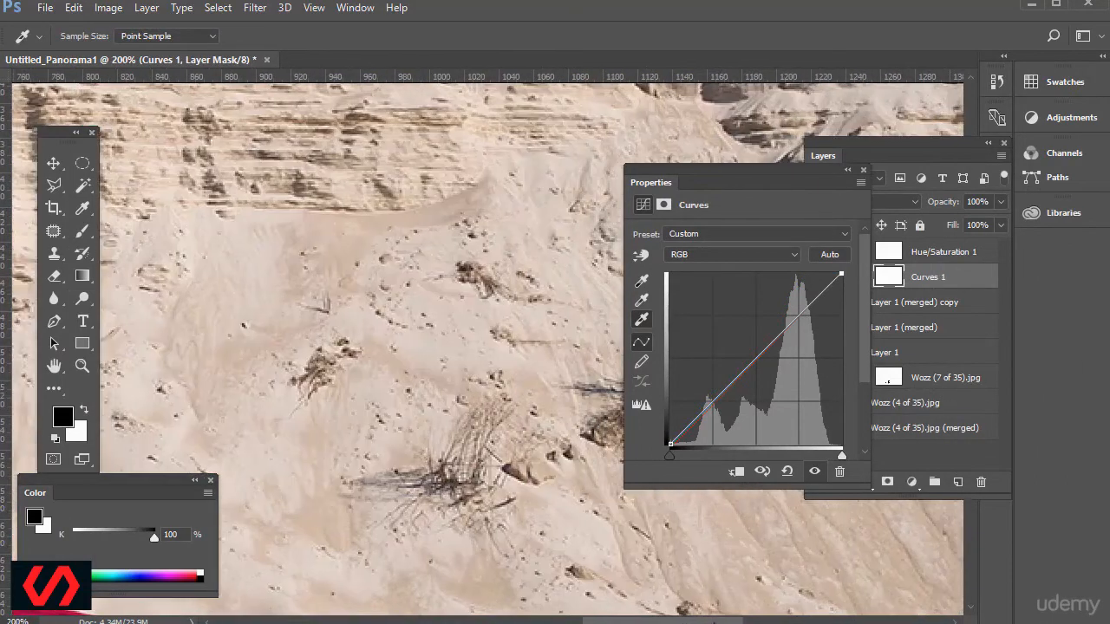
{"action": "scroll", "coordinate": [444, 442], "scroll_direction": "down", "scroll_amount": 8}
{"action": "scroll", "coordinate": [435, 442], "scroll_direction": "down", "scroll_amount": 5}
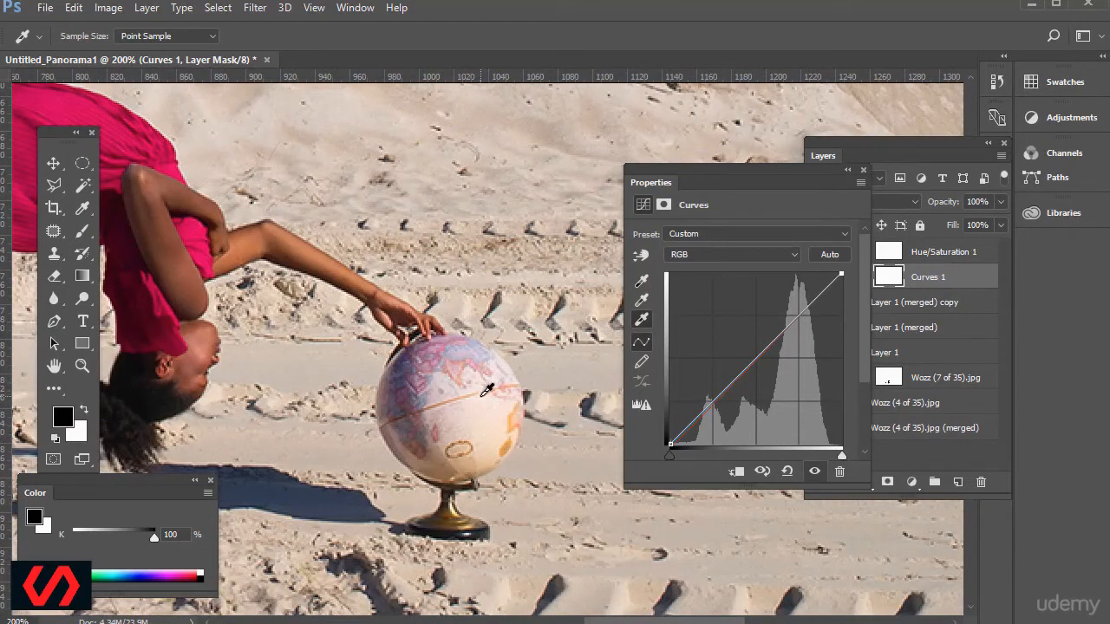
{"action": "key", "text": "ctrl+minus"}
{"action": "key", "text": "ctrl+minus"}
{"action": "key", "text": "ctrl+minus"}
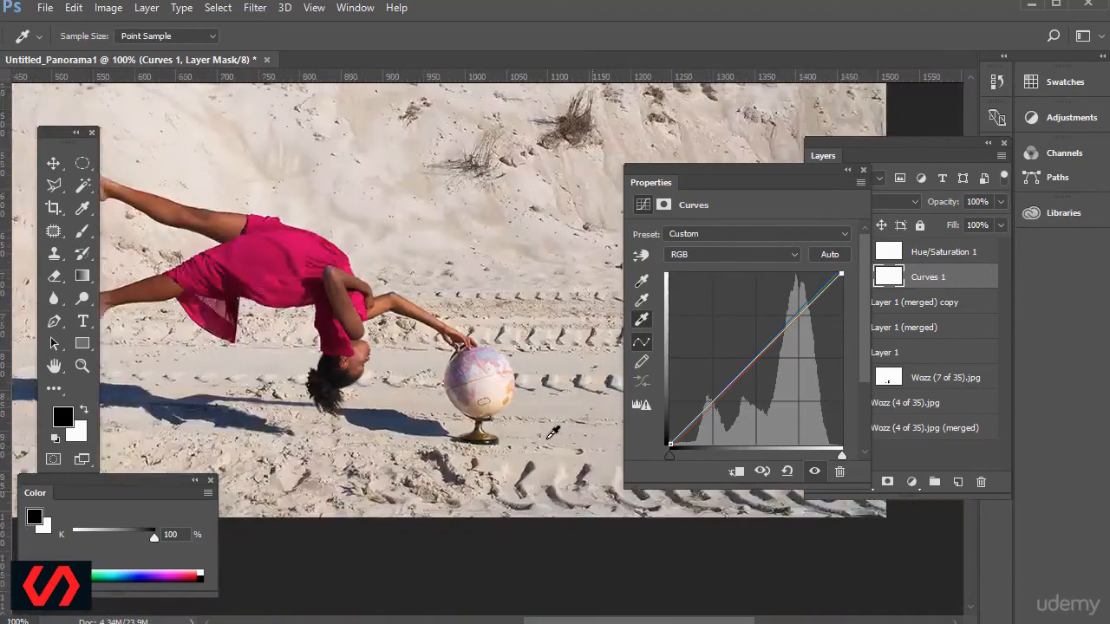
{"action": "left_click_drag", "start_coordinate": [729, 171], "coordinate": [983, 353]}
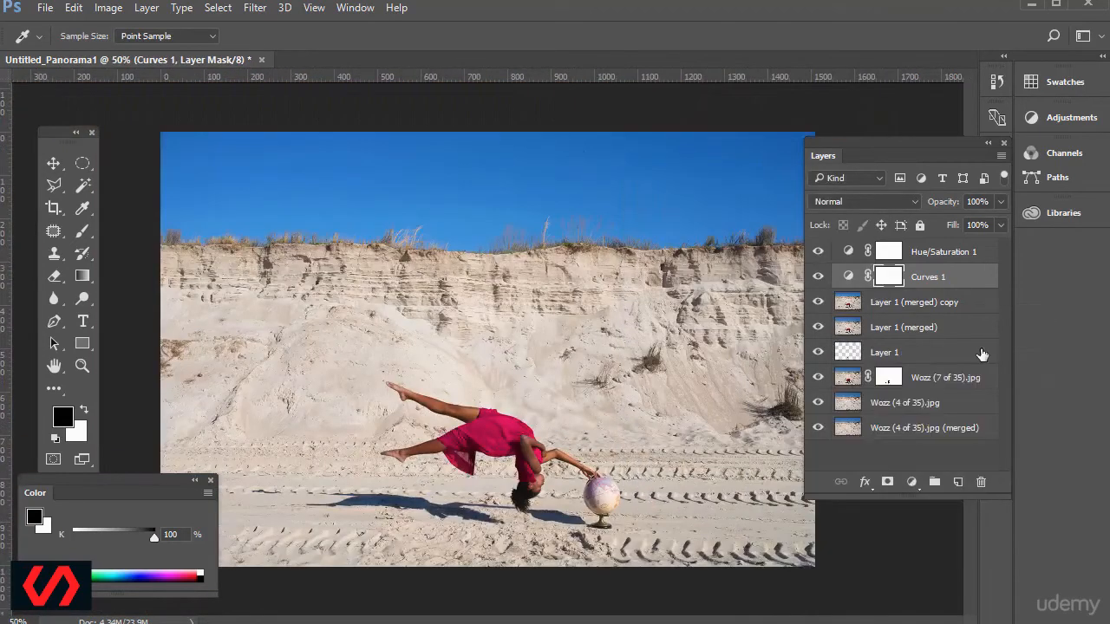
Compare the image with and without the adjustment layers, leaving Hue/Saturation 1 selected.
{"action": "left_click", "coordinate": [818, 253]}
{"action": "left_click", "coordinate": [926, 258]}
{"action": "key", "text": "b"}
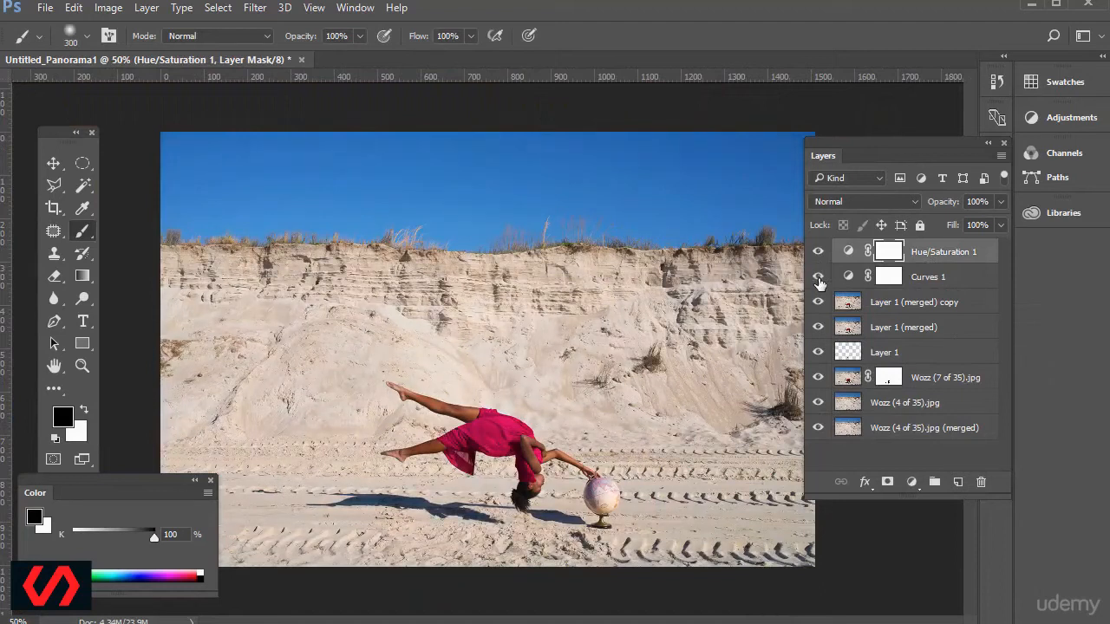
{"action": "left_click_drag", "start_coordinate": [868, 147], "coordinate": [907, 248]}
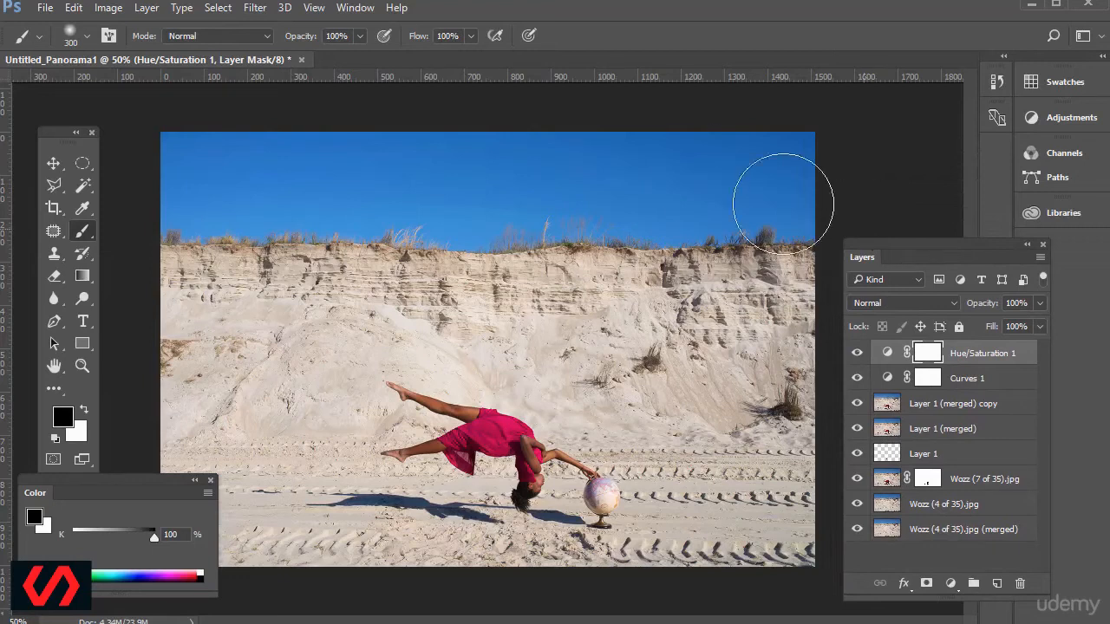
{"action": "left_click", "coordinate": [110, 8]}
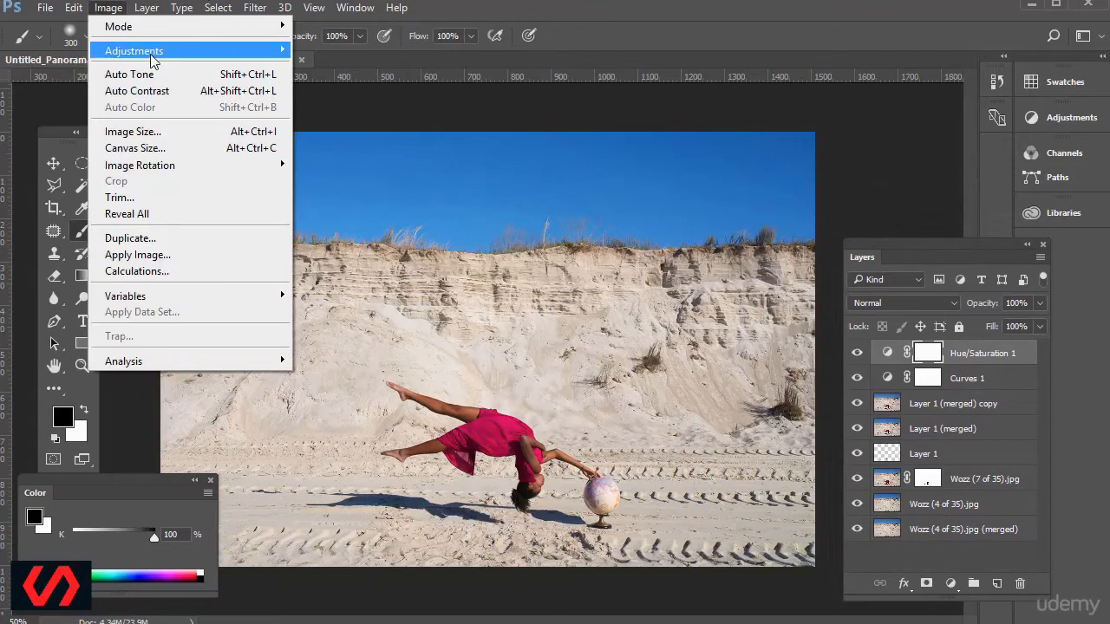
{"action": "mouse_move", "coordinate": [154, 52]}
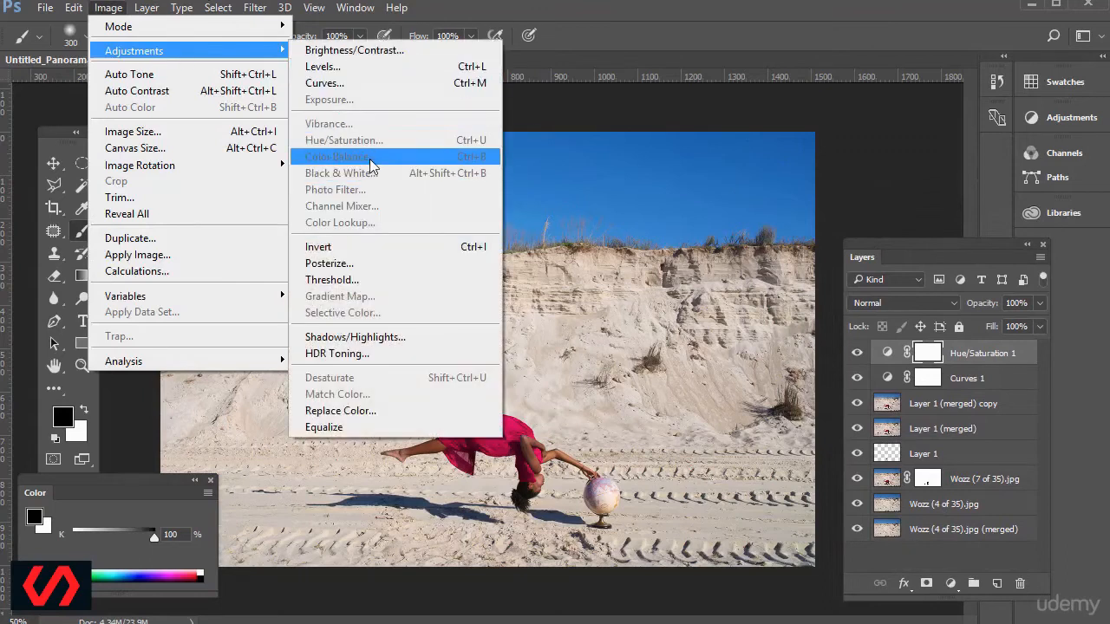
{"action": "left_click", "coordinate": [555, 38]}
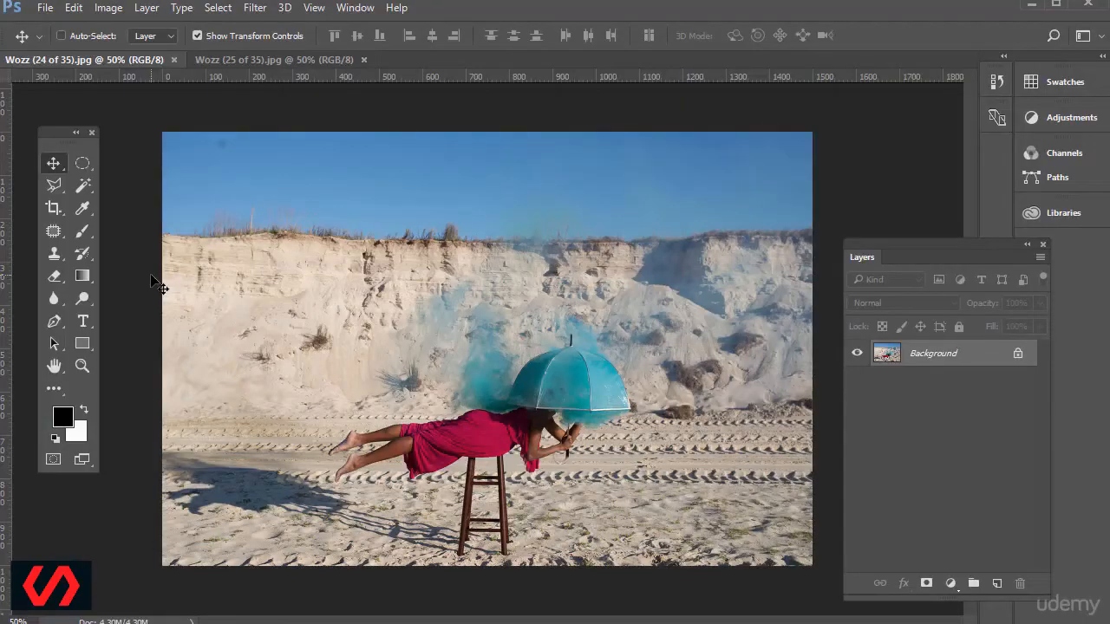
Copy the empty dune photo Wozz (25 of 35).jpg as a new layer onto Wozz (24 of 35).jpg.
{"action": "left_click_drag", "start_coordinate": [234, 59], "coordinate": [261, 147]}
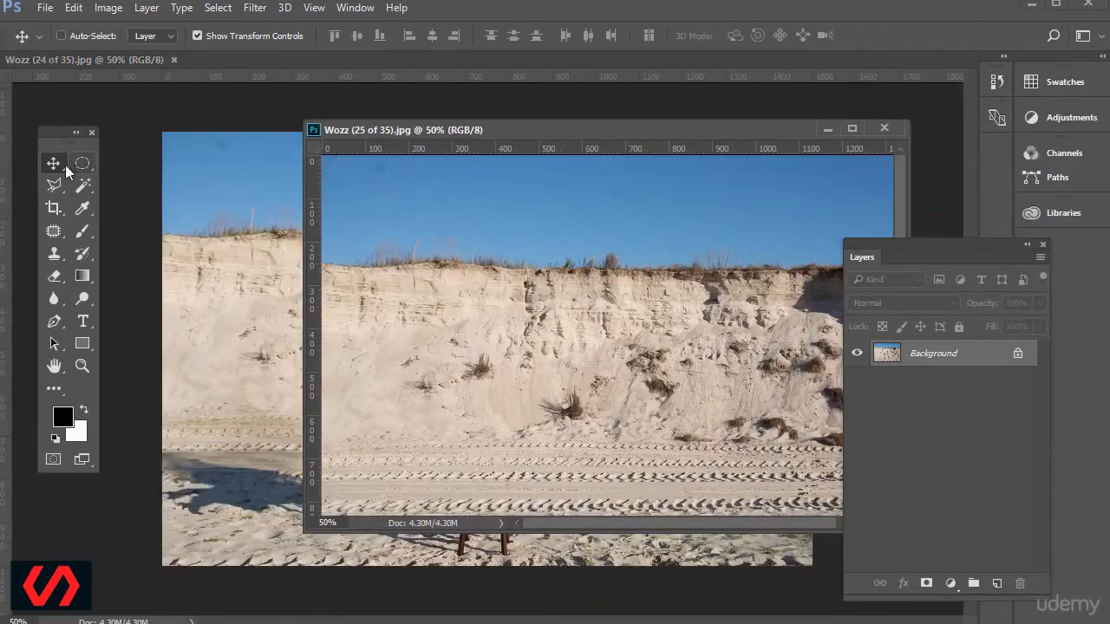
{"action": "left_click_drag", "start_coordinate": [394, 134], "coordinate": [552, 168]}
{"action": "left_click_drag", "start_coordinate": [550, 252], "coordinate": [314, 251]}
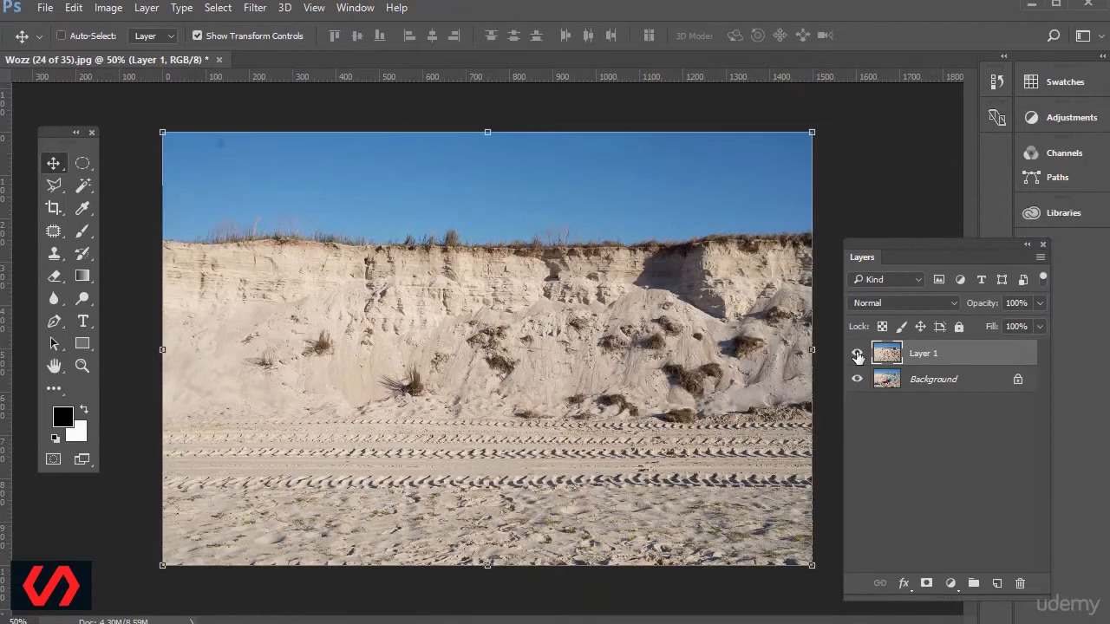
Compare the alignment of the empty dune layer with the photo beneath by repeatedly hiding and showing it.
{"action": "left_click", "coordinate": [857, 355]}
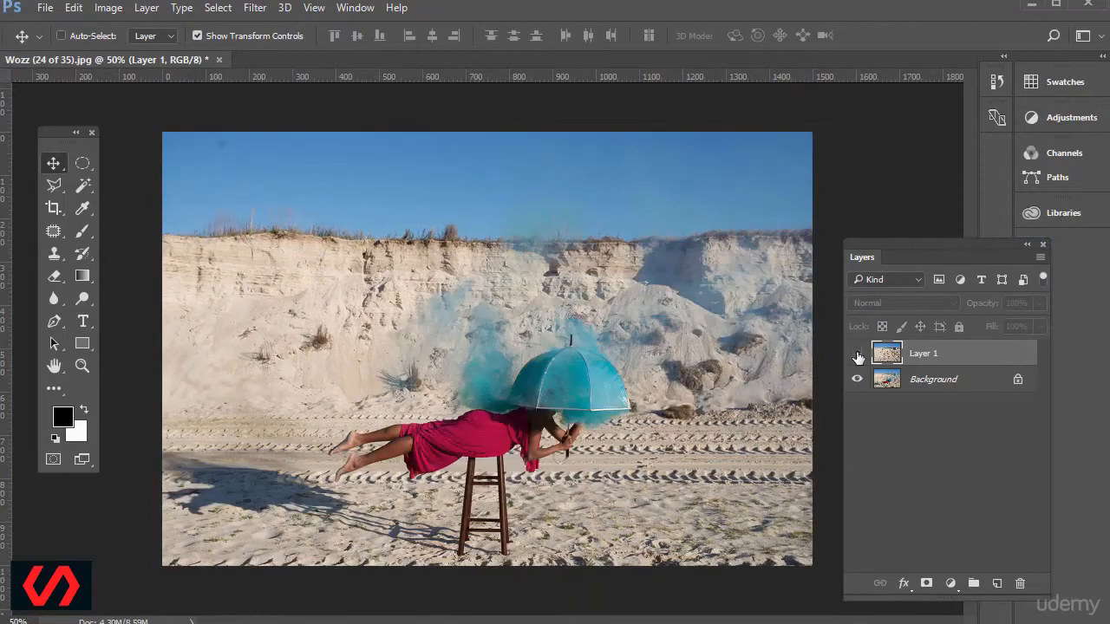
{"action": "left_click", "coordinate": [856, 355]}
{"action": "left_click", "coordinate": [857, 355]}
{"action": "left_click", "coordinate": [856, 355]}
{"action": "left_click", "coordinate": [856, 355]}
{"action": "left_click", "coordinate": [857, 355]}
{"action": "left_click", "coordinate": [857, 355]}
{"action": "left_click", "coordinate": [857, 355]}
{"action": "left_click", "coordinate": [857, 354]}
{"action": "left_click", "coordinate": [856, 354]}
Try aligning Layer 1 by hand at 47% opacity over the Background photo, and close the document without saving.
{"action": "left_click", "coordinate": [1040, 305]}
{"action": "left_click_drag", "start_coordinate": [1039, 326], "coordinate": [996, 324]}
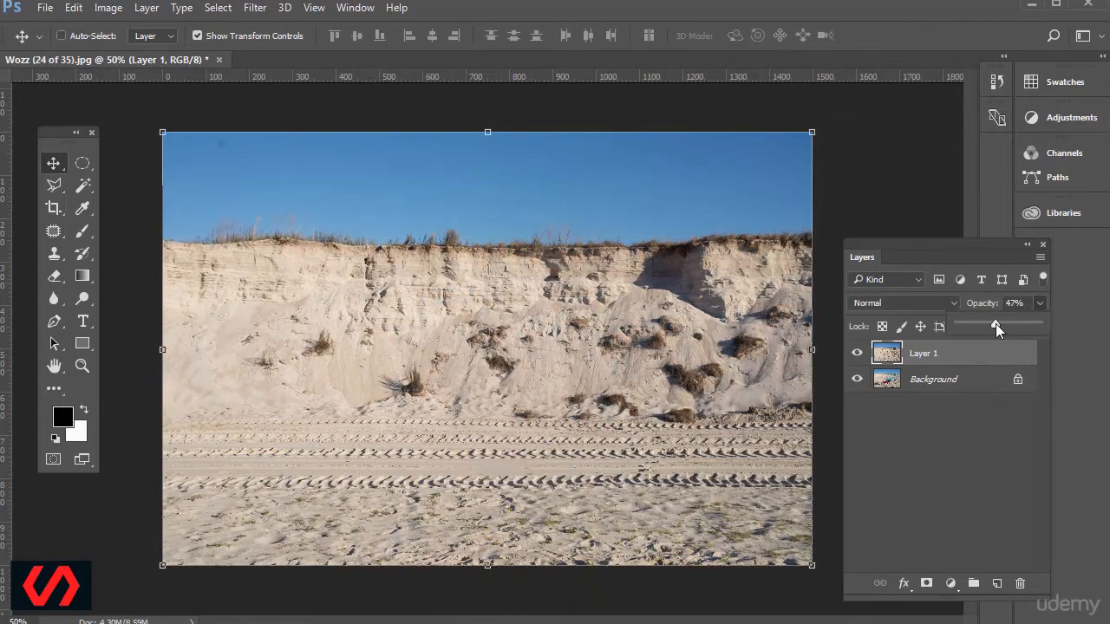
{"action": "mouse_move", "coordinate": [639, 316]}
{"action": "left_mouse_down"}
{"action": "mouse_move", "coordinate": [641, 268]}
{"action": "mouse_move", "coordinate": [643, 327]}
{"action": "left_mouse_up"}
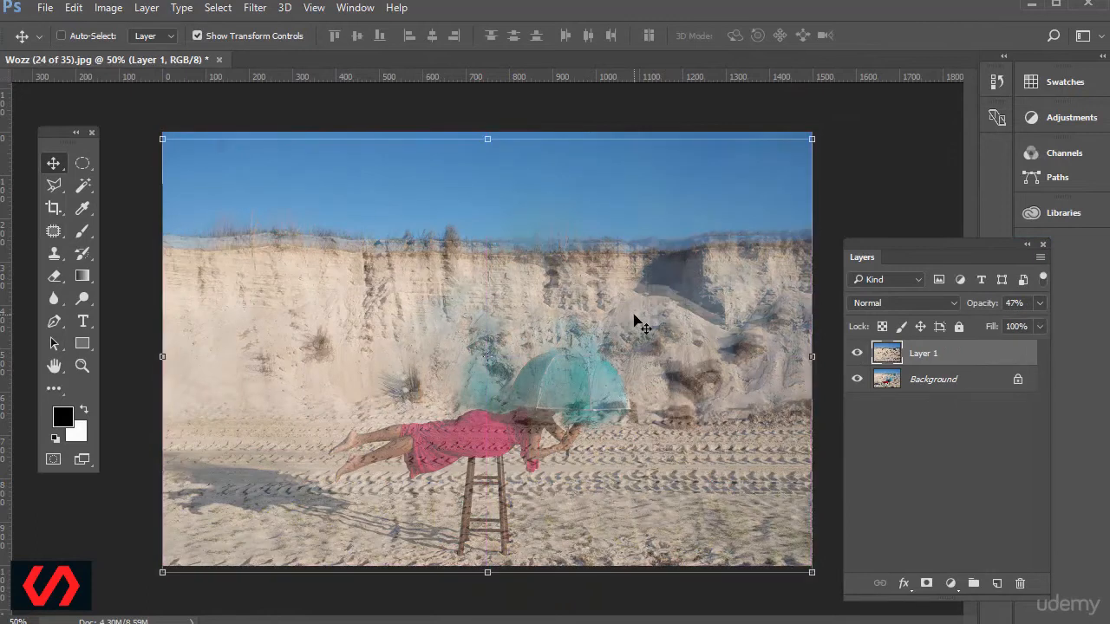
{"action": "key", "text": "Up"}
{"action": "key", "text": "Up"}
{"action": "key", "text": "Up"}
{"action": "key", "text": "Up"}
{"action": "key", "text": "Up"}
{"action": "key", "text": "Up"}
{"action": "key", "text": "Up"}
{"action": "key", "text": "Up"}
{"action": "key", "text": "Up"}
{"action": "key", "text": "Up"}
{"action": "key", "text": "Up"}
{"action": "key", "text": "Up"}
{"action": "key", "text": "Up"}
{"action": "key", "text": "Up"}
{"action": "key", "text": "Up"}
{"action": "key", "text": "Up"}
{"action": "key", "text": "Up"}
{"action": "key", "text": "Up"}
{"action": "key", "text": "Up"}
{"action": "key", "text": "Up"}
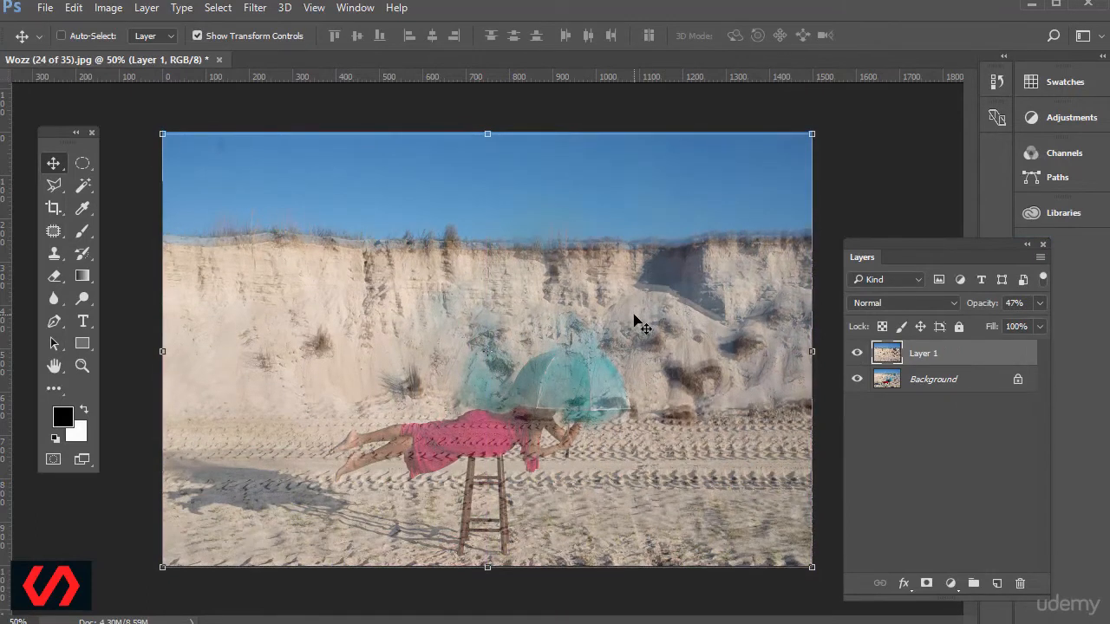
{"action": "key", "text": "Up"}
{"action": "key", "text": "Right"}
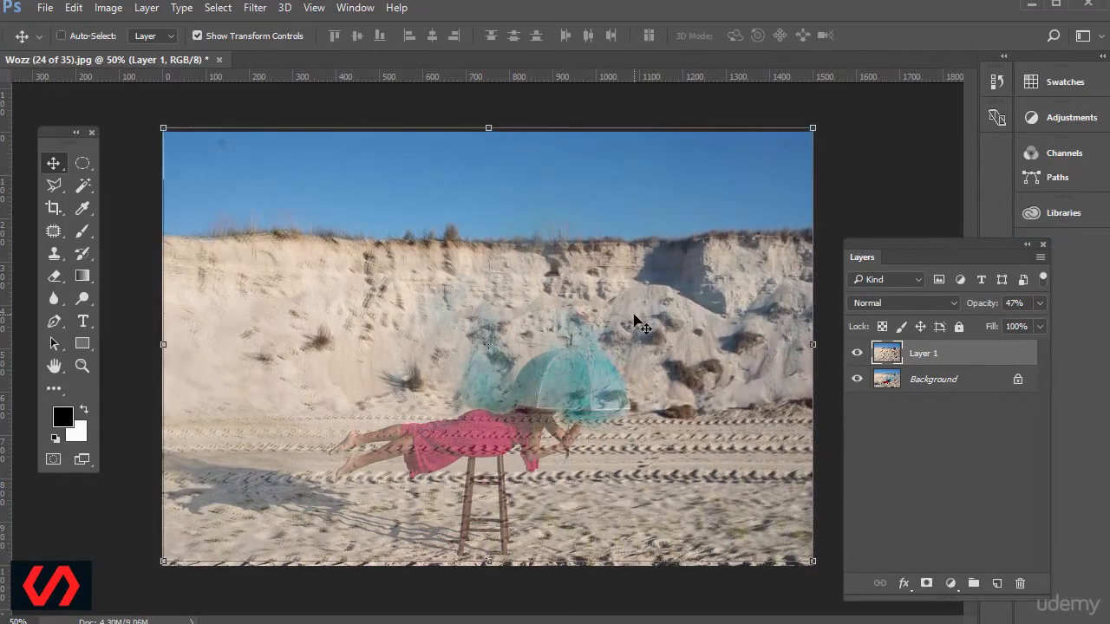
{"action": "left_click", "coordinate": [217, 59]}
{"action": "left_click", "coordinate": [324, 392]}
Photomerge Wozz (24 of 35) and Wozz (25 of 35) from Follow Along Project 2 with Auto layout and Blend Images Together off.
{"action": "left_click", "coordinate": [45, 7]}
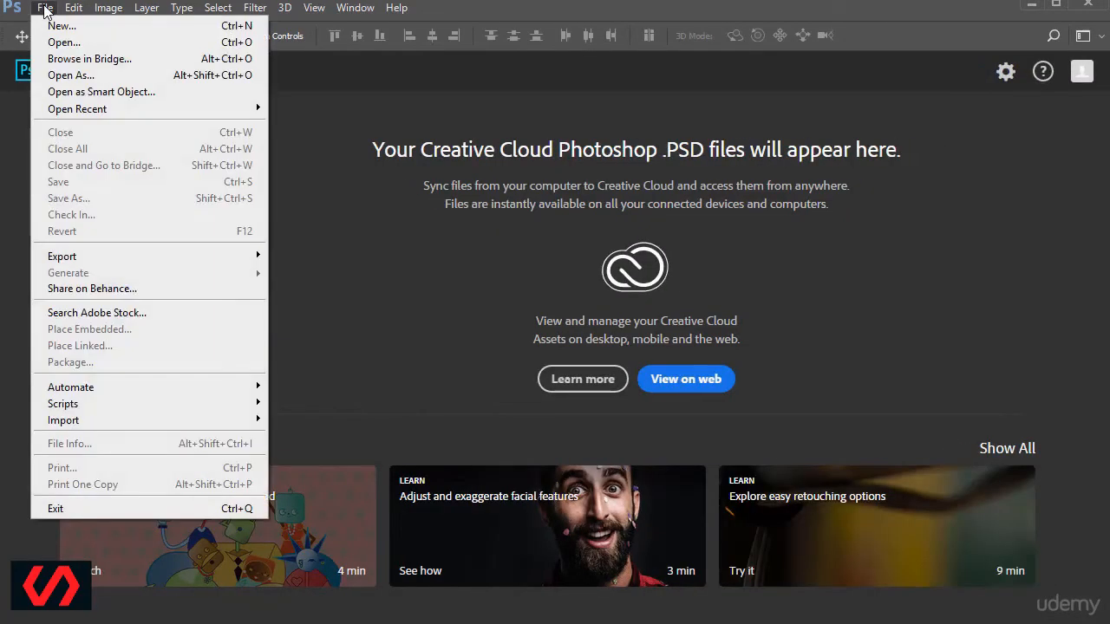
{"action": "mouse_move", "coordinate": [171, 392]}
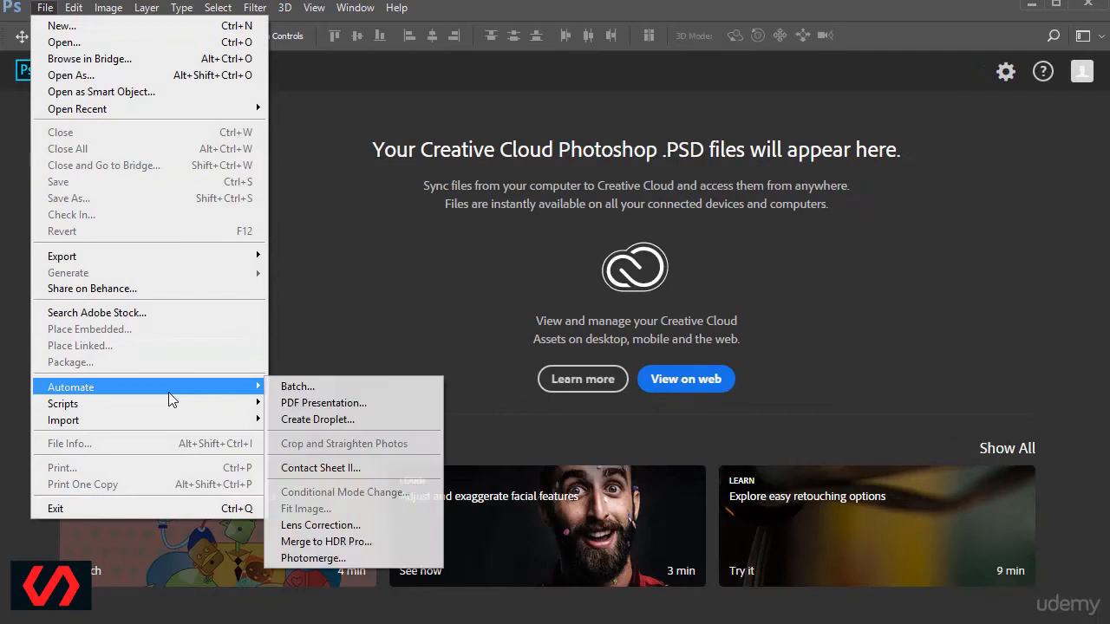
{"action": "left_click", "coordinate": [325, 559]}
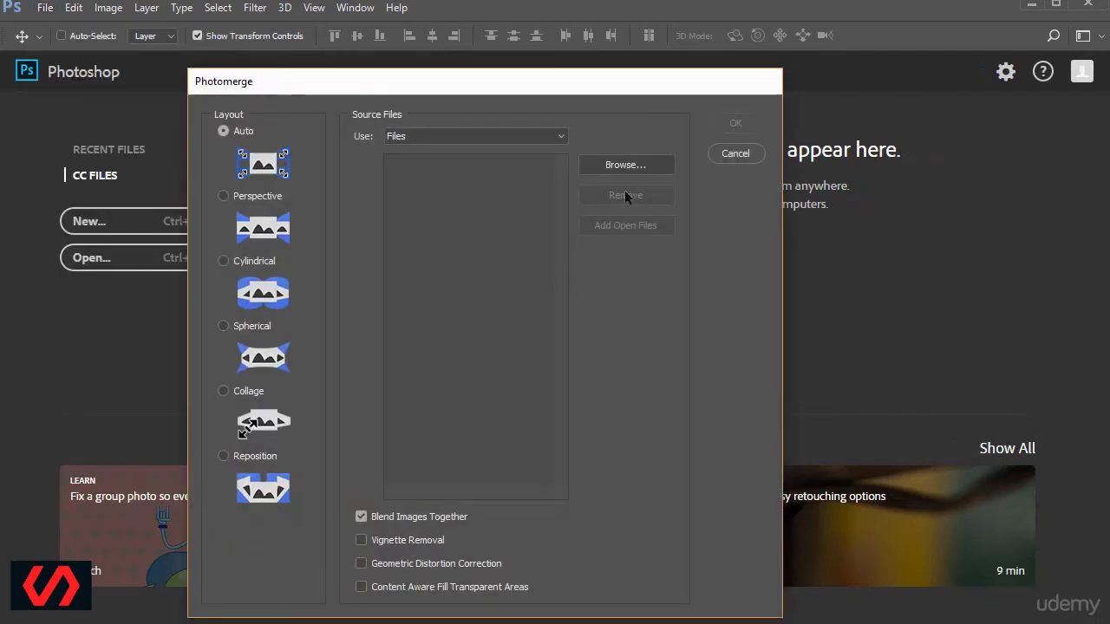
{"action": "left_click", "coordinate": [633, 165]}
{"action": "left_click", "coordinate": [485, 215]}
{"action": "left_click", "coordinate": [425, 213], "text": "ctrl"}
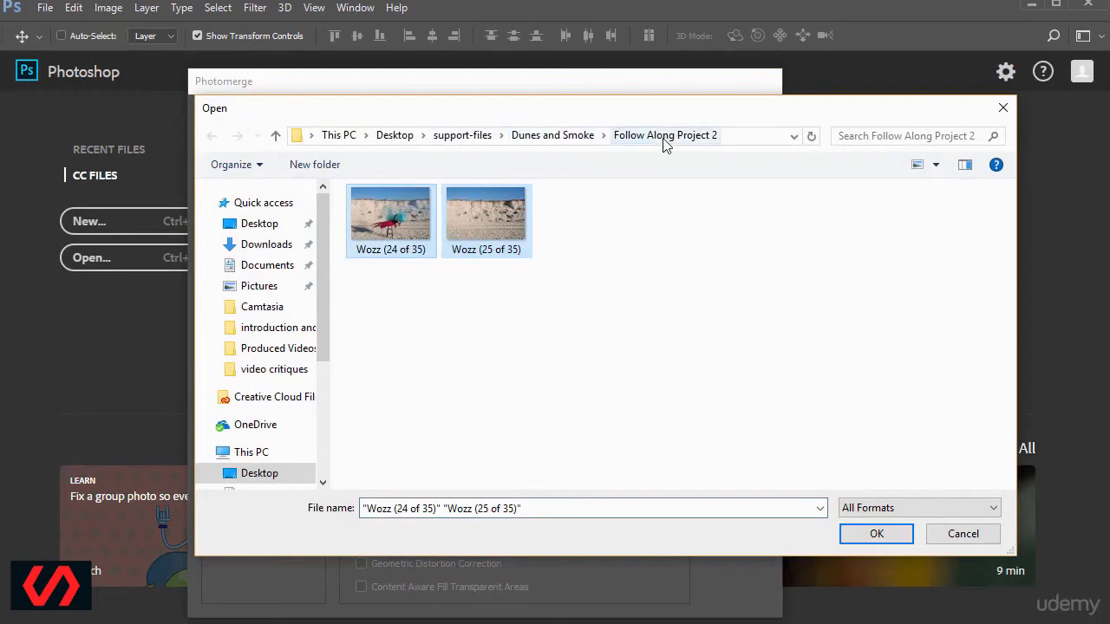
{"action": "left_click", "coordinate": [876, 536]}
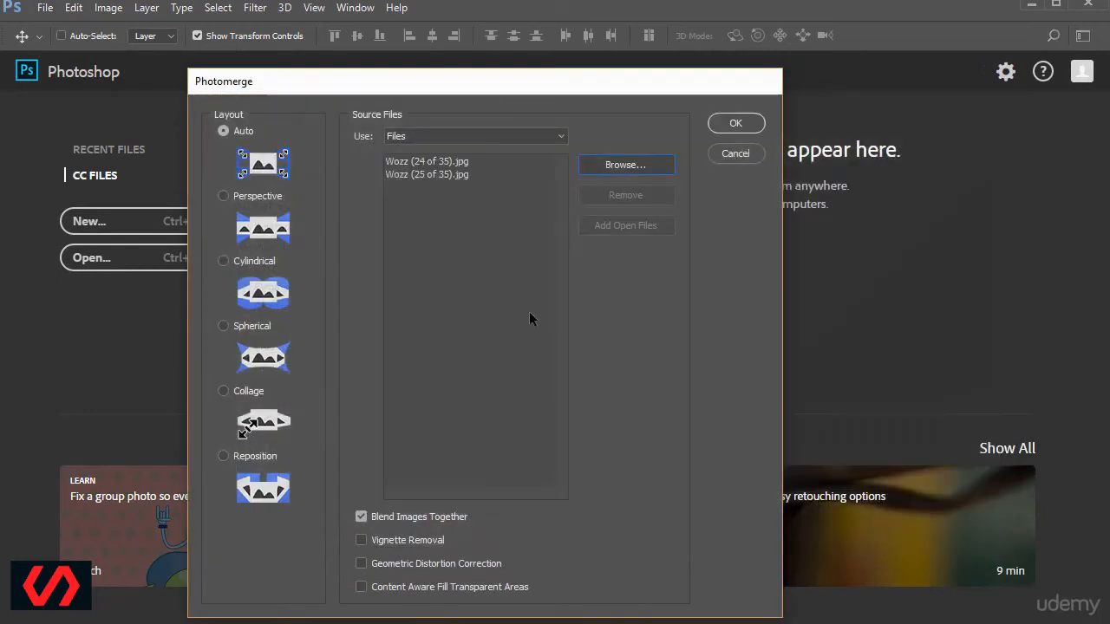
{"action": "left_click", "coordinate": [361, 517]}
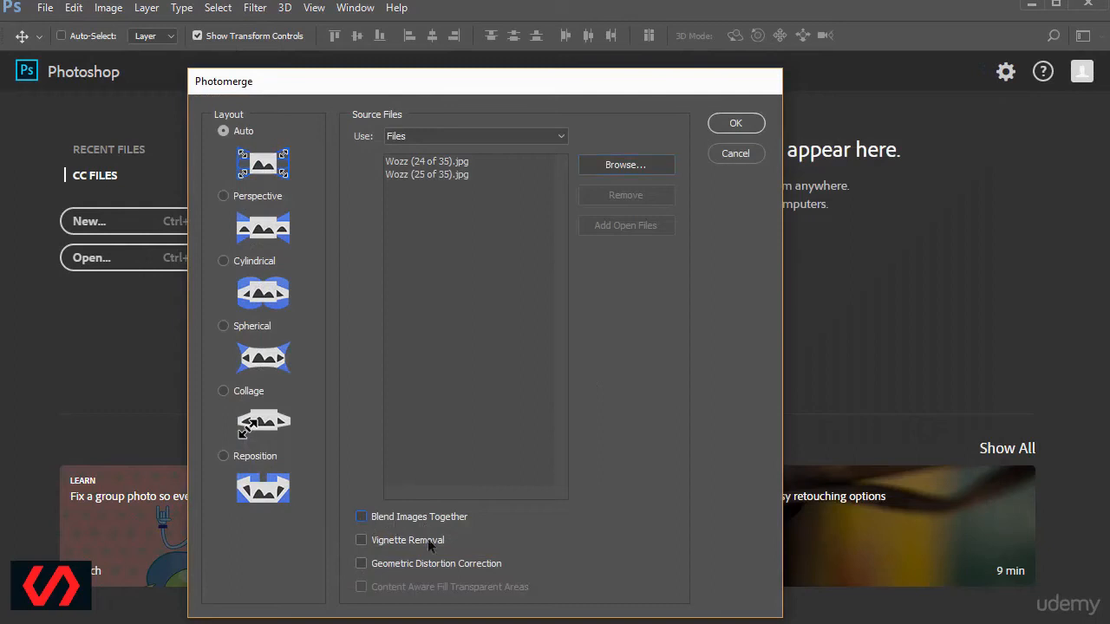
{"action": "left_click", "coordinate": [739, 126]}
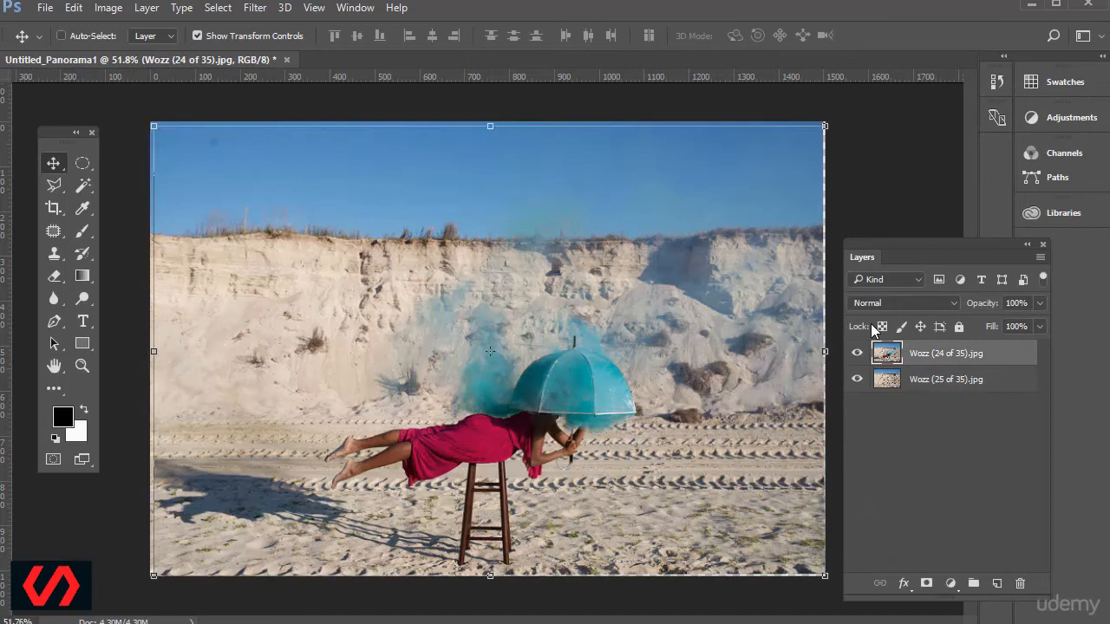
Compare the two merged photo layers by toggling their visibility, and leave Wozz (24 of 35).jpg hidden.
{"action": "left_click", "coordinate": [857, 355]}
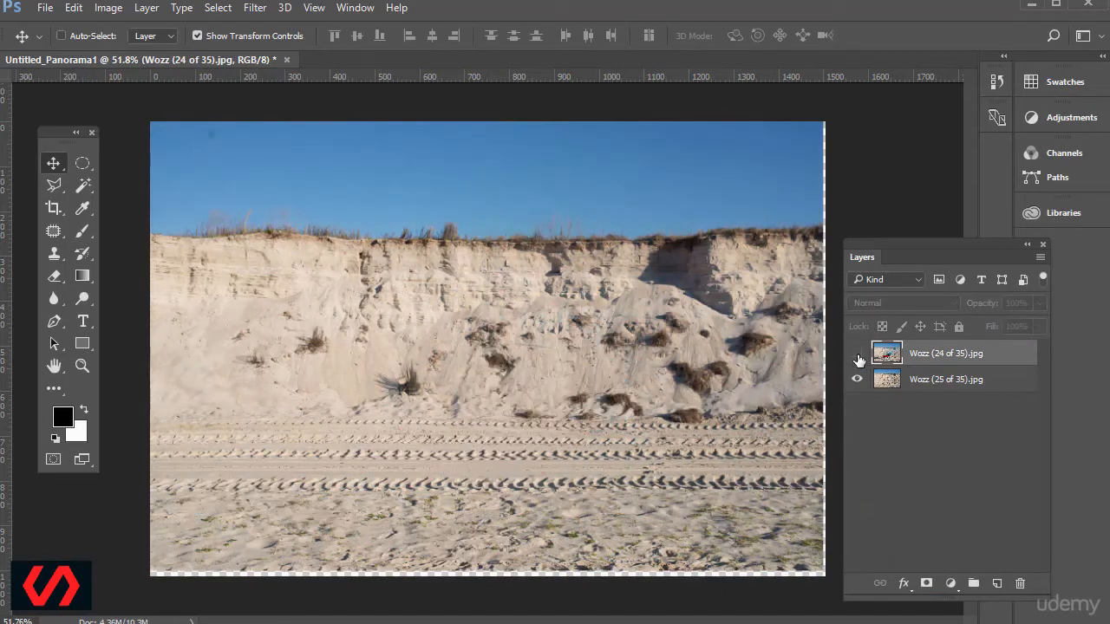
{"action": "left_click", "coordinate": [858, 378]}
{"action": "left_click", "coordinate": [858, 378]}
{"action": "left_click", "coordinate": [857, 354]}
{"action": "left_click", "coordinate": [858, 355]}
Clear the crop size values and try cropping the canvas to remove the transparent edge strips.
{"action": "left_click", "coordinate": [54, 209]}
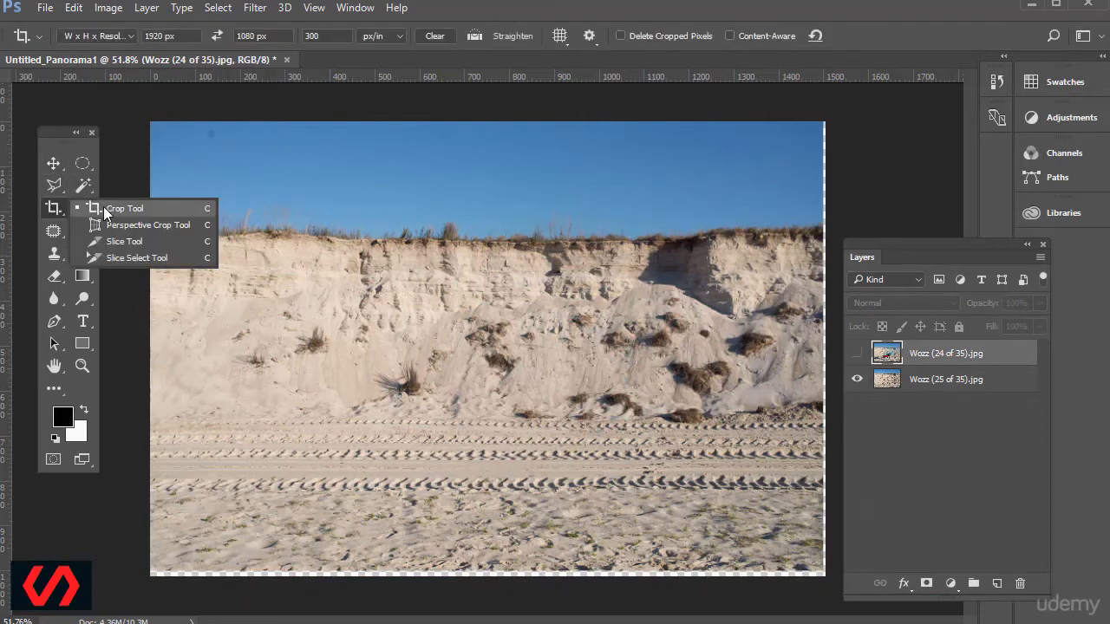
{"action": "left_click", "coordinate": [435, 36]}
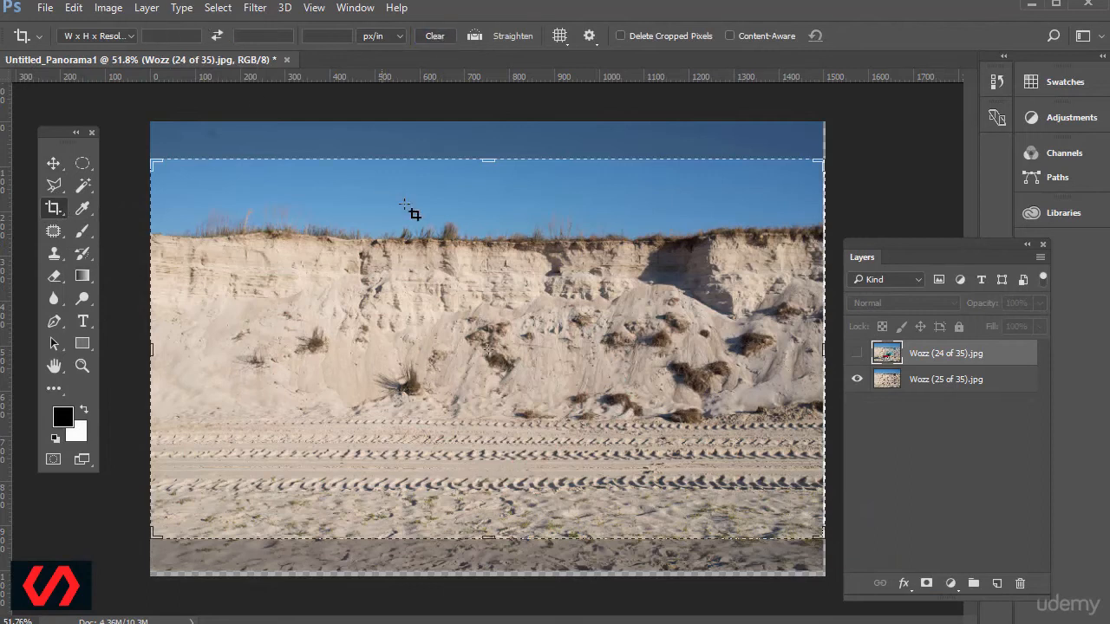
{"action": "left_click_drag", "start_coordinate": [486, 161], "coordinate": [490, 147]}
{"action": "mouse_move", "coordinate": [821, 549]}
{"action": "left_mouse_down"}
{"action": "mouse_move", "coordinate": [822, 484]}
{"action": "mouse_move", "coordinate": [819, 565]}
{"action": "left_mouse_up"}
{"action": "key", "text": "Return"}
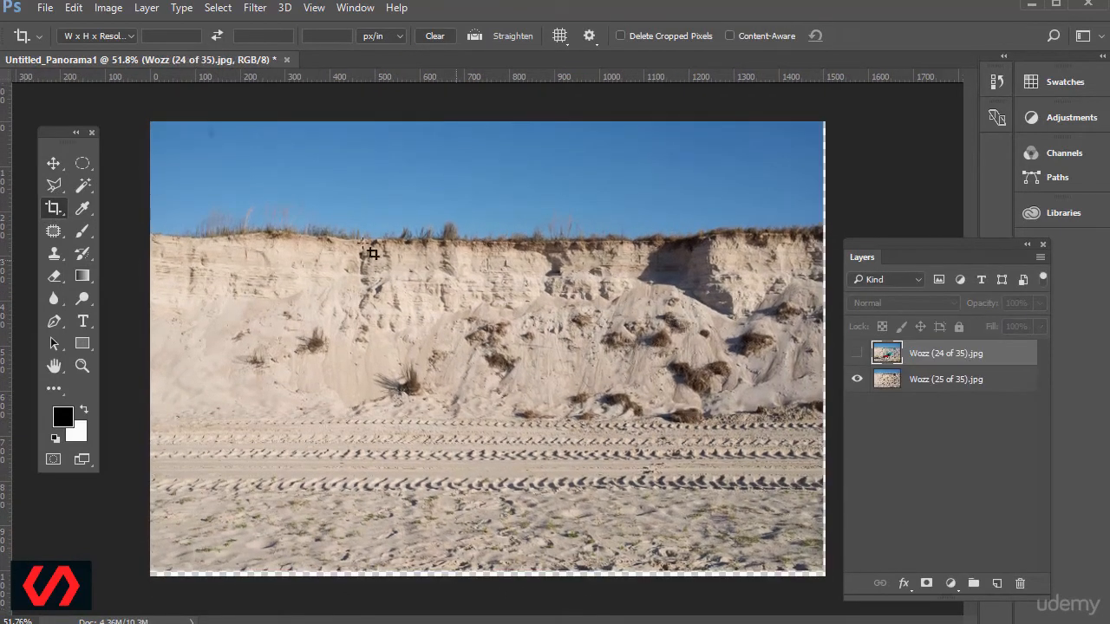
Select the transparent strips along the bottom and right edges of the Wozz (25 of 35).jpg layer with rectangular marquees.
{"action": "left_click", "coordinate": [887, 380]}
{"action": "right_click", "coordinate": [82, 163]}
{"action": "left_click", "coordinate": [148, 178]}
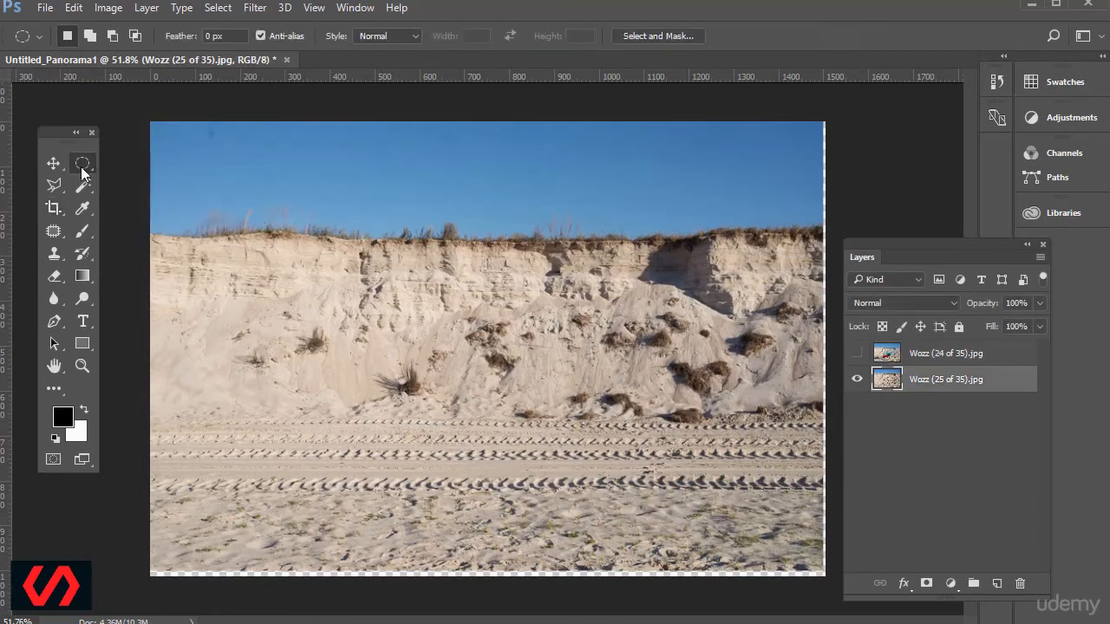
{"action": "right_click", "coordinate": [82, 163]}
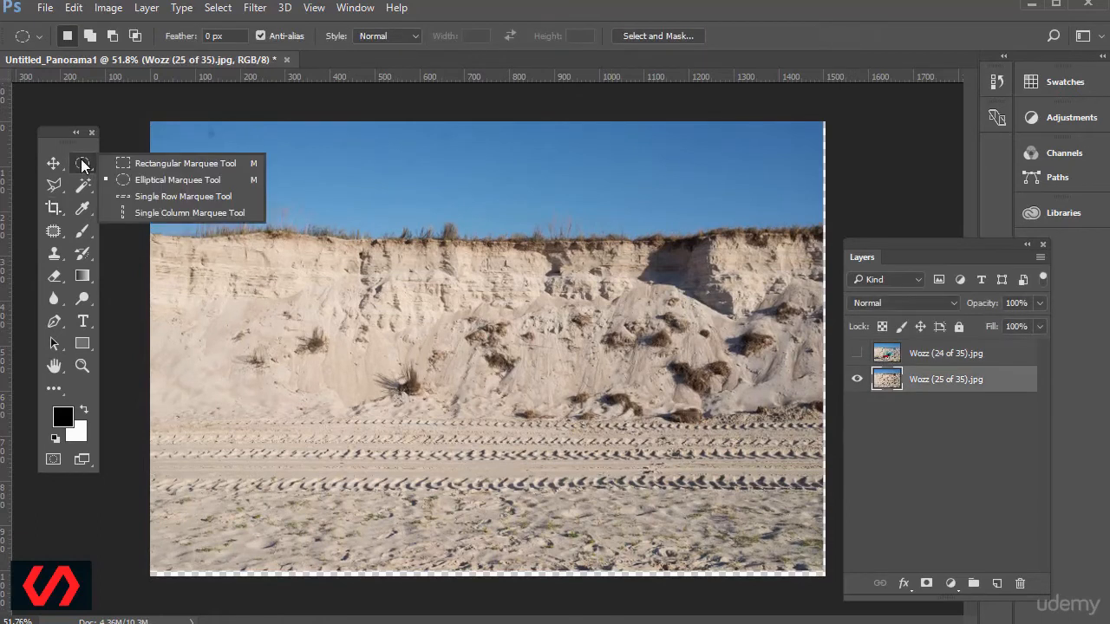
{"action": "left_click", "coordinate": [173, 162]}
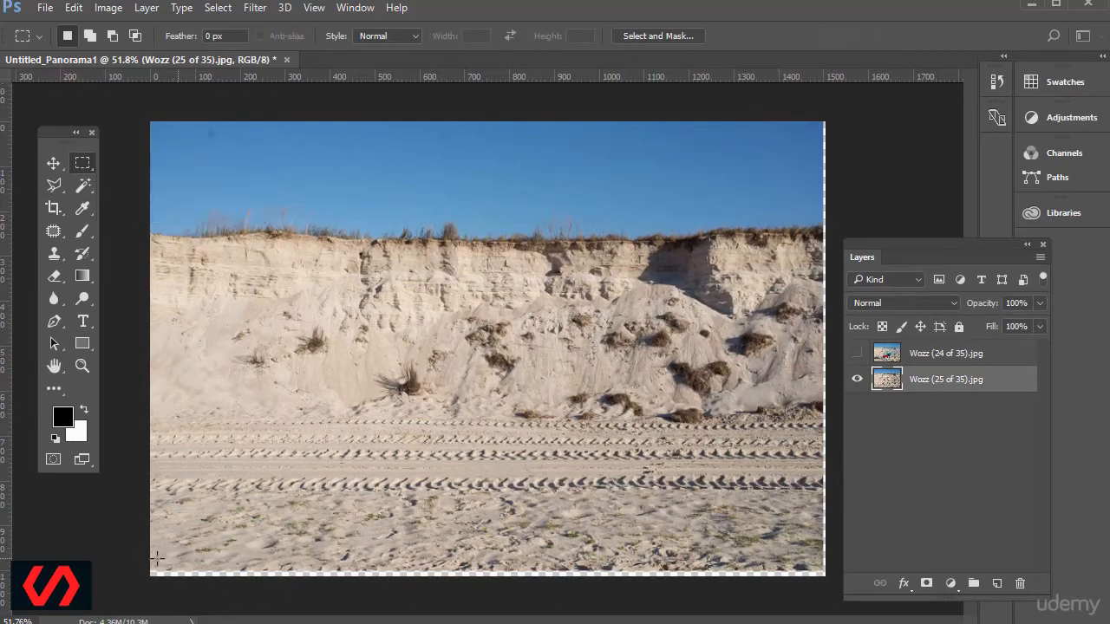
{"action": "left_click_drag", "start_coordinate": [148, 550], "coordinate": [839, 583]}
{"action": "left_click_drag", "start_coordinate": [816, 113], "coordinate": [997, 580]}
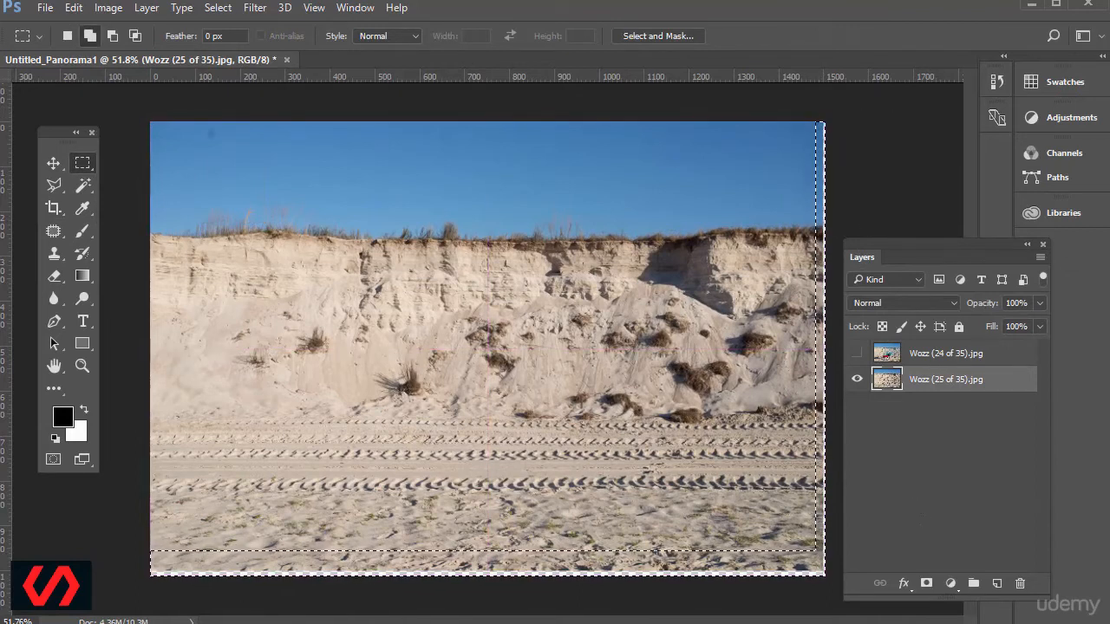
Fill the selected edge strips with Content-Aware contents in Normal mode at 100% opacity, with Color Adaptation off.
{"action": "left_click", "coordinate": [79, 12]}
{"action": "left_click", "coordinate": [65, 272]}
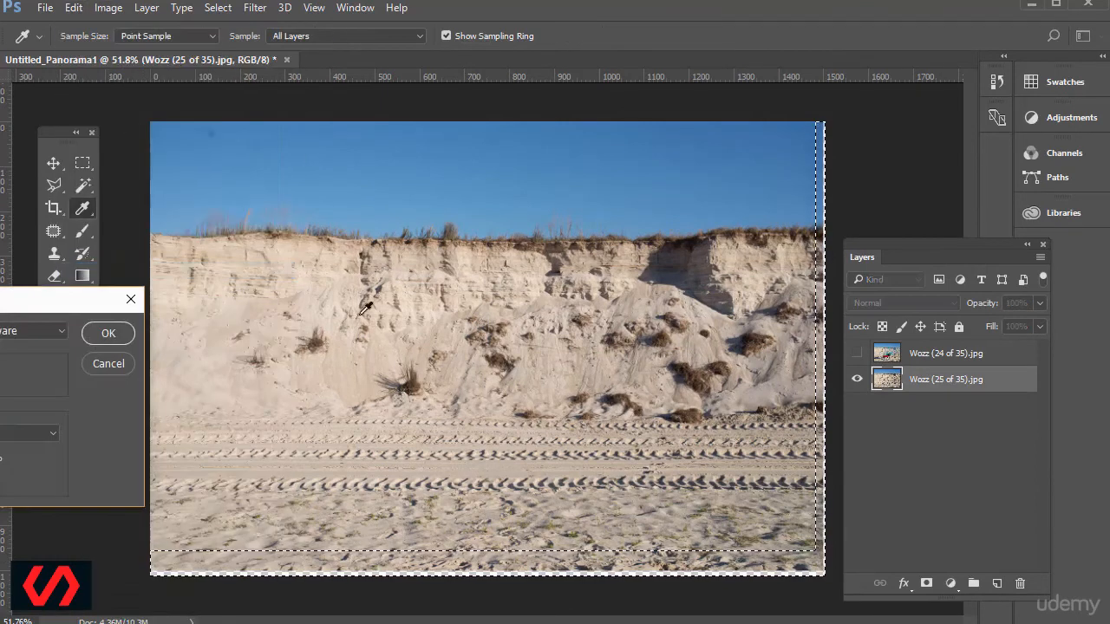
{"action": "left_click", "coordinate": [480, 265]}
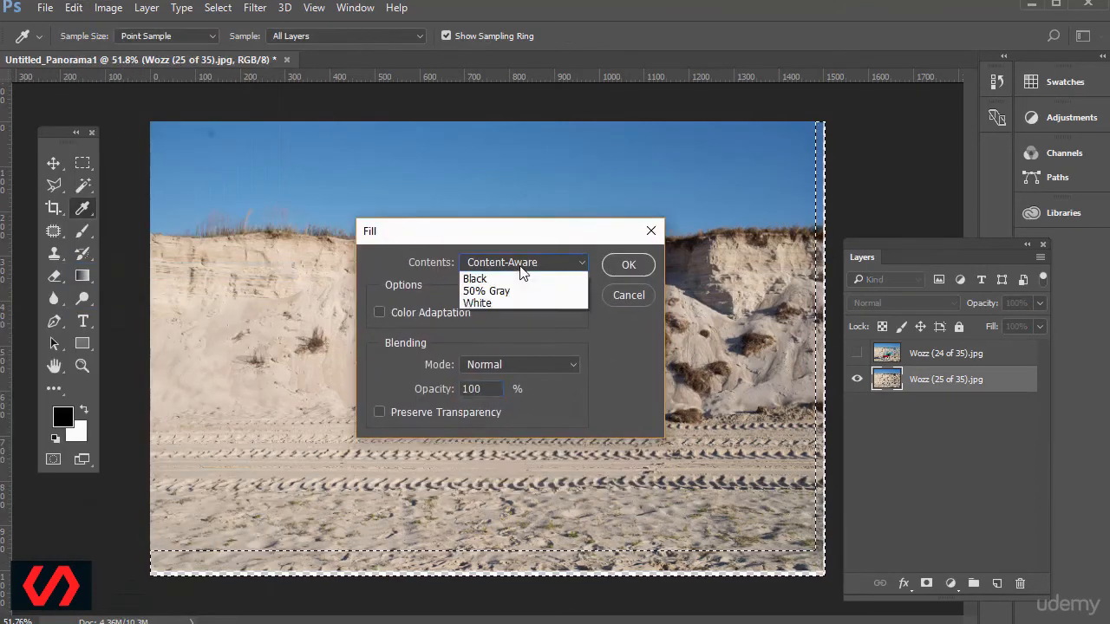
{"action": "left_click", "coordinate": [510, 328]}
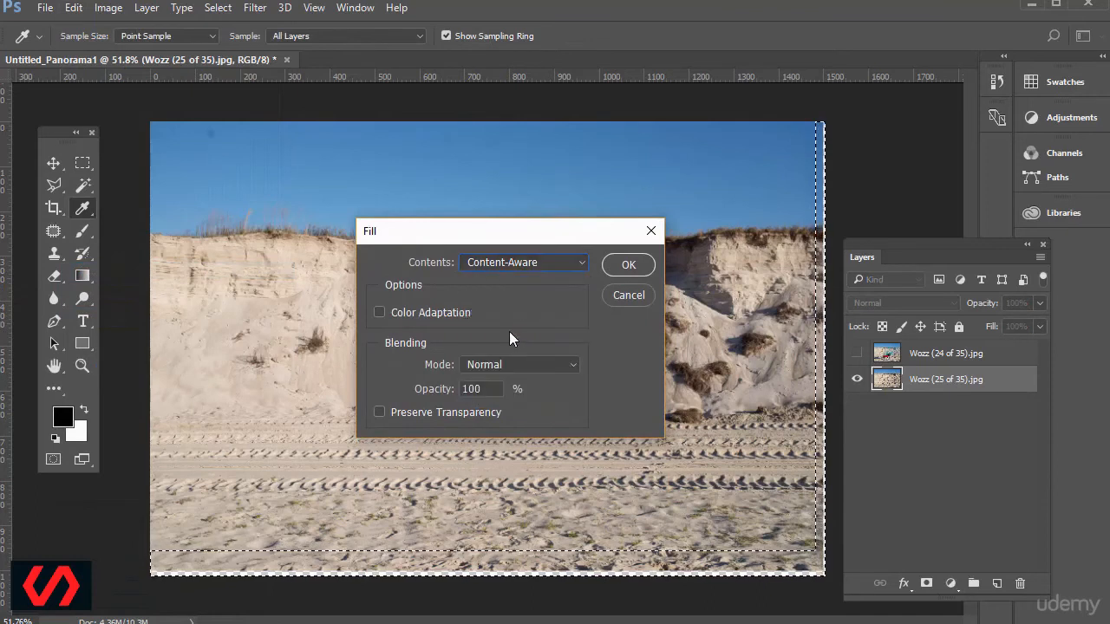
{"action": "left_click", "coordinate": [625, 266]}
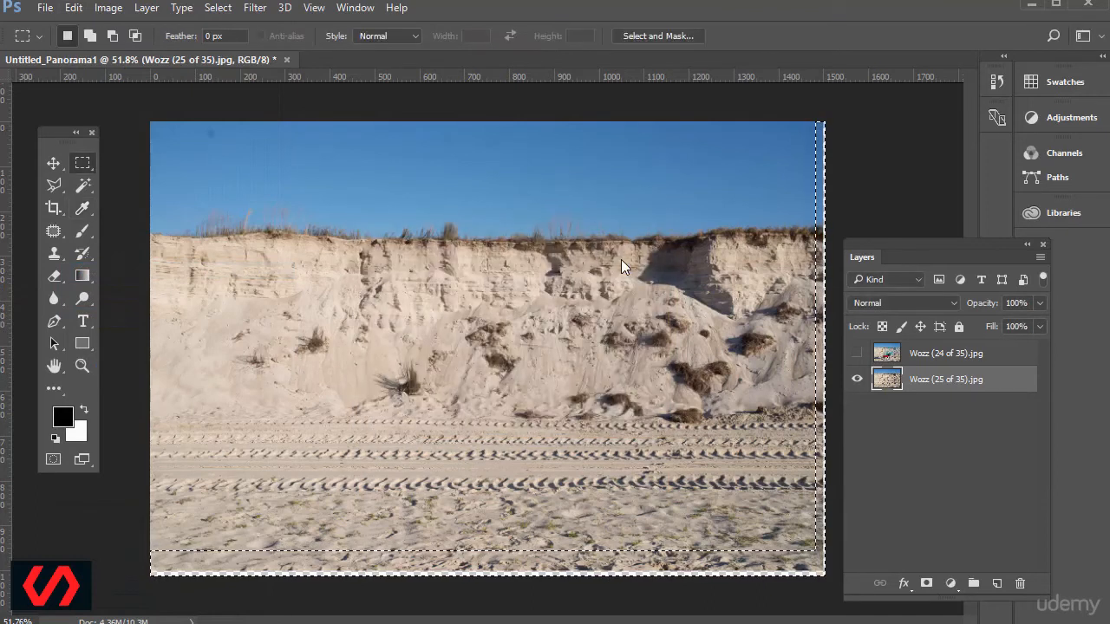
Deselect the filled edge strips, then compare both photos by toggling Wozz (24 of 35).jpg, leaving that layer visible and active.
{"action": "key", "text": "ctrl+d"}
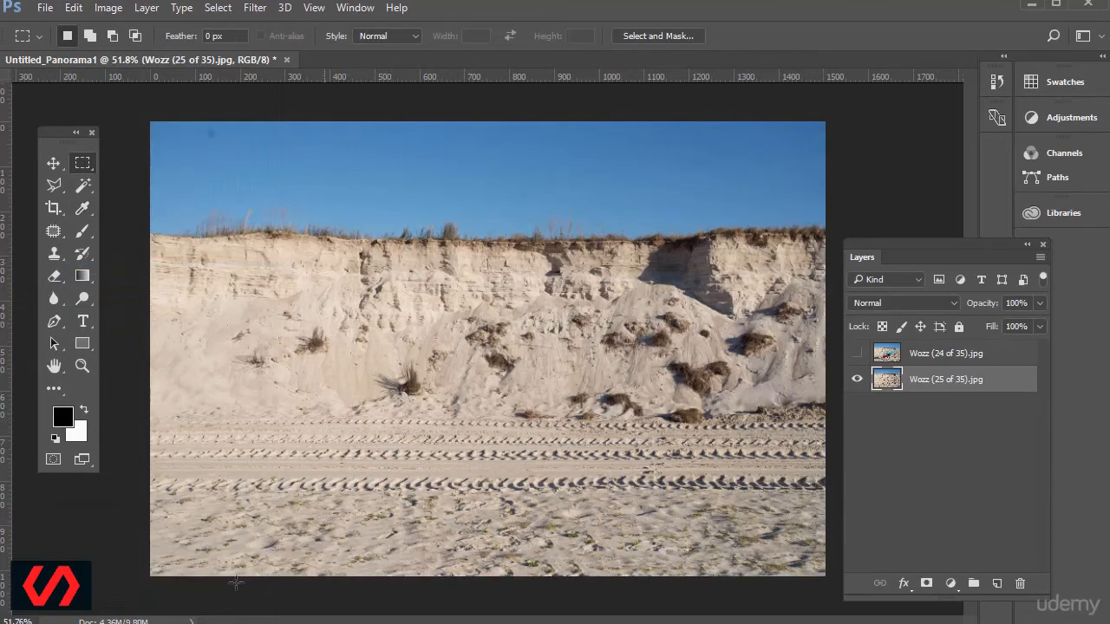
{"action": "mouse_move", "coordinate": [52, 228]}
{"action": "left_mouse_down"}
{"action": "mouse_move", "coordinate": [57, 250]}
{"action": "mouse_move", "coordinate": [121, 252]}
{"action": "left_mouse_up"}
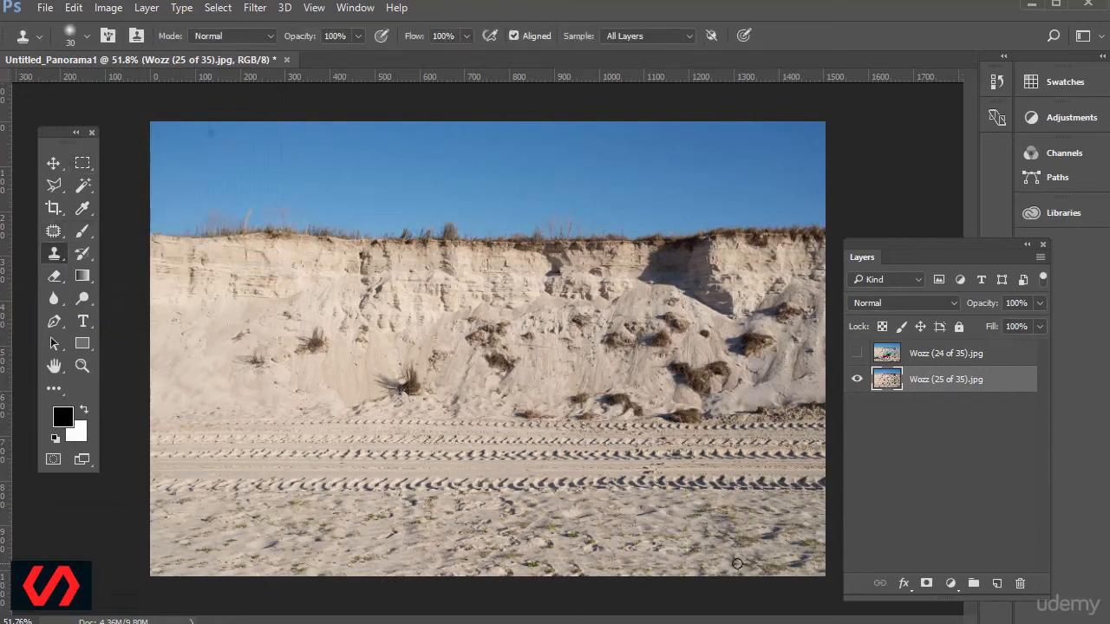
{"action": "left_click", "coordinate": [857, 353]}
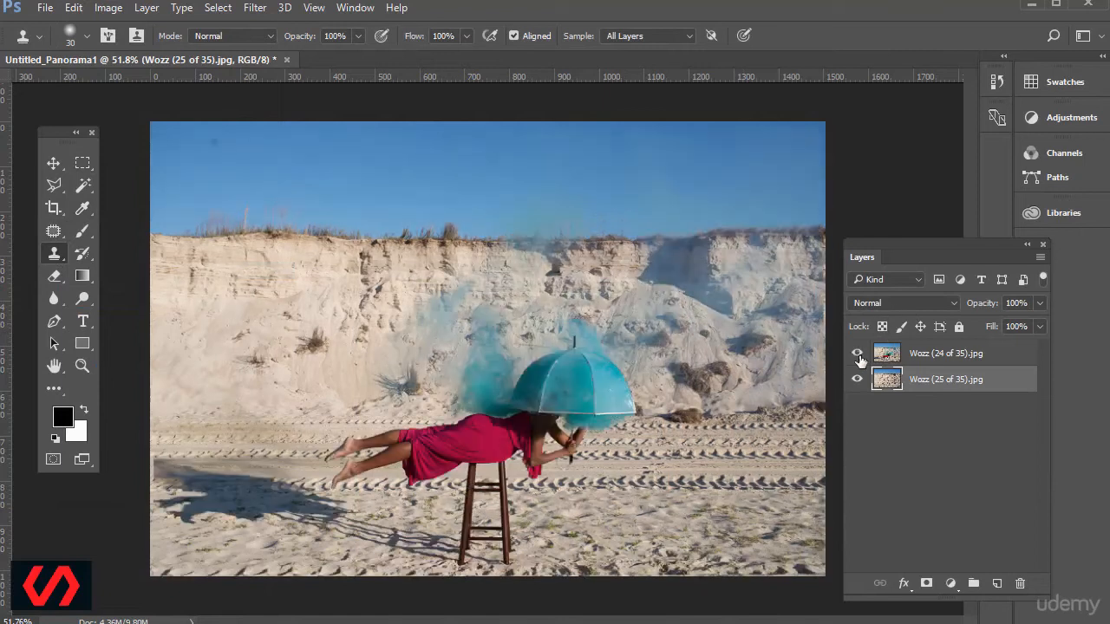
{"action": "left_click", "coordinate": [858, 354]}
{"action": "left_click", "coordinate": [858, 353]}
{"action": "left_click", "coordinate": [858, 354]}
{"action": "left_click", "coordinate": [857, 353]}
{"action": "left_click", "coordinate": [858, 354]}
{"action": "left_click", "coordinate": [858, 353]}
{"action": "left_click", "coordinate": [858, 354]}
{"action": "left_click", "coordinate": [858, 354]}
{"action": "left_click", "coordinate": [858, 354]}
{"action": "left_click", "coordinate": [859, 354]}
{"action": "left_click", "coordinate": [884, 353]}
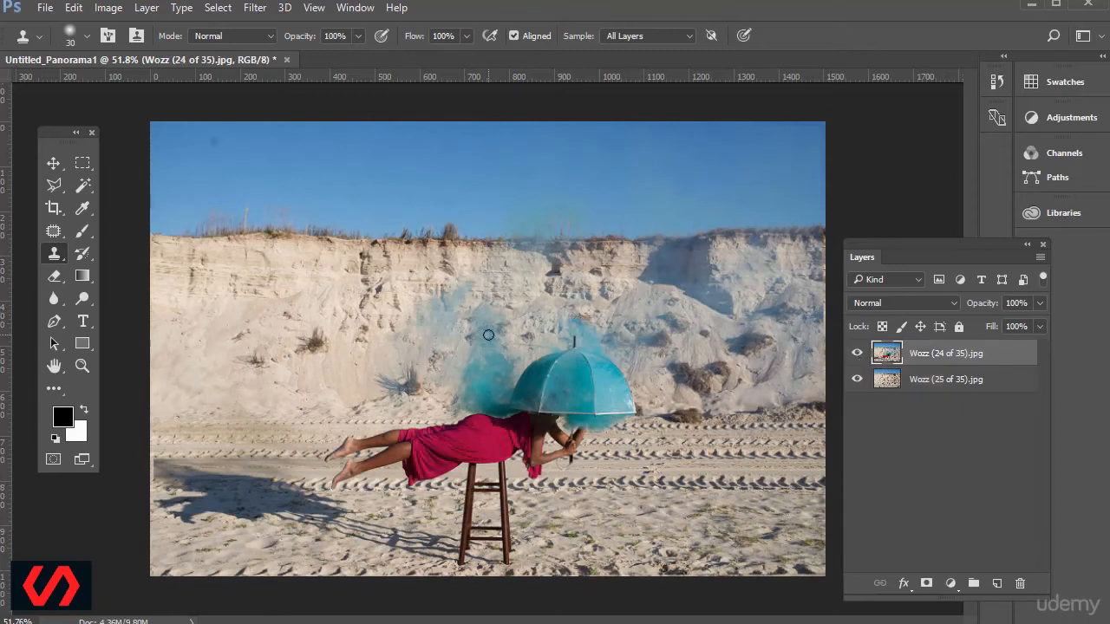
Compare the sand around the stool's legs in both photos by toggling the visibility of Wozz (24 of 35).jpg.
{"action": "left_click", "coordinate": [83, 365]}
{"action": "left_click_drag", "start_coordinate": [425, 508], "coordinate": [552, 579]}
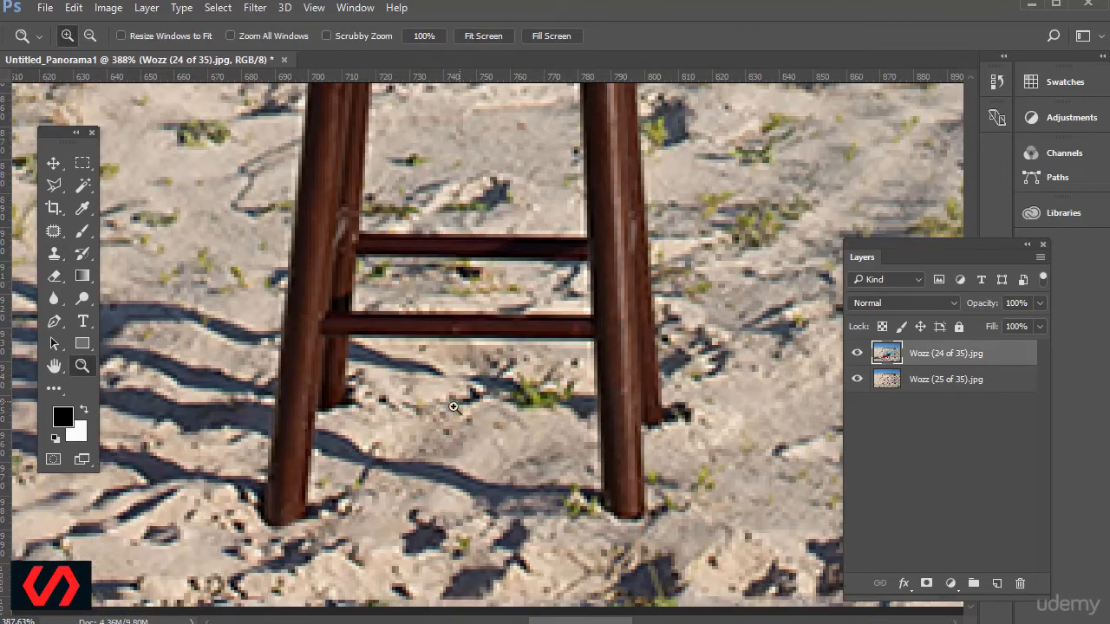
{"action": "key", "text": "ctrl+1"}
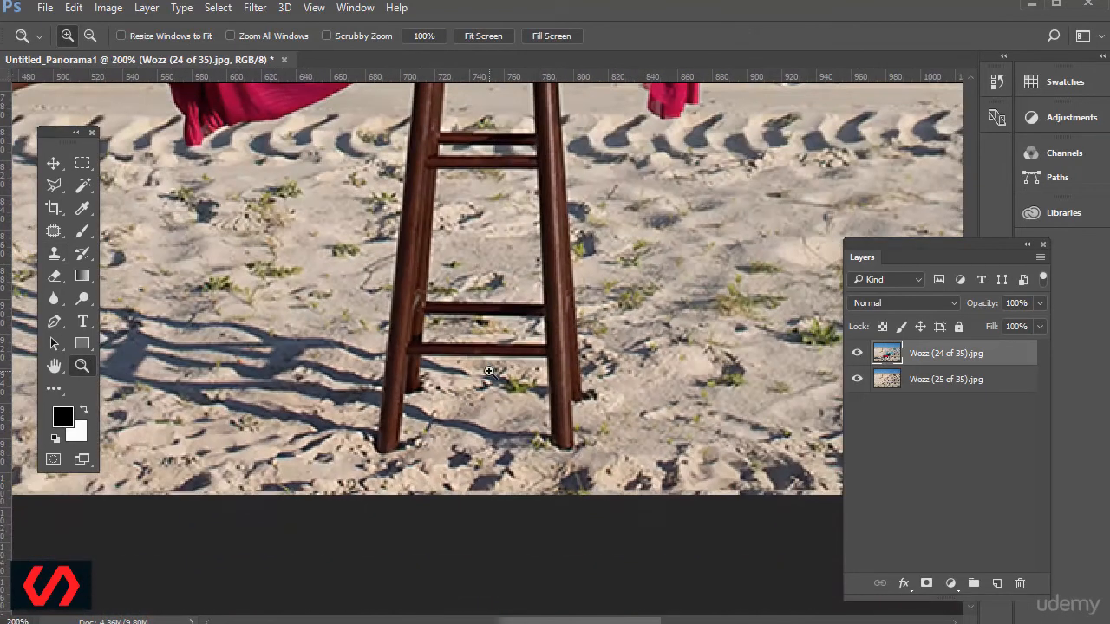
{"action": "left_click", "coordinate": [857, 355]}
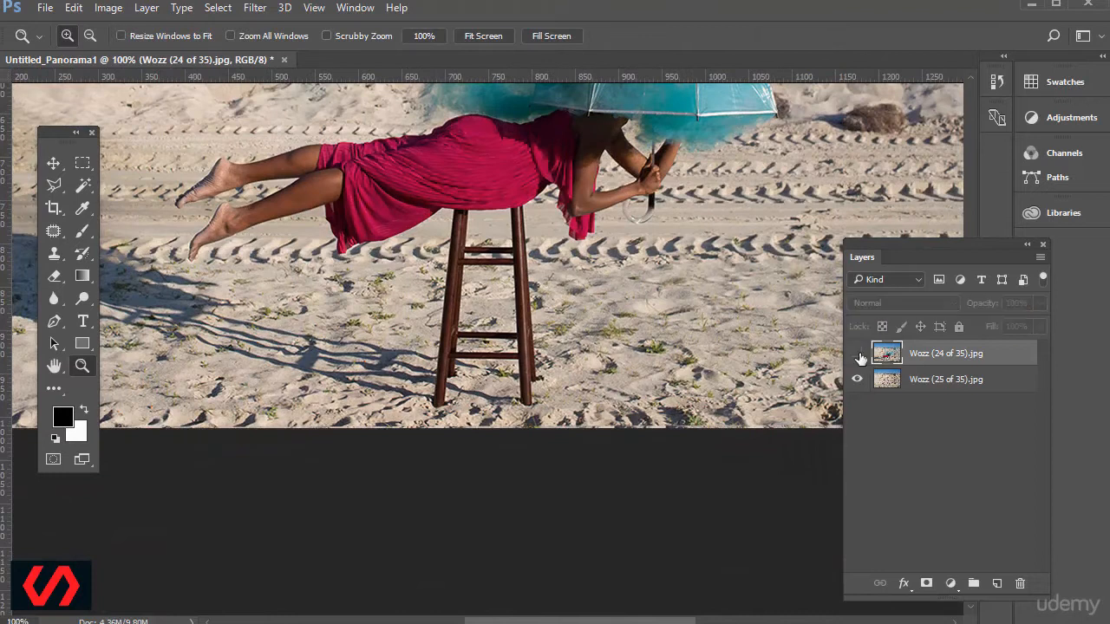
{"action": "left_click", "coordinate": [857, 355]}
{"action": "left_click", "coordinate": [858, 355]}
{"action": "left_click", "coordinate": [857, 355]}
{"action": "left_click", "coordinate": [858, 354]}
{"action": "left_click", "coordinate": [858, 354]}
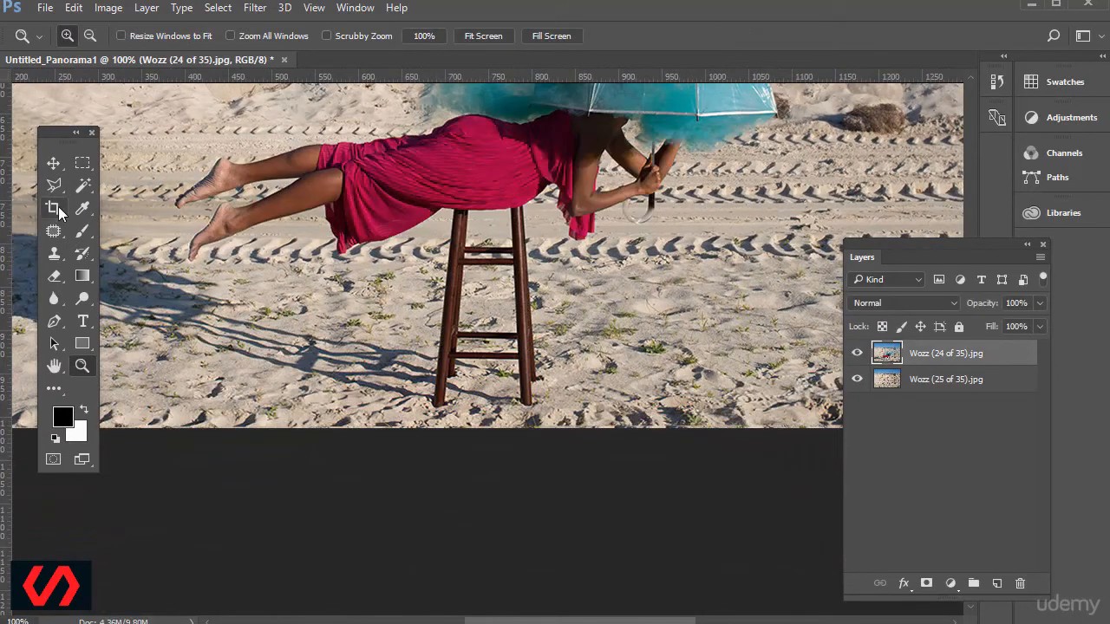
Outline the stool and its shadow with a closed Polygonal Lasso selection, following the dress's lower edge and excluding the body's shadow.
{"action": "left_click_drag", "start_coordinate": [58, 191], "coordinate": [130, 199]}
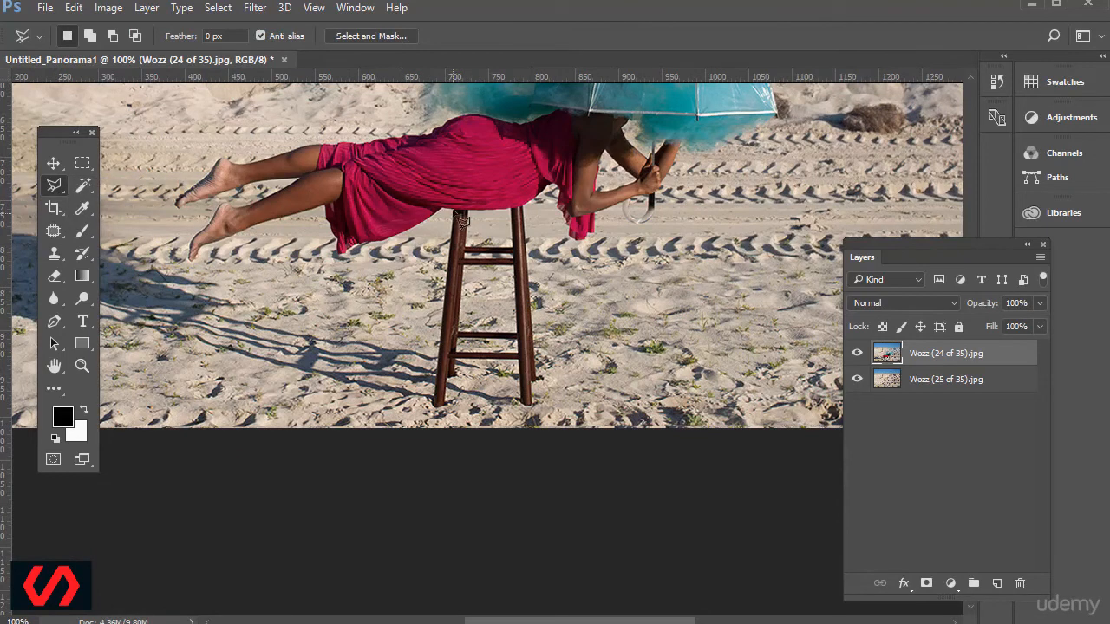
{"action": "key", "text": "ctrl+plus"}
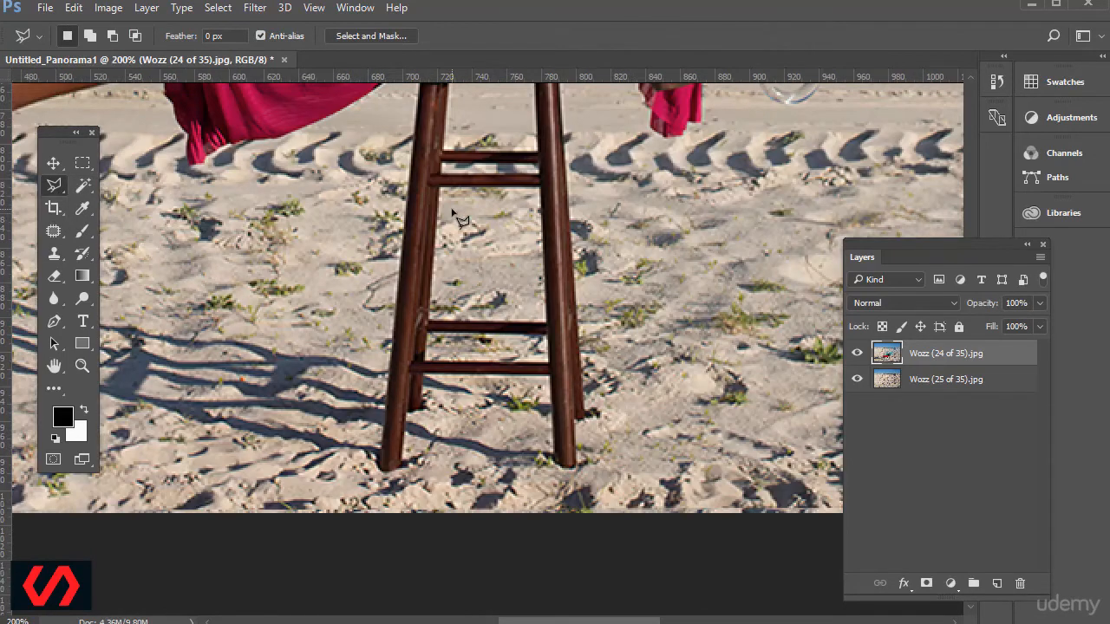
{"action": "scroll", "coordinate": [462, 260], "scroll_direction": "up", "scroll_amount": 3}
{"action": "scroll", "coordinate": [460, 262], "scroll_direction": "up", "scroll_amount": 3}
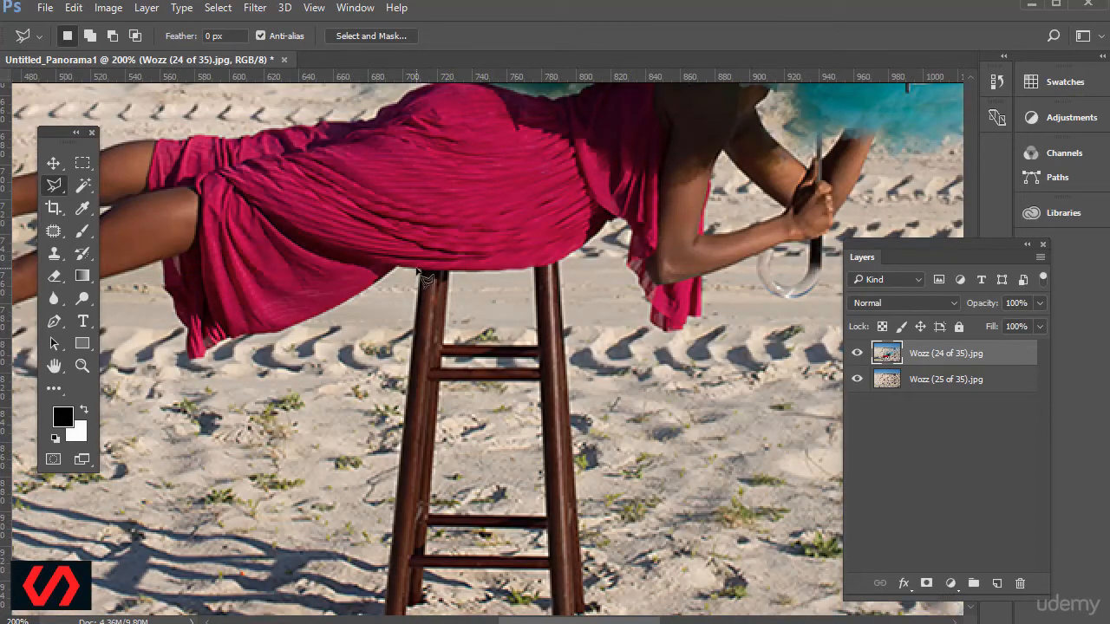
{"action": "left_click", "coordinate": [418, 270]}
{"action": "left_click", "coordinate": [564, 260]}
{"action": "left_click", "coordinate": [624, 358]}
{"action": "left_click", "coordinate": [614, 524]}
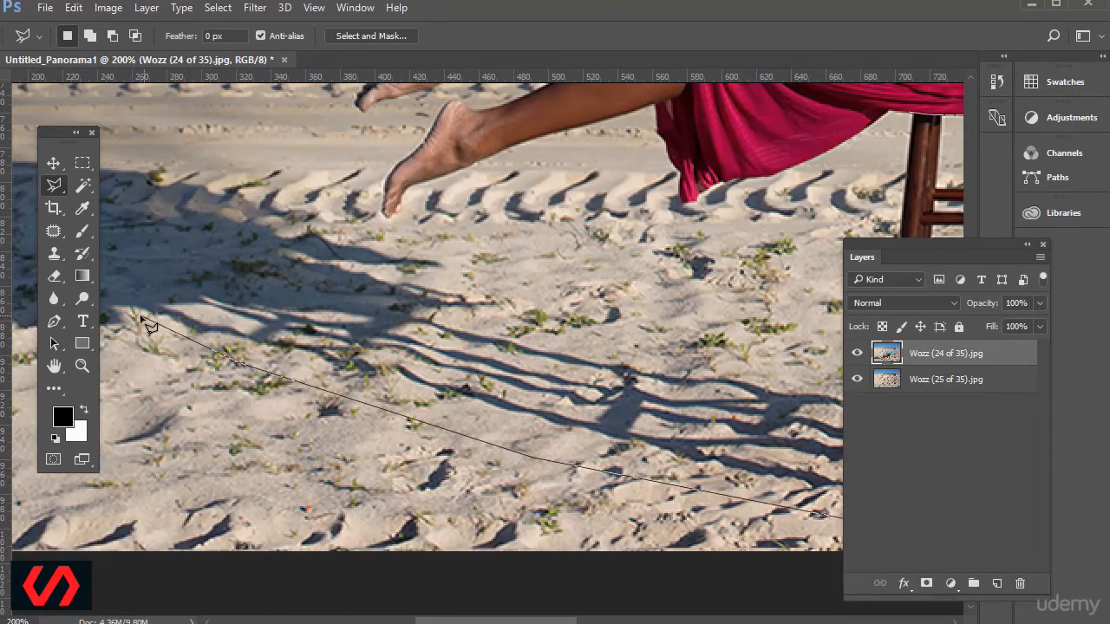
{"action": "left_click", "coordinate": [134, 309]}
{"action": "left_click", "coordinate": [205, 301]}
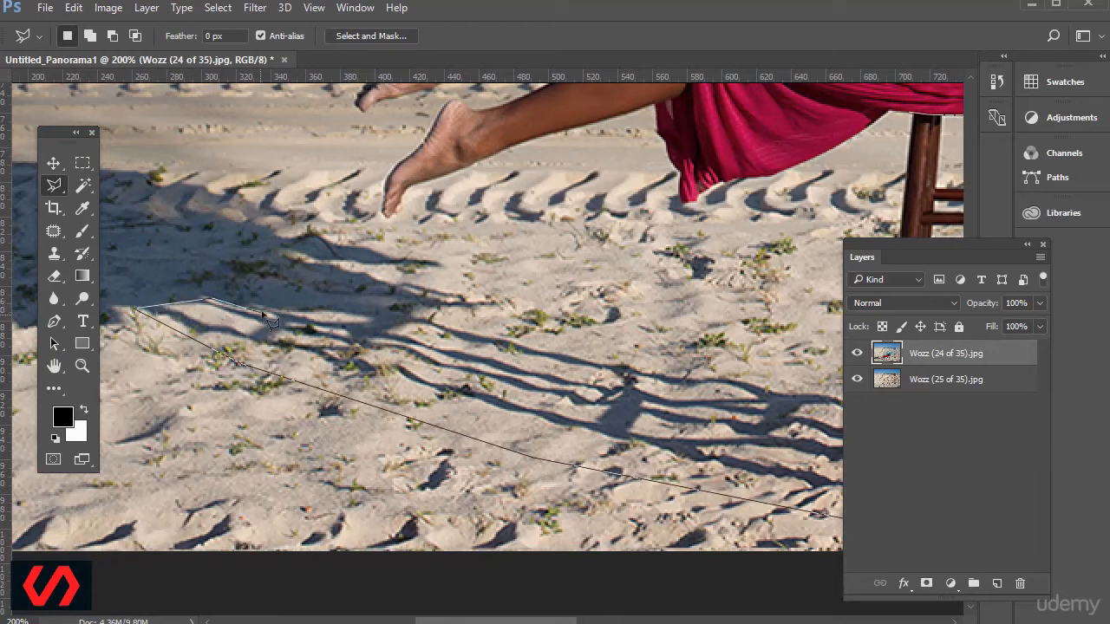
{"action": "left_click", "coordinate": [253, 309]}
{"action": "left_click", "coordinate": [453, 310]}
{"action": "left_click", "coordinate": [400, 290]}
{"action": "left_click", "coordinate": [451, 271]}
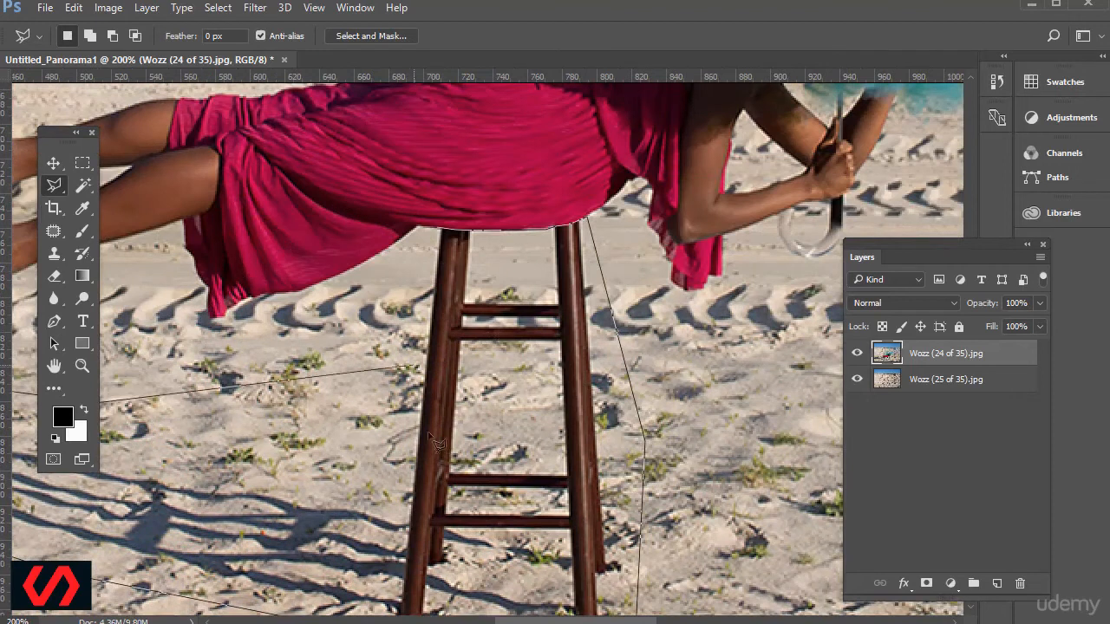
{"action": "left_click", "coordinate": [382, 328]}
{"action": "left_click", "coordinate": [439, 231]}
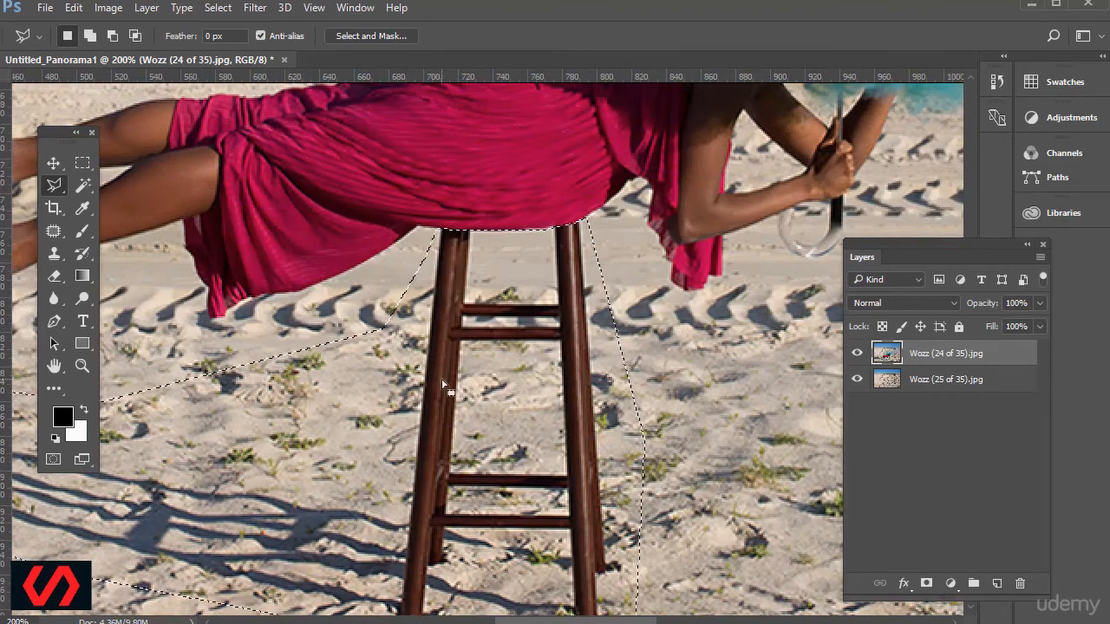
Invert the selection and add it as a layer mask on Wozz (24 of 35).jpg to hide the stool and its shadow.
{"action": "key", "text": "ctrl+minus"}
{"action": "key", "text": "ctrl+minus"}
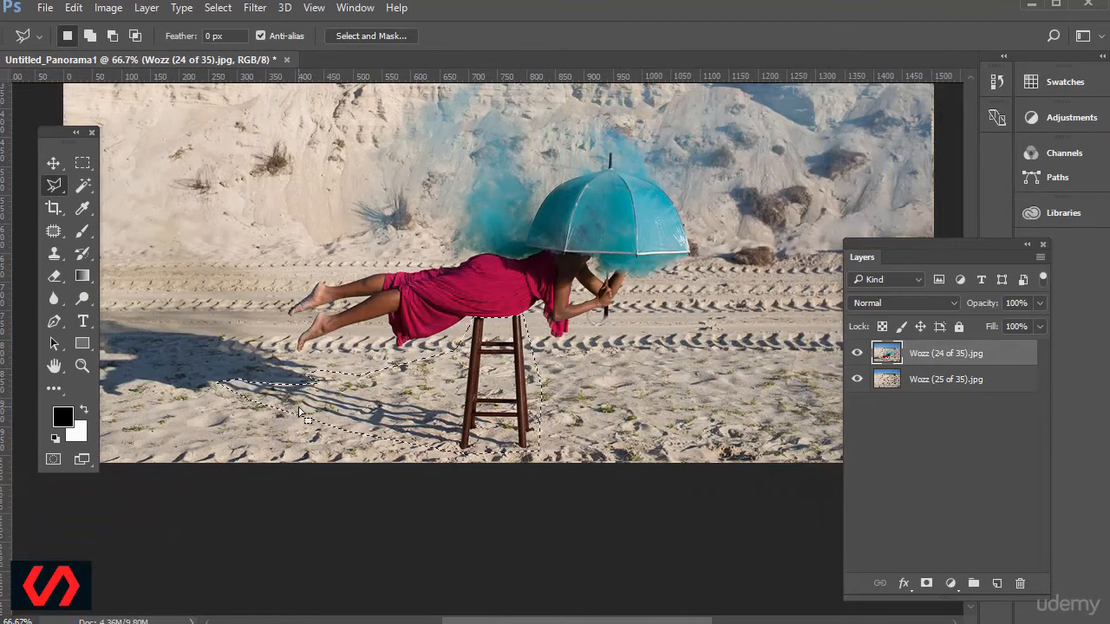
{"action": "left_click", "coordinate": [209, 8]}
{"action": "left_click", "coordinate": [227, 75]}
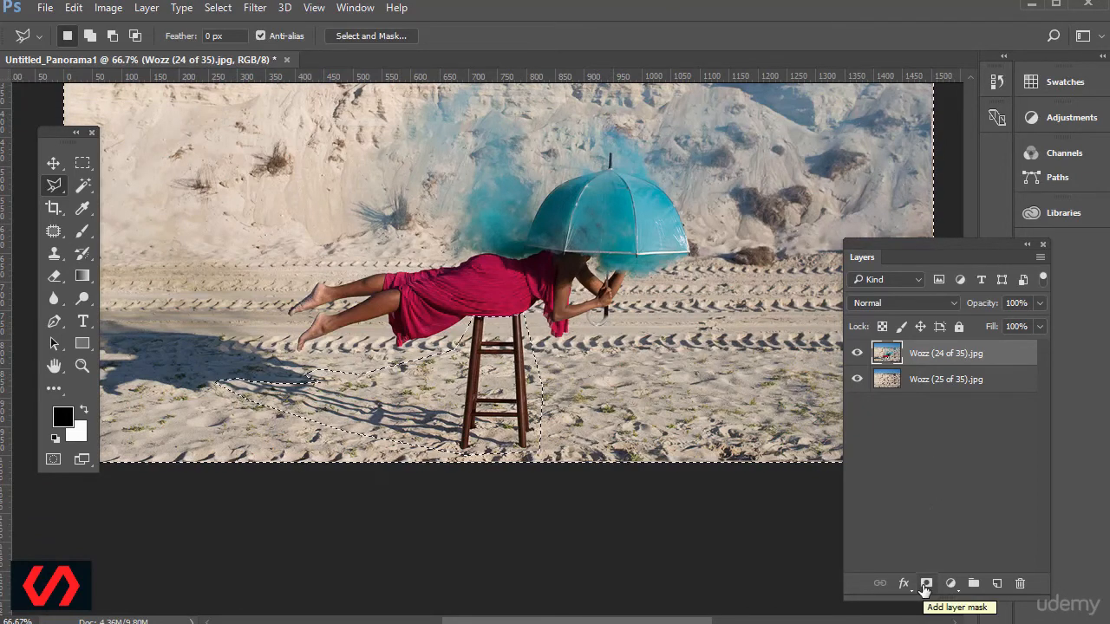
{"action": "left_click", "coordinate": [925, 583]}
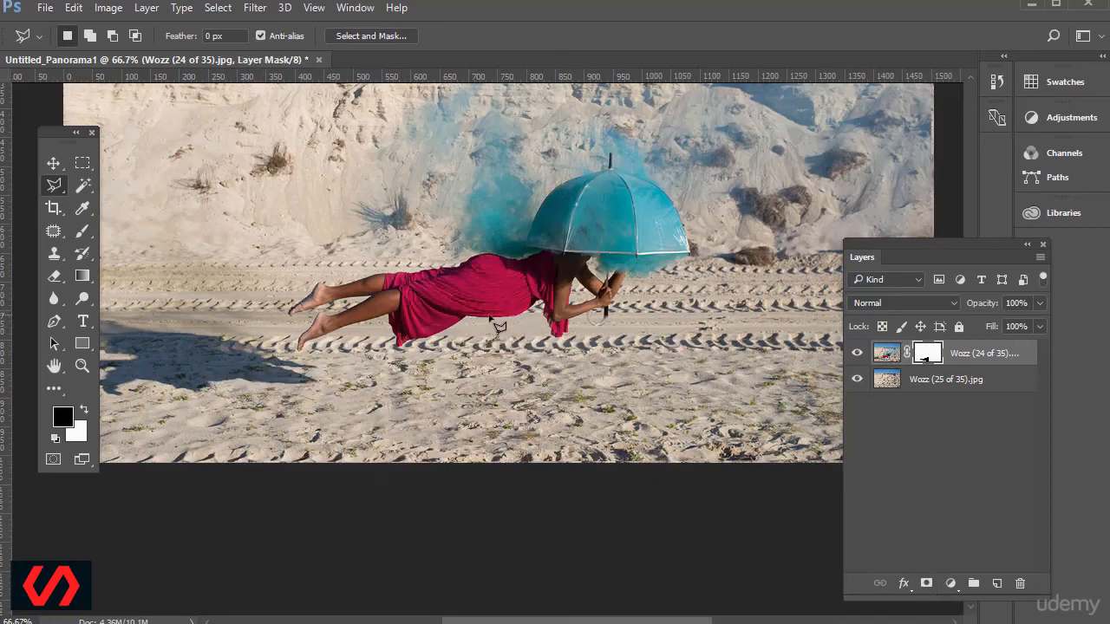
Examine the sand blend below the levitating figure and view the Wozz (24 of 35).jpg layer mask on its own.
{"action": "scroll", "coordinate": [514, 328], "scroll_direction": "up", "scroll_amount": 2}
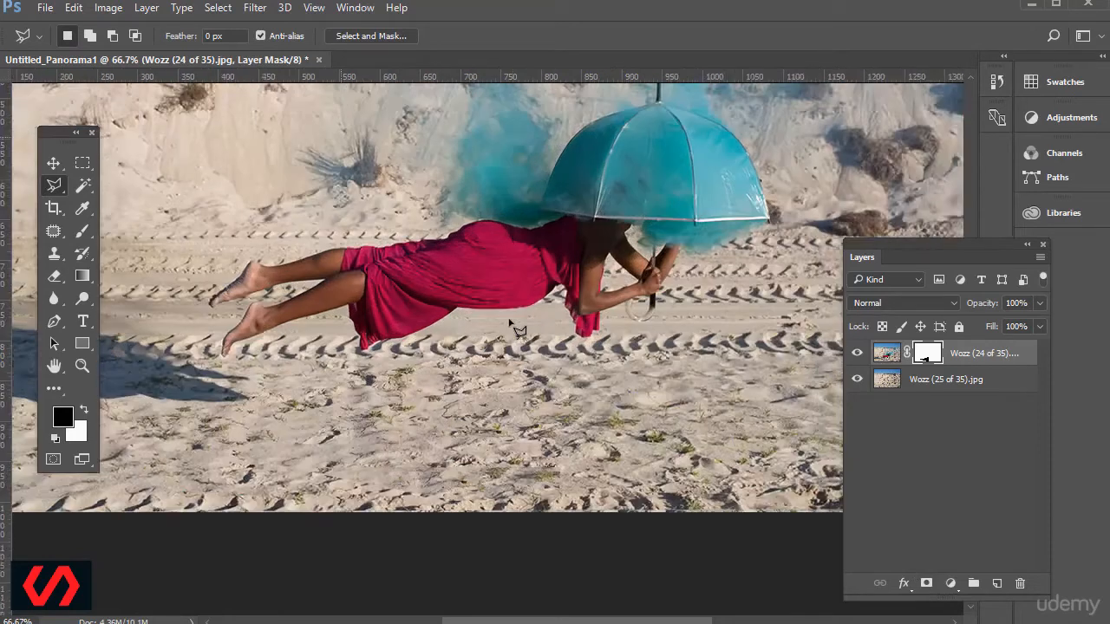
{"action": "scroll", "coordinate": [514, 327], "scroll_direction": "down", "scroll_amount": 1}
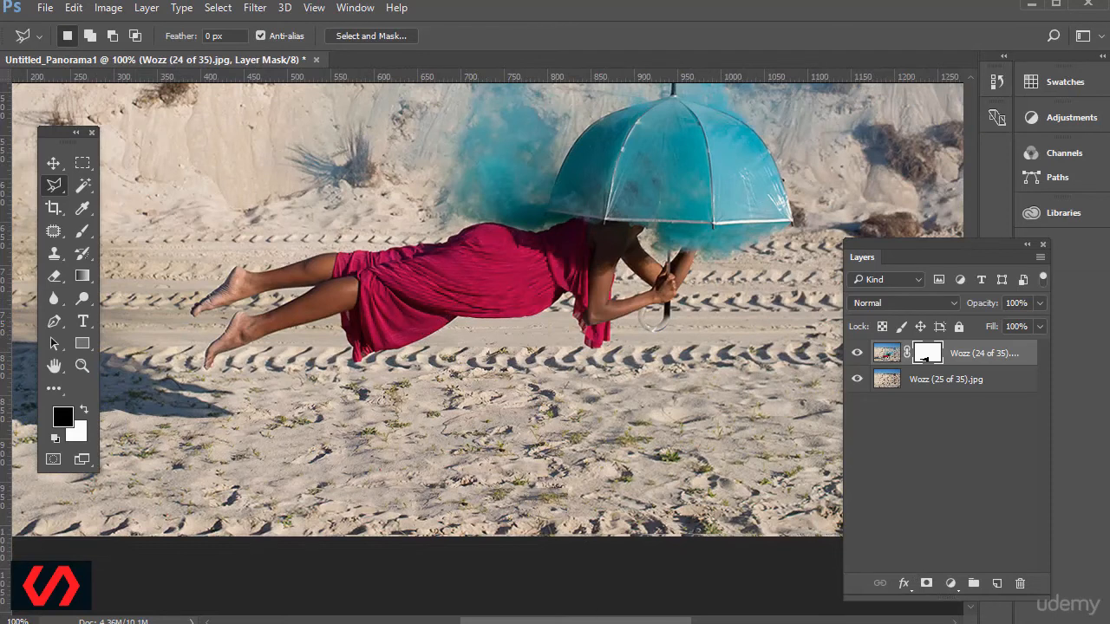
{"action": "scroll", "coordinate": [486, 309], "scroll_direction": "left", "scroll_amount": 5}
{"action": "scroll", "coordinate": [460, 442], "scroll_direction": "right", "scroll_amount": 8}
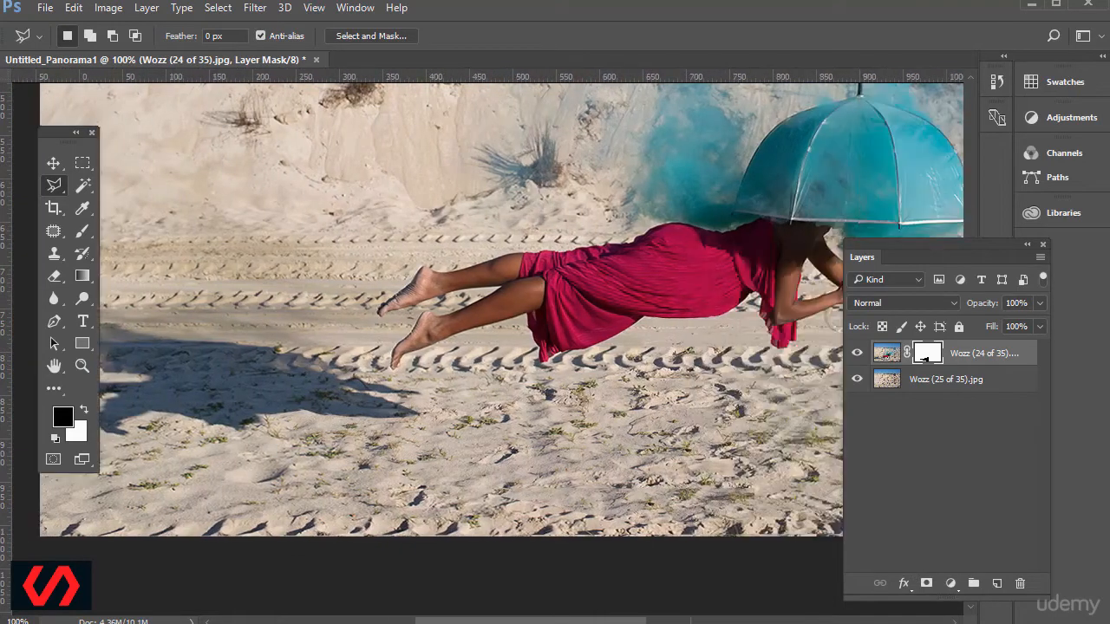
{"action": "scroll", "coordinate": [460, 443], "scroll_direction": "down", "scroll_amount": 2}
{"action": "scroll", "coordinate": [457, 442], "scroll_direction": "down", "scroll_amount": 1}
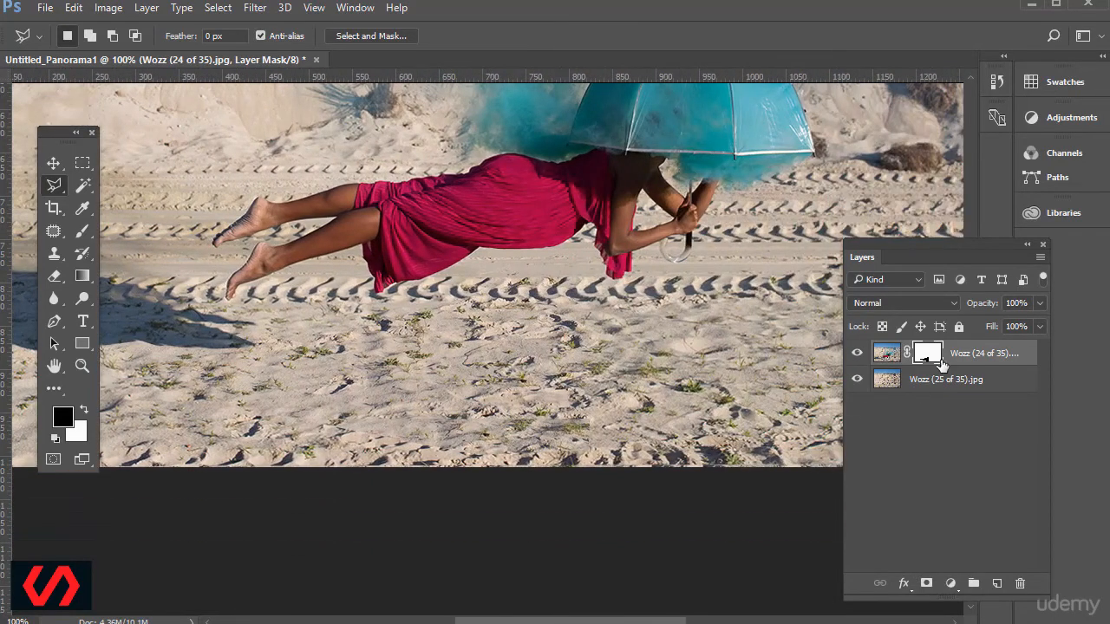
{"action": "left_click", "coordinate": [927, 361], "text": "alt"}
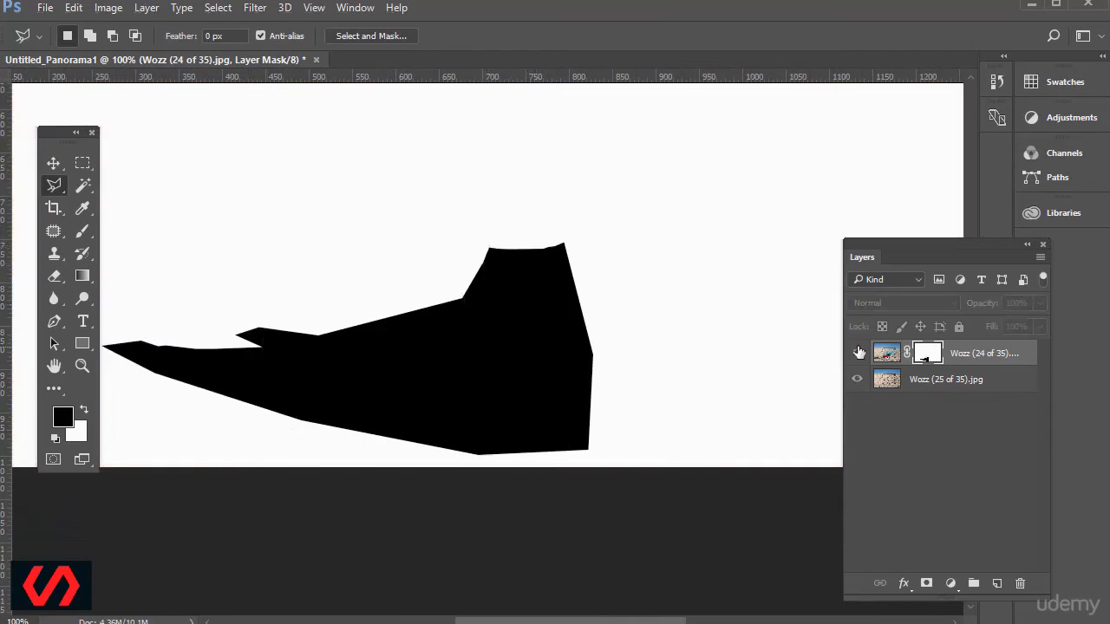
{"action": "left_click", "coordinate": [930, 359], "text": "alt"}
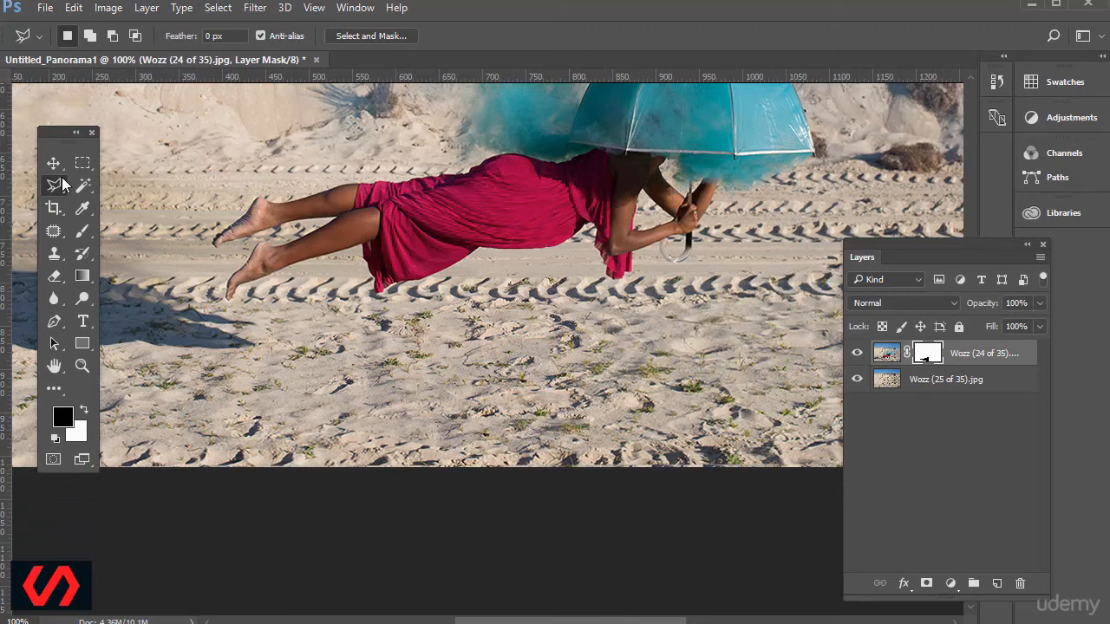
Soften the right and bottom edges of the mask's black area by painting black with a soft 70 px brush at 100% opacity.
{"action": "left_click", "coordinate": [84, 232]}
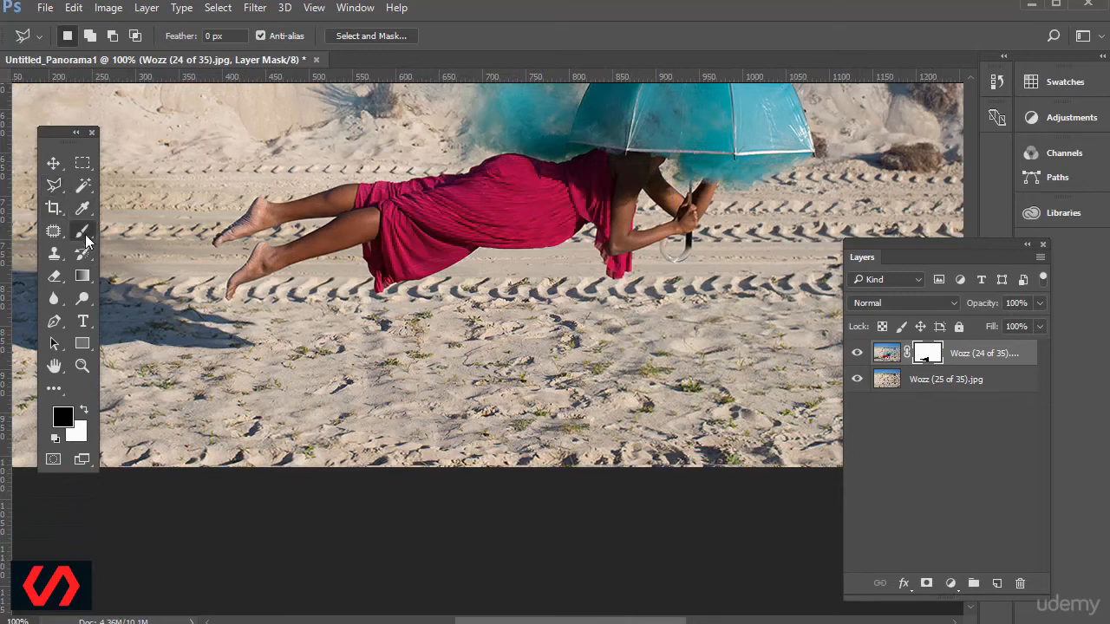
{"action": "left_click_drag", "start_coordinate": [84, 233], "coordinate": [136, 232]}
{"action": "left_click", "coordinate": [136, 232]}
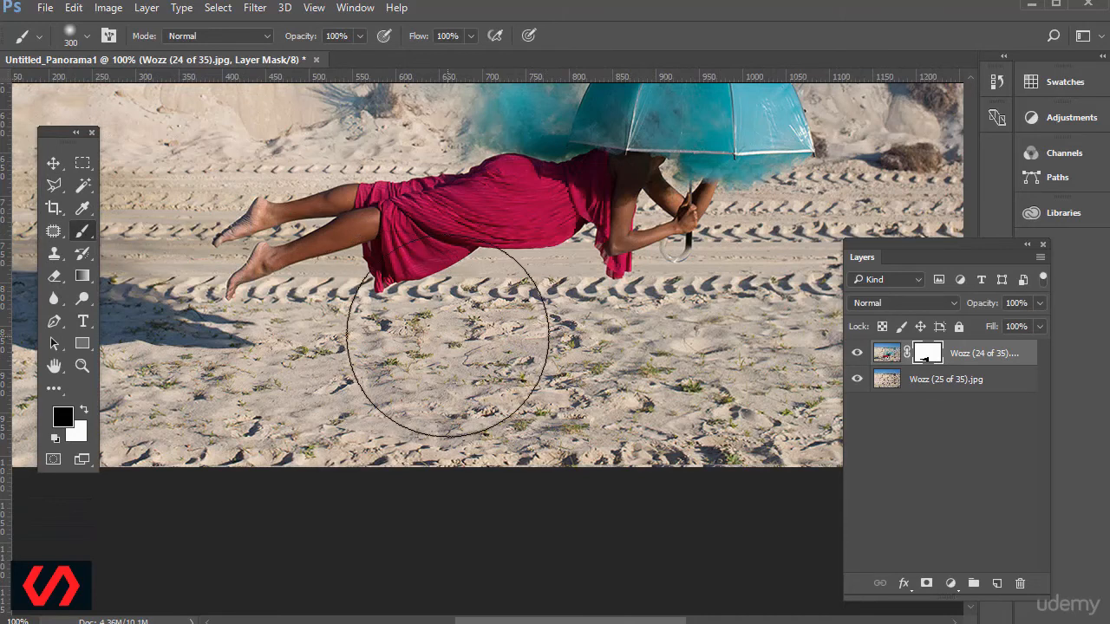
{"action": "key", "text": "bracketleft"}
{"action": "key", "text": "bracketleft"}
{"action": "key", "text": "bracketleft"}
{"action": "key", "text": "bracketleft"}
{"action": "key", "text": "bracketleft"}
{"action": "key", "text": "bracketleft"}
{"action": "key", "text": "bracketleft"}
{"action": "key", "text": "bracketleft"}
{"action": "key", "text": "bracketleft"}
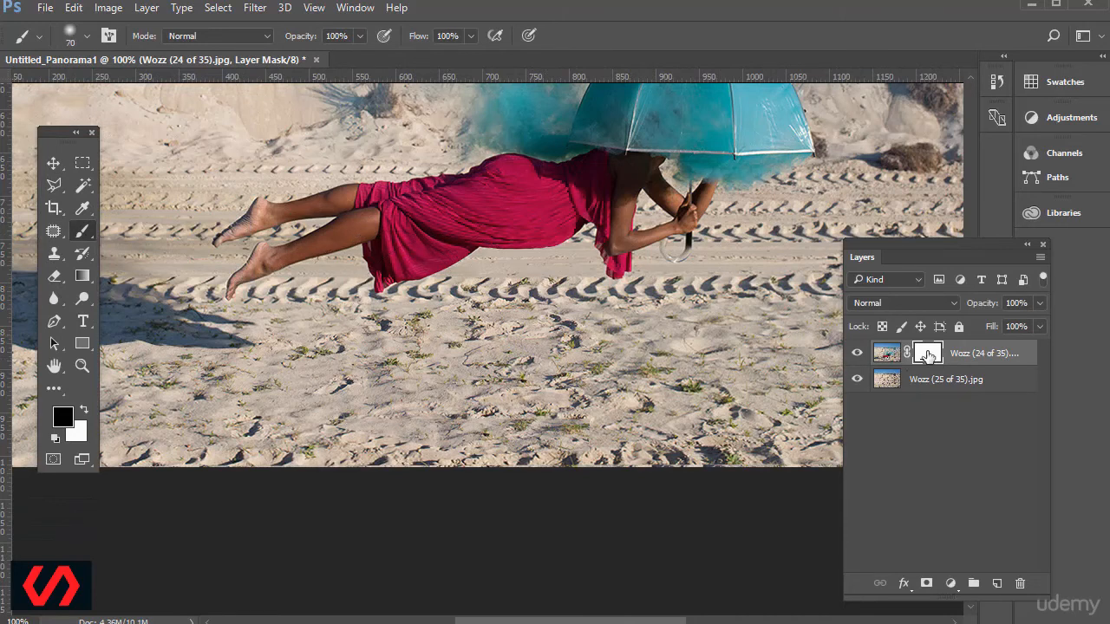
{"action": "left_click", "coordinate": [928, 354], "text": "alt"}
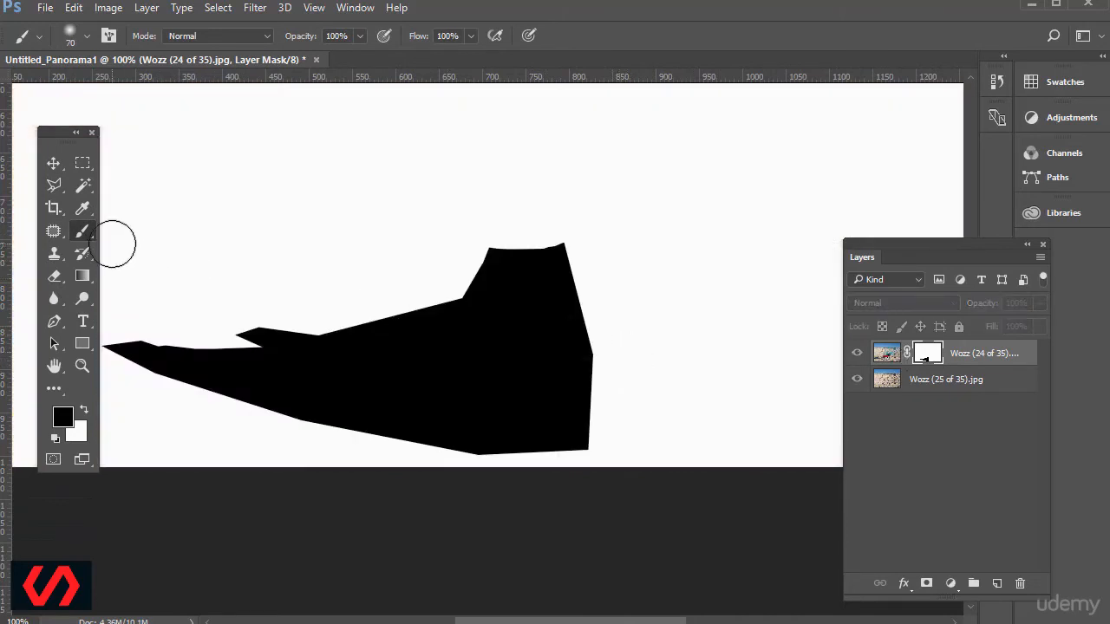
{"action": "mouse_move", "coordinate": [550, 280]}
{"action": "left_mouse_down"}
{"action": "mouse_move", "coordinate": [581, 357]}
{"action": "mouse_move", "coordinate": [576, 437]}
{"action": "mouse_move", "coordinate": [399, 433]}
{"action": "left_mouse_up"}
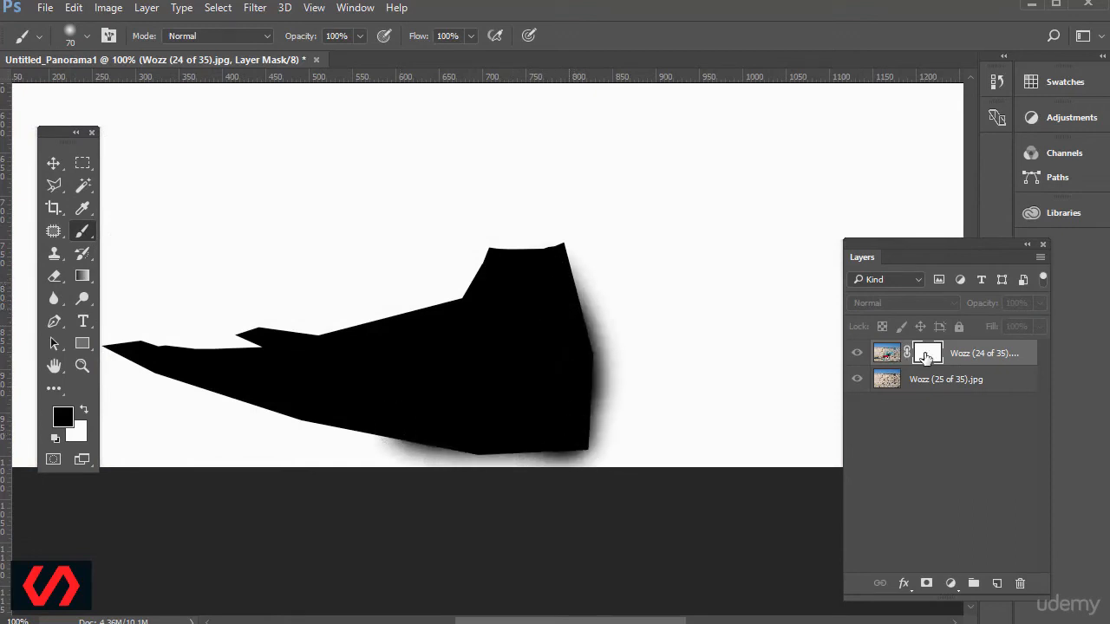
{"action": "left_click", "coordinate": [926, 355], "text": "alt"}
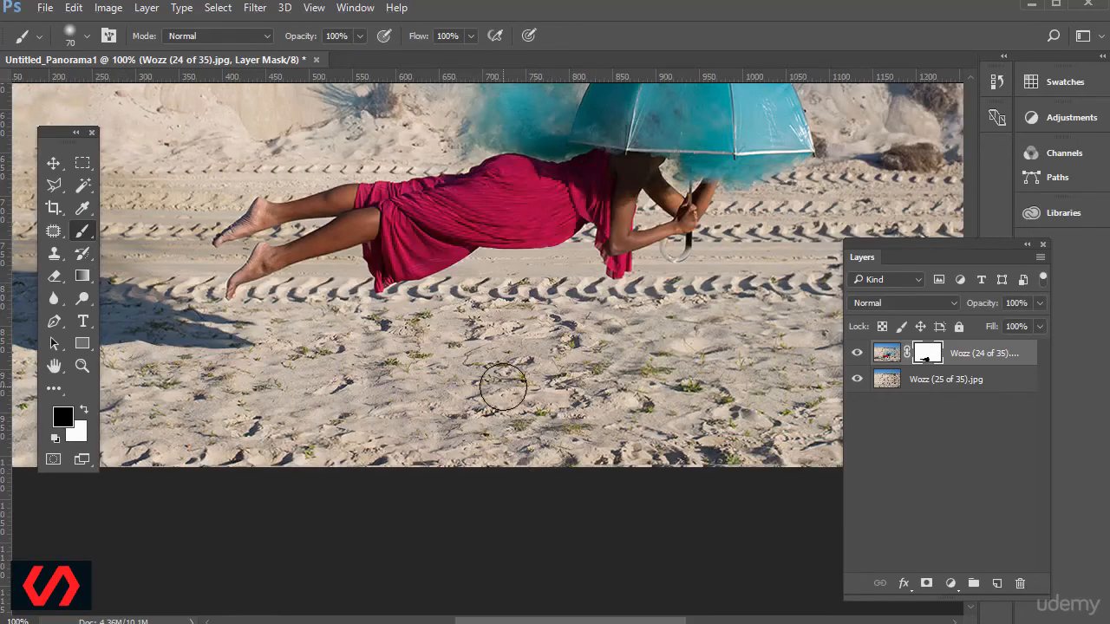
{"action": "key", "text": "ctrl+minus"}
{"action": "key", "text": "ctrl+minus"}
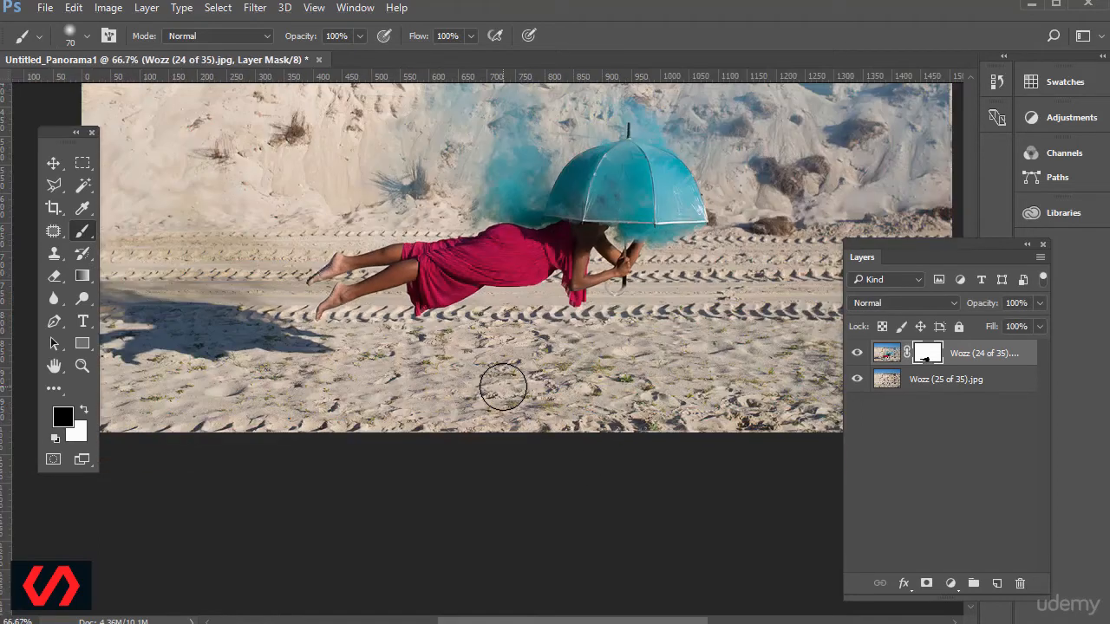
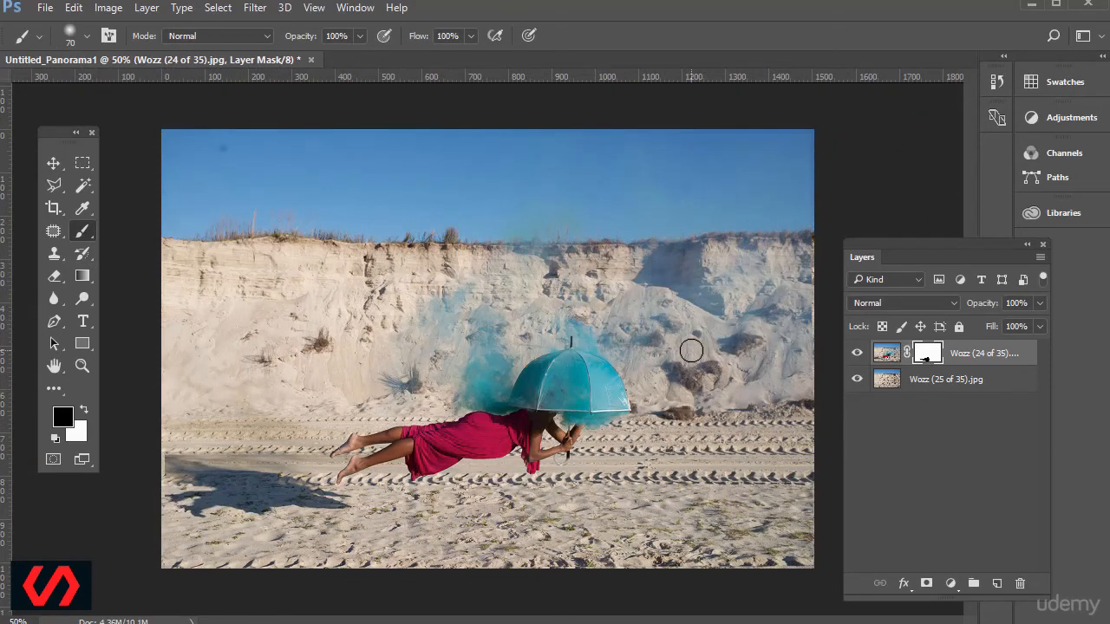
Clear the blue haze from the cliff right of the umbrella by painting black on the layer mask with a soft 200 px brush.
{"action": "key", "text": "ctrl+plus"}
{"action": "key", "text": "ctrl+plus"}
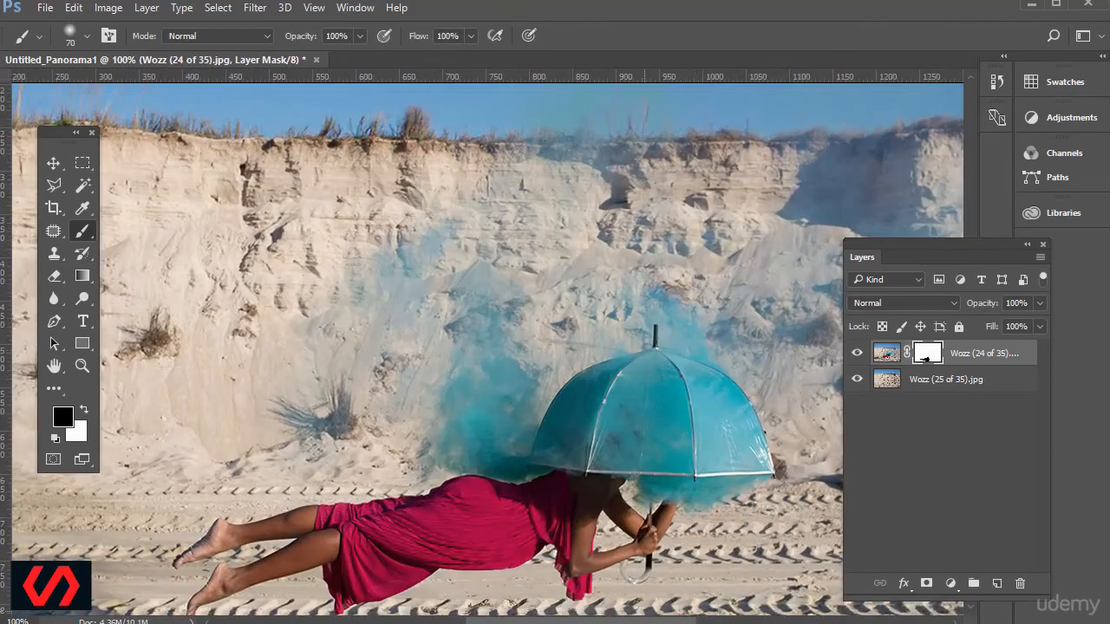
{"action": "left_click_drag", "start_coordinate": [599, 621], "coordinate": [700, 620]}
{"action": "key", "text": "bracketright"}
{"action": "key", "text": "bracketright"}
{"action": "key", "text": "bracketright"}
{"action": "key", "text": "bracketright"}
{"action": "key", "text": "bracketright"}
{"action": "key", "text": "bracketright"}
{"action": "key", "text": "bracketright"}
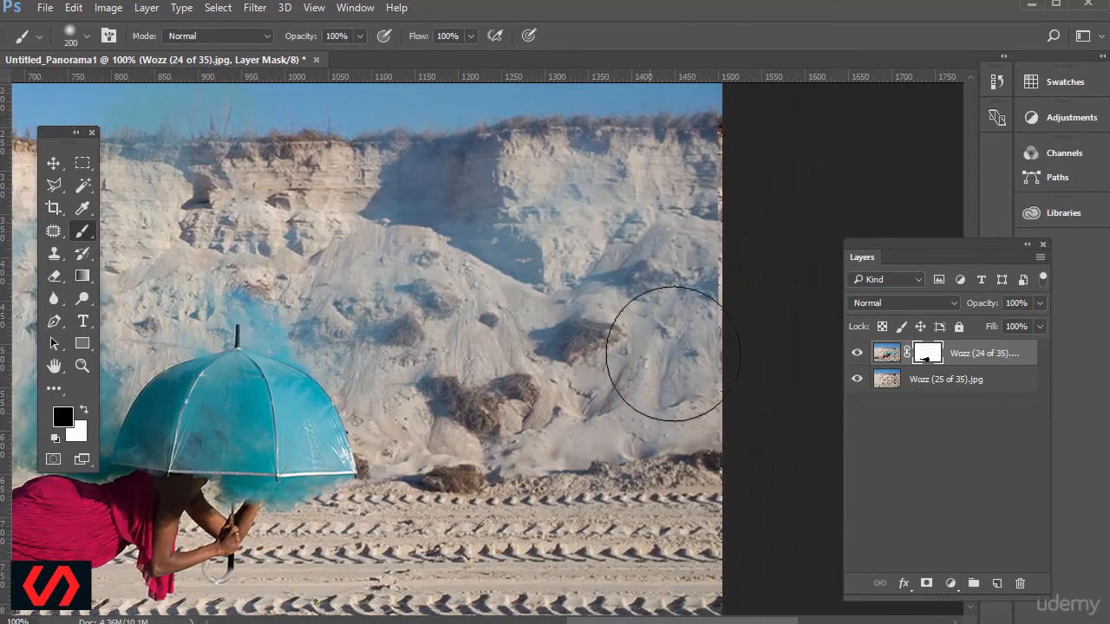
{"action": "mouse_move", "coordinate": [688, 240]}
{"action": "left_mouse_down"}
{"action": "mouse_move", "coordinate": [674, 165]}
{"action": "mouse_move", "coordinate": [500, 177]}
{"action": "mouse_move", "coordinate": [697, 201]}
{"action": "mouse_move", "coordinate": [638, 221]}
{"action": "mouse_move", "coordinate": [677, 309]}
{"action": "mouse_move", "coordinate": [643, 431]}
{"action": "mouse_move", "coordinate": [566, 422]}
{"action": "mouse_move", "coordinate": [564, 375]}
{"action": "mouse_move", "coordinate": [461, 445]}
{"action": "mouse_move", "coordinate": [450, 434]}
{"action": "mouse_move", "coordinate": [438, 440]}
{"action": "mouse_move", "coordinate": [437, 382]}
{"action": "mouse_move", "coordinate": [376, 295]}
{"action": "mouse_move", "coordinate": [428, 191]}
{"action": "left_mouse_up"}
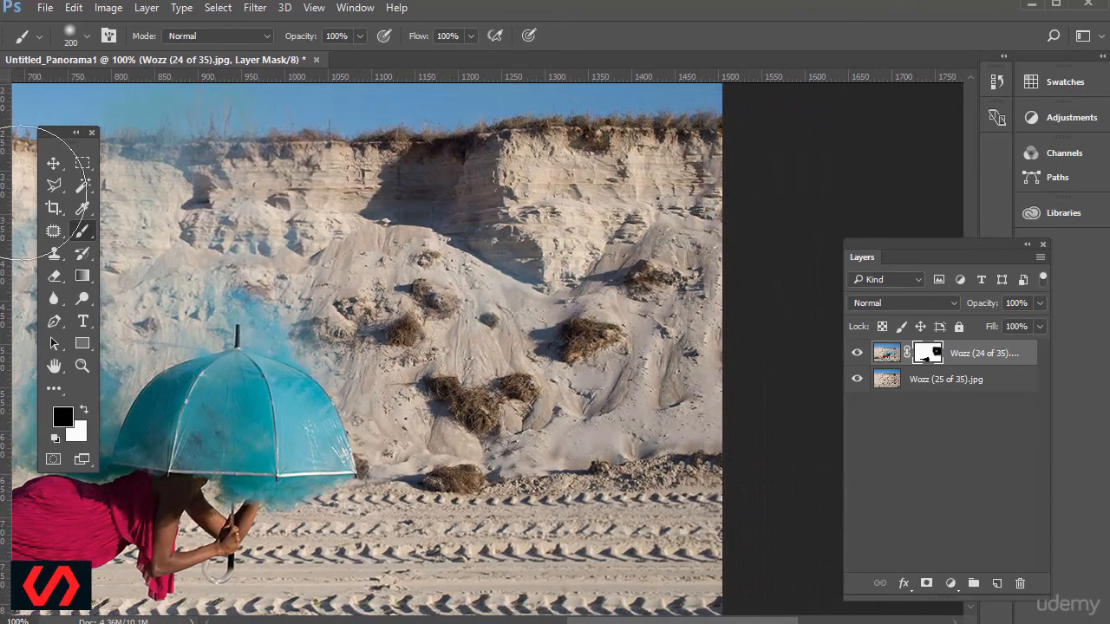
Mask out the haze on the cliff above the umbrella and toward the plant on the left, using black with the 200 px, 0% hardness brush.
{"action": "key", "text": "space"}
{"action": "mouse_move", "coordinate": [267, 226]}
{"action": "left_mouse_down"}
{"action": "mouse_move", "coordinate": [320, 271]}
{"action": "mouse_move", "coordinate": [476, 261]}
{"action": "mouse_move", "coordinate": [626, 329]}
{"action": "left_mouse_up"}
{"action": "left_click_drag", "start_coordinate": [667, 270], "coordinate": [416, 235]}
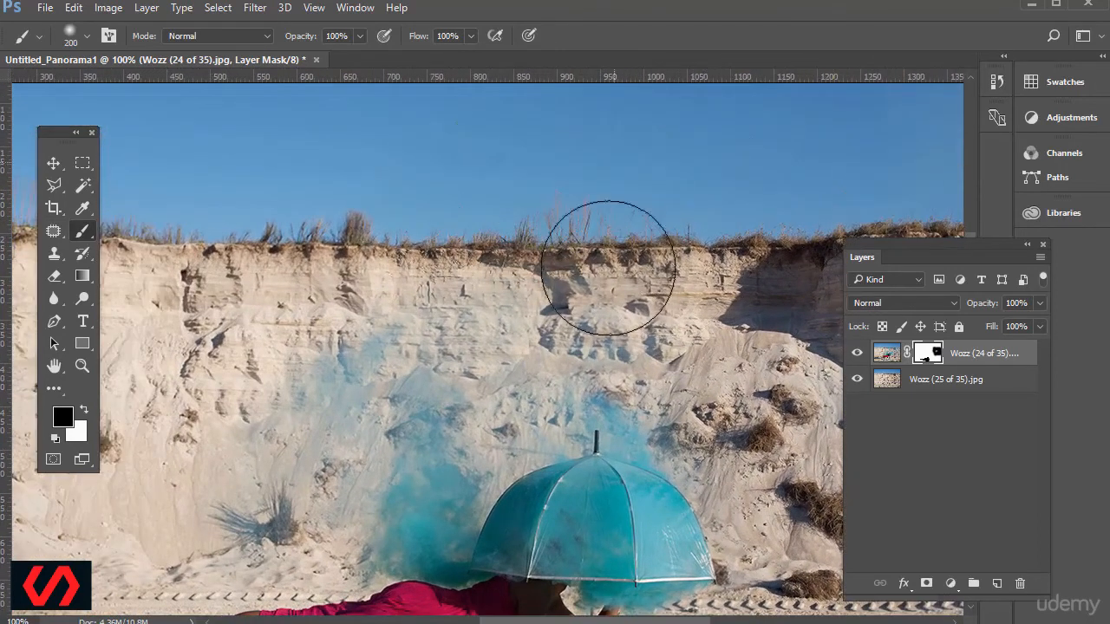
{"action": "mouse_move", "coordinate": [573, 318]}
{"action": "left_mouse_down"}
{"action": "mouse_move", "coordinate": [530, 347]}
{"action": "mouse_move", "coordinate": [316, 290]}
{"action": "mouse_move", "coordinate": [254, 386]}
{"action": "mouse_move", "coordinate": [251, 482]}
{"action": "mouse_move", "coordinate": [385, 297]}
{"action": "mouse_move", "coordinate": [252, 459]}
{"action": "mouse_move", "coordinate": [268, 483]}
{"action": "left_mouse_up"}
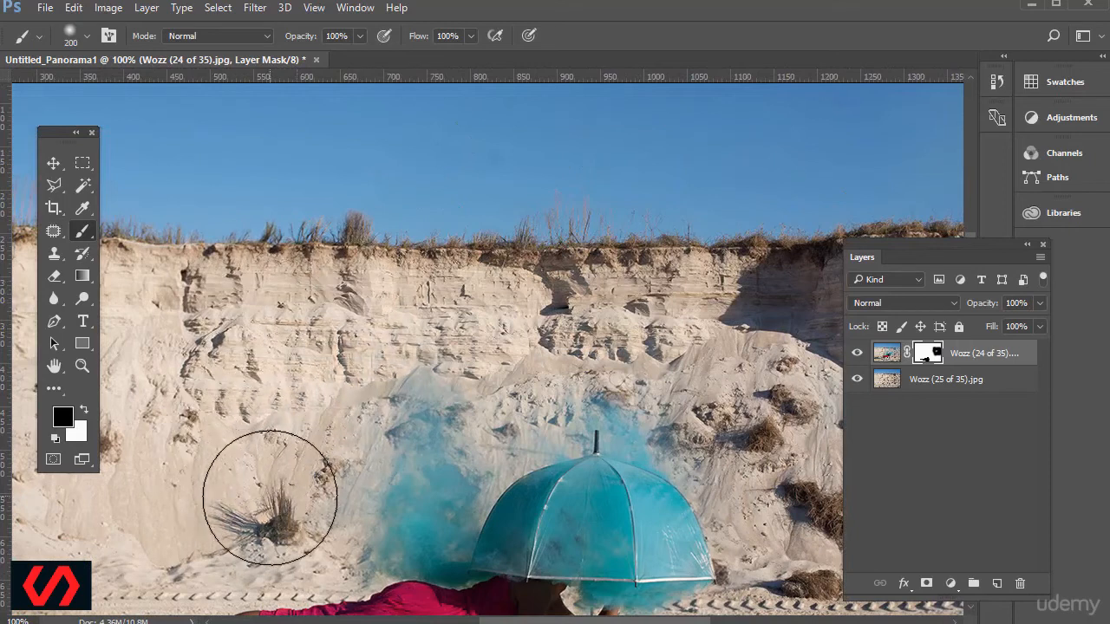
{"action": "left_click", "coordinate": [86, 38]}
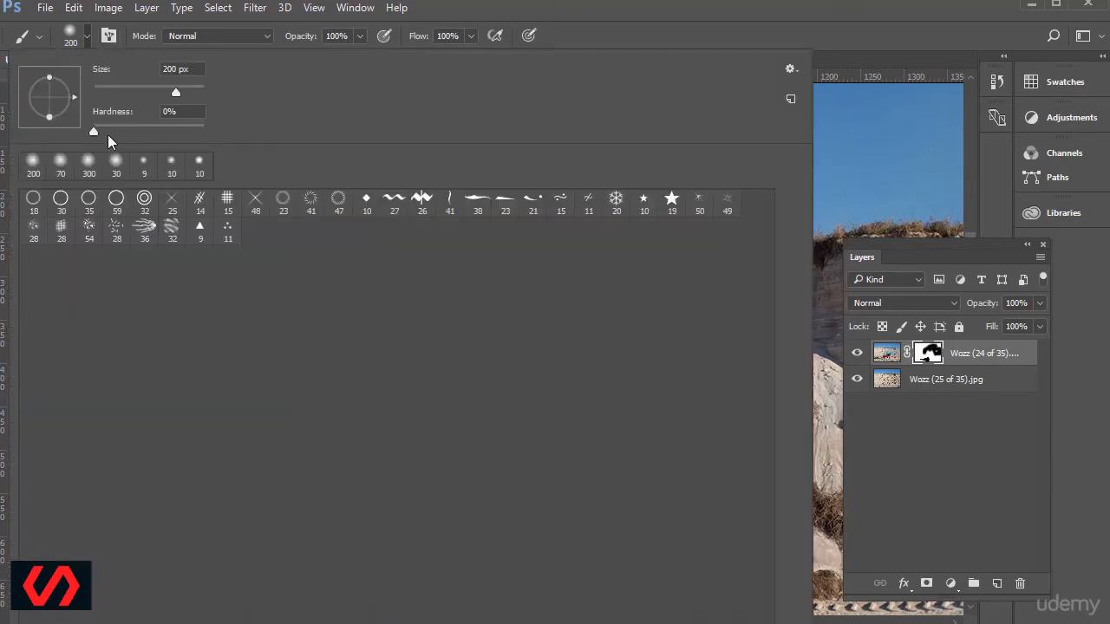
{"action": "key", "text": "Return"}
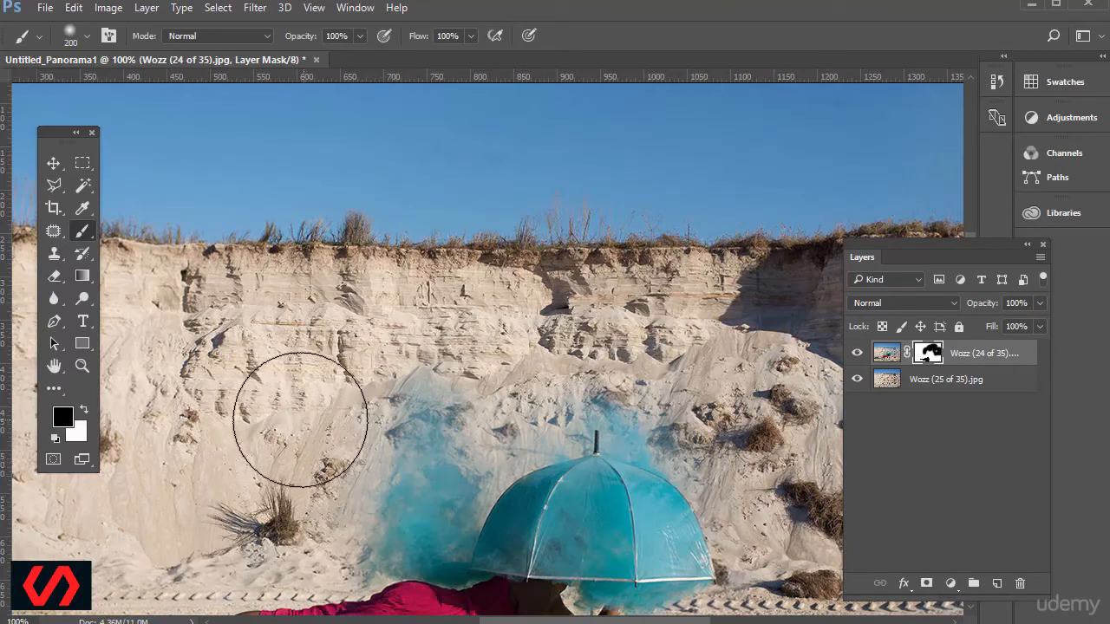
Trim the remaining haze around the smoke and umbrella with black strokes on the mask, using a 100 px brush.
{"action": "key", "text": "bracketleft"}
{"action": "key", "text": "bracketleft"}
{"action": "key", "text": "bracketleft"}
{"action": "key", "text": "bracketleft"}
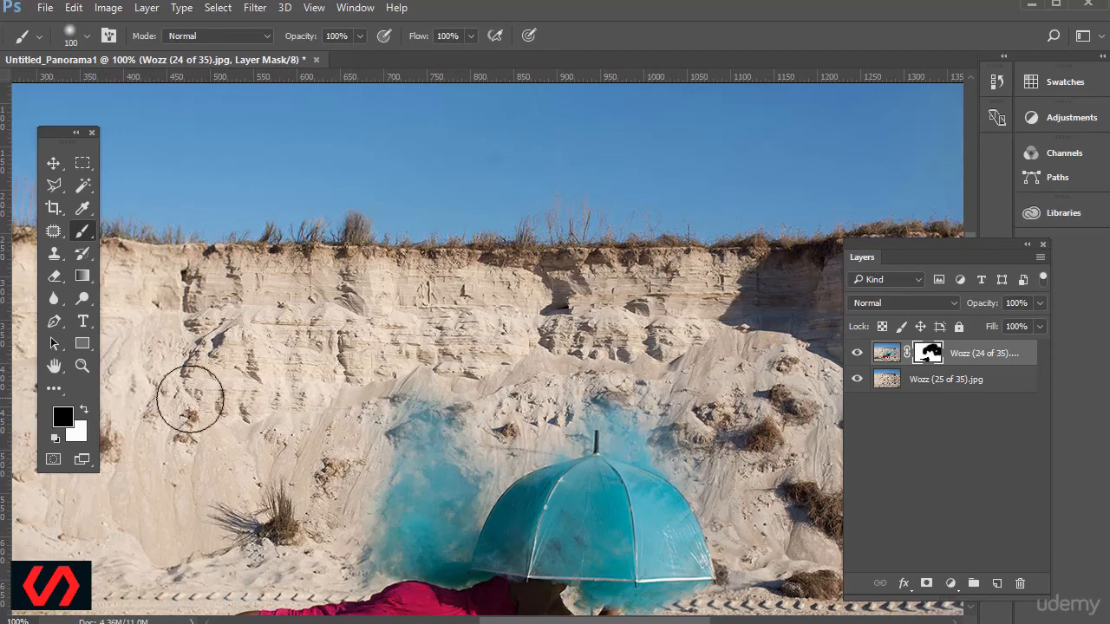
{"action": "mouse_move", "coordinate": [245, 524]}
{"action": "left_mouse_down"}
{"action": "mouse_move", "coordinate": [400, 310]}
{"action": "mouse_move", "coordinate": [102, 425]}
{"action": "left_mouse_up"}
{"action": "mouse_move", "coordinate": [300, 313]}
{"action": "left_mouse_down"}
{"action": "mouse_move", "coordinate": [348, 364]}
{"action": "mouse_move", "coordinate": [325, 366]}
{"action": "mouse_move", "coordinate": [257, 301]}
{"action": "mouse_move", "coordinate": [282, 310]}
{"action": "mouse_move", "coordinate": [246, 241]}
{"action": "mouse_move", "coordinate": [311, 399]}
{"action": "mouse_move", "coordinate": [242, 353]}
{"action": "mouse_move", "coordinate": [292, 330]}
{"action": "left_mouse_up"}
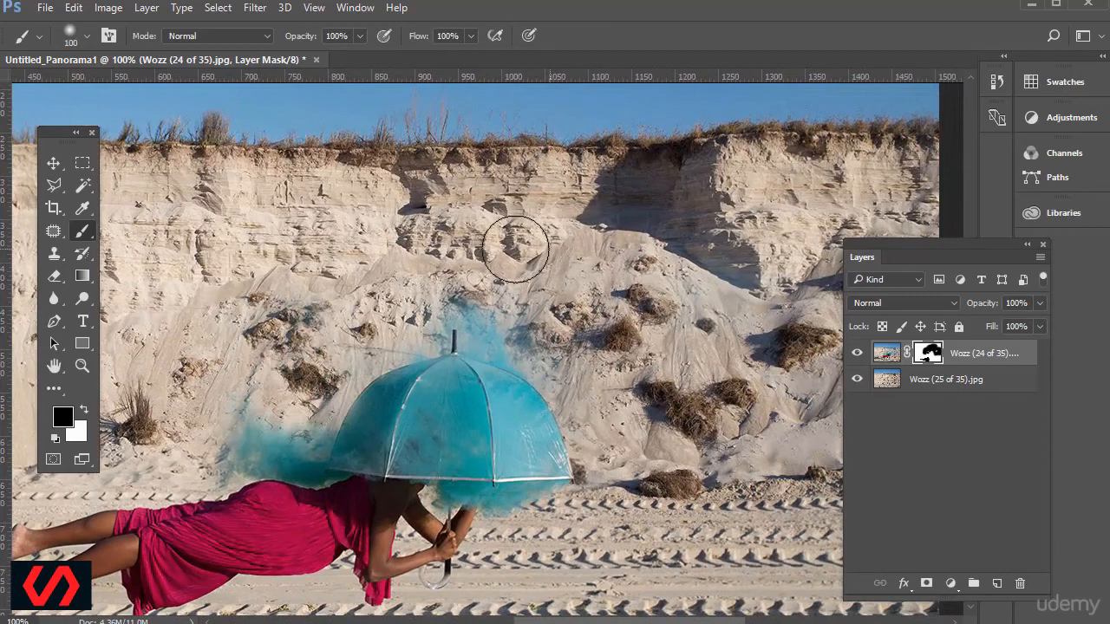
Reshape the turquoise smoke left of and above the umbrella, alternating white and black strokes on the mask with the 100 px brush.
{"action": "key", "text": "x"}
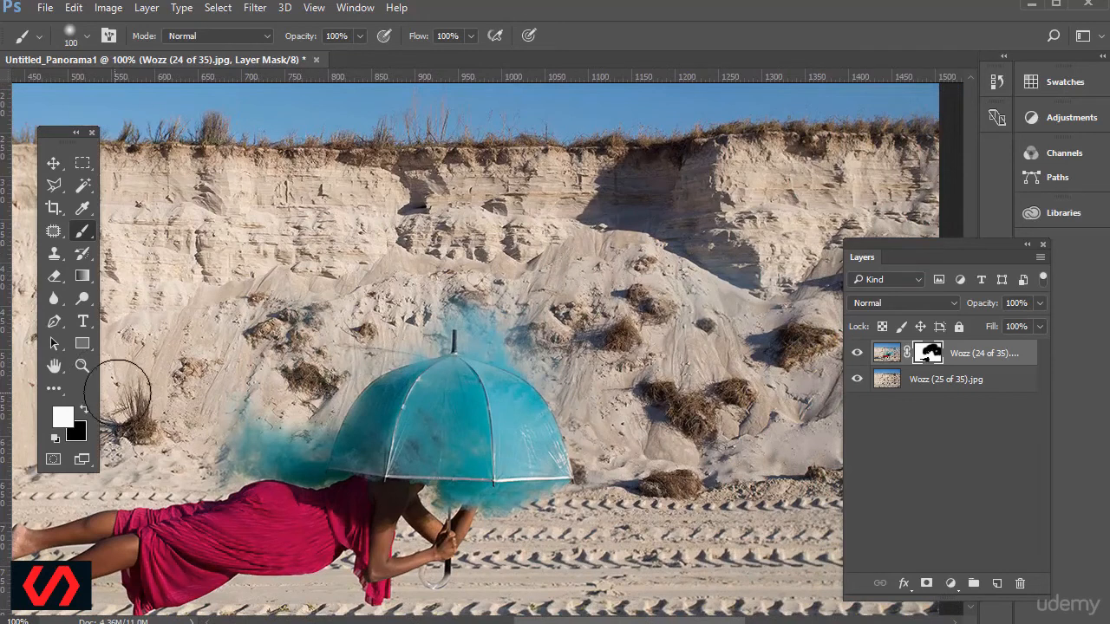
{"action": "mouse_move", "coordinate": [329, 391]}
{"action": "left_mouse_down"}
{"action": "mouse_move", "coordinate": [284, 356]}
{"action": "mouse_move", "coordinate": [337, 388]}
{"action": "mouse_move", "coordinate": [321, 397]}
{"action": "mouse_move", "coordinate": [283, 370]}
{"action": "mouse_move", "coordinate": [295, 333]}
{"action": "mouse_move", "coordinate": [277, 368]}
{"action": "mouse_move", "coordinate": [286, 426]}
{"action": "mouse_move", "coordinate": [301, 403]}
{"action": "mouse_move", "coordinate": [348, 426]}
{"action": "mouse_move", "coordinate": [336, 404]}
{"action": "mouse_move", "coordinate": [357, 429]}
{"action": "mouse_move", "coordinate": [373, 401]}
{"action": "mouse_move", "coordinate": [459, 431]}
{"action": "mouse_move", "coordinate": [503, 420]}
{"action": "mouse_move", "coordinate": [472, 408]}
{"action": "left_mouse_up"}
{"action": "key", "text": "x"}
{"action": "mouse_move", "coordinate": [337, 319]}
{"action": "left_mouse_down"}
{"action": "mouse_move", "coordinate": [307, 310]}
{"action": "mouse_move", "coordinate": [308, 325]}
{"action": "mouse_move", "coordinate": [296, 295]}
{"action": "mouse_move", "coordinate": [321, 297]}
{"action": "mouse_move", "coordinate": [247, 305]}
{"action": "mouse_move", "coordinate": [274, 298]}
{"action": "mouse_move", "coordinate": [260, 363]}
{"action": "mouse_move", "coordinate": [315, 315]}
{"action": "mouse_move", "coordinate": [287, 414]}
{"action": "left_mouse_up"}
{"action": "mouse_move", "coordinate": [310, 364]}
{"action": "left_mouse_down"}
{"action": "mouse_move", "coordinate": [297, 404]}
{"action": "mouse_move", "coordinate": [223, 434]}
{"action": "mouse_move", "coordinate": [223, 402]}
{"action": "left_mouse_up"}
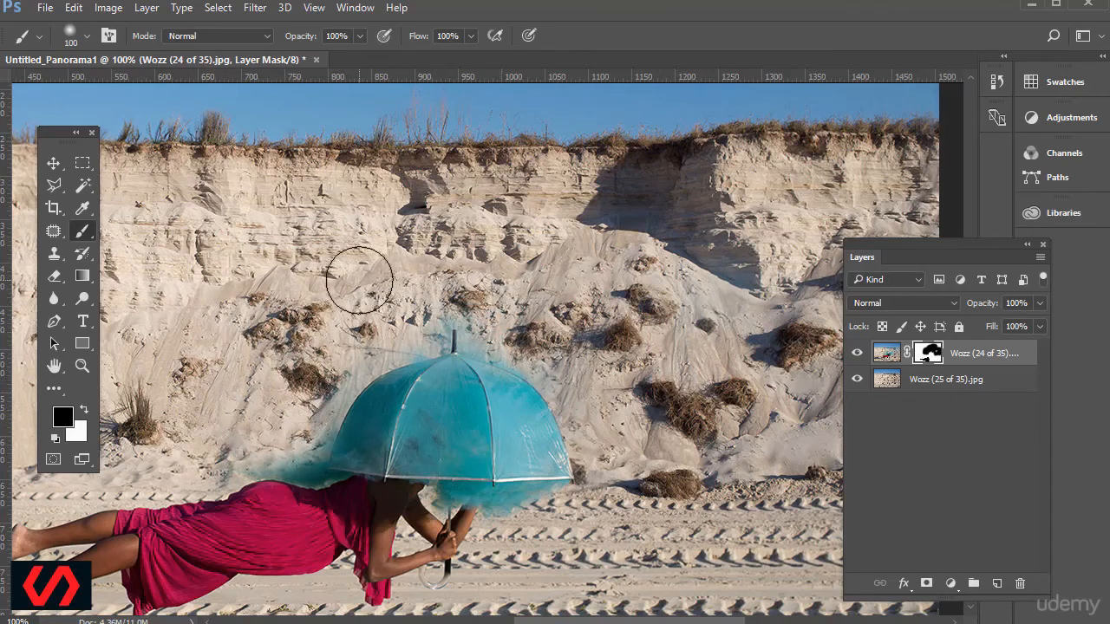
{"action": "key", "text": "x"}
{"action": "mouse_move", "coordinate": [313, 374]}
{"action": "left_mouse_down"}
{"action": "mouse_move", "coordinate": [308, 414]}
{"action": "mouse_move", "coordinate": [347, 402]}
{"action": "mouse_move", "coordinate": [315, 431]}
{"action": "mouse_move", "coordinate": [235, 445]}
{"action": "mouse_move", "coordinate": [368, 417]}
{"action": "mouse_move", "coordinate": [438, 380]}
{"action": "mouse_move", "coordinate": [351, 399]}
{"action": "mouse_move", "coordinate": [439, 400]}
{"action": "mouse_move", "coordinate": [275, 383]}
{"action": "mouse_move", "coordinate": [281, 392]}
{"action": "mouse_move", "coordinate": [234, 365]}
{"action": "mouse_move", "coordinate": [265, 405]}
{"action": "mouse_move", "coordinate": [359, 443]}
{"action": "left_mouse_up"}
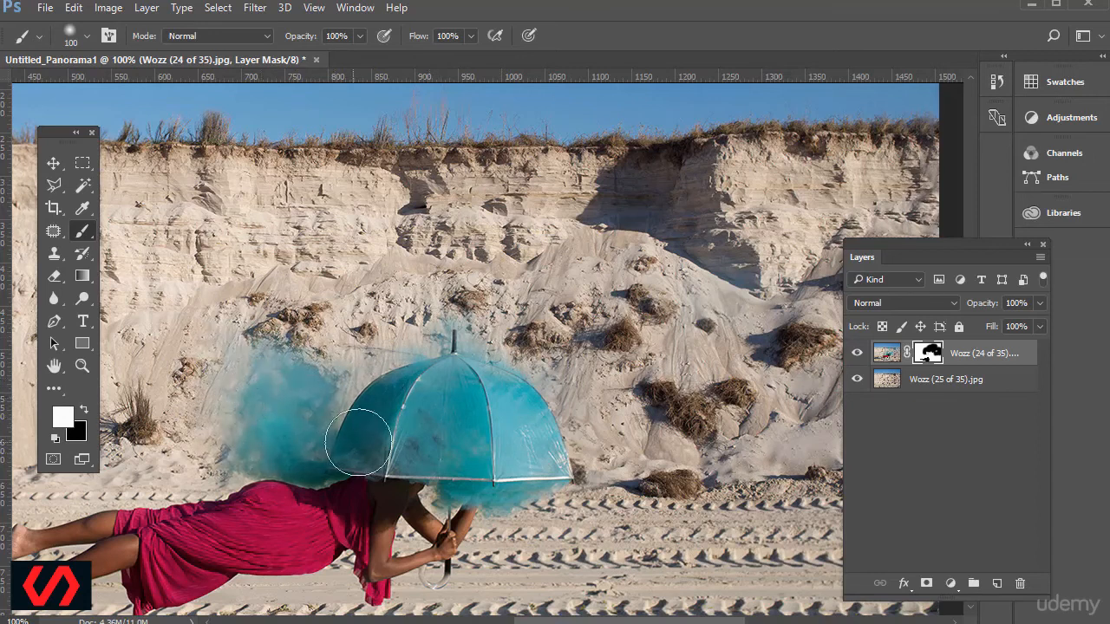
{"action": "key", "text": "x"}
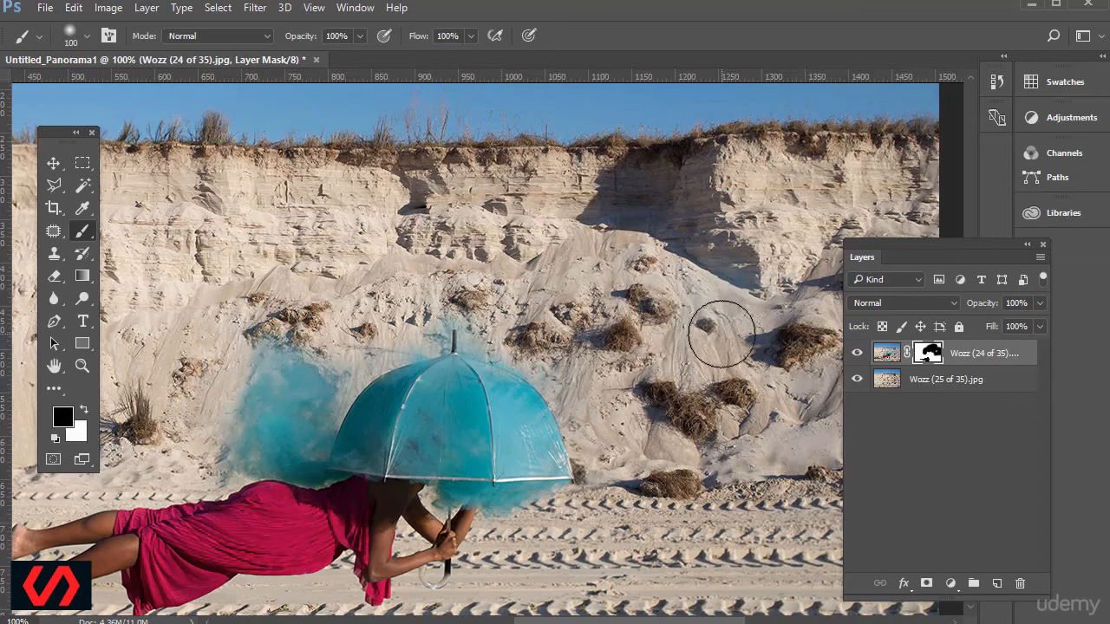
Examine the smoke edges and the shadow's cut-off left end, comparing with the Wozz (24 of 35).jpg layer hidden and shown.
{"action": "scroll", "coordinate": [713, 329], "scroll_direction": "down", "scroll_amount": 2}
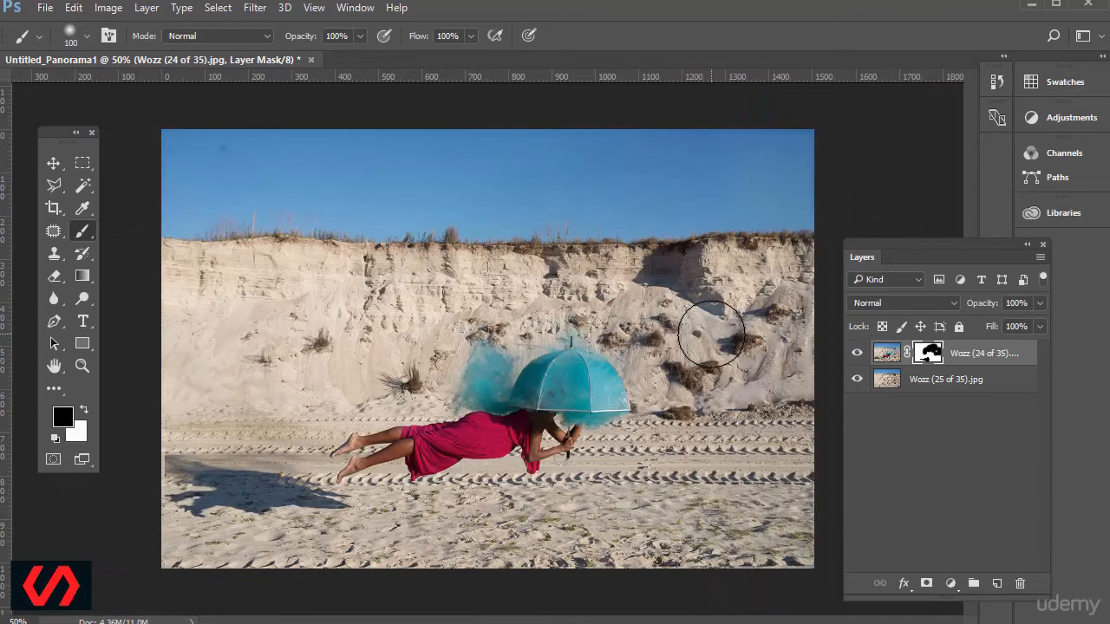
{"action": "scroll", "coordinate": [711, 334], "scroll_direction": "up", "scroll_amount": 4}
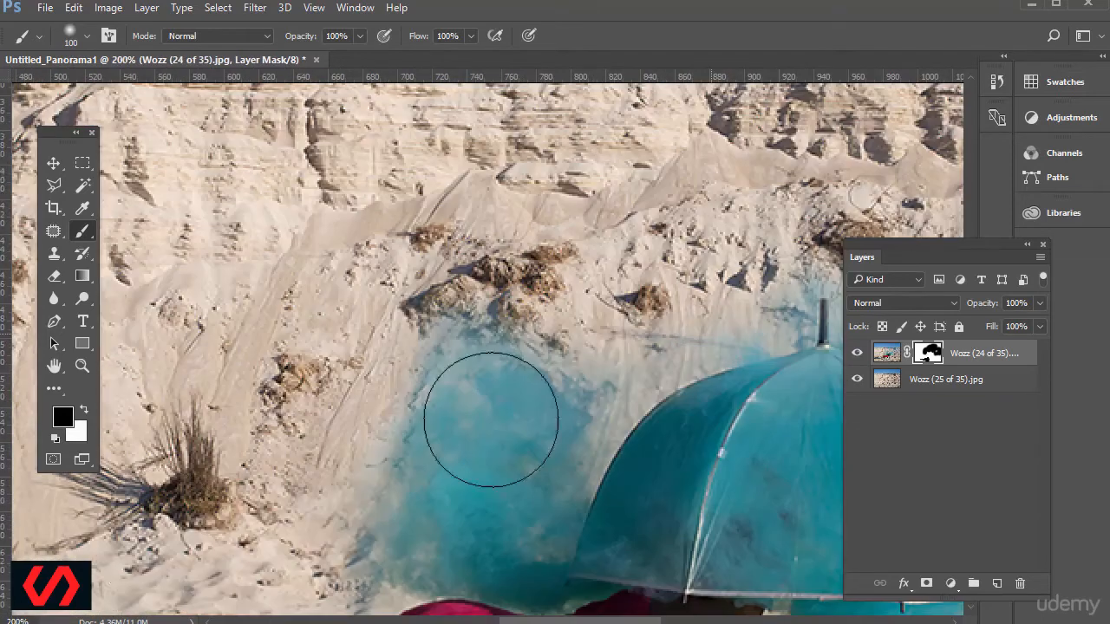
{"action": "mouse_move", "coordinate": [567, 621]}
{"action": "left_mouse_down"}
{"action": "mouse_move", "coordinate": [376, 621]}
{"action": "mouse_move", "coordinate": [394, 621]}
{"action": "left_mouse_up"}
{"action": "scroll", "coordinate": [403, 455], "scroll_direction": "down", "scroll_amount": 3}
{"action": "scroll", "coordinate": [391, 430], "scroll_direction": "down", "scroll_amount": 5}
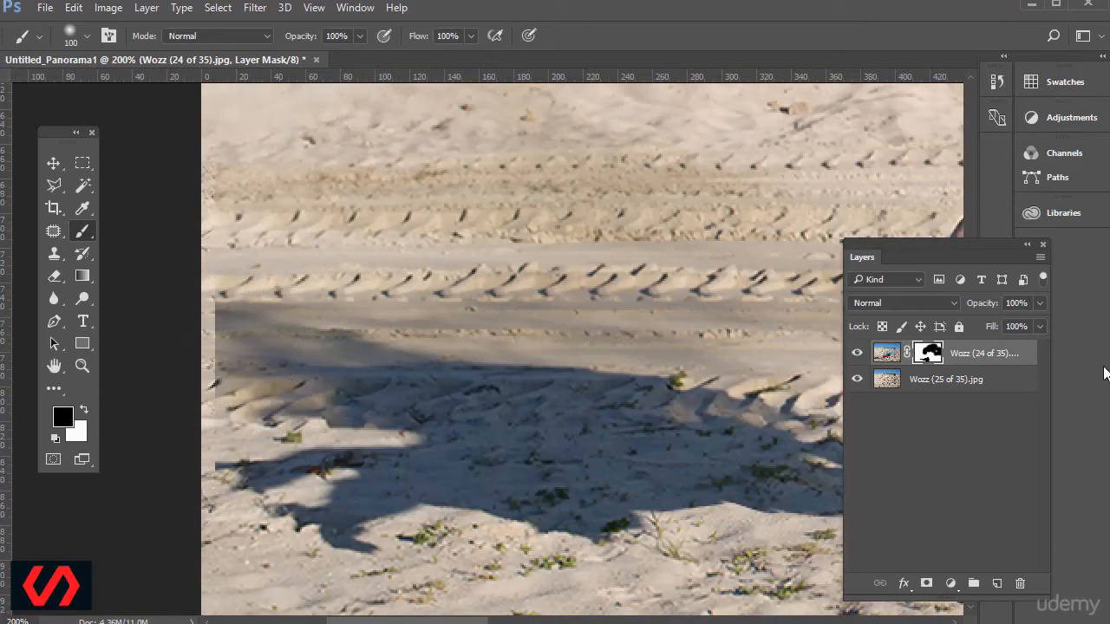
{"action": "left_click", "coordinate": [858, 355]}
{"action": "left_click", "coordinate": [855, 355]}
{"action": "key", "text": "x"}
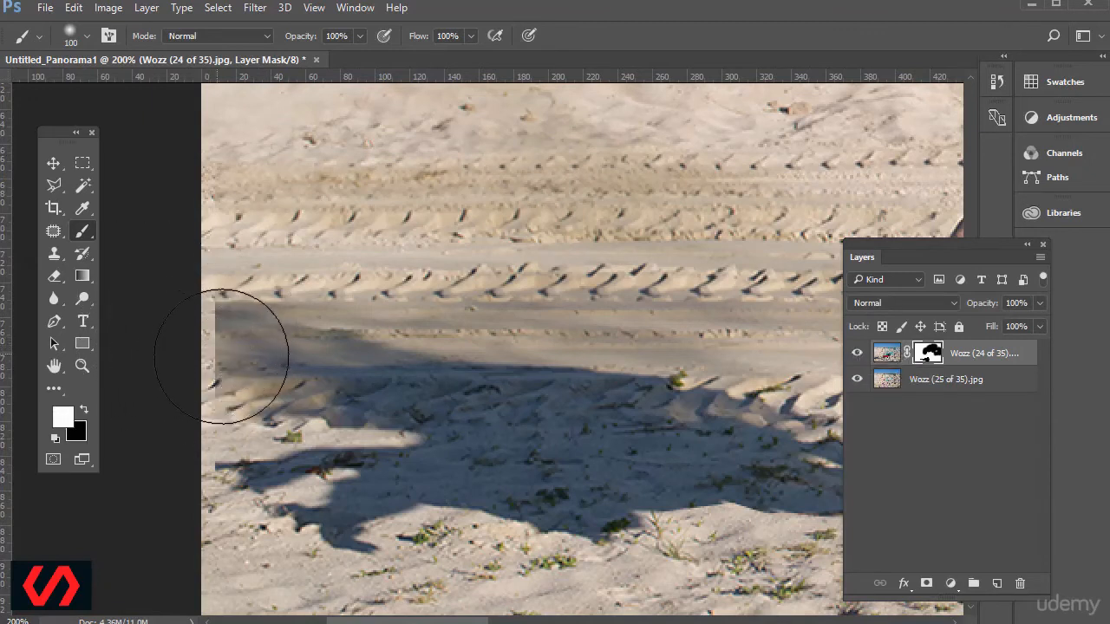
Add an empty layer, and Content-Aware Fill a narrow strip at the photo's left edge beside the shadow on Wozz (24 of 35).jpg.
{"action": "left_click", "coordinate": [998, 587]}
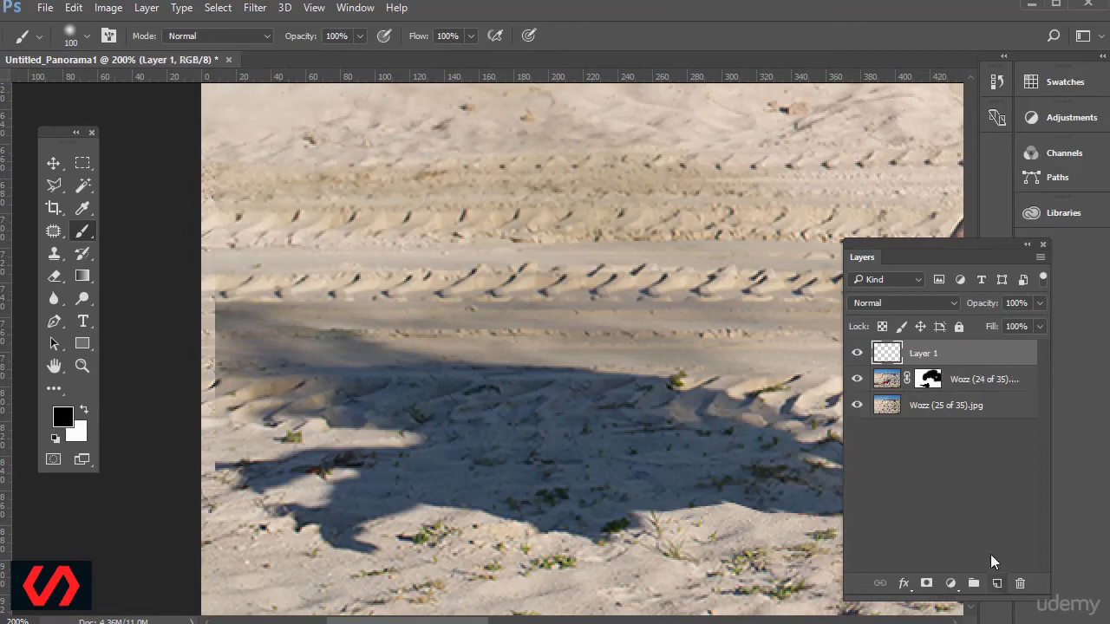
{"action": "left_click", "coordinate": [891, 387]}
{"action": "key", "text": "m"}
{"action": "left_click_drag", "start_coordinate": [200, 248], "coordinate": [233, 439]}
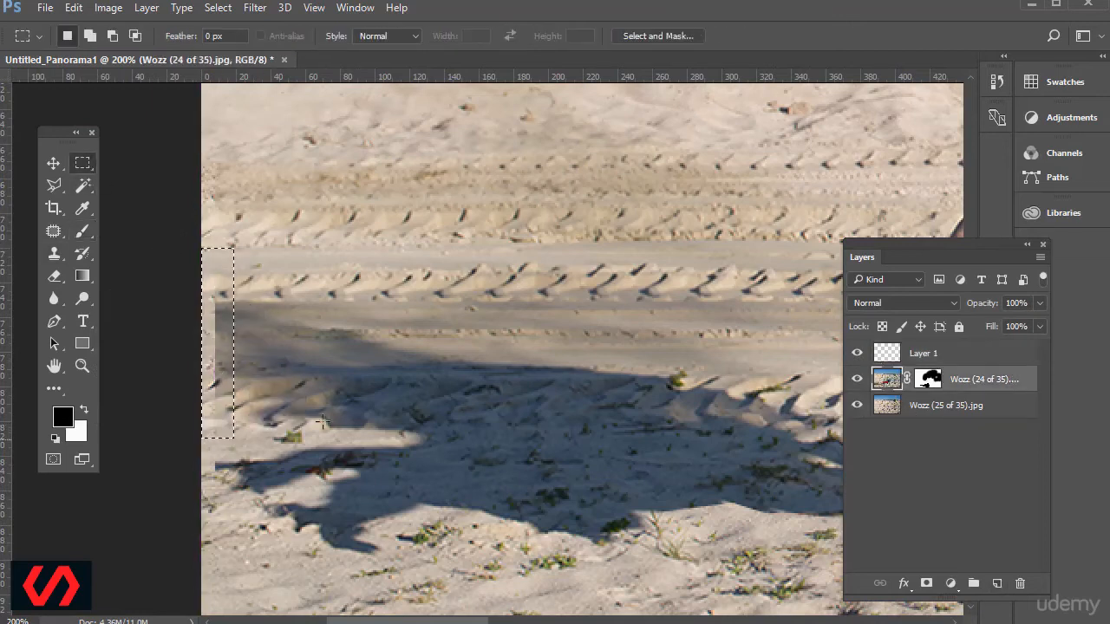
{"action": "left_click", "coordinate": [72, 9]}
{"action": "left_click", "coordinate": [131, 278]}
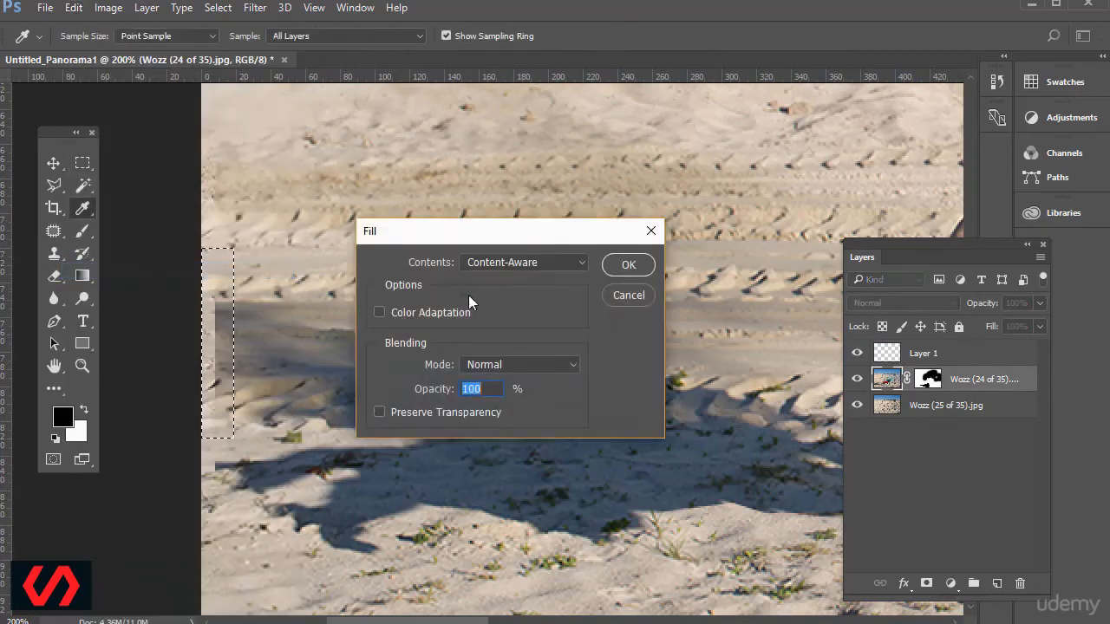
{"action": "left_click", "coordinate": [628, 265]}
{"action": "key", "text": "ctrl+d"}
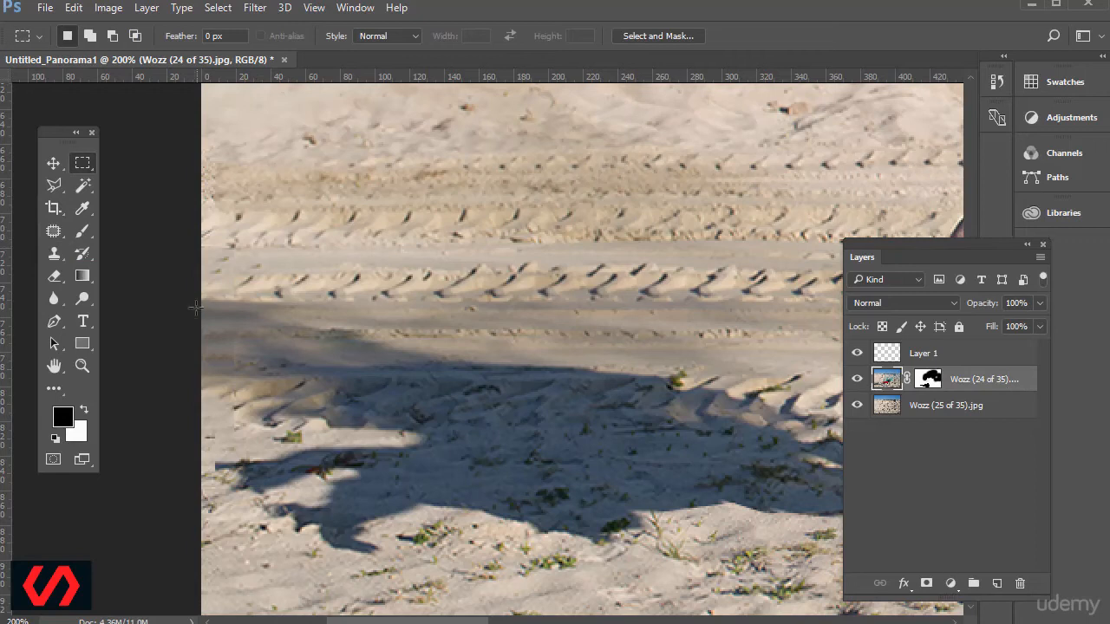
Retouch the filled area at the shadow's left end with the Clone Stamp at 30 px, sampling all layers.
{"action": "left_click", "coordinate": [54, 252]}
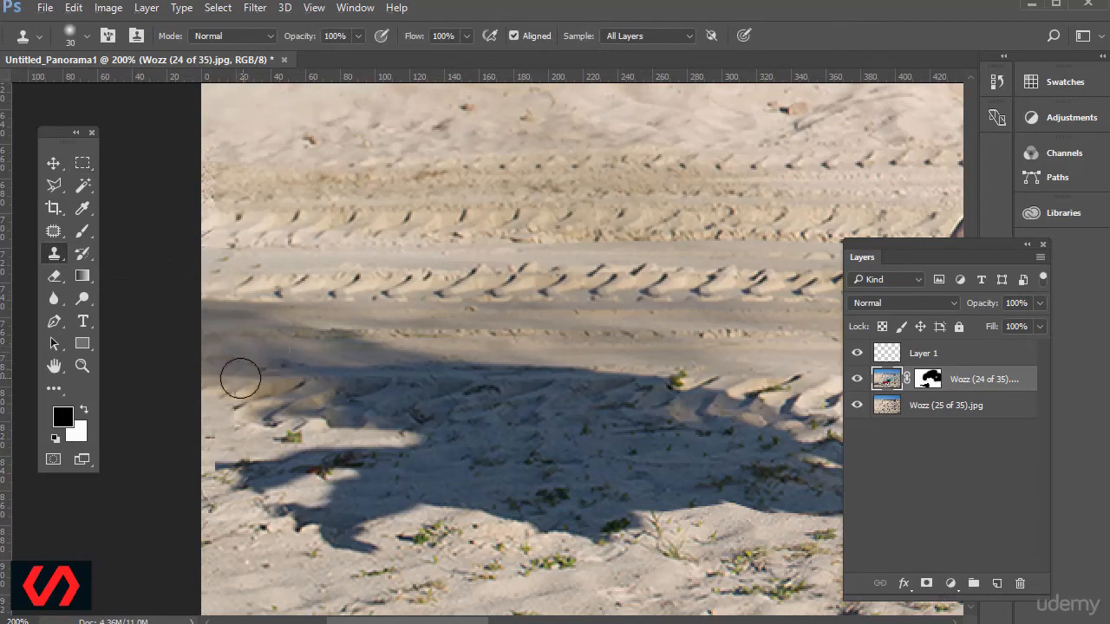
{"action": "left_click_drag", "start_coordinate": [241, 379], "coordinate": [232, 388]}
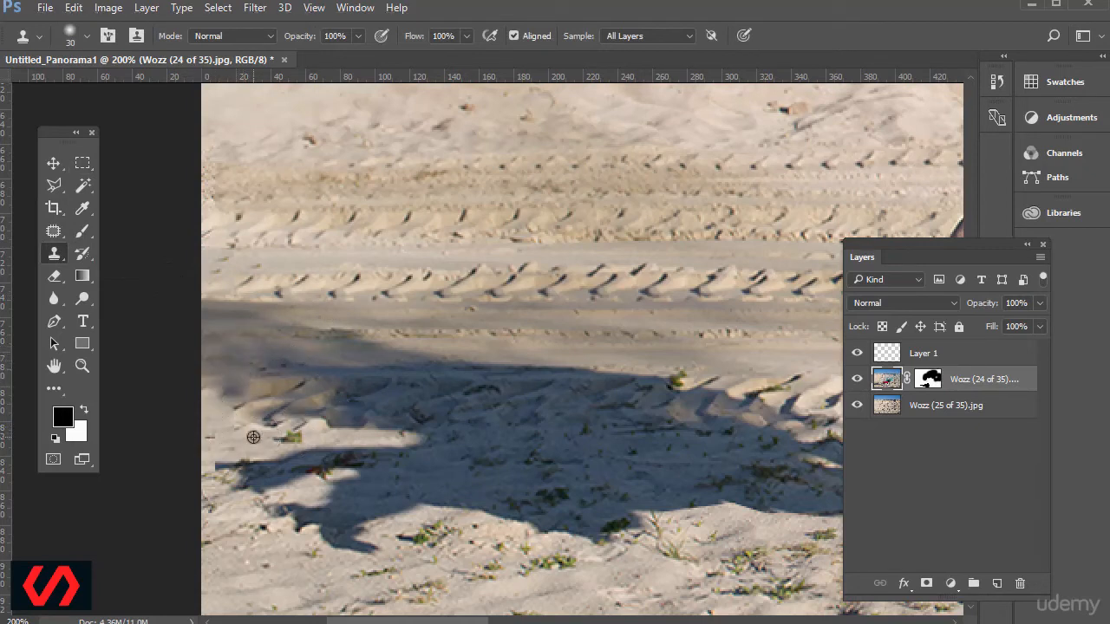
{"action": "left_click_drag", "start_coordinate": [451, 621], "coordinate": [509, 620]}
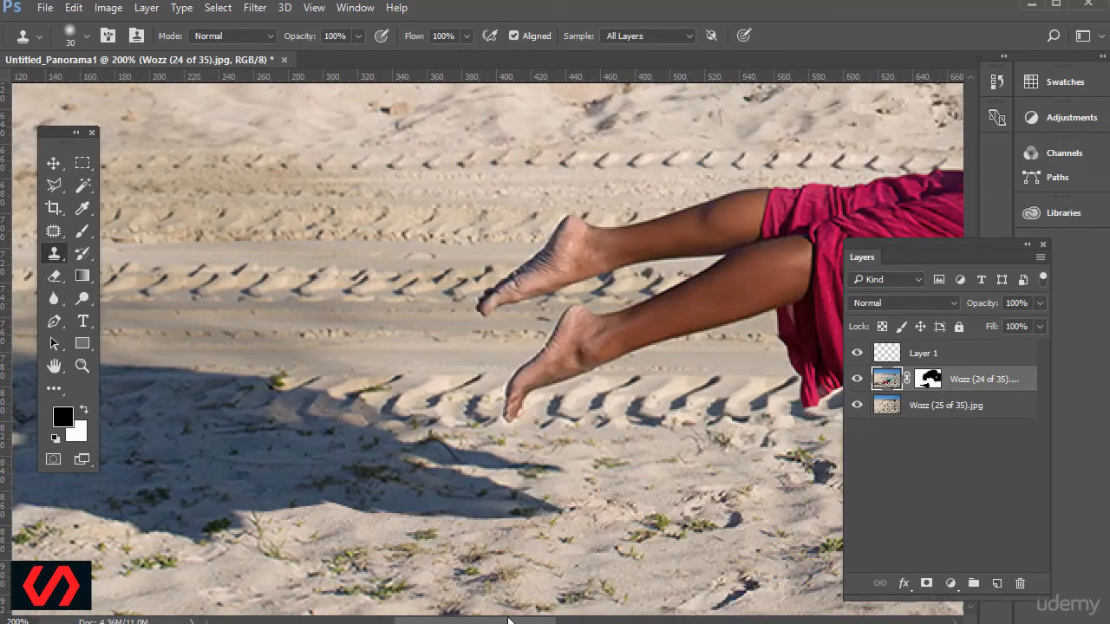
{"action": "key", "text": "ctrl+minus"}
{"action": "key", "text": "ctrl+minus"}
{"action": "key", "text": "ctrl+minus"}
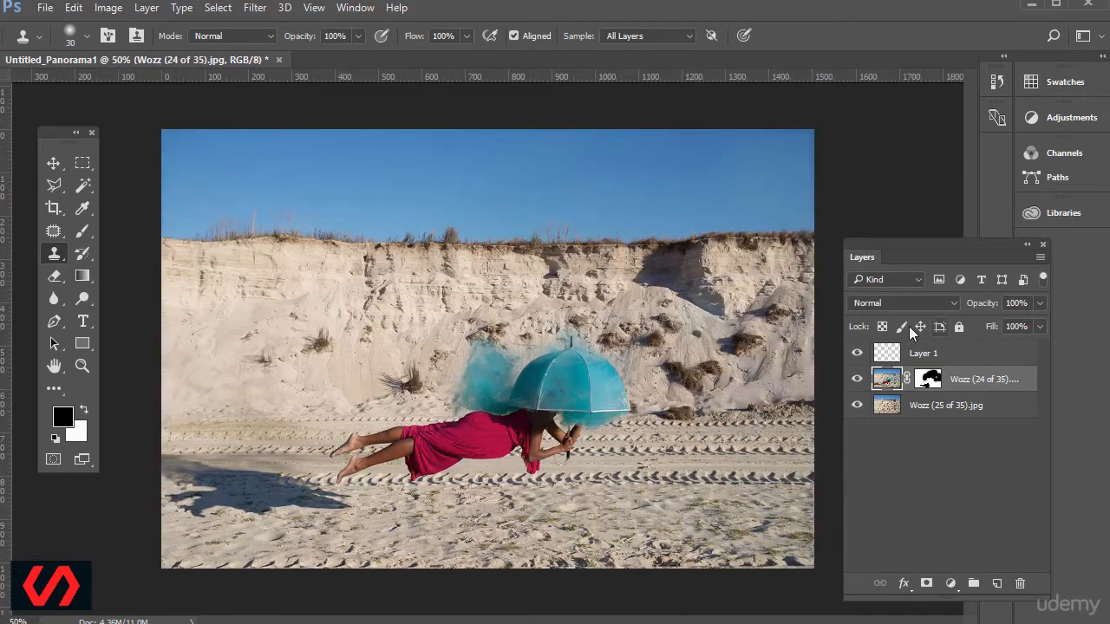
{"action": "left_click", "coordinate": [888, 353]}
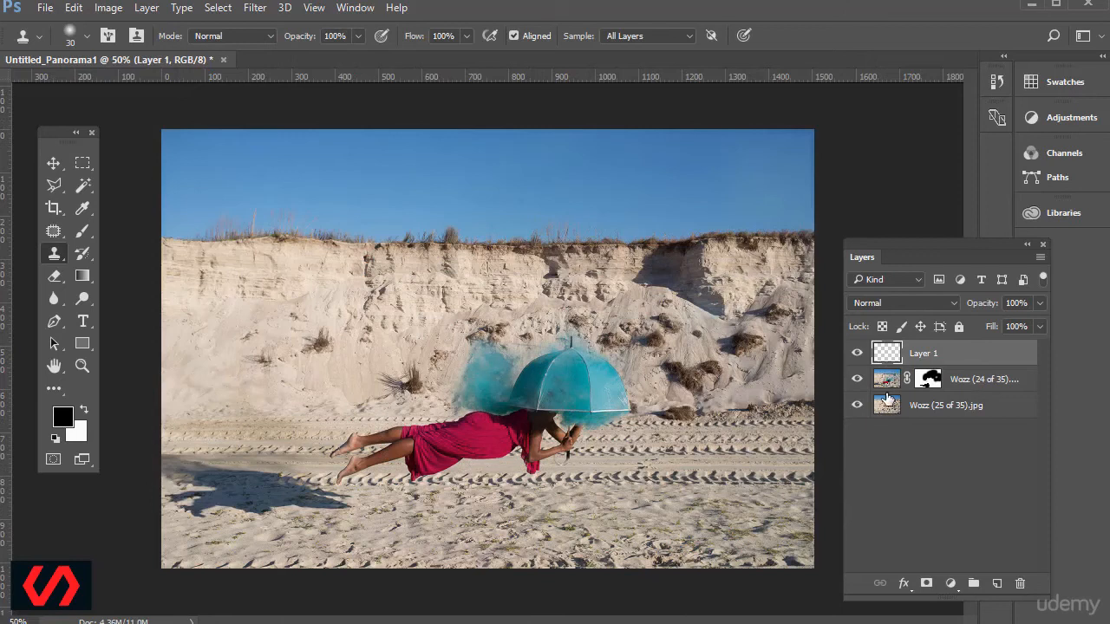
{"action": "left_click", "coordinate": [106, 8]}
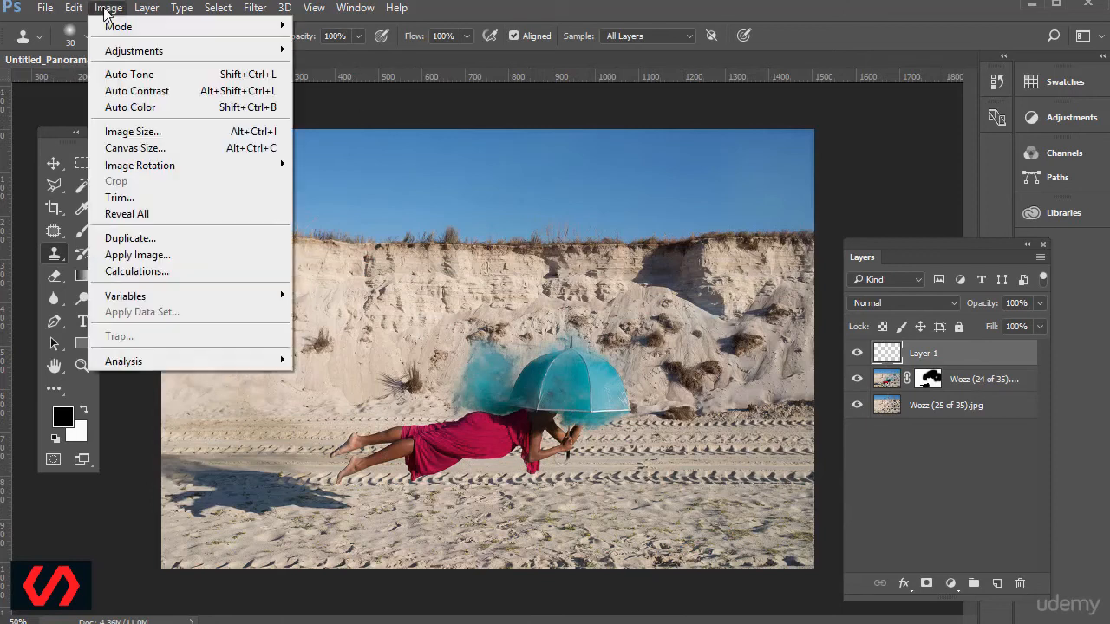
{"action": "mouse_move", "coordinate": [156, 50]}
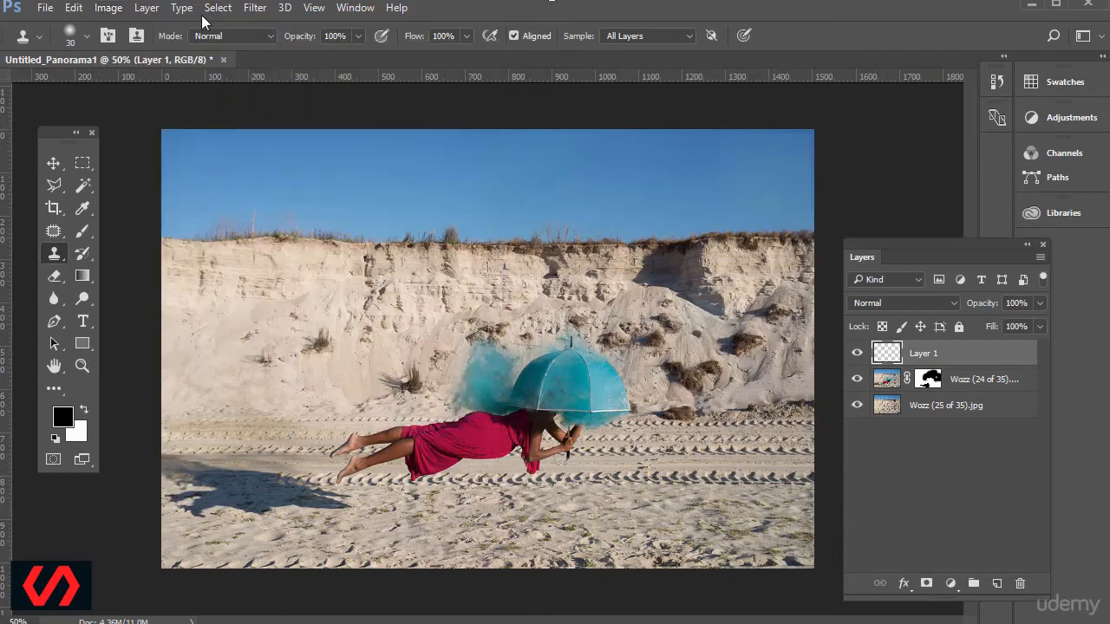
{"action": "left_click", "coordinate": [256, 9]}
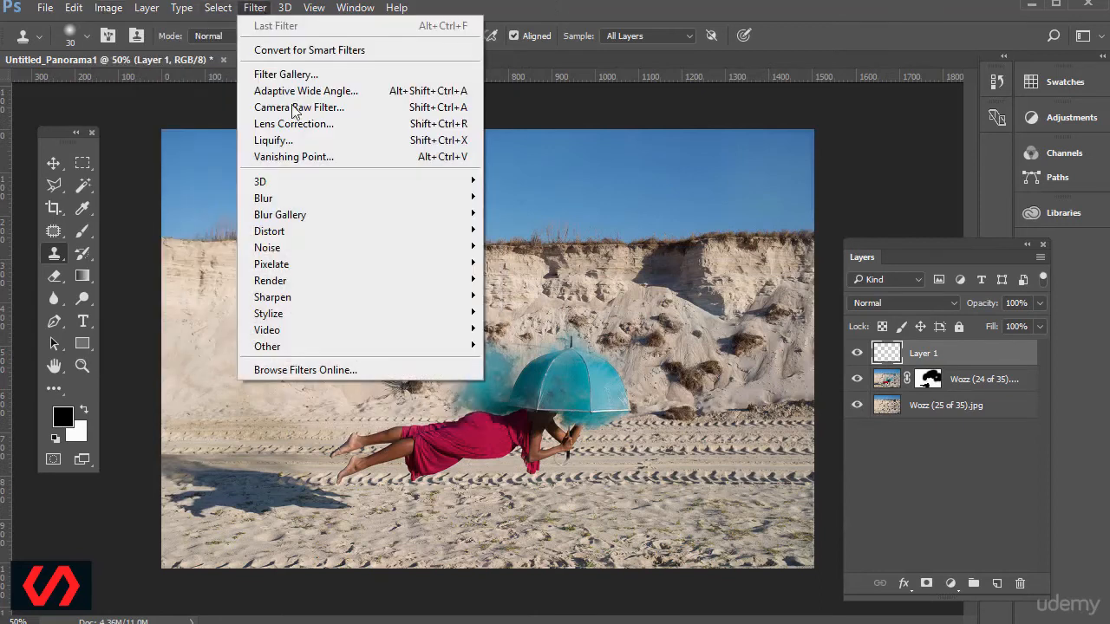
{"action": "left_click", "coordinate": [657, 19]}
Merge a copy of Layer 1 and both Wozz photo layers into a new top layer and duplicate that merged layer.
{"action": "left_click", "coordinate": [894, 406]}
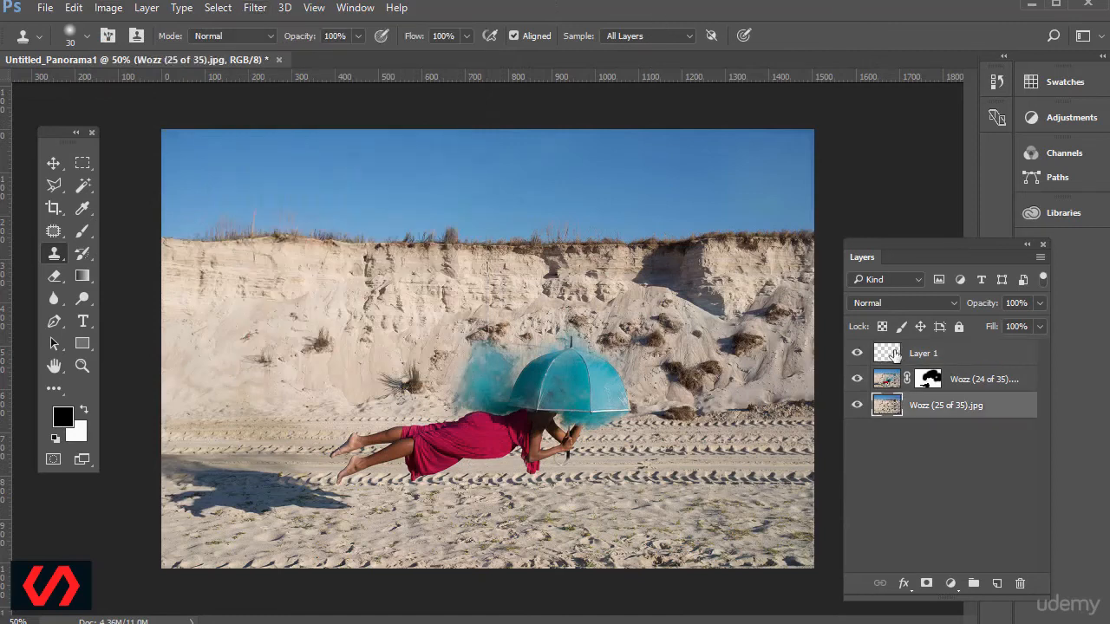
{"action": "left_click", "coordinate": [932, 352], "text": "shift"}
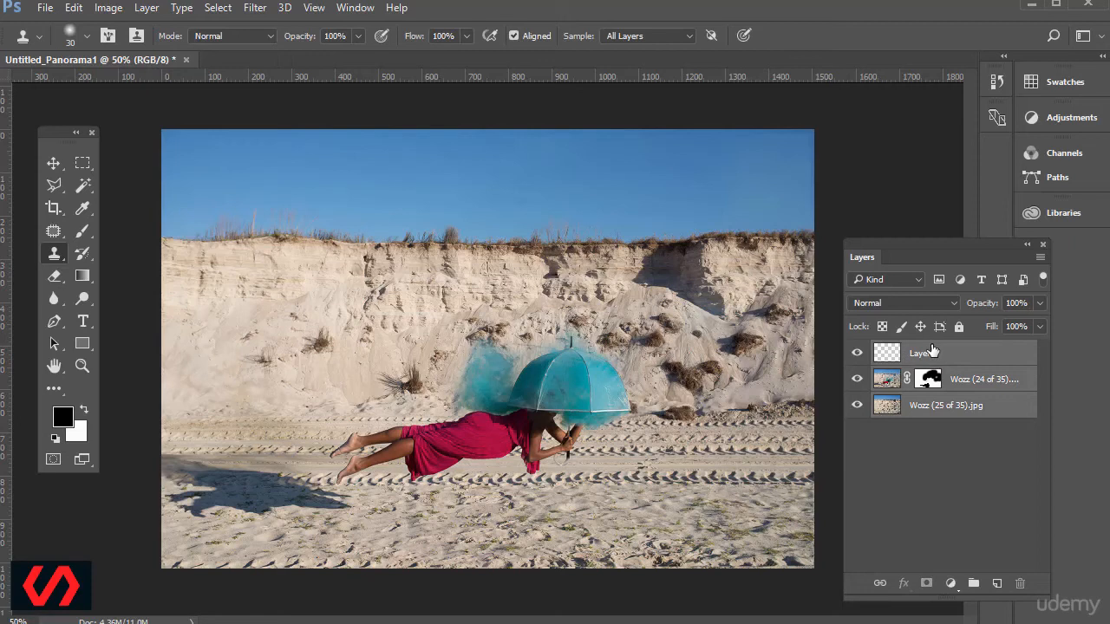
{"action": "key", "text": "ctrl+alt+e"}
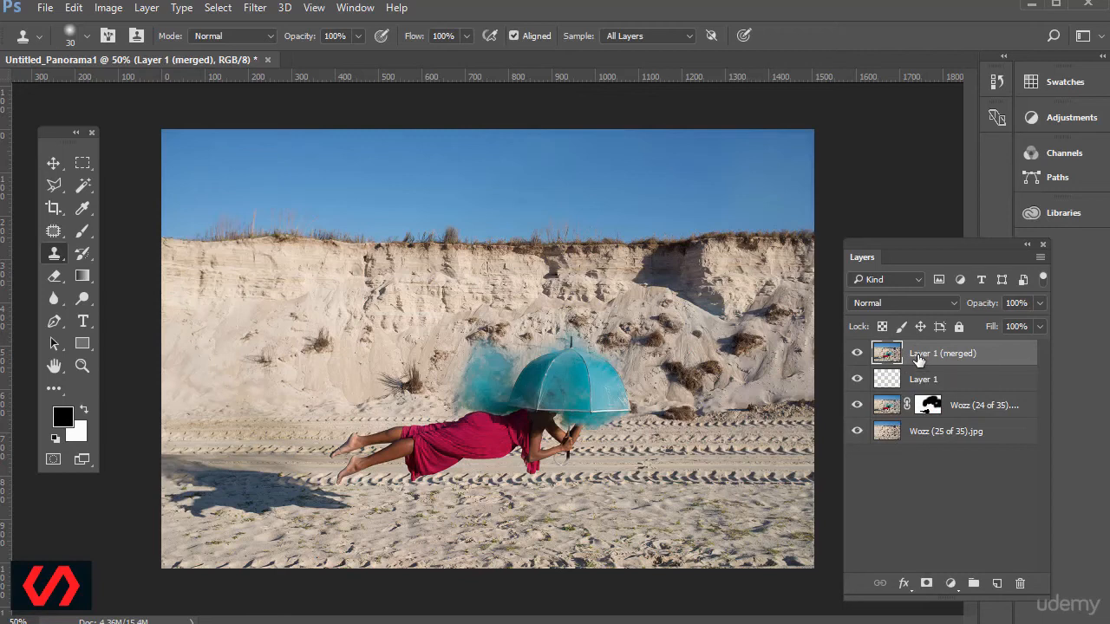
{"action": "key", "text": "ctrl+j"}
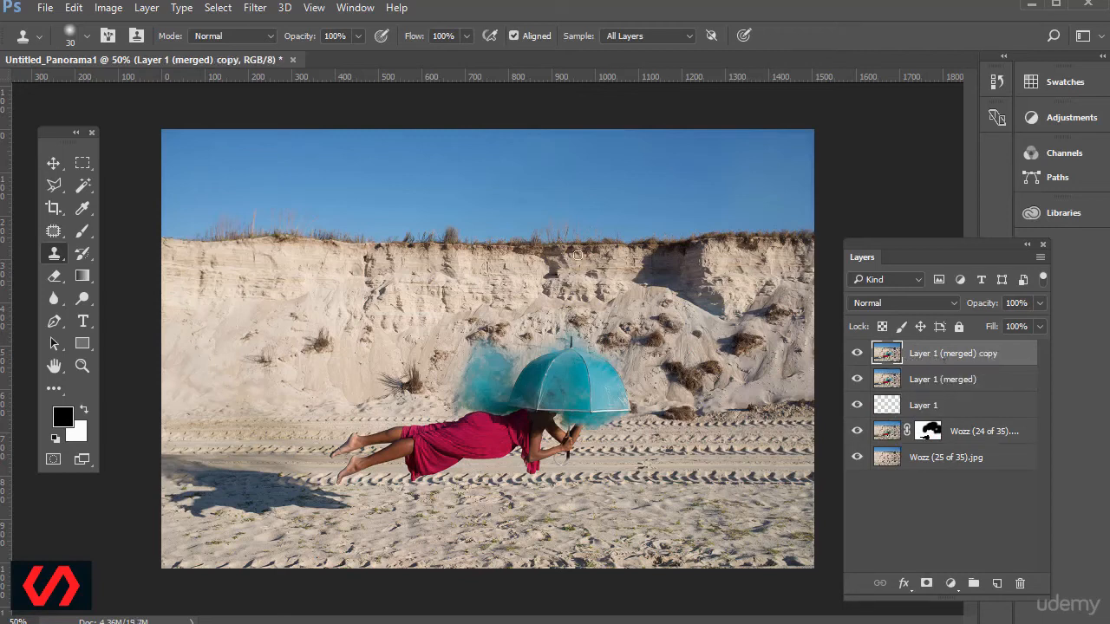
Open the Camera Raw Filter on Layer 1 (merged) copy and fit its window to the screen.
{"action": "left_click", "coordinate": [255, 8]}
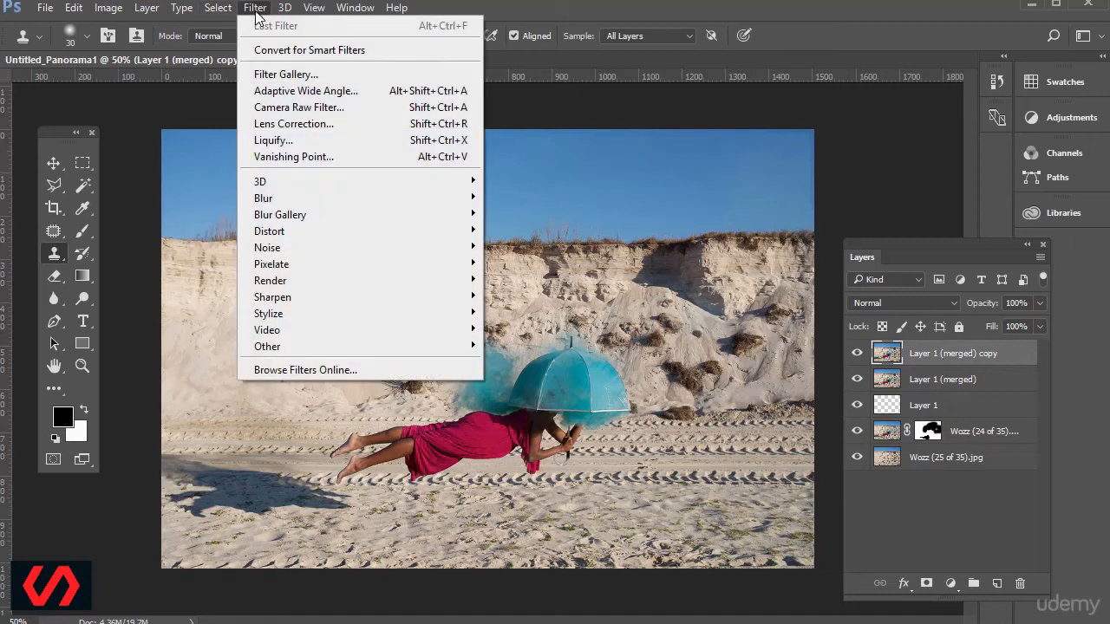
{"action": "left_click", "coordinate": [308, 107]}
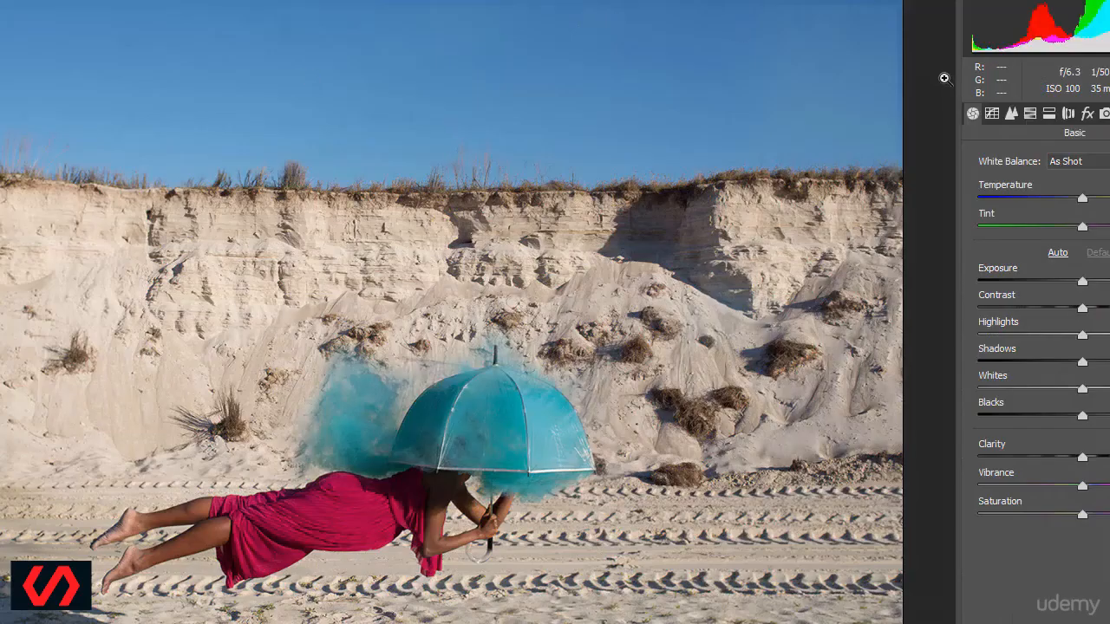
{"action": "left_click_drag", "start_coordinate": [0, 0], "coordinate": [204, 178]}
{"action": "left_click_drag", "start_coordinate": [430, 184], "coordinate": [332, 78]}
{"action": "left_click_drag", "start_coordinate": [389, 103], "coordinate": [235, 17]}
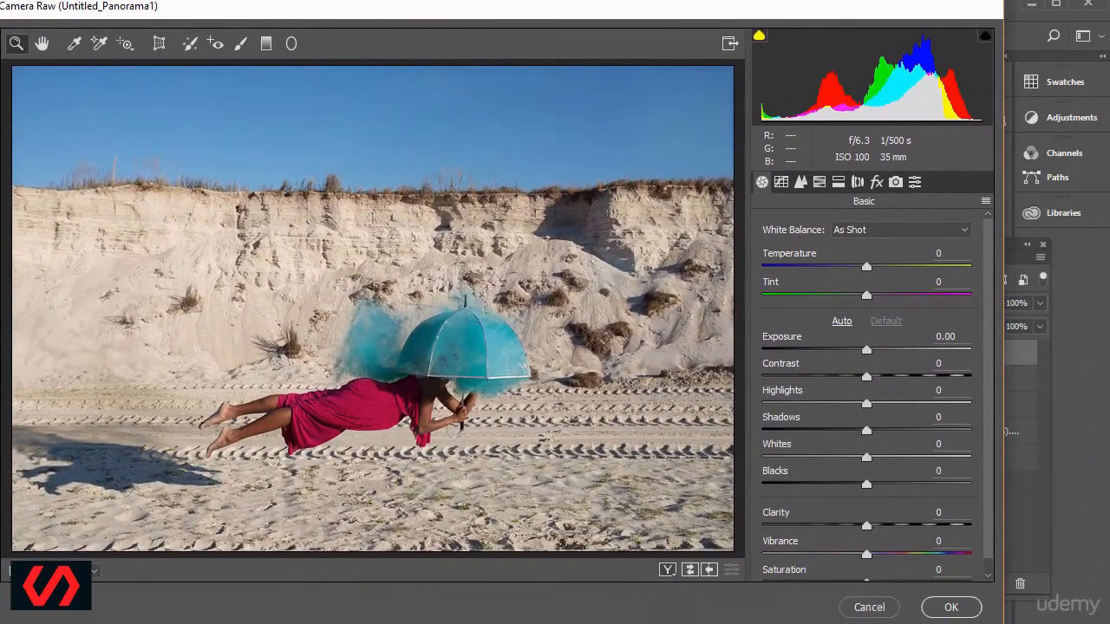
{"action": "left_click_drag", "start_coordinate": [1003, 623], "coordinate": [1109, 620]}
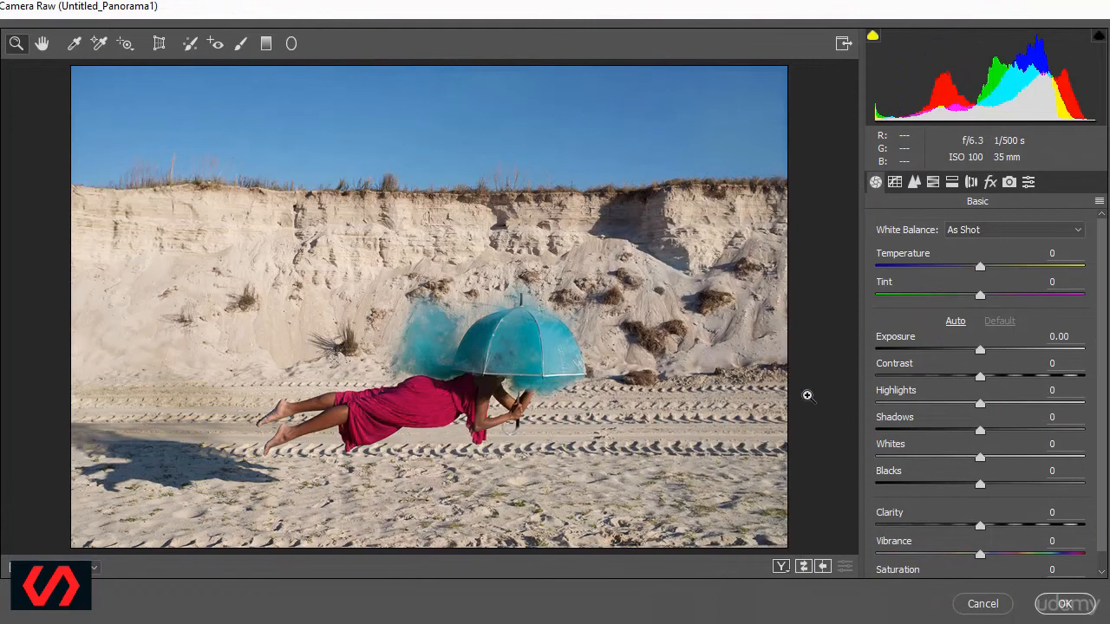
{"action": "mouse_move", "coordinate": [639, 10]}
{"action": "left_mouse_down"}
{"action": "mouse_move", "coordinate": [158, 275]}
{"action": "mouse_move", "coordinate": [367, 148]}
{"action": "mouse_move", "coordinate": [656, 22]}
{"action": "mouse_move", "coordinate": [644, 8]}
{"action": "left_mouse_up"}
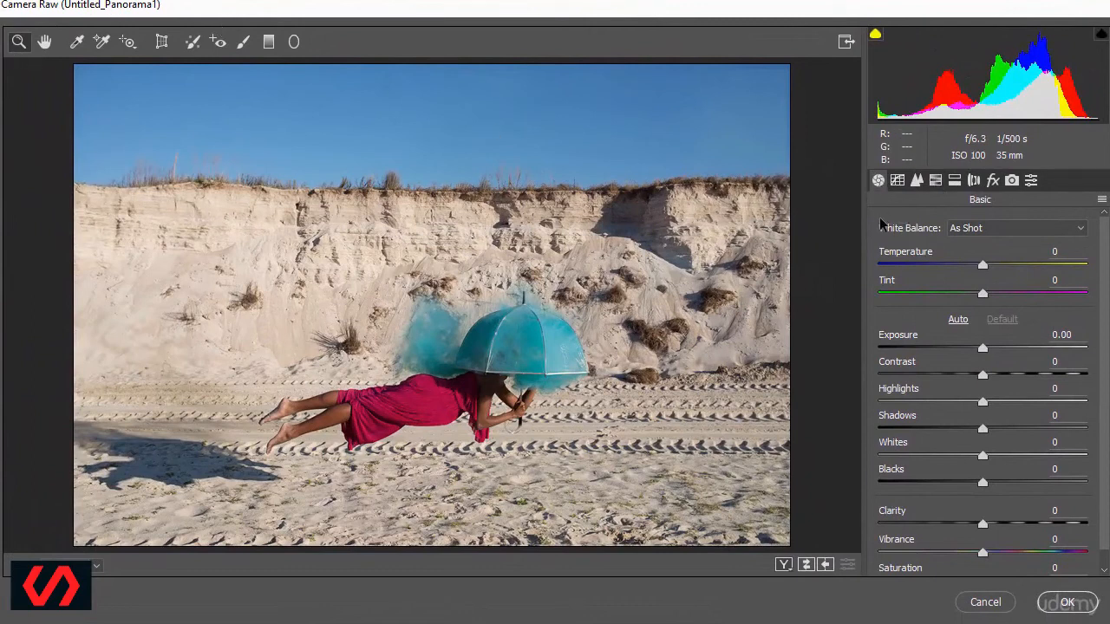
Try a cooler Temperature of about -36 on the merged copy and return it to 0.
{"action": "left_click_drag", "start_coordinate": [982, 269], "coordinate": [943, 270]}
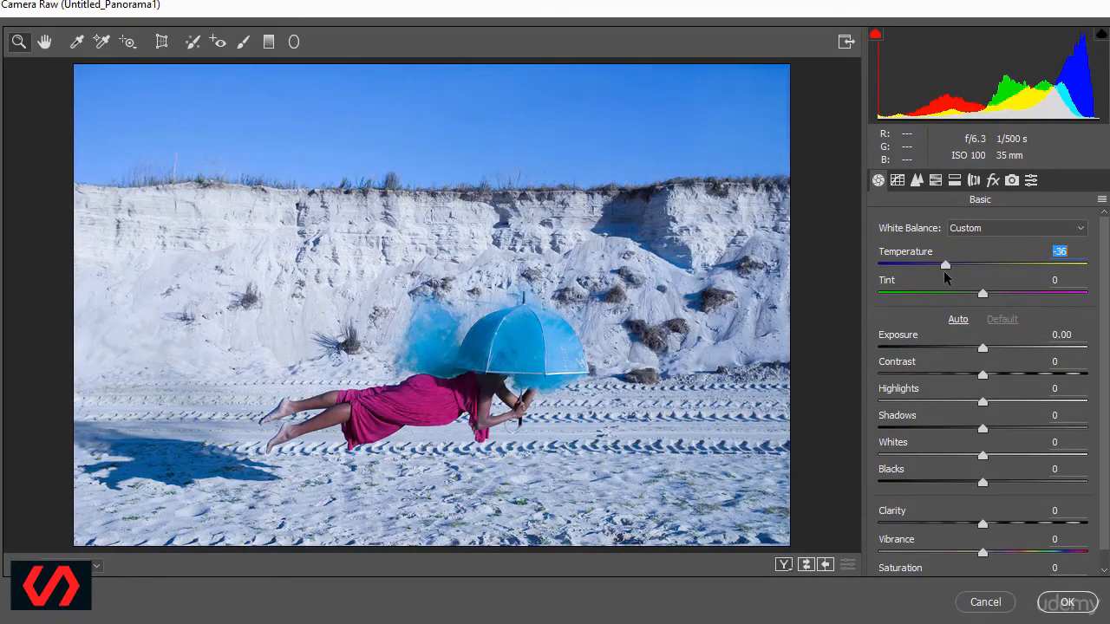
{"action": "left_click_drag", "start_coordinate": [943, 271], "coordinate": [980, 273]}
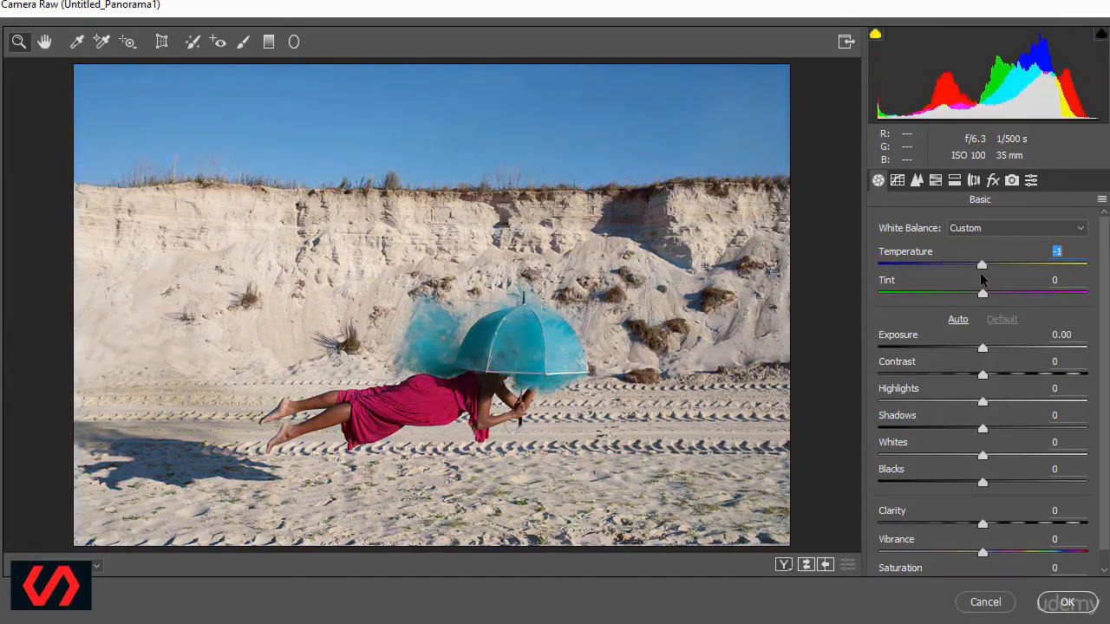
{"action": "left_click_drag", "start_coordinate": [980, 272], "coordinate": [982, 294]}
Set the basic tones to Exposure +0.10, Contrast +11, Highlights +9 and Shadows -24.
{"action": "left_click", "coordinate": [984, 349]}
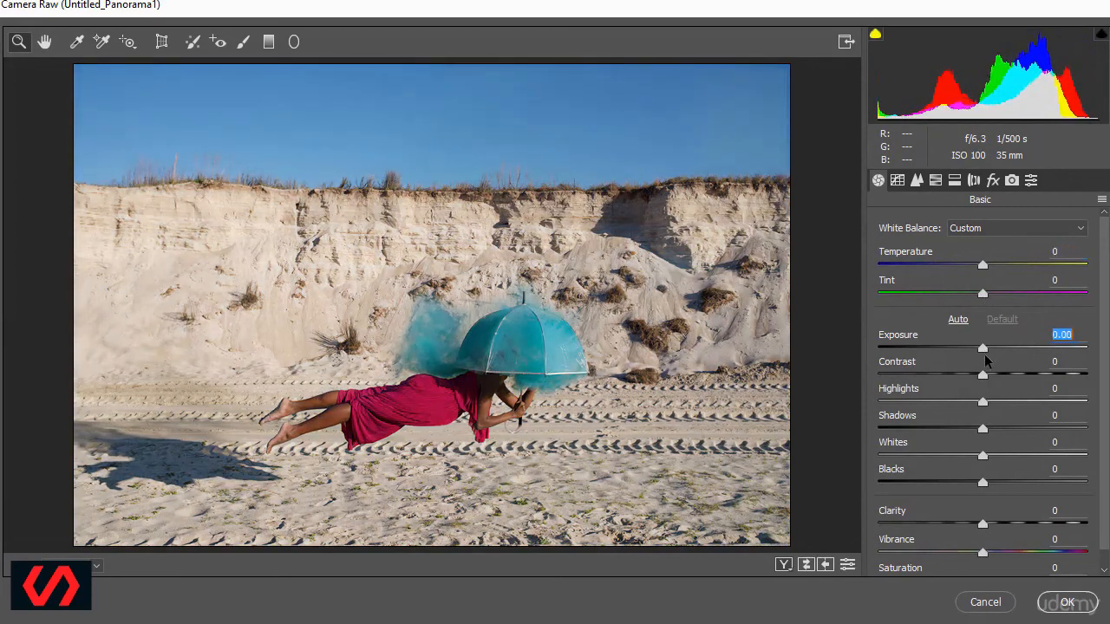
{"action": "left_click_drag", "start_coordinate": [985, 350], "coordinate": [995, 388]}
{"action": "mouse_move", "coordinate": [982, 428]}
{"action": "left_mouse_down"}
{"action": "mouse_move", "coordinate": [1030, 419]}
{"action": "mouse_move", "coordinate": [937, 429]}
{"action": "mouse_move", "coordinate": [1013, 402]}
{"action": "mouse_move", "coordinate": [1040, 406]}
{"action": "mouse_move", "coordinate": [963, 406]}
{"action": "mouse_move", "coordinate": [997, 418]}
{"action": "left_mouse_up"}
{"action": "left_click", "coordinate": [984, 405]}
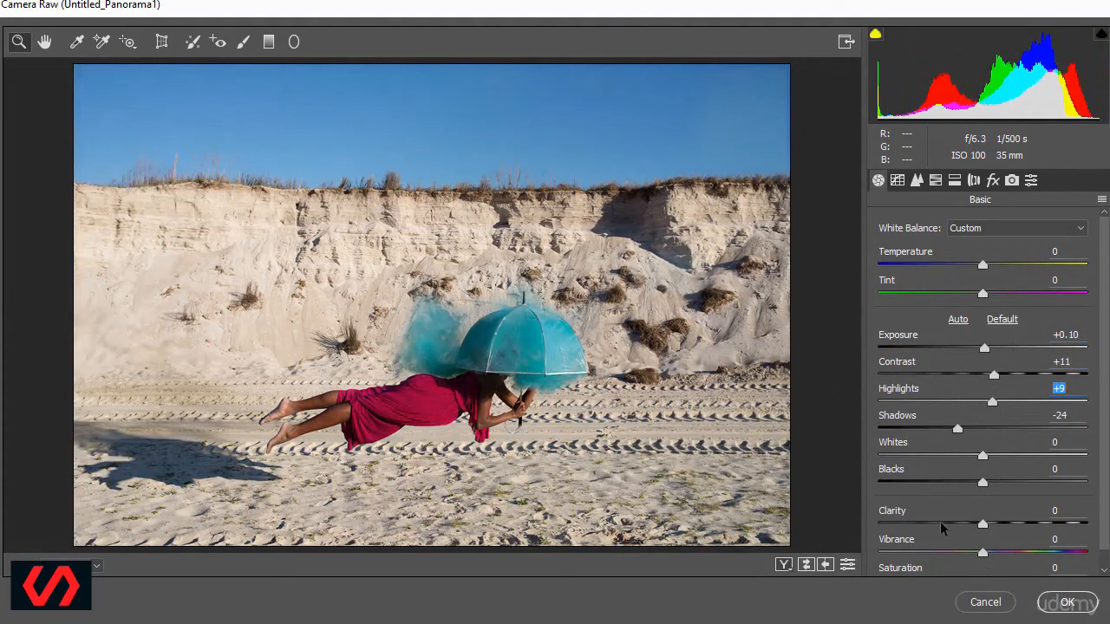
Boost the photo's colours with Vibrance +2 and Saturation +38.
{"action": "mouse_move", "coordinate": [983, 556]}
{"action": "left_mouse_down"}
{"action": "mouse_move", "coordinate": [1058, 554]}
{"action": "mouse_move", "coordinate": [824, 562]}
{"action": "mouse_move", "coordinate": [984, 562]}
{"action": "left_mouse_up"}
{"action": "scroll", "coordinate": [993, 536], "scroll_direction": "down", "scroll_amount": 1}
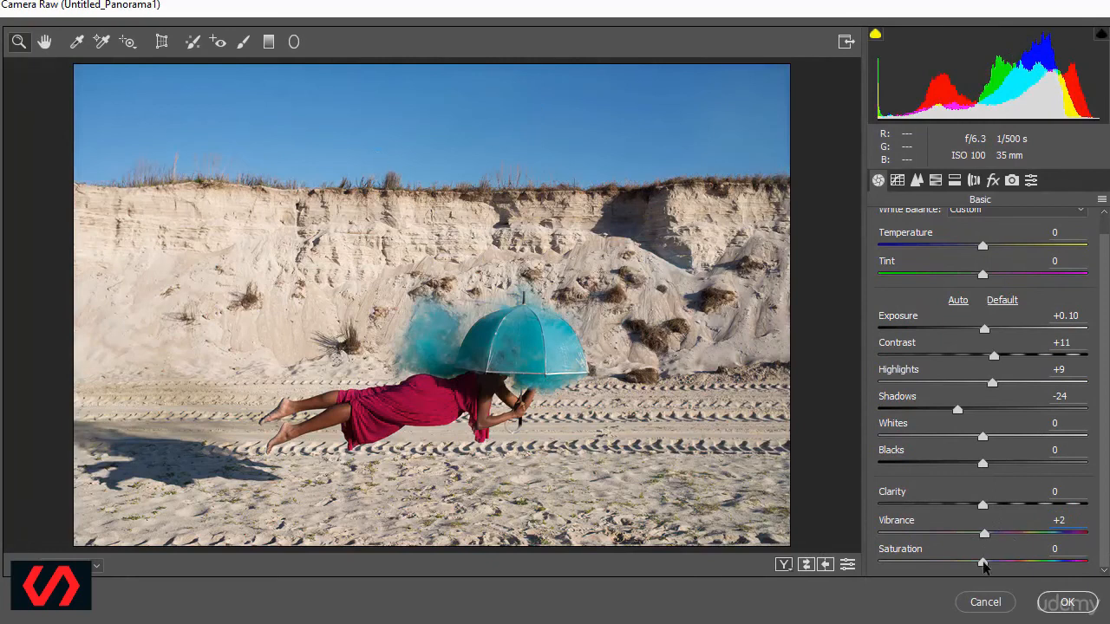
{"action": "left_click_drag", "start_coordinate": [983, 566], "coordinate": [1025, 581]}
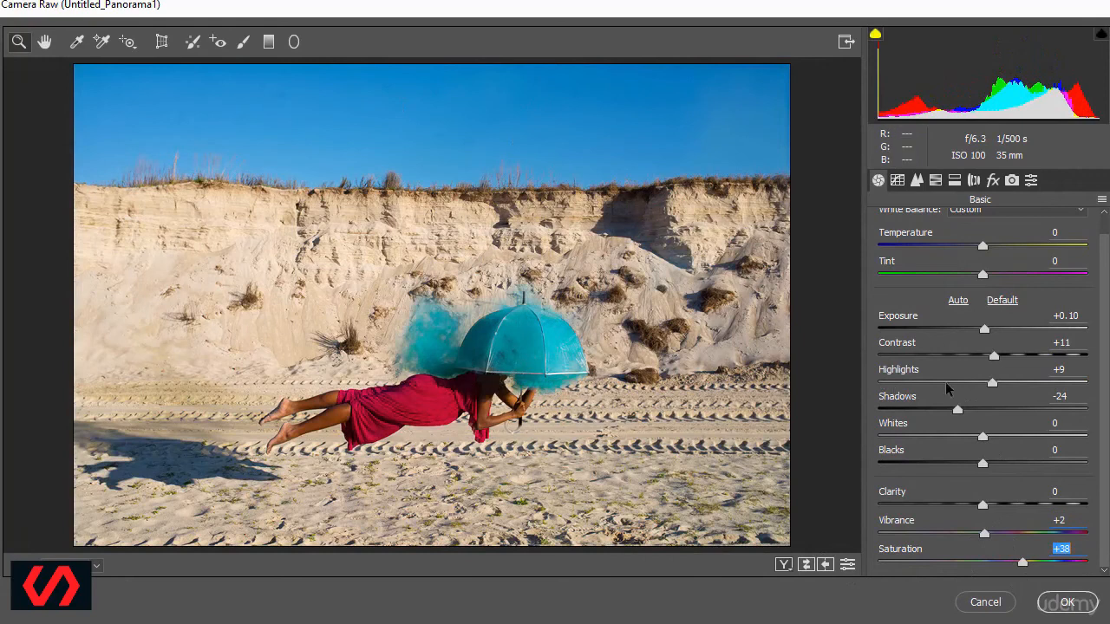
Set the parametric tone curve to Highlights +17, Lights +2, Darks +11 and Shadows -8, and apply the Camera Raw grade.
{"action": "left_click", "coordinate": [898, 180]}
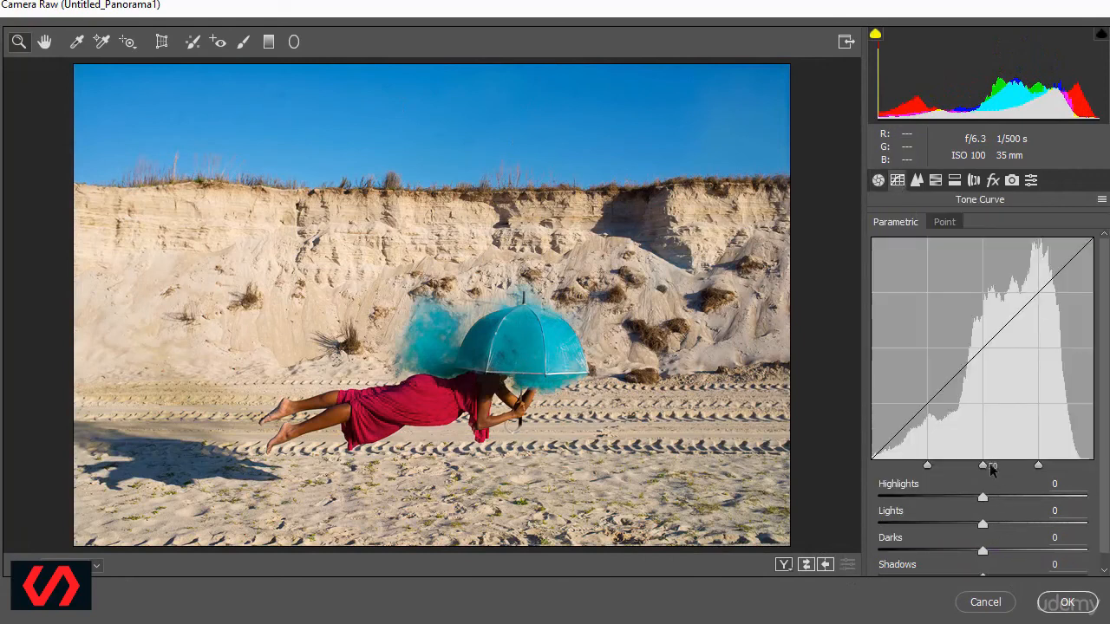
{"action": "left_click_drag", "start_coordinate": [984, 497], "coordinate": [996, 550]}
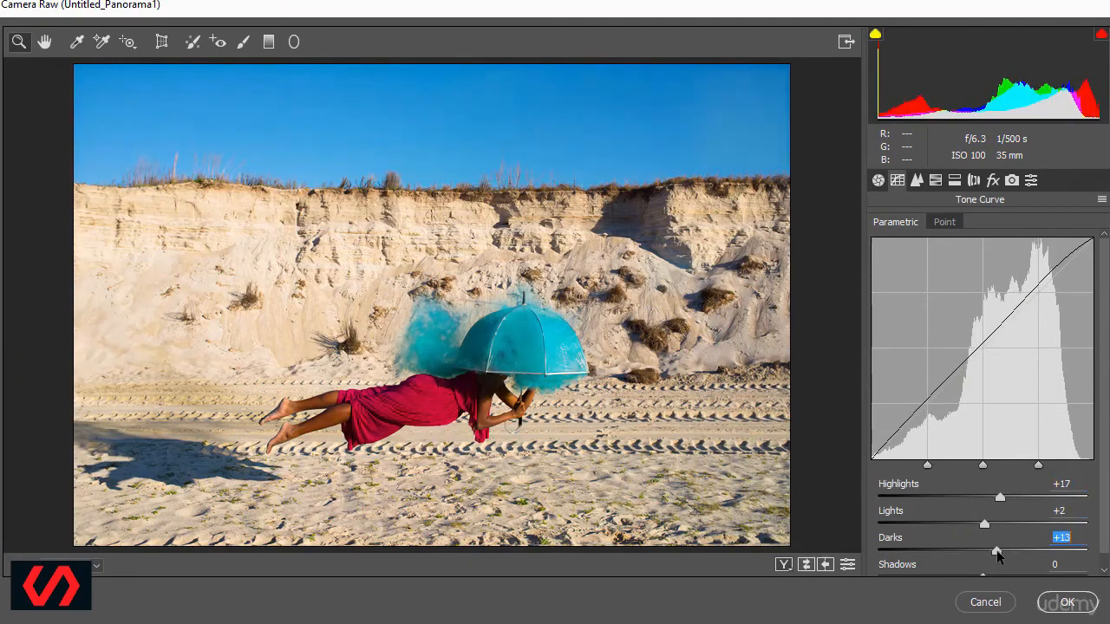
{"action": "scroll", "coordinate": [994, 534], "scroll_direction": "down", "scroll_amount": 1}
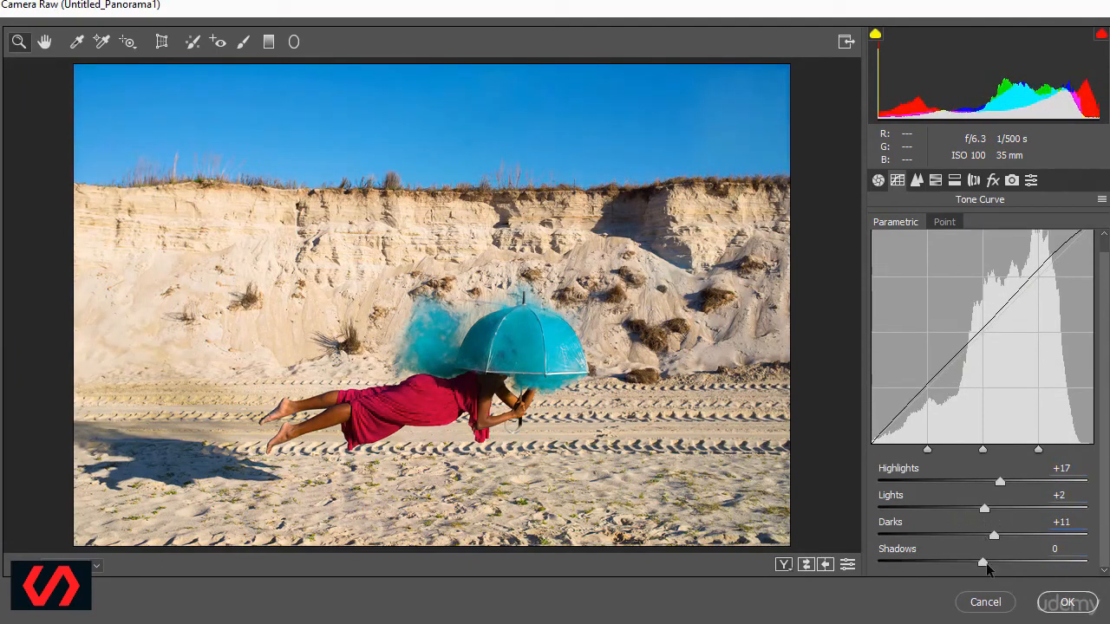
{"action": "left_click_drag", "start_coordinate": [995, 564], "coordinate": [977, 566]}
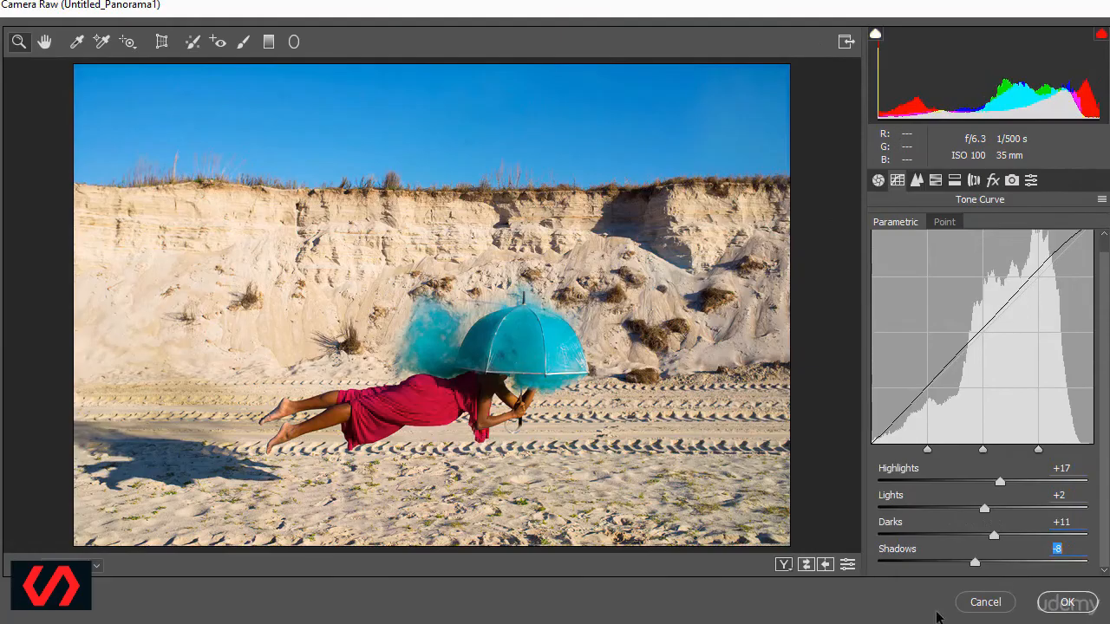
{"action": "left_click", "coordinate": [1061, 604]}
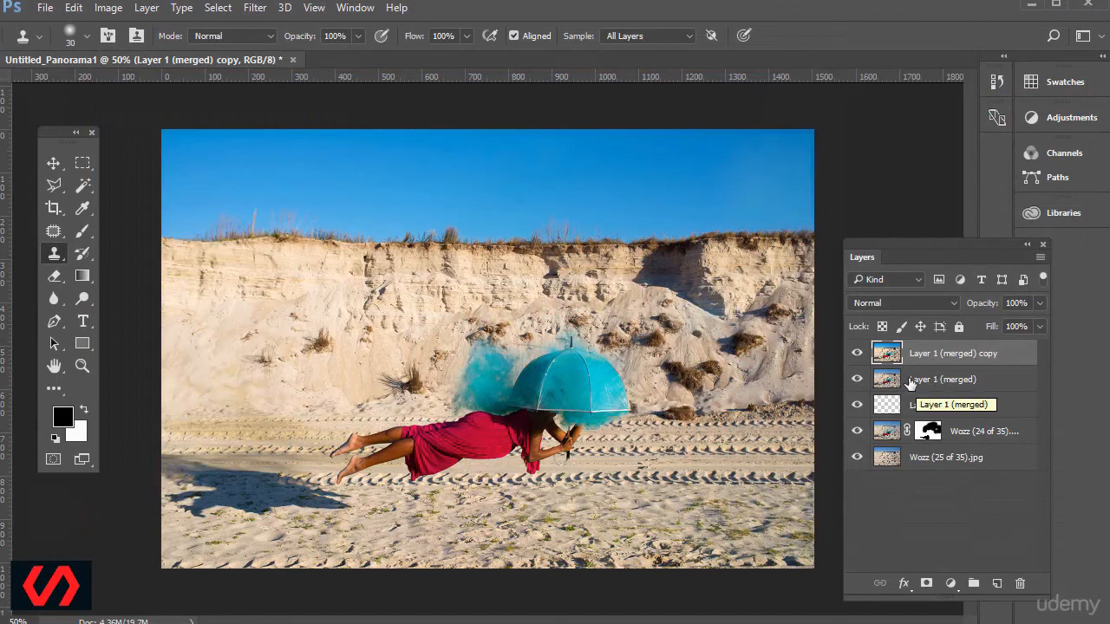
Compare the graded Layer 1 (merged) copy hidden and shown against the ungraded merged layer.
{"action": "left_click", "coordinate": [856, 355]}
{"action": "left_click", "coordinate": [856, 355]}
{"action": "left_click", "coordinate": [856, 355]}
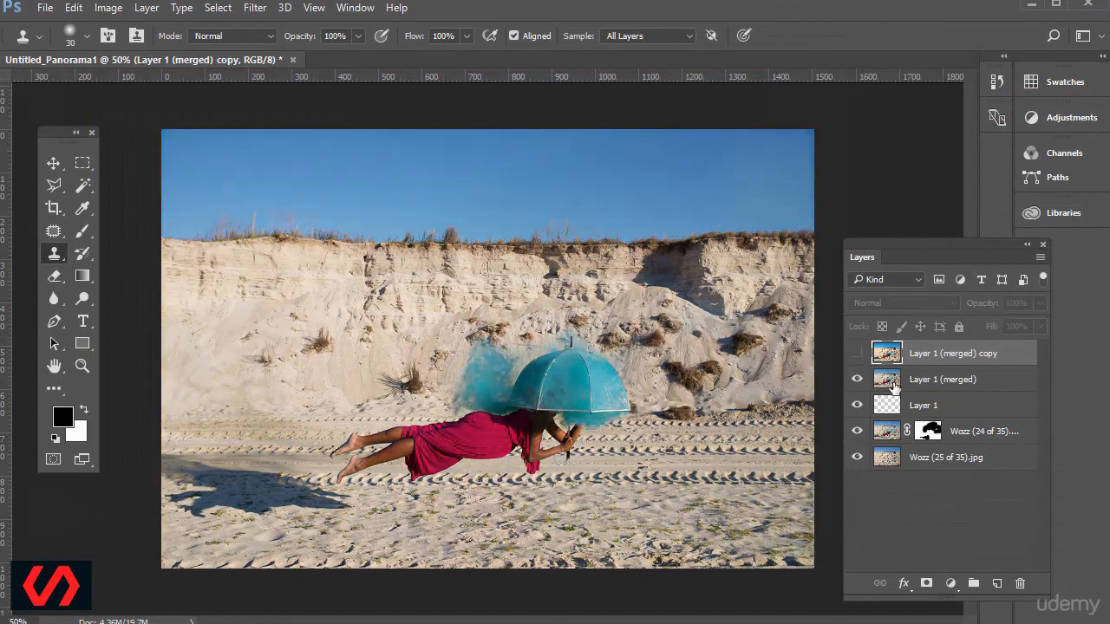
{"action": "left_click", "coordinate": [854, 354]}
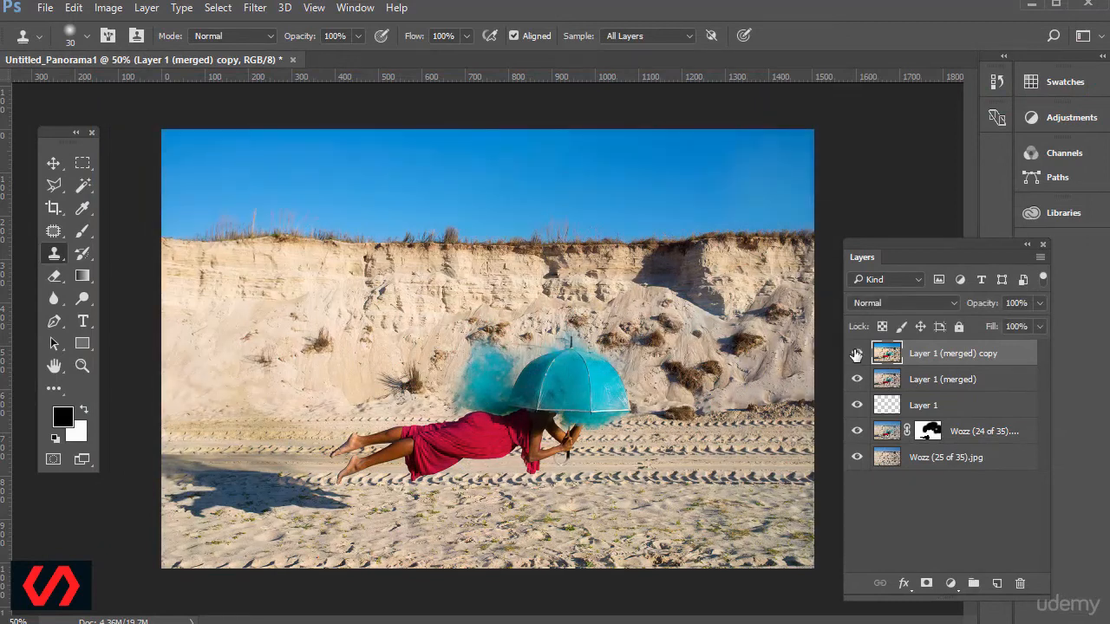
Try lower opacities on Layer 1 (merged) copy and return it to full opacity.
{"action": "left_click", "coordinate": [1042, 303]}
{"action": "left_click_drag", "start_coordinate": [1013, 327], "coordinate": [998, 326]}
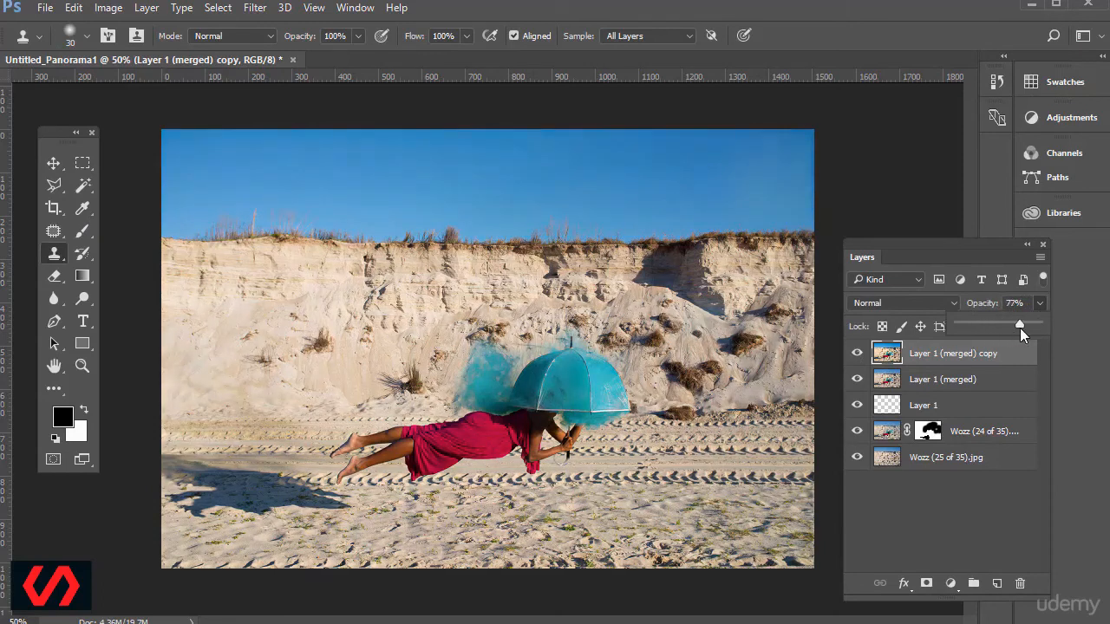
{"action": "left_click_drag", "start_coordinate": [987, 328], "coordinate": [1083, 338]}
{"action": "left_click", "coordinate": [964, 256]}
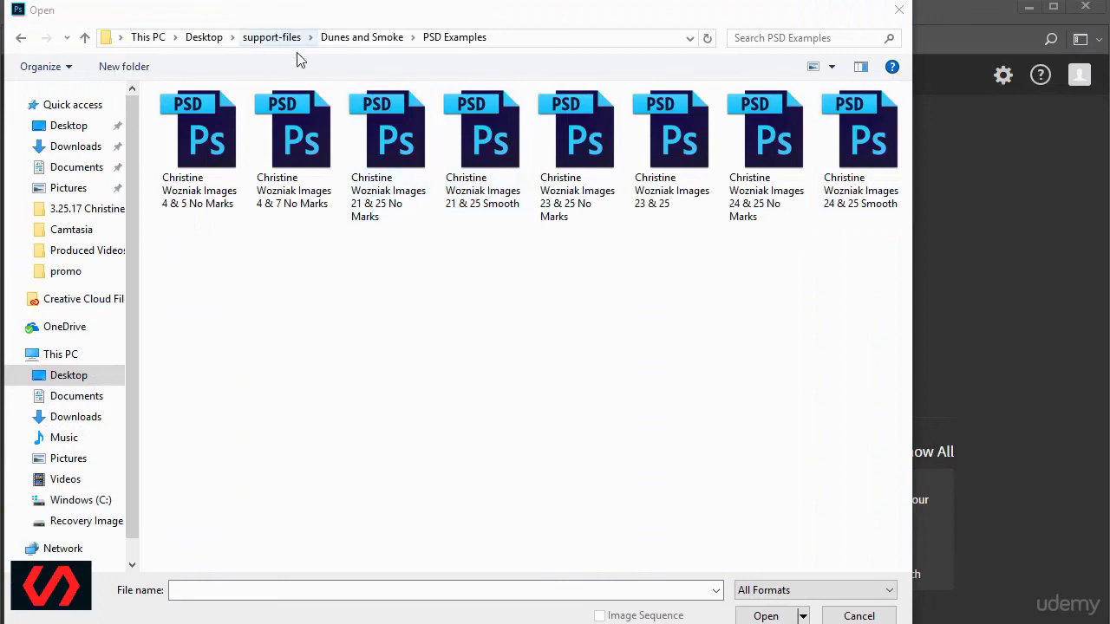
Open all eight files from the PSD Examples folder and review the 24 & 25, 23 & 25 and 21 & 25 composites, closing each.
{"action": "left_click_drag", "start_coordinate": [884, 302], "coordinate": [152, 87]}
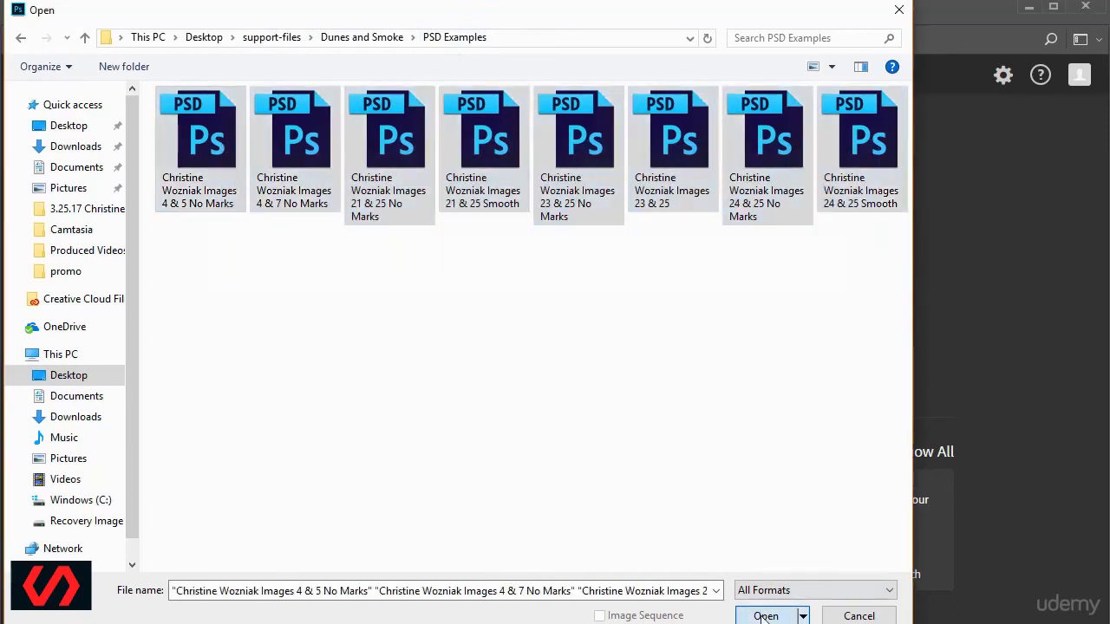
{"action": "left_click", "coordinate": [763, 615]}
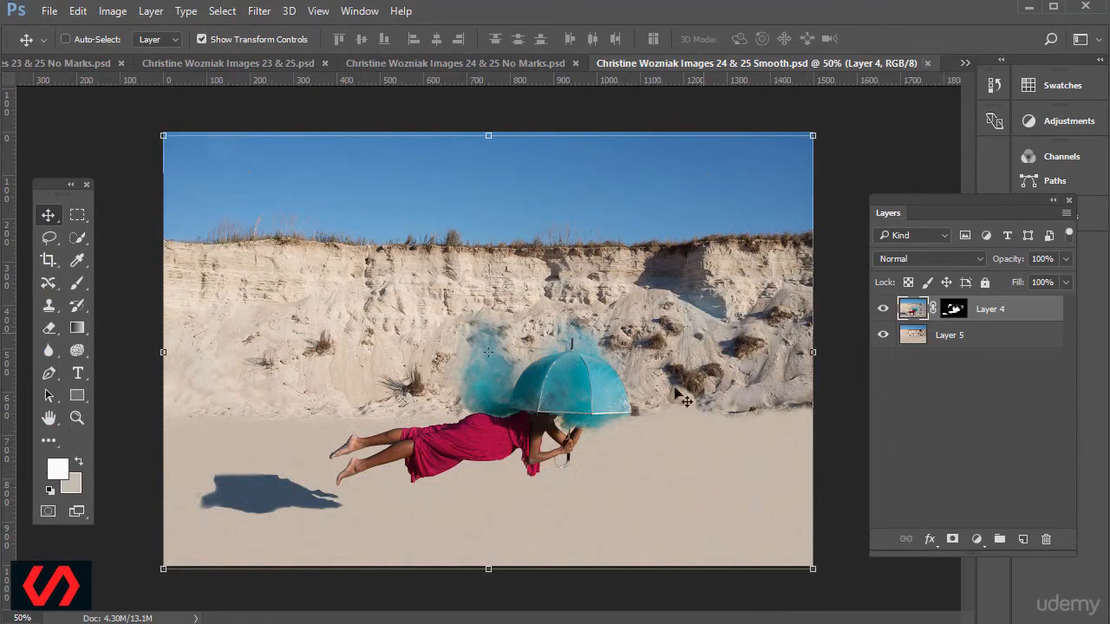
{"action": "left_click", "coordinate": [928, 63]}
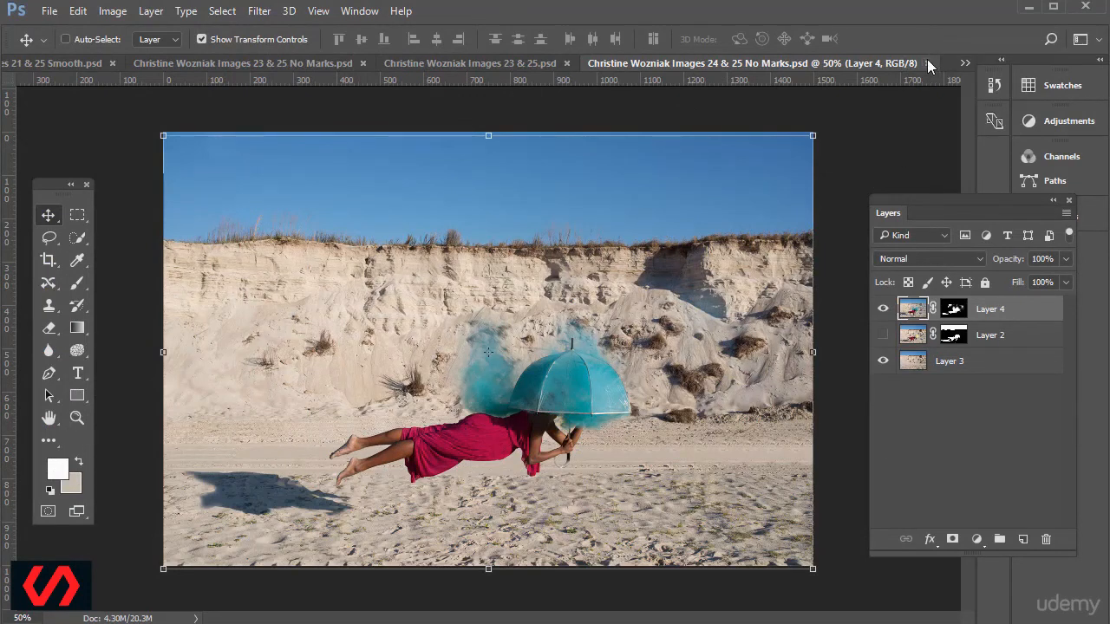
{"action": "left_click", "coordinate": [927, 63]}
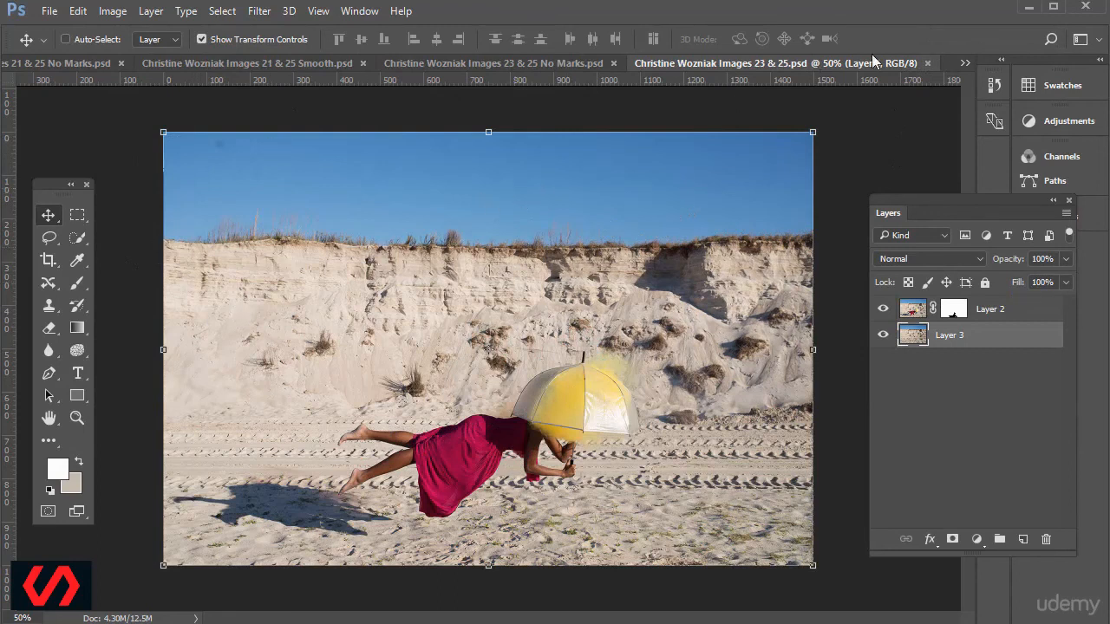
{"action": "left_click", "coordinate": [928, 64]}
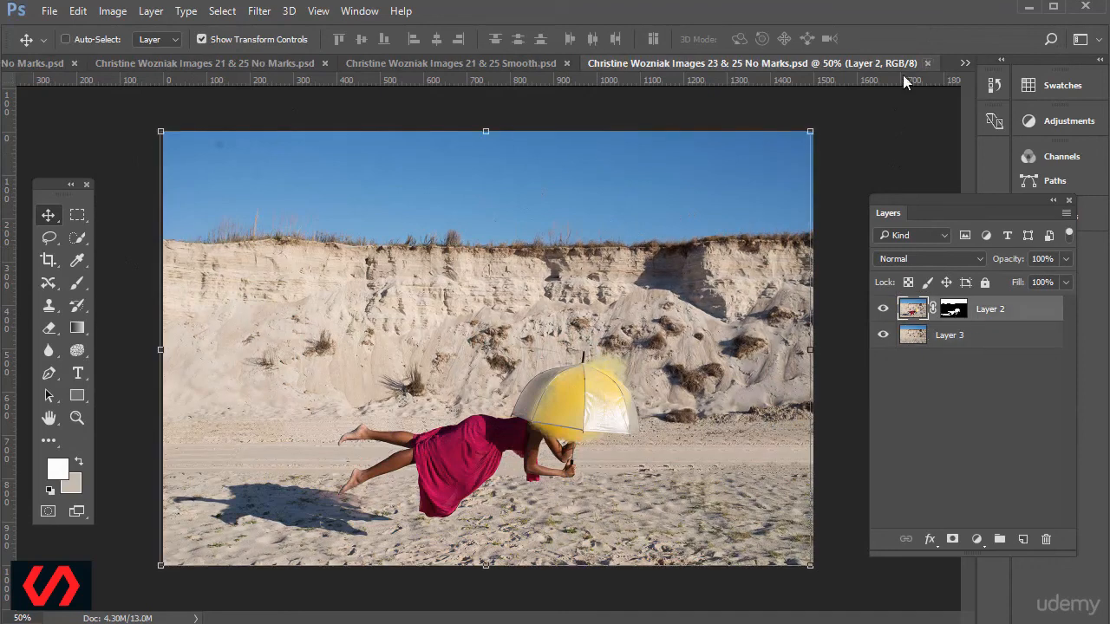
{"action": "left_click", "coordinate": [928, 63]}
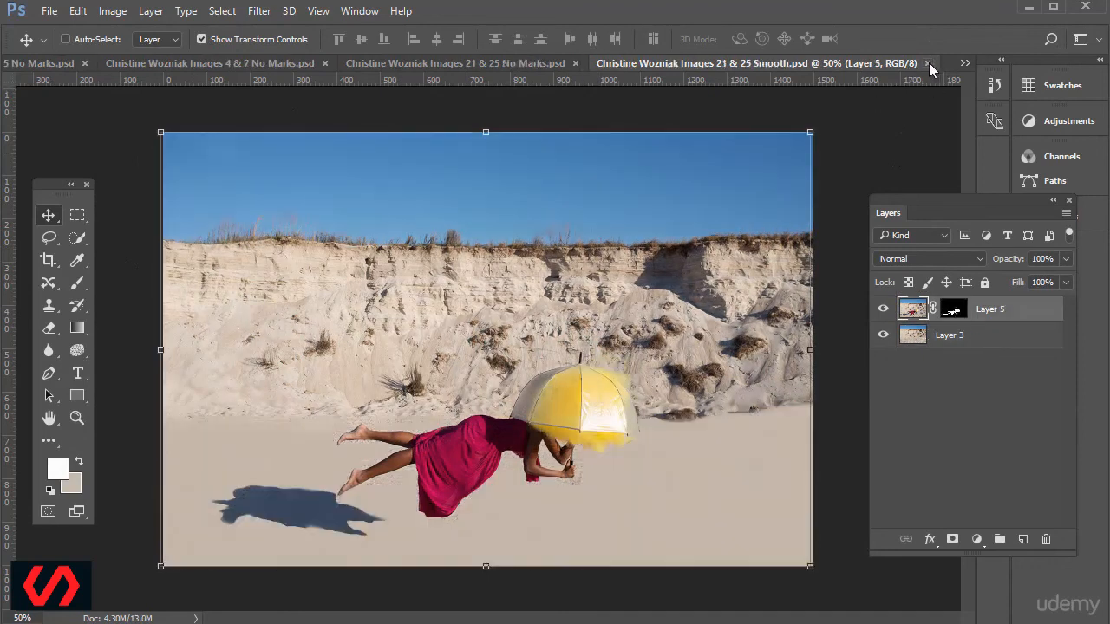
{"action": "left_click", "coordinate": [928, 63]}
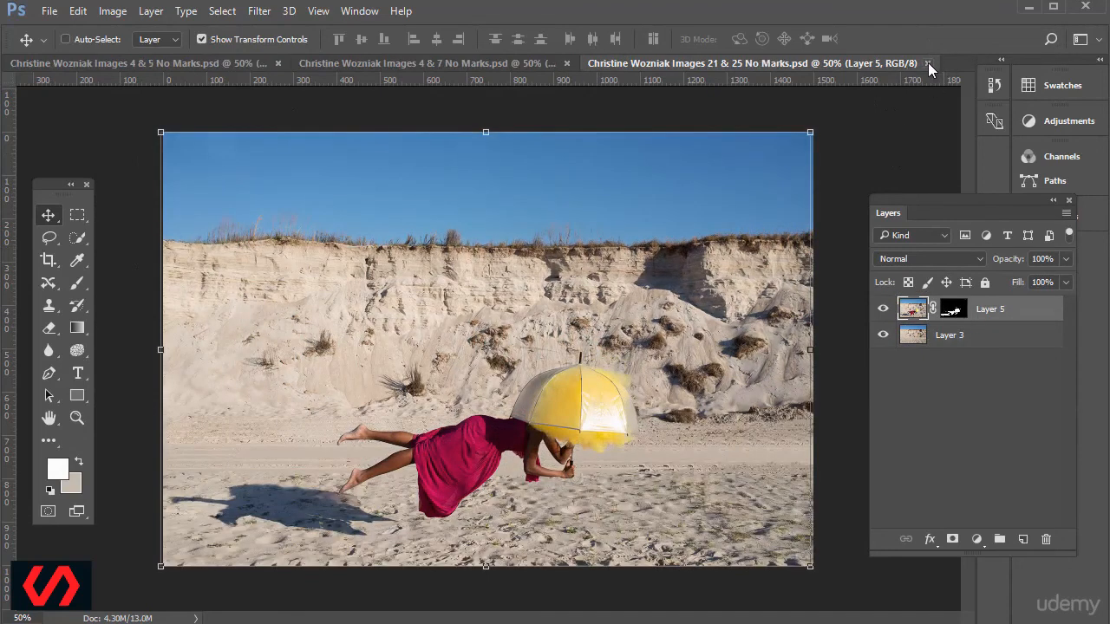
{"action": "left_click", "coordinate": [927, 63]}
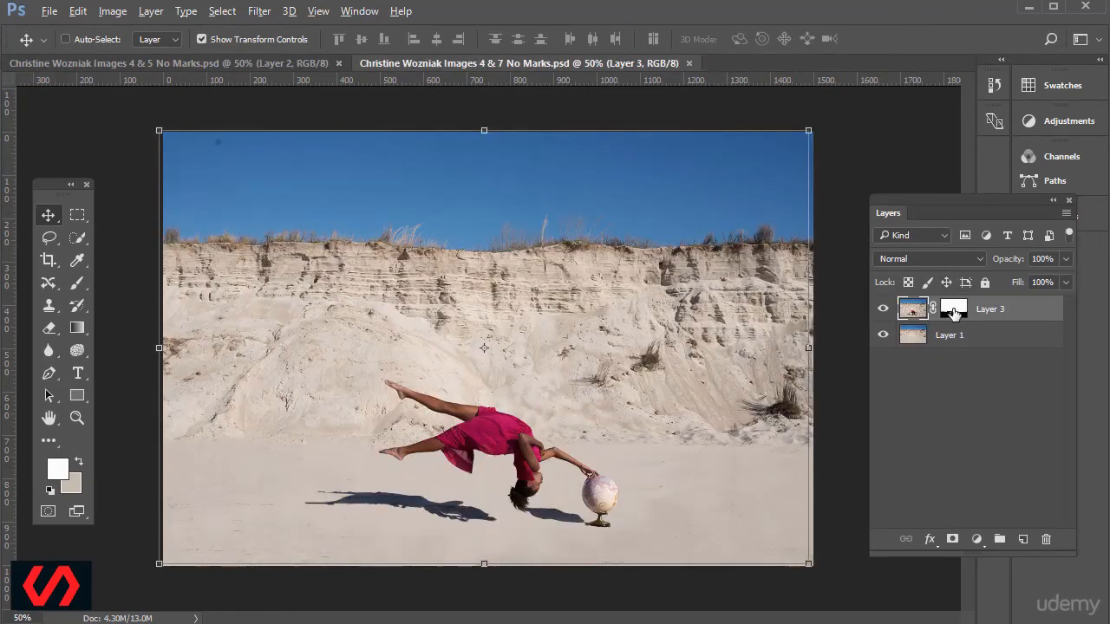
Inspect Layer 3 and its mask in the Images 4 & 7 No Marks composite, and close that document.
{"action": "left_click", "coordinate": [954, 310], "text": "alt"}
{"action": "left_click", "coordinate": [953, 312], "text": "alt"}
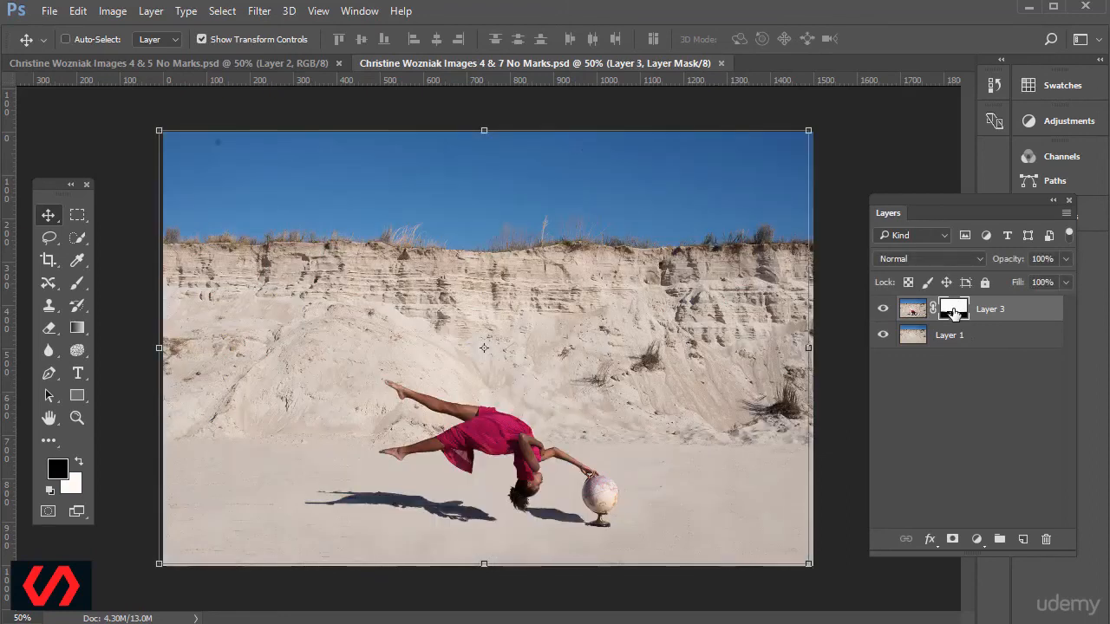
{"action": "left_click", "coordinate": [953, 314], "text": "alt"}
{"action": "left_click", "coordinate": [954, 314], "text": "alt"}
{"action": "left_click", "coordinate": [720, 63]}
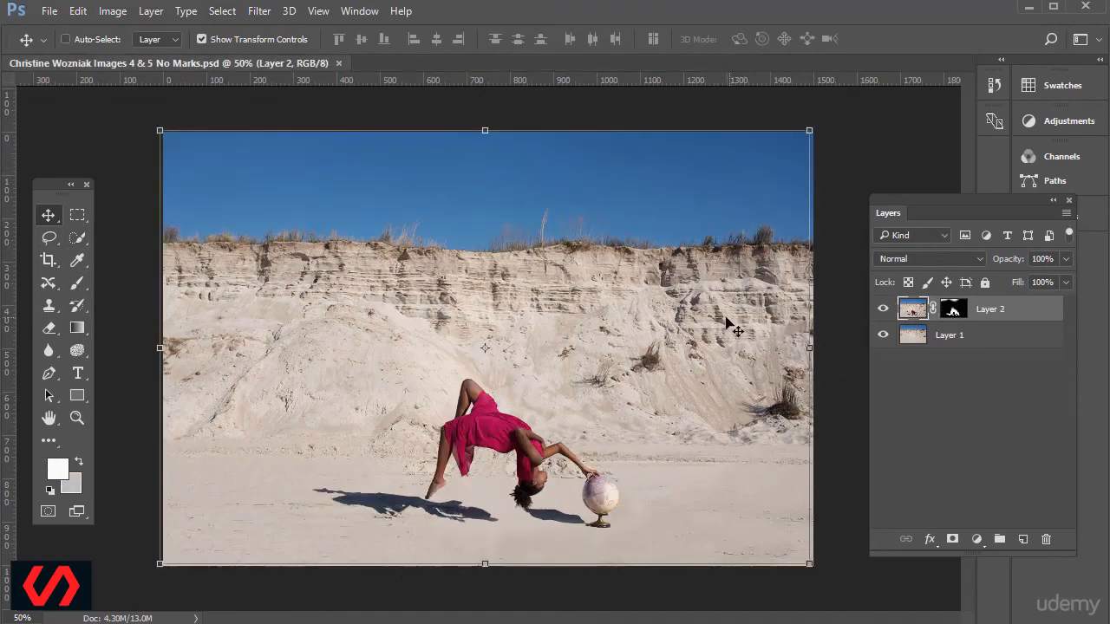